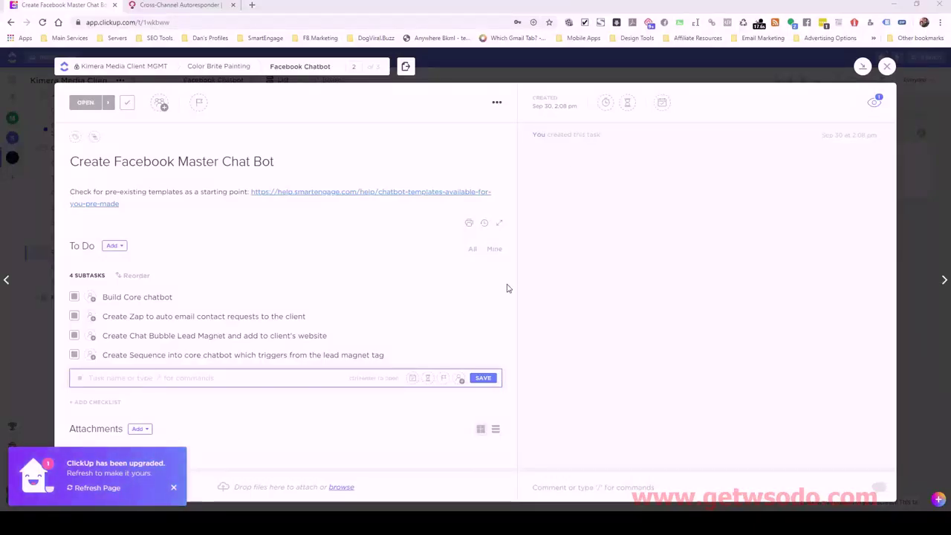
Dismiss the ClickUp upgrade notice, view the Build Core chatbot subtask, and go back to its parent task
click(174, 488)
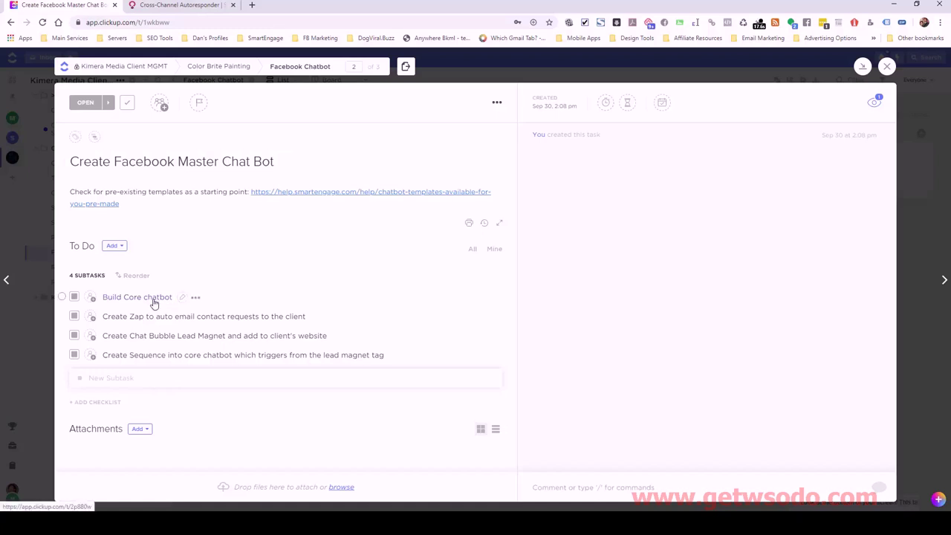
click(154, 299)
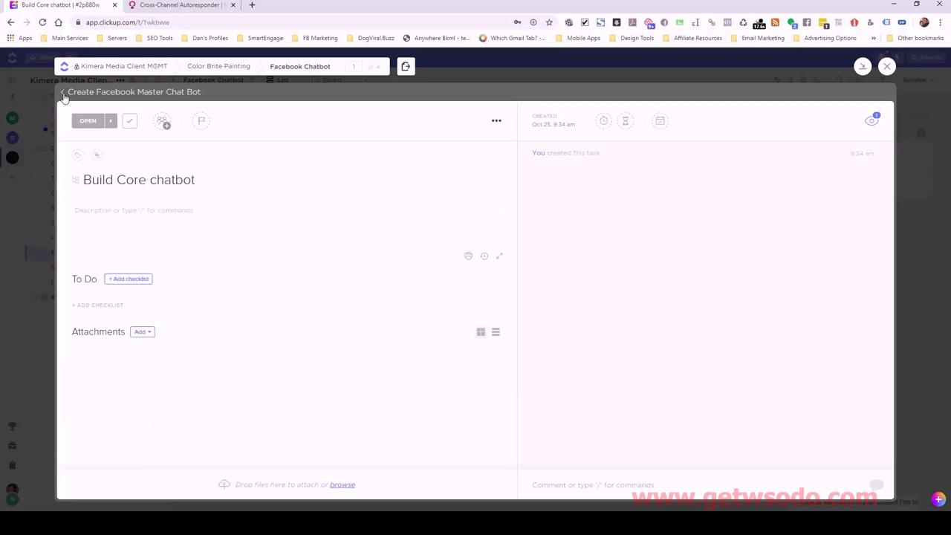
click(64, 96)
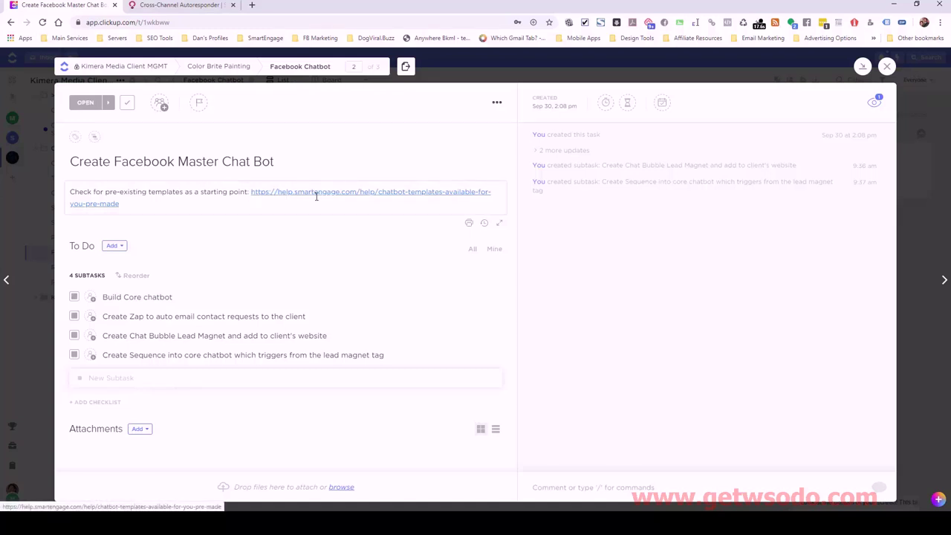
Open the pre-made chatbot templates help article and browse its industry templates, such as Ballroom Dancing
click(409, 195)
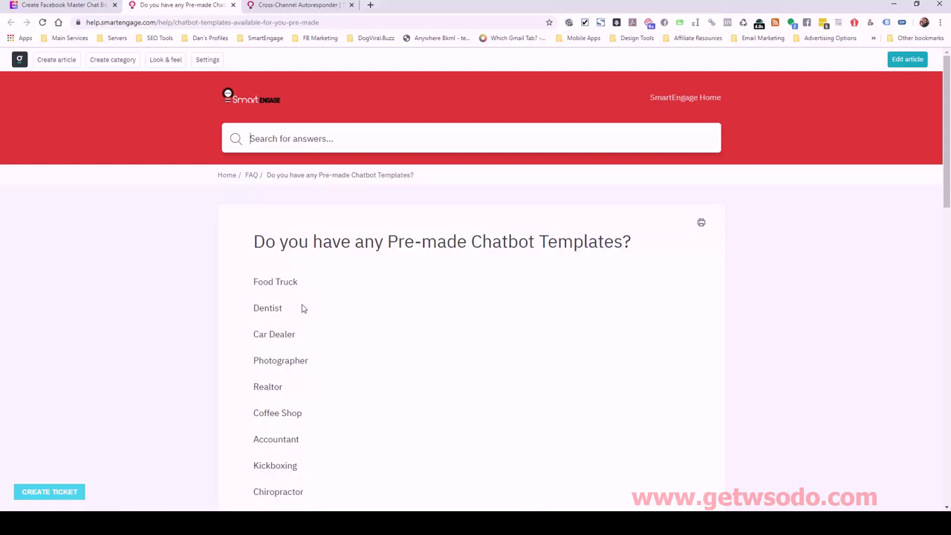
scroll(298, 307, down, 2)
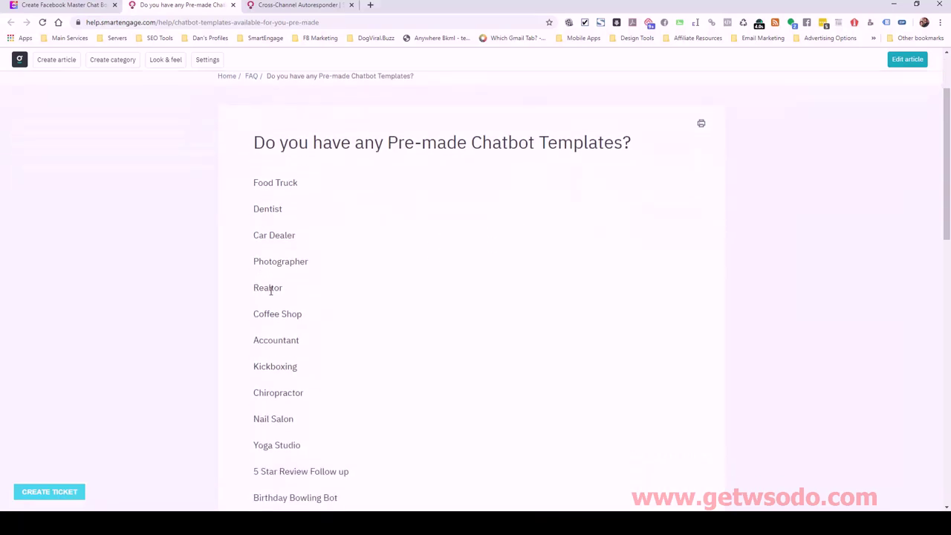
scroll(270, 290, down, 3)
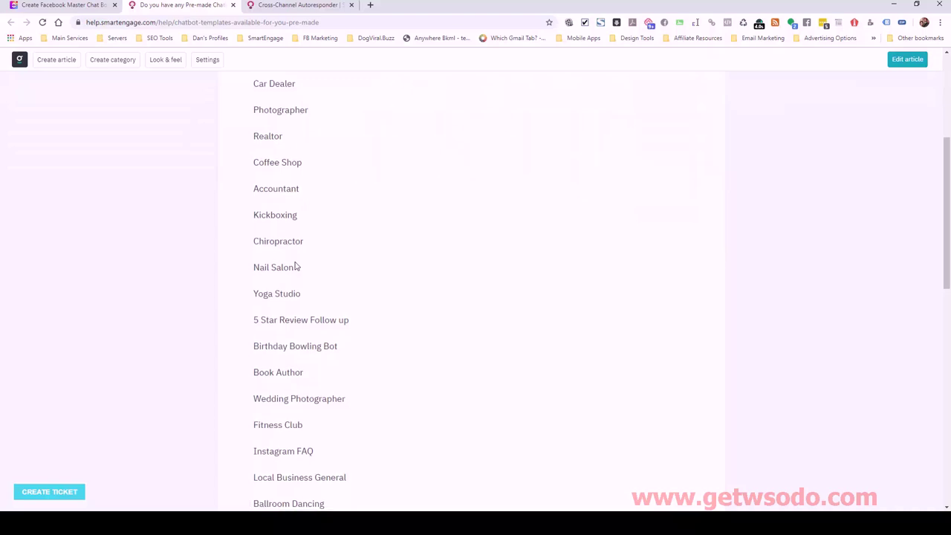
scroll(308, 265, down, 2)
scroll(315, 299, down, 2)
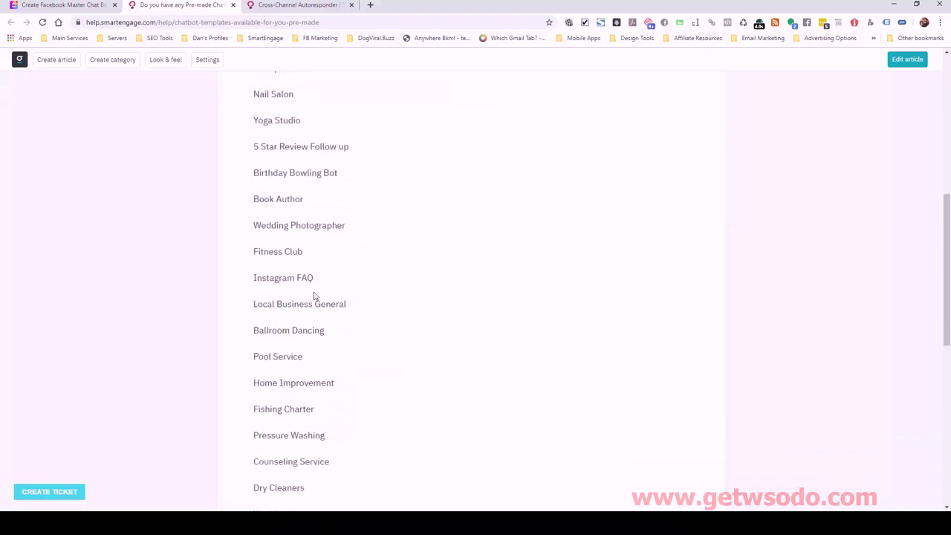
drag(328, 311, 255, 309)
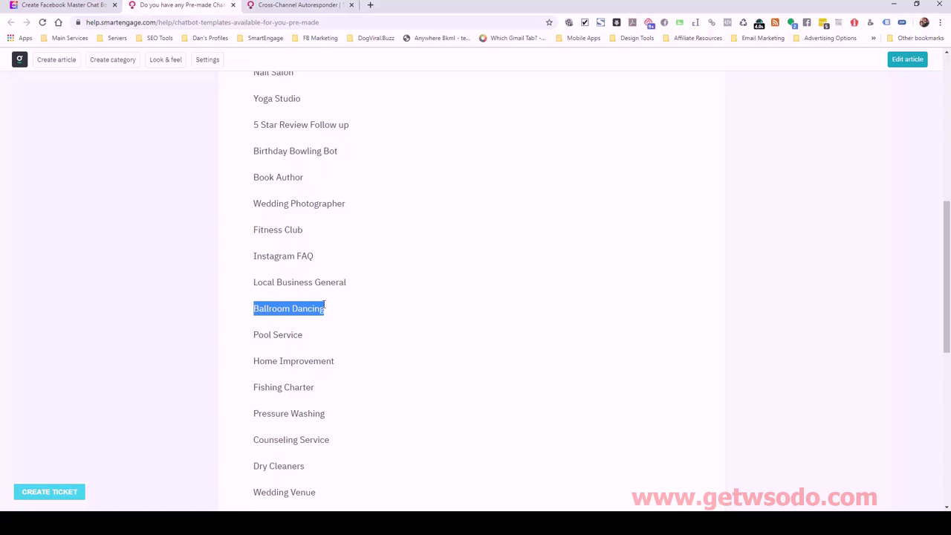
click(409, 297)
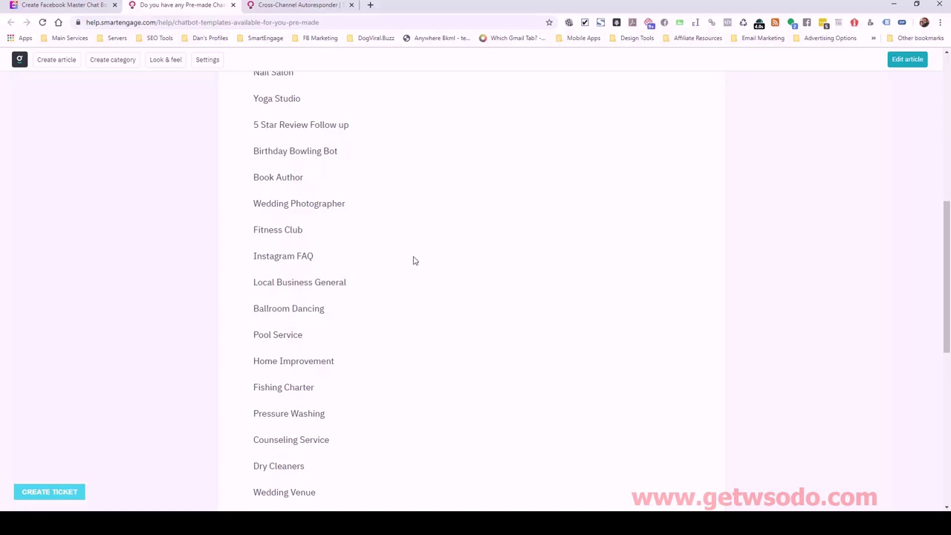
scroll(417, 276, down, 2)
scroll(417, 276, down, 4)
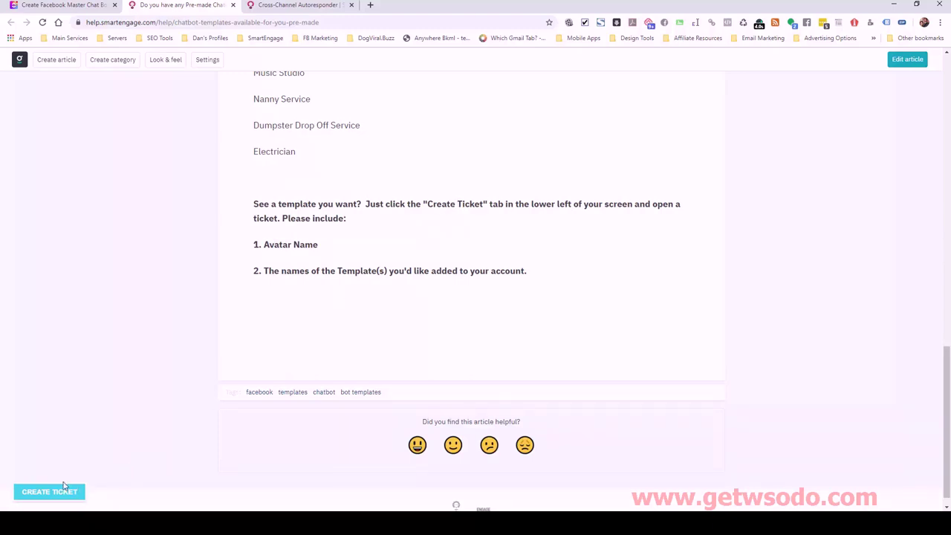
scroll(385, 359, up, 3)
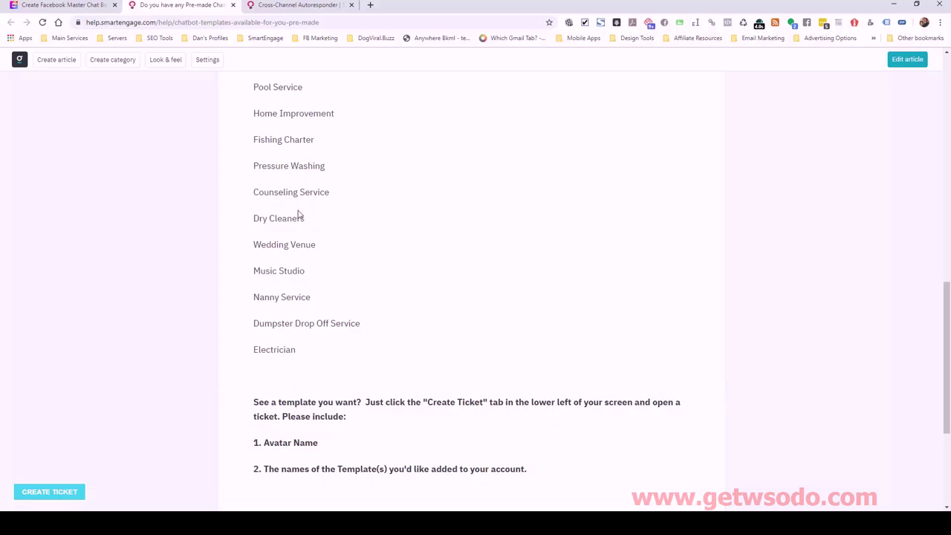
scroll(299, 214, up, 1)
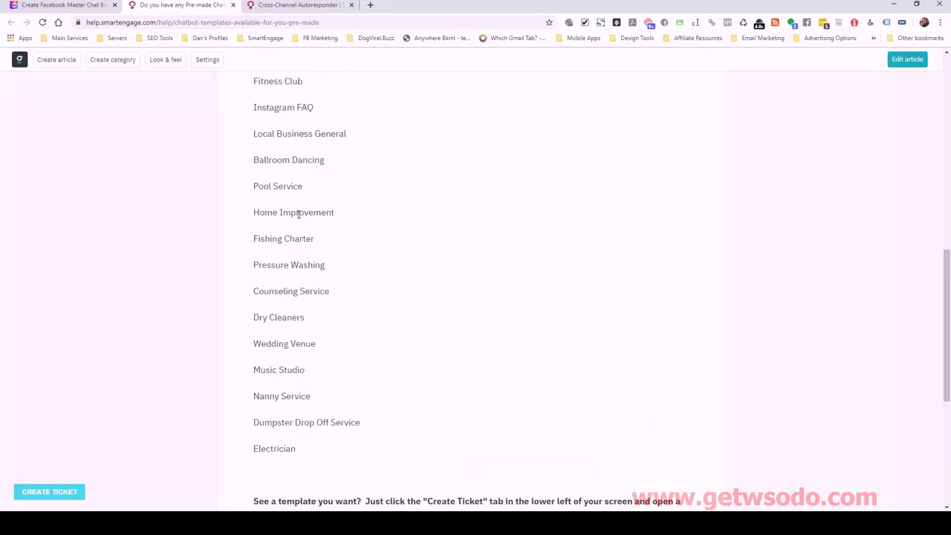
Close the help tab and show Content Templates for the Color Brite Painting of Long Island account
click(233, 4)
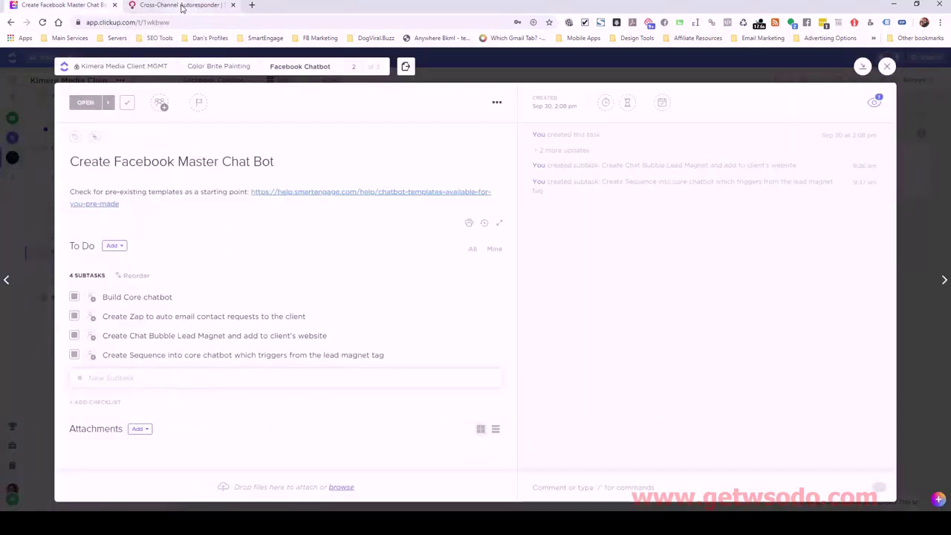
click(181, 6)
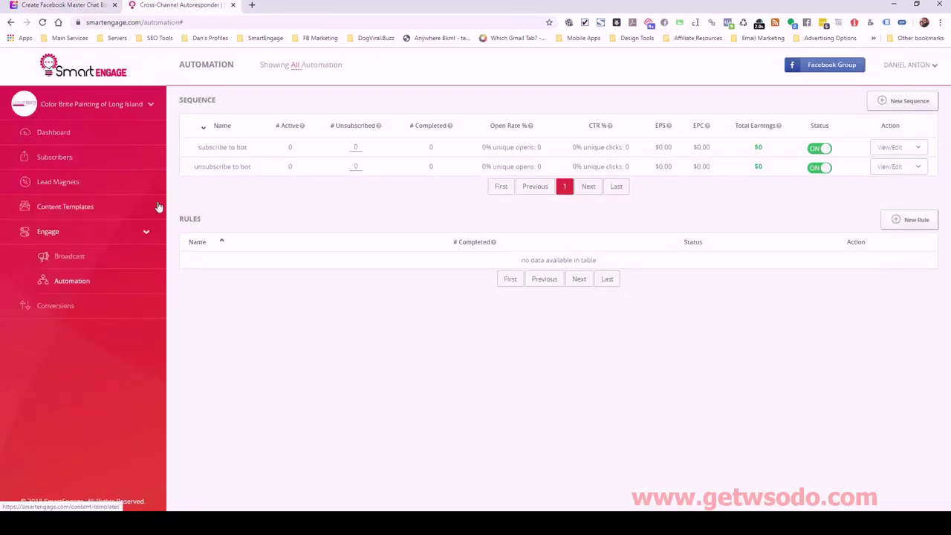
click(73, 207)
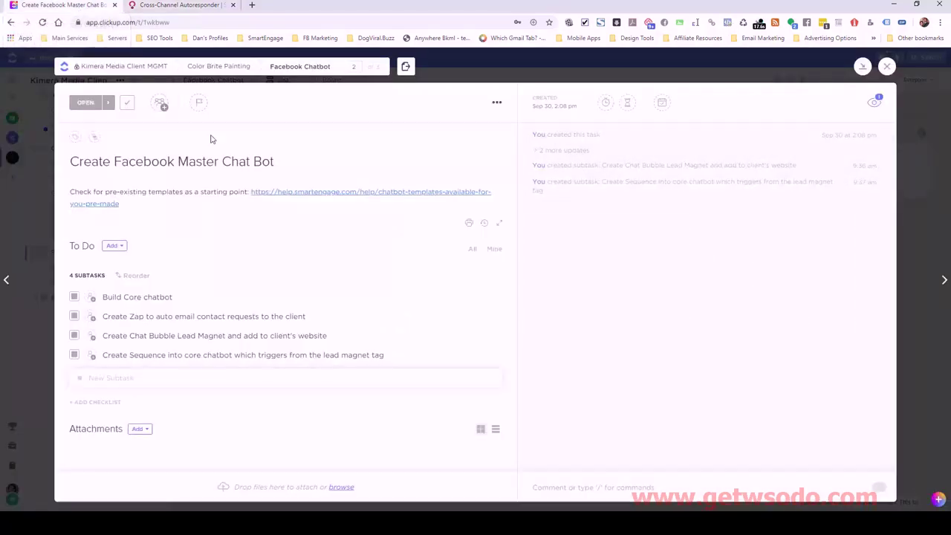
Reopen the pre-made chatbot templates article from the ClickUp task and scroll through its template list
click(74, 6)
click(311, 195)
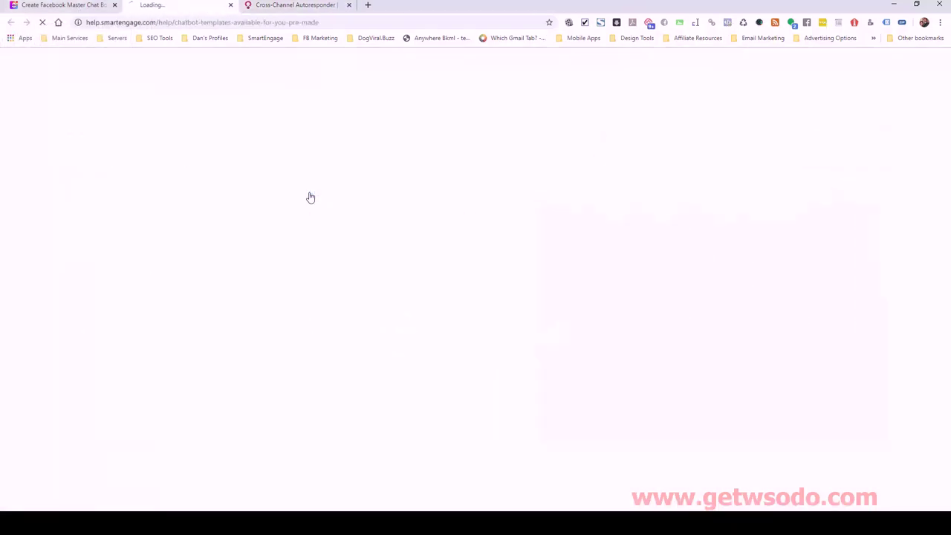
scroll(344, 260, down, 1)
scroll(306, 255, down, 8)
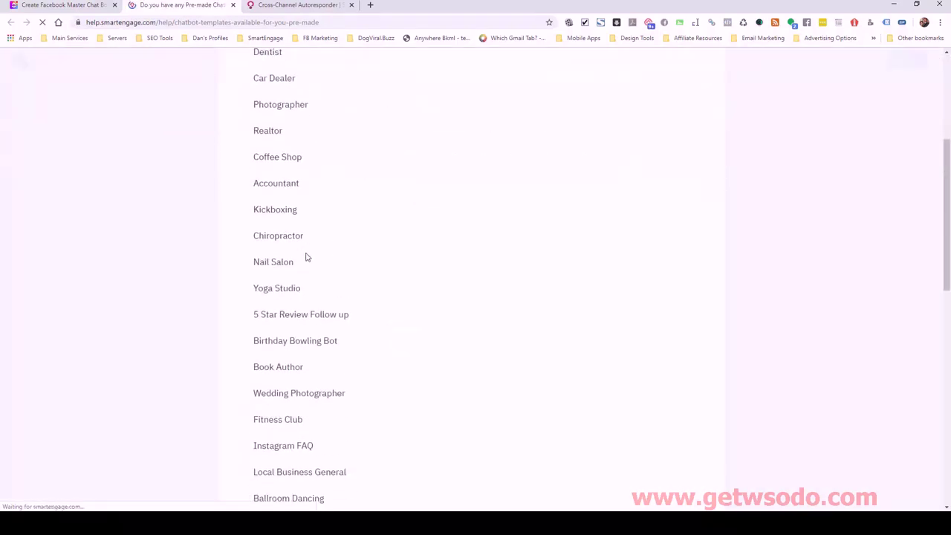
scroll(293, 219, down, 1)
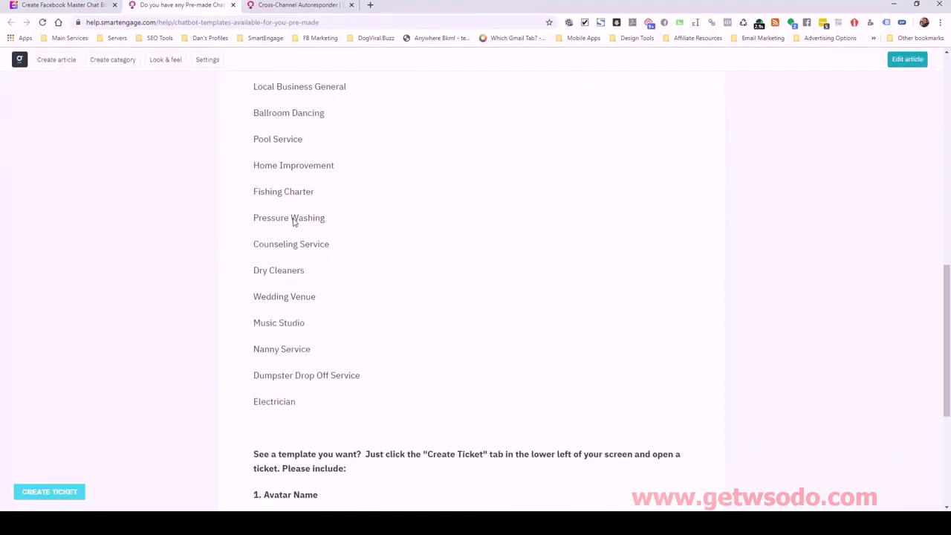
scroll(334, 291, up, 1)
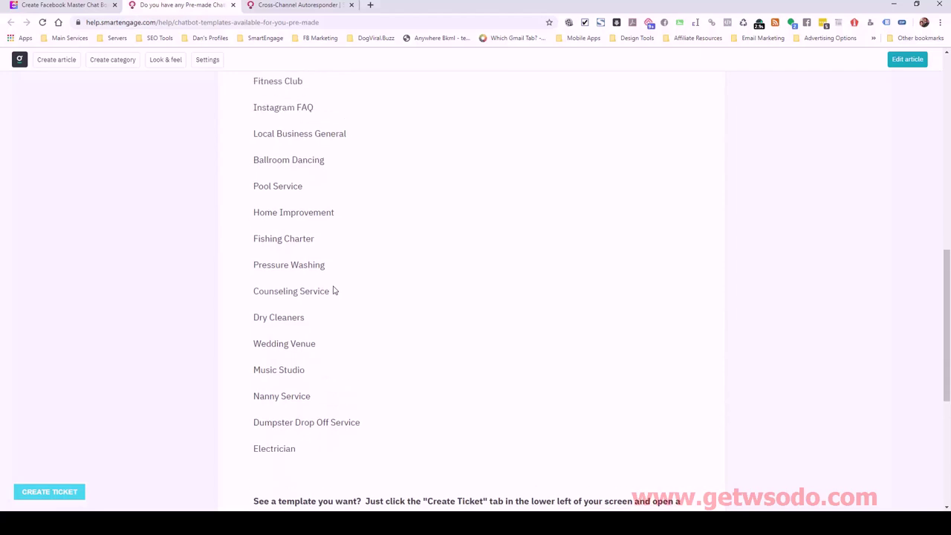
scroll(342, 176, up, 4)
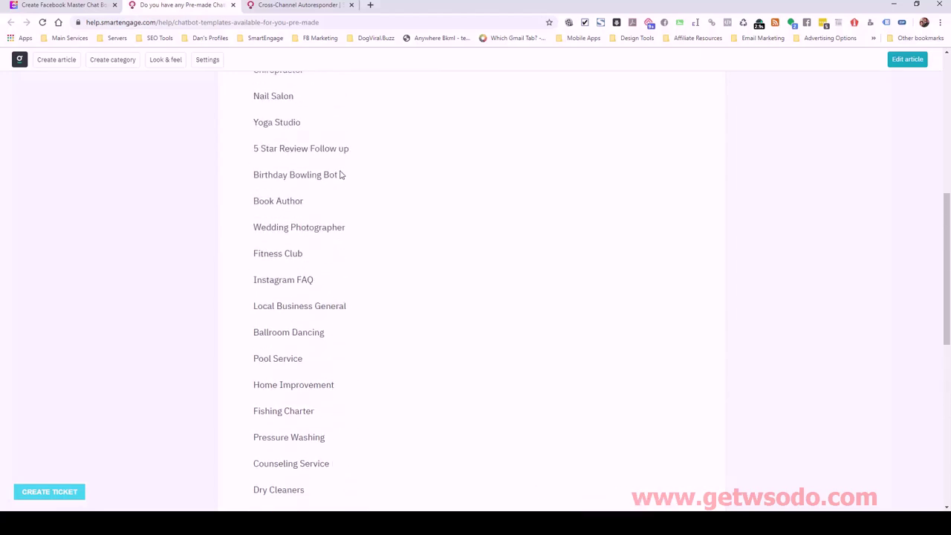
scroll(340, 173, up, 3)
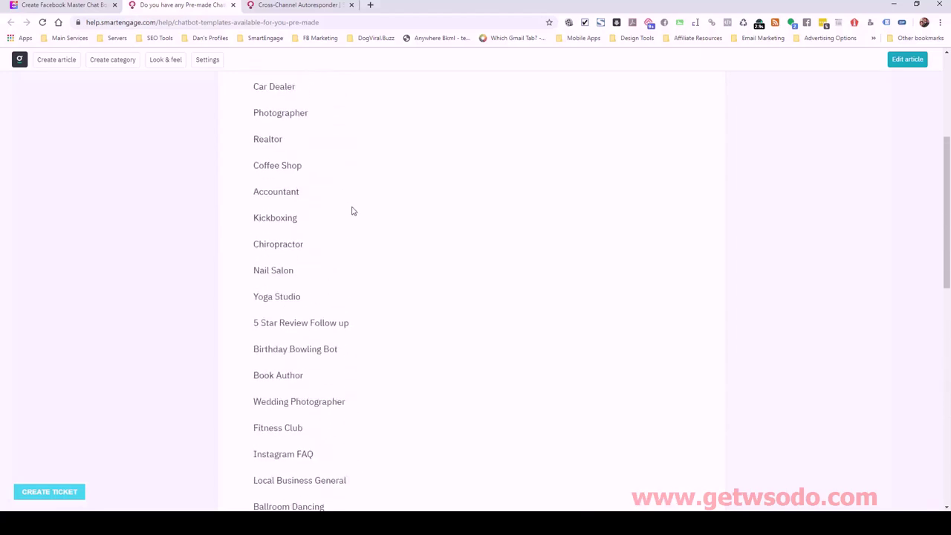
scroll(353, 211, up, 4)
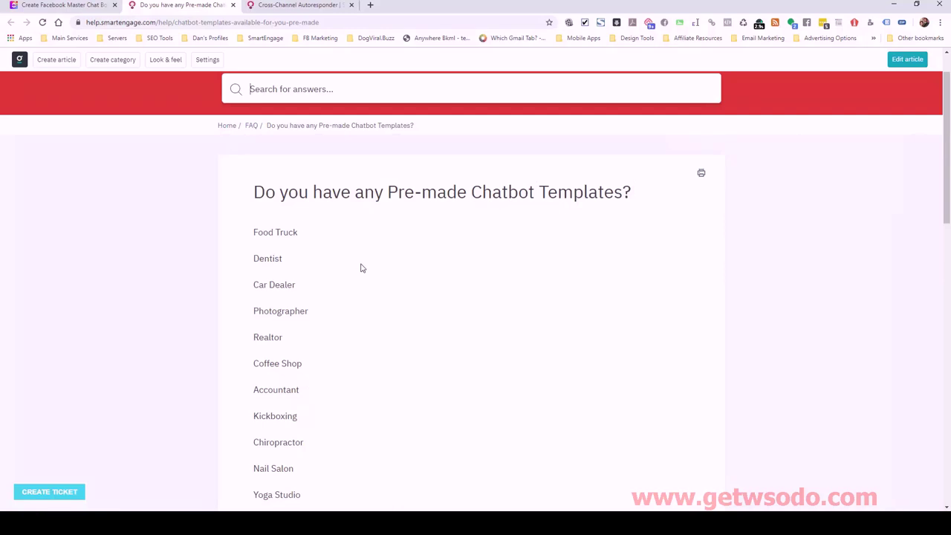
scroll(362, 268, down, 6)
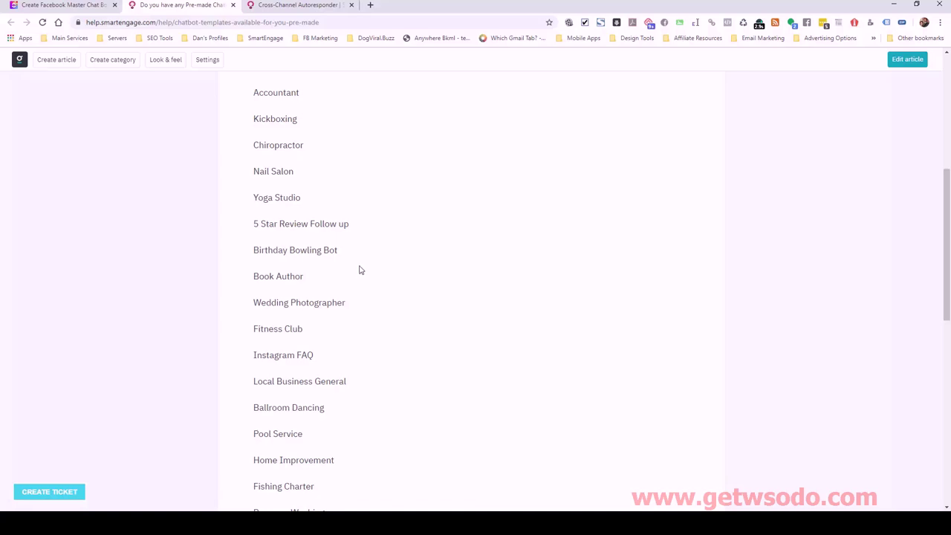
scroll(360, 270, down, 2)
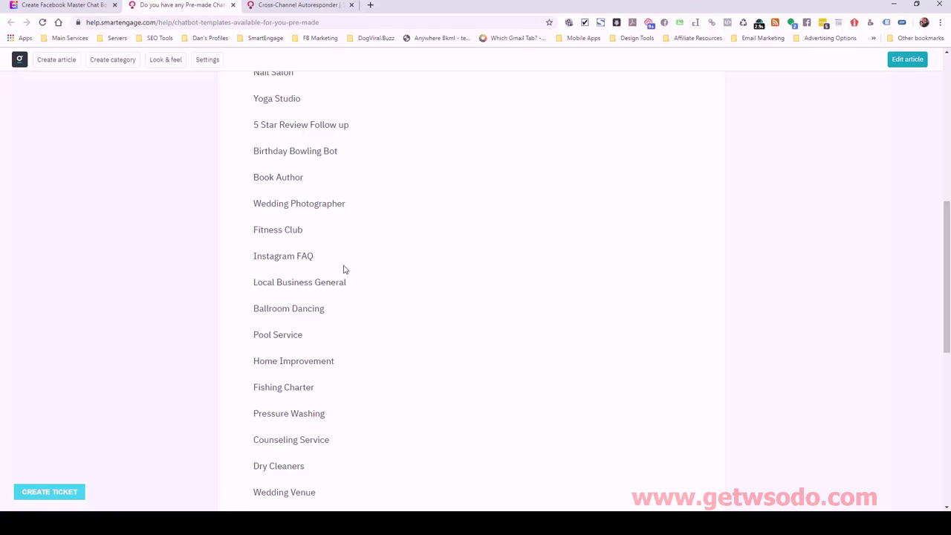
scroll(344, 273, down, 2)
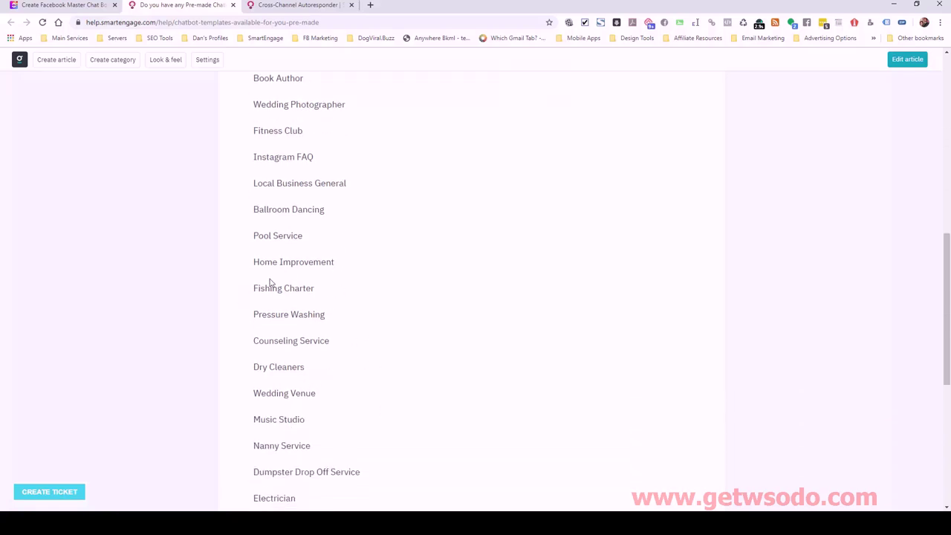
Highlight the Home Improvement template name, then close the help article
drag(335, 262, 258, 265)
click(309, 265)
drag(345, 266, 264, 265)
click(333, 282)
scroll(332, 282, down, 1)
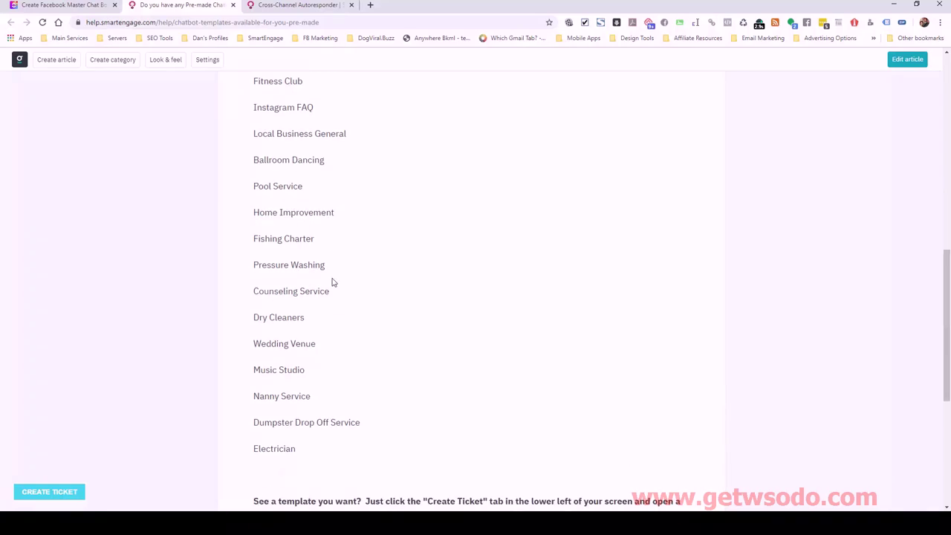
click(233, 5)
Add a 'Color Brite Main Templates' folder to Content Templates and move the Imported template into it
click(190, 6)
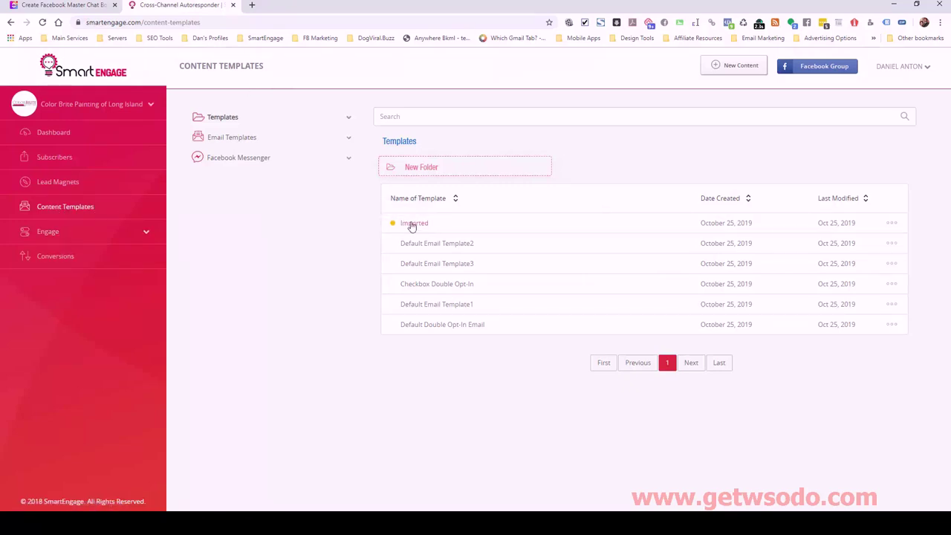
click(417, 168)
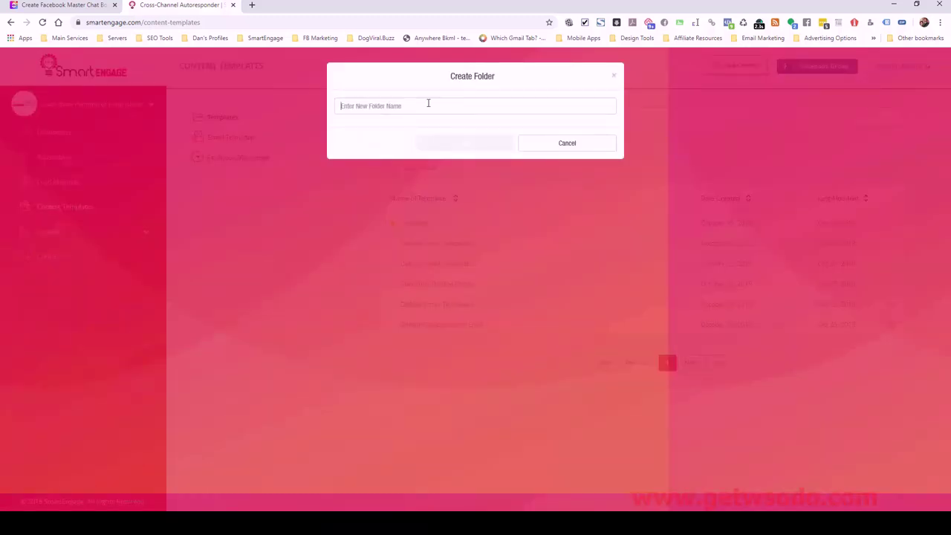
text(Color Brite Main Templates)
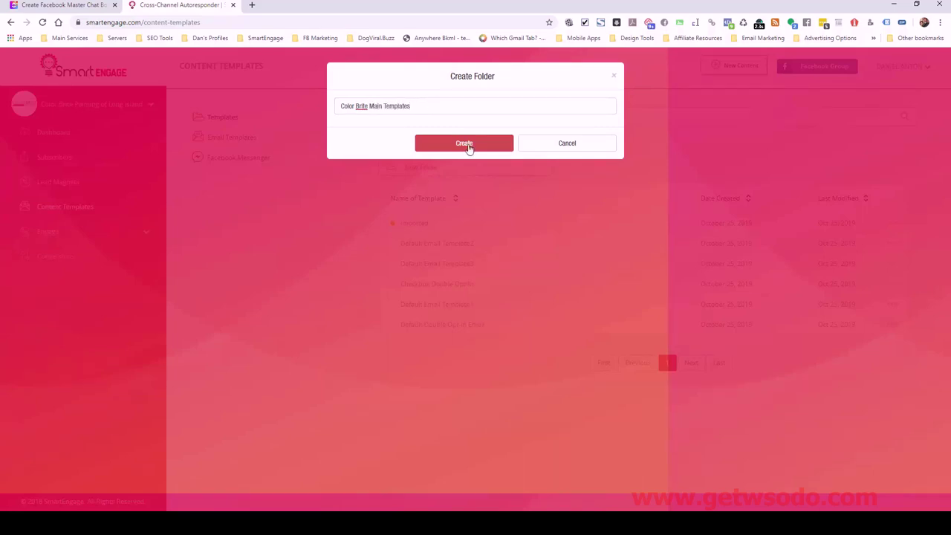
click(468, 145)
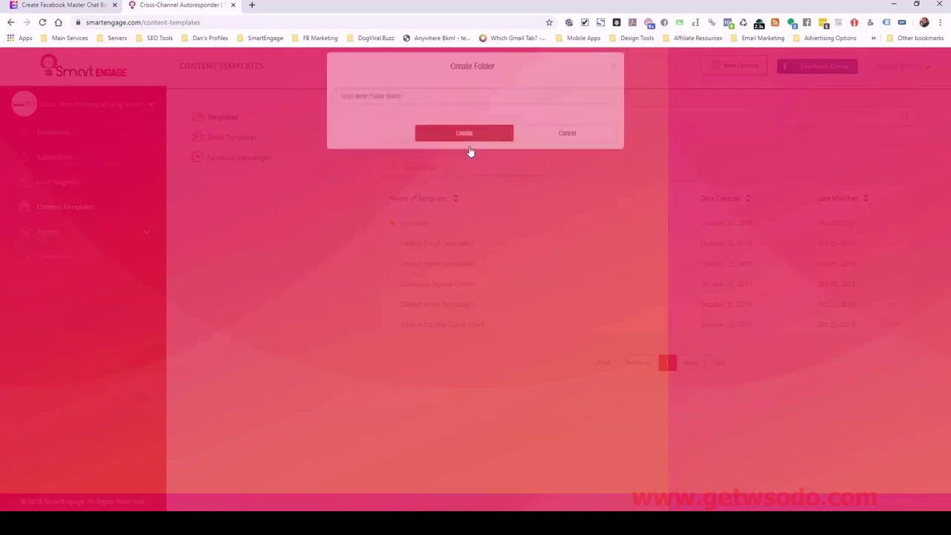
drag(420, 228, 449, 171)
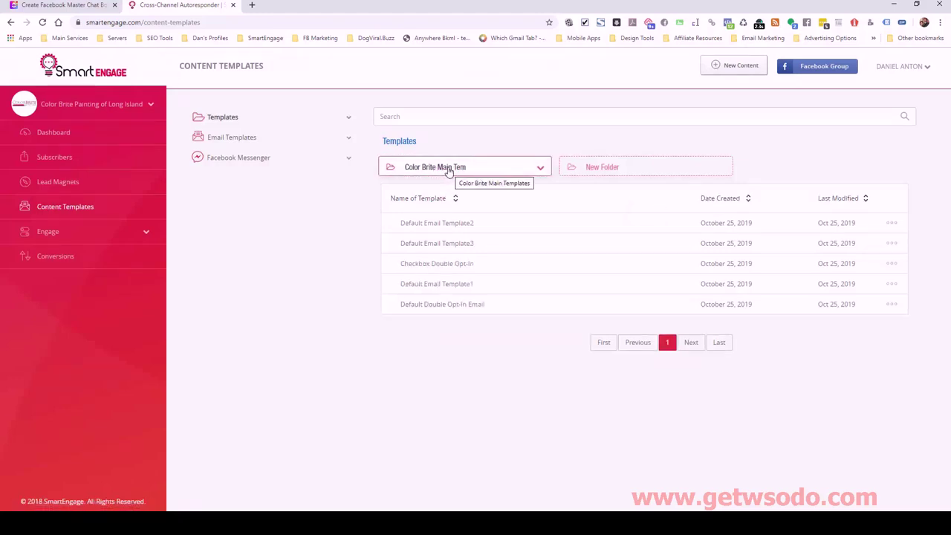
In the Color Brite Main Templates folder, rename 'Imported' to 'Main Chatbot' and open it for editing
click(450, 171)
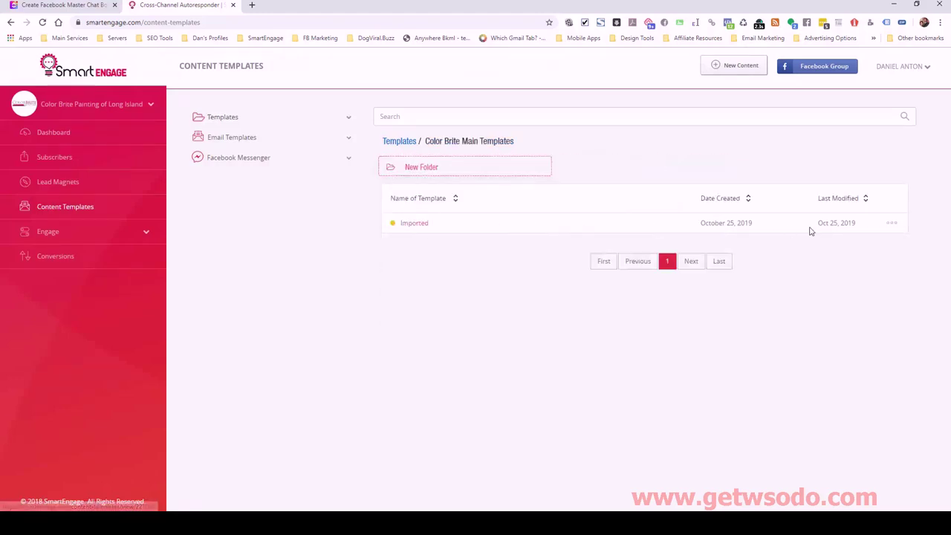
click(892, 224)
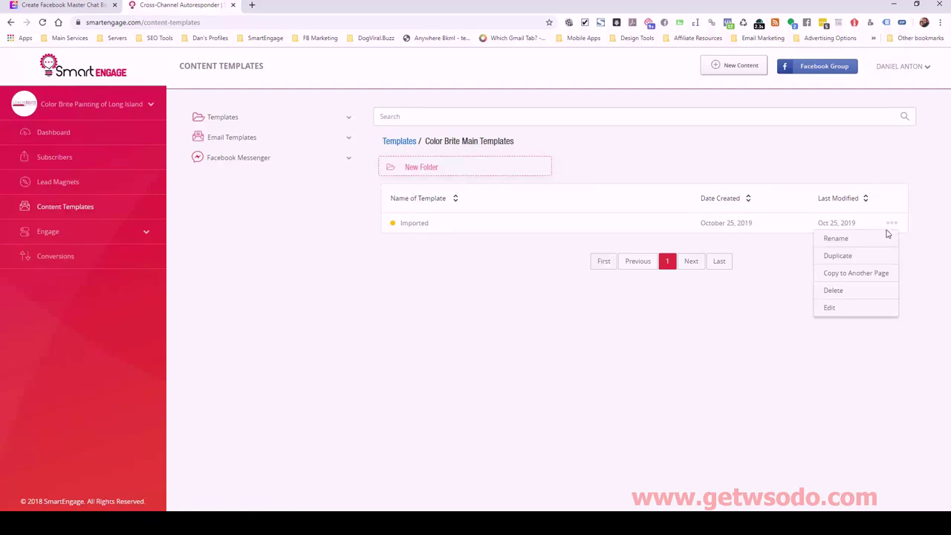
click(862, 239)
drag(462, 142, 365, 150)
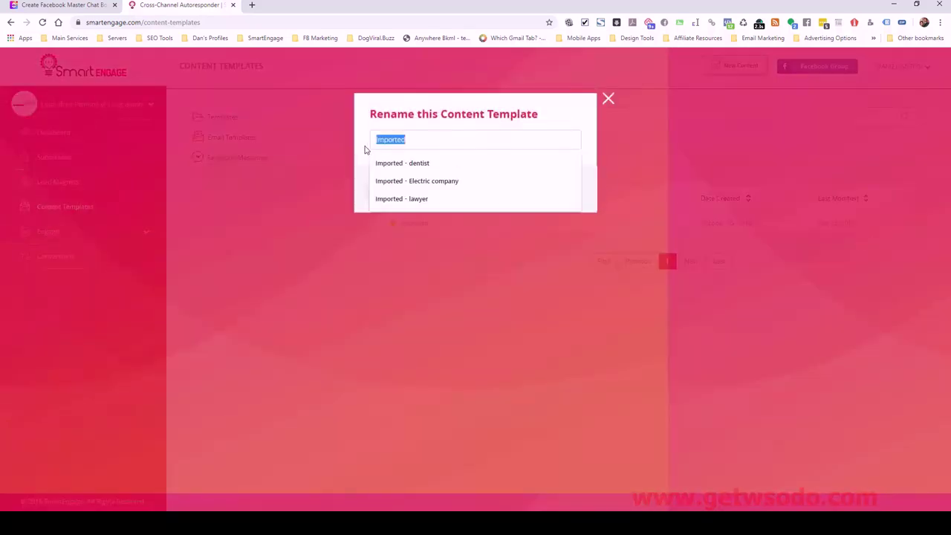
text(Main Chatob)
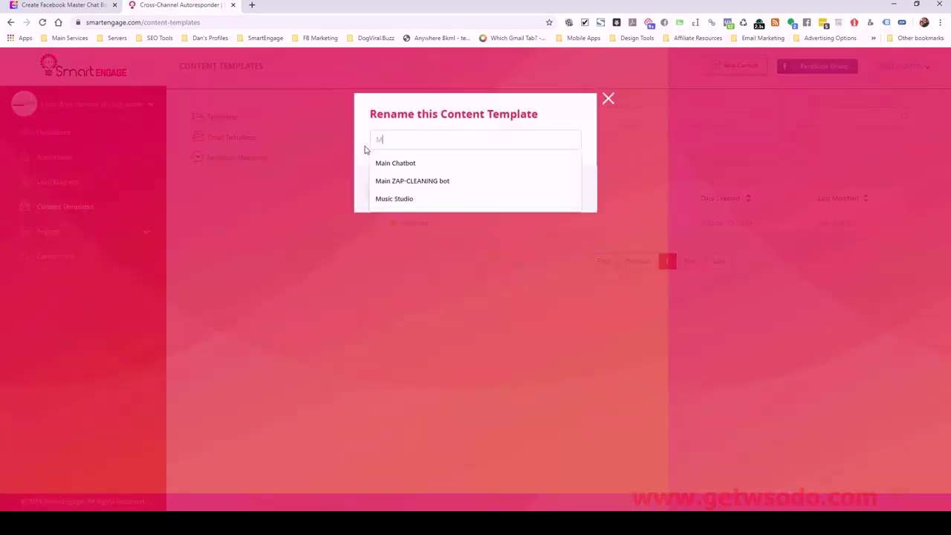
key(BackSpace)
key(BackSpace)
text(bot)
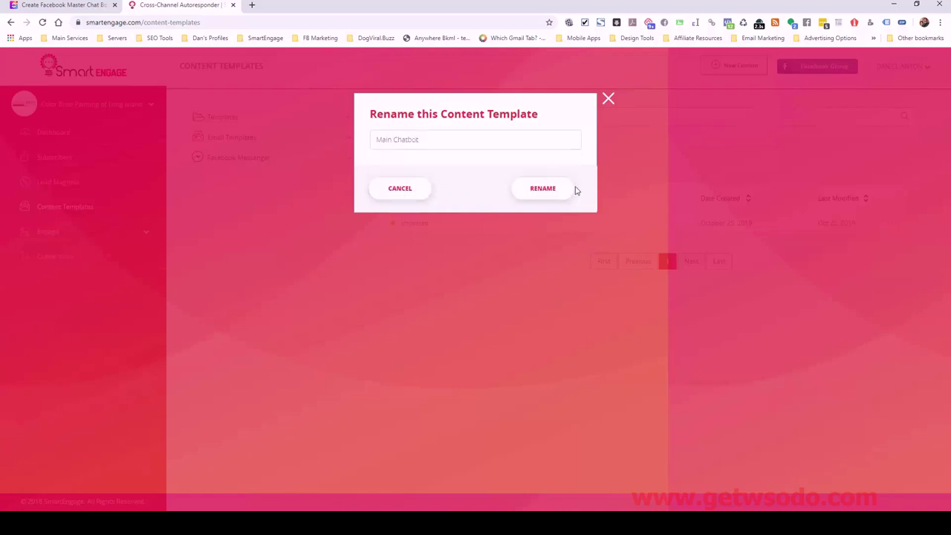
click(559, 189)
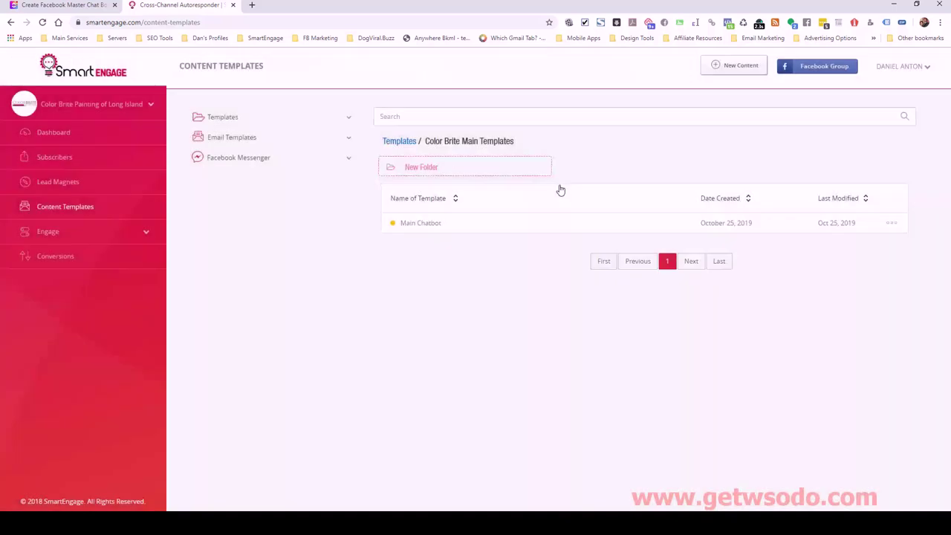
click(407, 228)
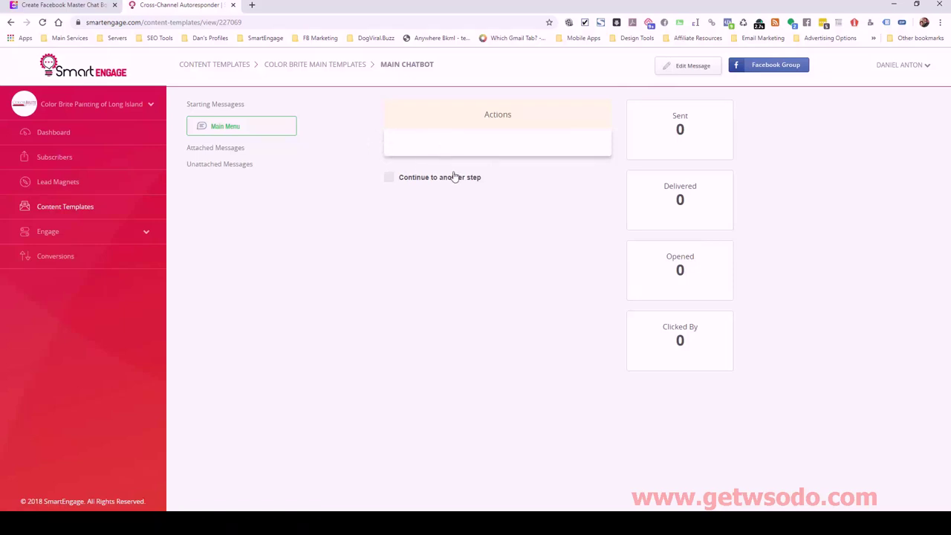
click(687, 69)
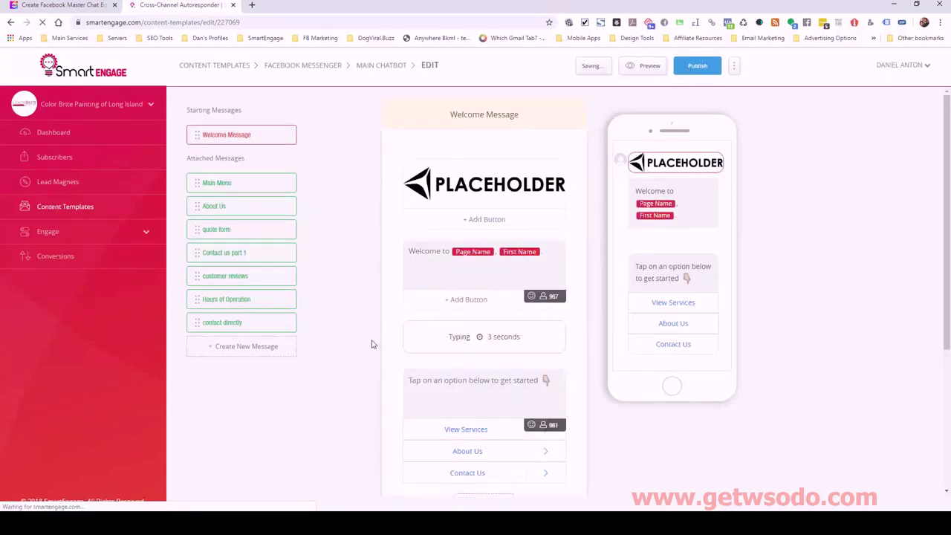
Review the Welcome Message: greeting, 3-second pause, and View Services, About Us, Contact Us buttons
scroll(350, 312, down, 3)
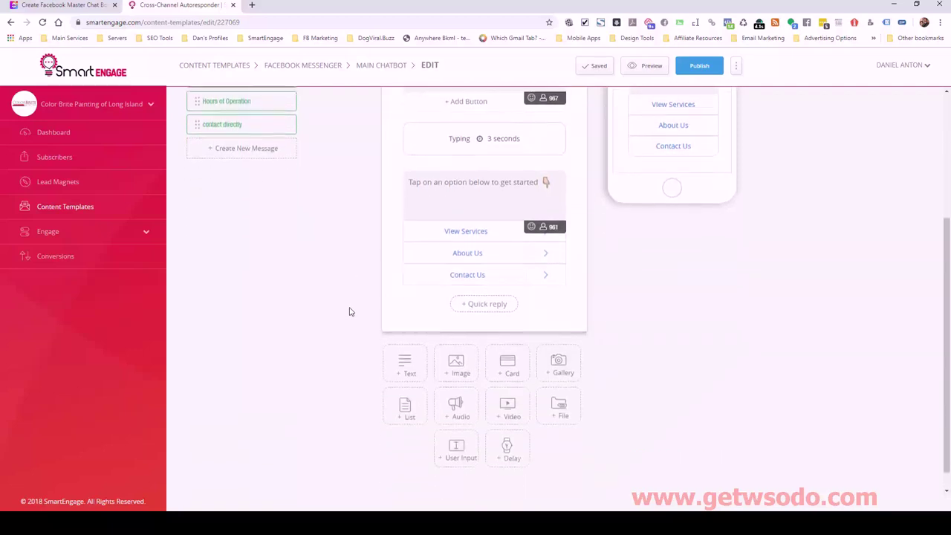
scroll(350, 312, up, 3)
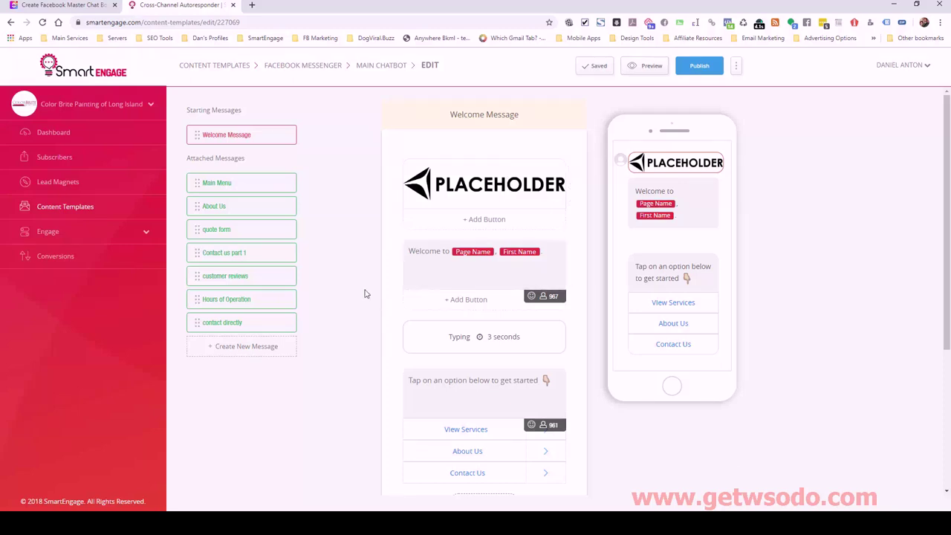
Load colorbritepainting.com in a new tab, then return to edit the chatbot's welcome text card
click(252, 4)
text(col)
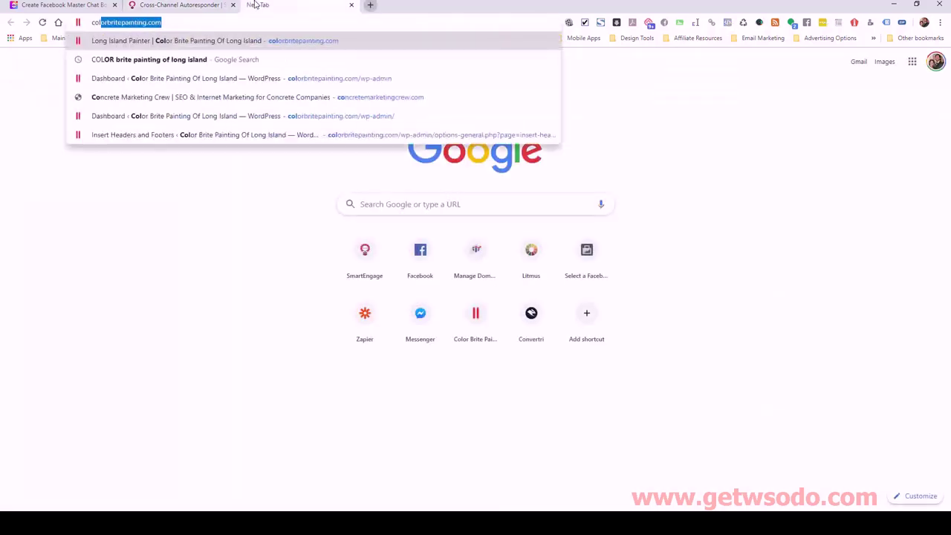
key(Return)
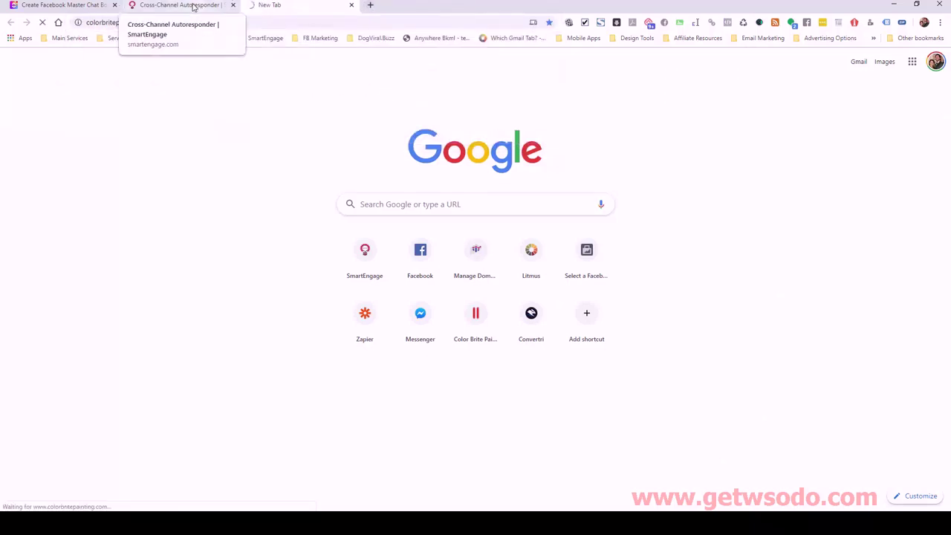
click(191, 6)
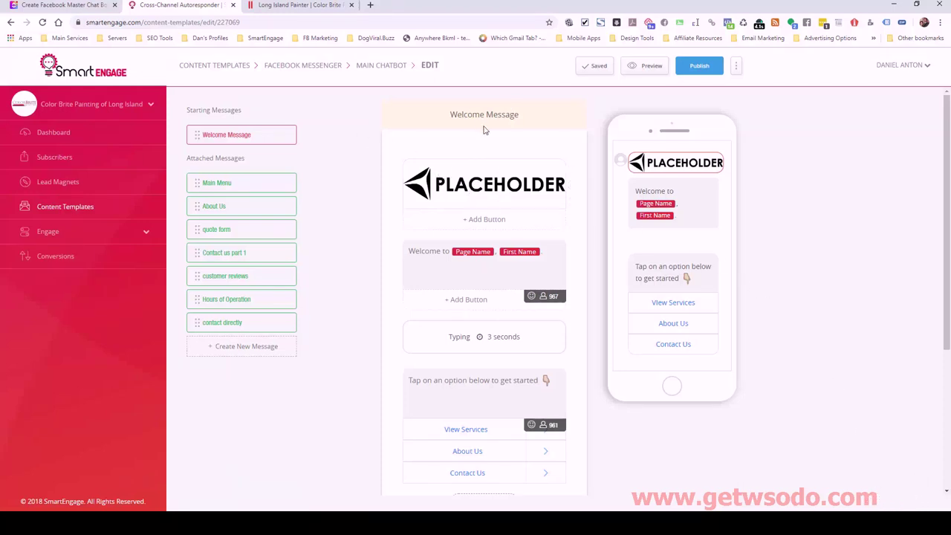
scroll(483, 138, down, 1)
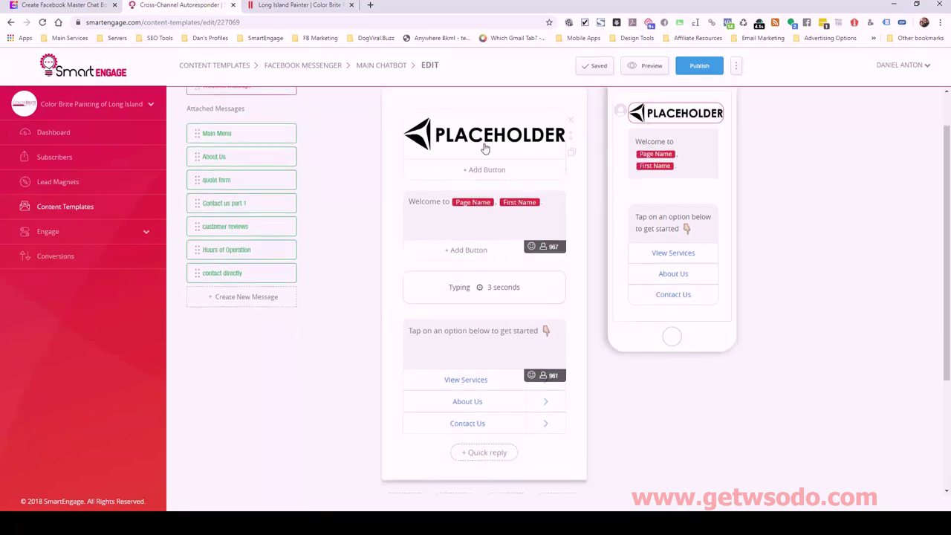
click(419, 202)
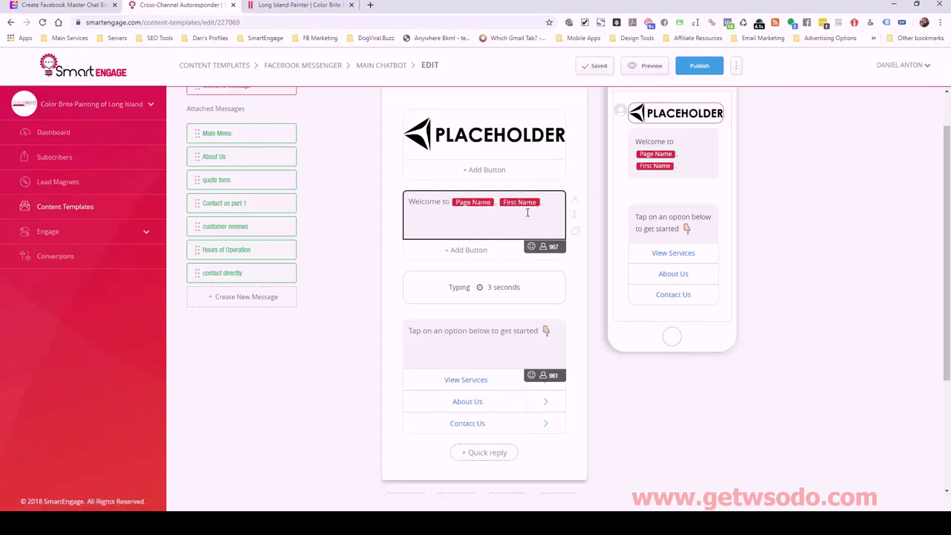
Save the ColorBrite website logo as logo.png in the Pictures 'color brite' folder
click(305, 13)
right_click(161, 67)
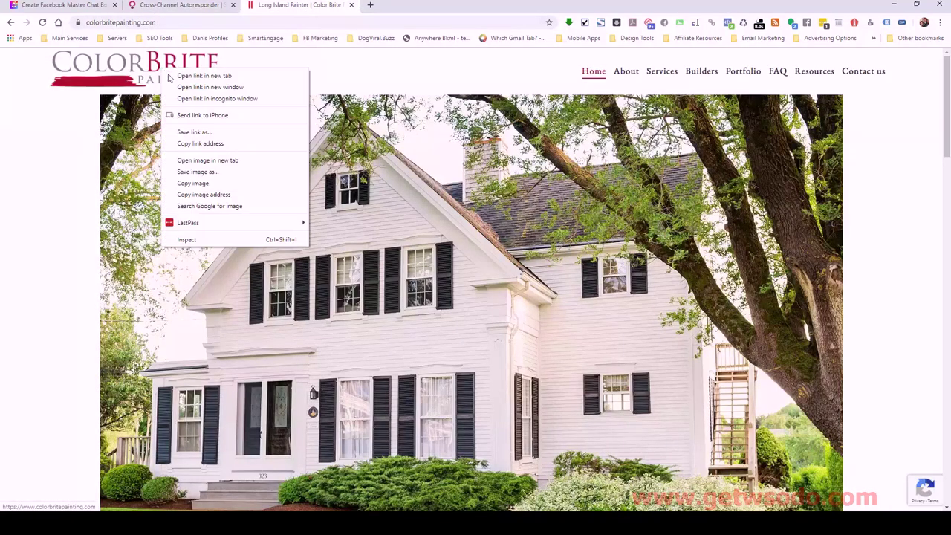
click(196, 171)
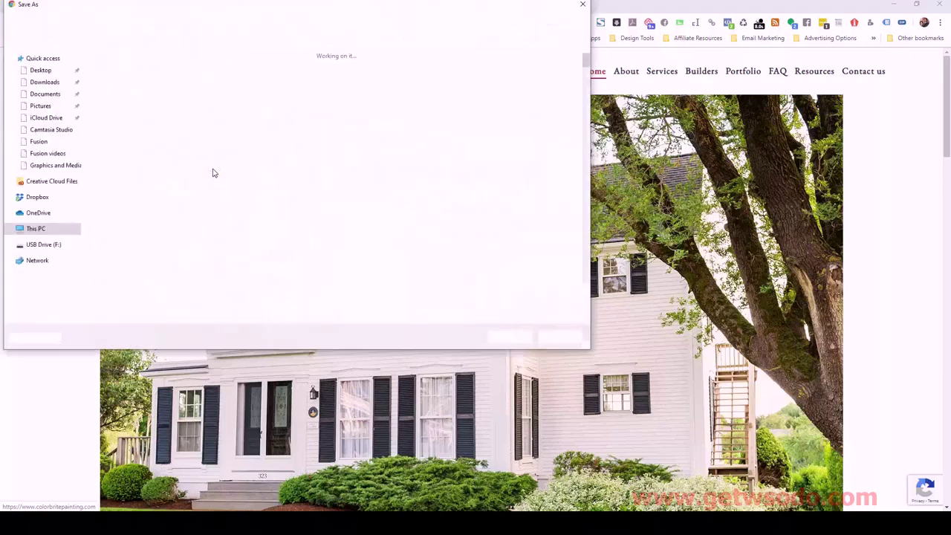
double_click(128, 62)
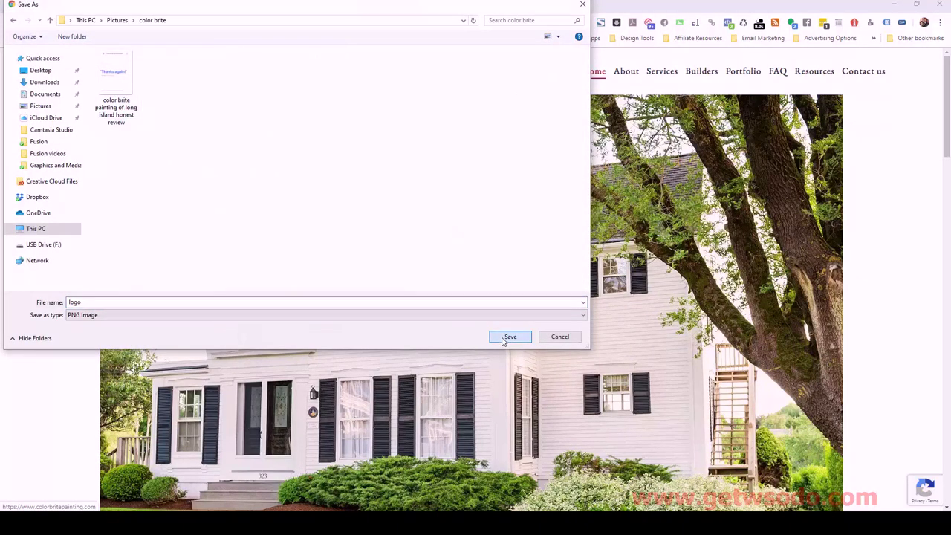
click(510, 337)
click(195, 6)
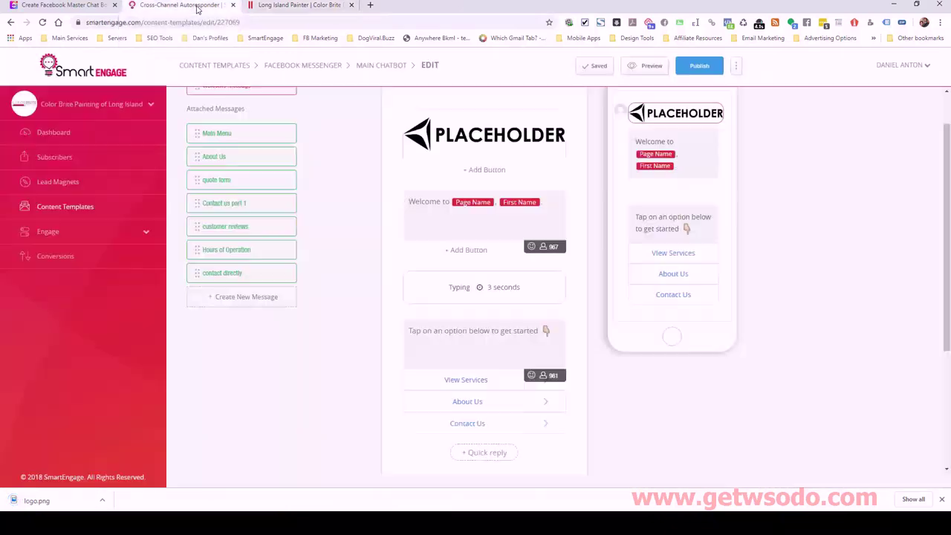
Swap the Welcome Message placeholder image for logo.png from the color brite folder
click(484, 153)
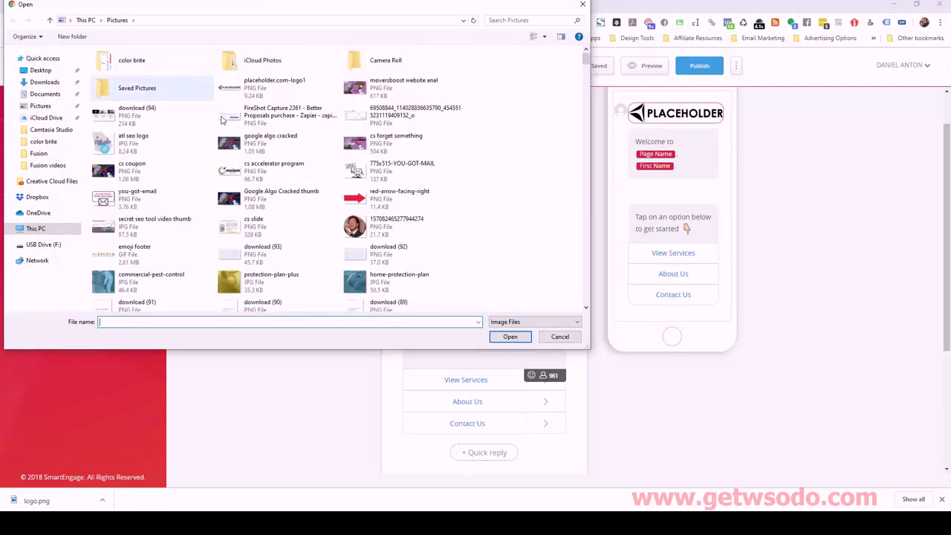
double_click(154, 64)
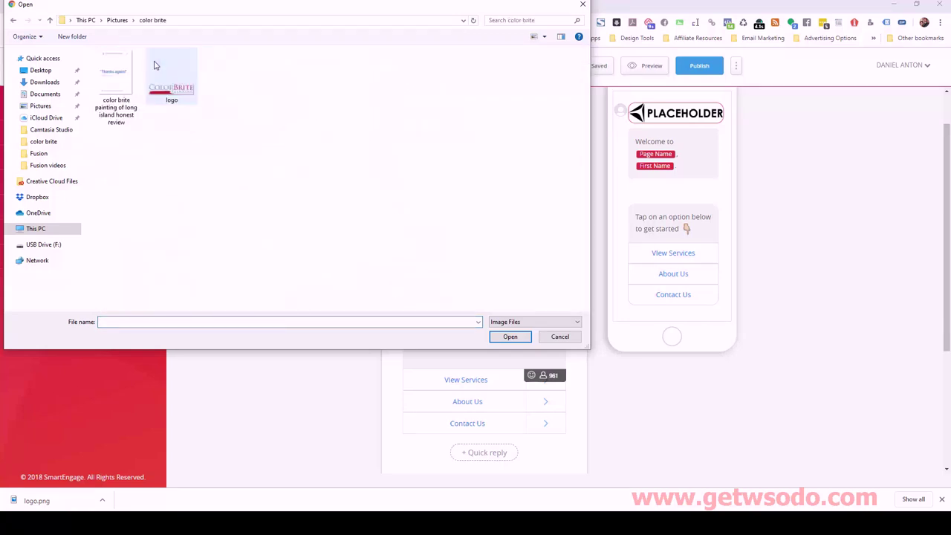
double_click(148, 88)
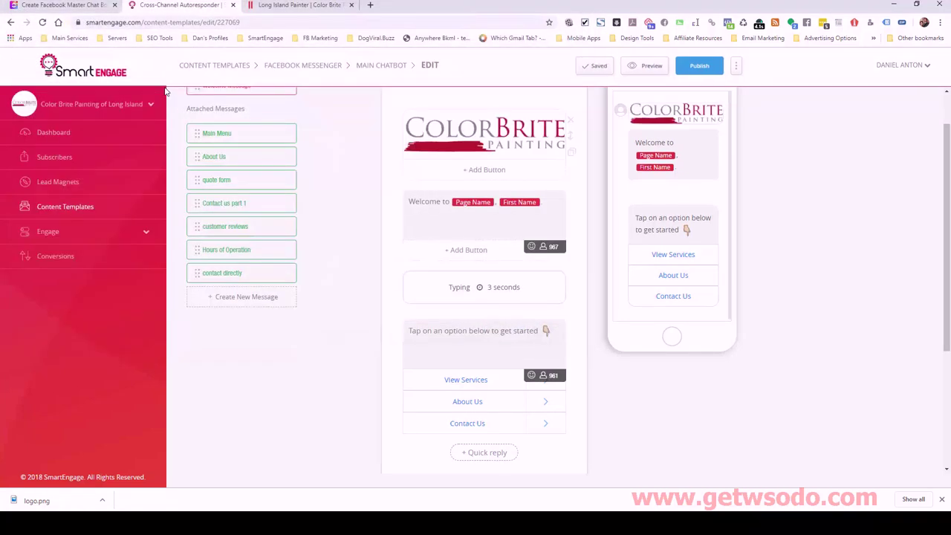
scroll(513, 153, up, 1)
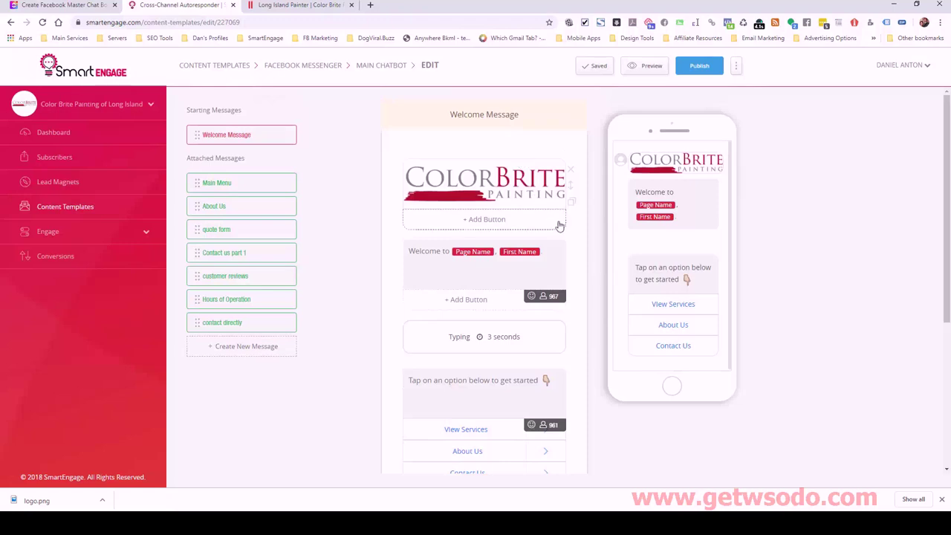
scroll(481, 327, down, 1)
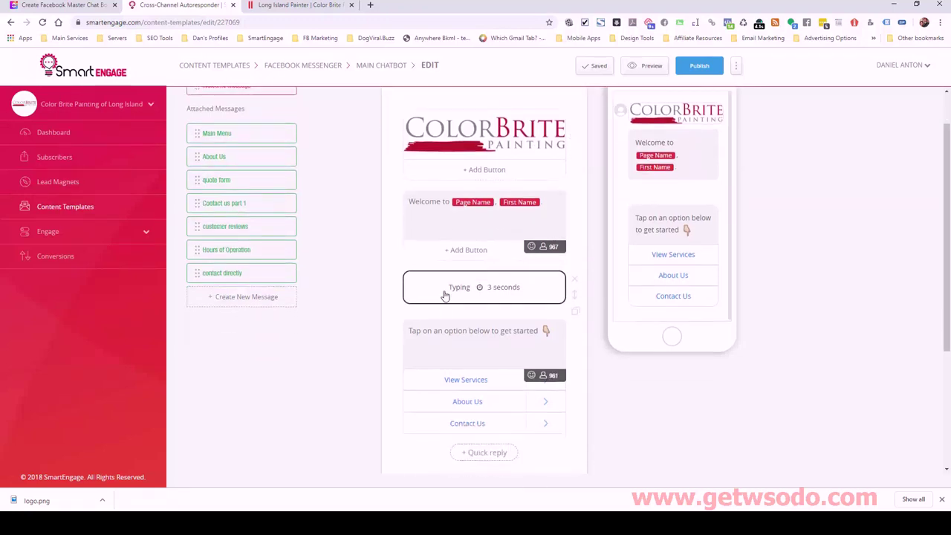
scroll(471, 186, down, 2)
scroll(476, 216, down, 2)
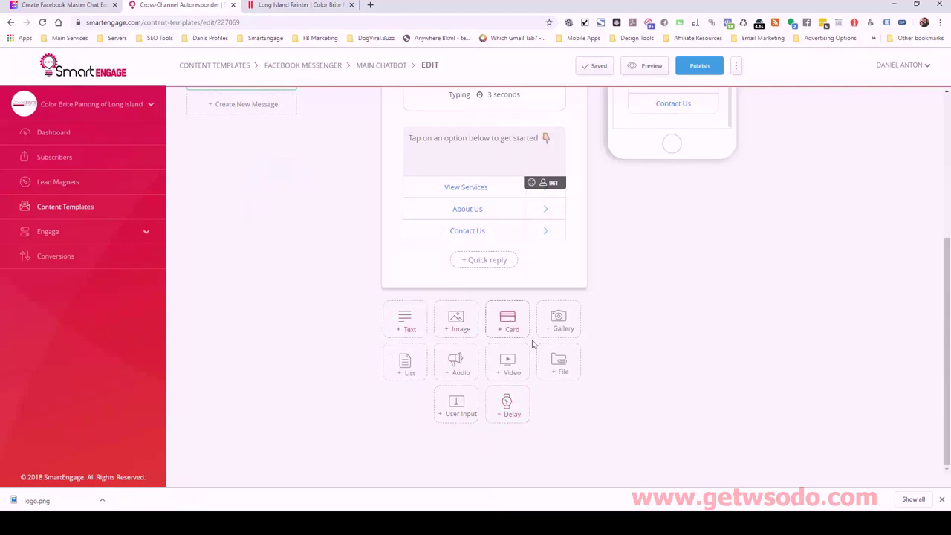
Add and then remove a typing delay after the menu buttons, and dismiss the downloads bar
click(506, 404)
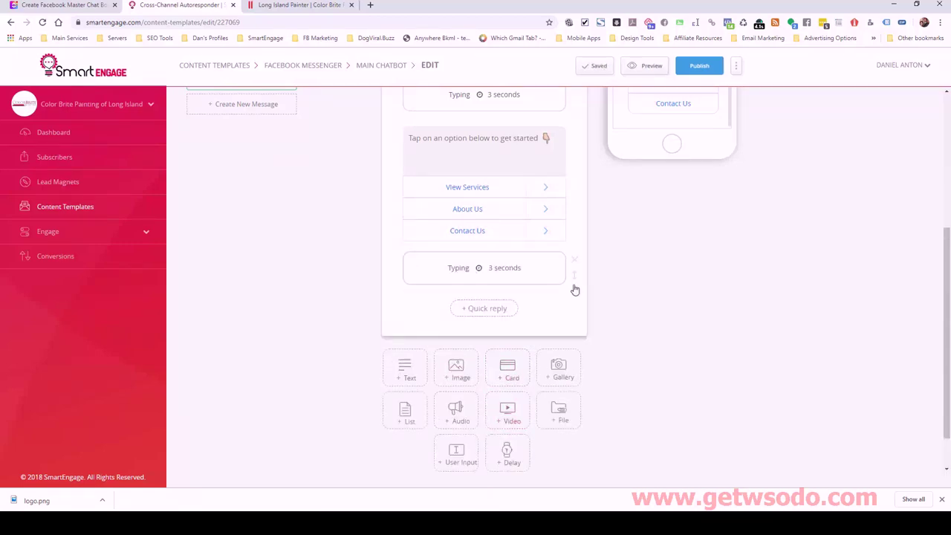
click(574, 259)
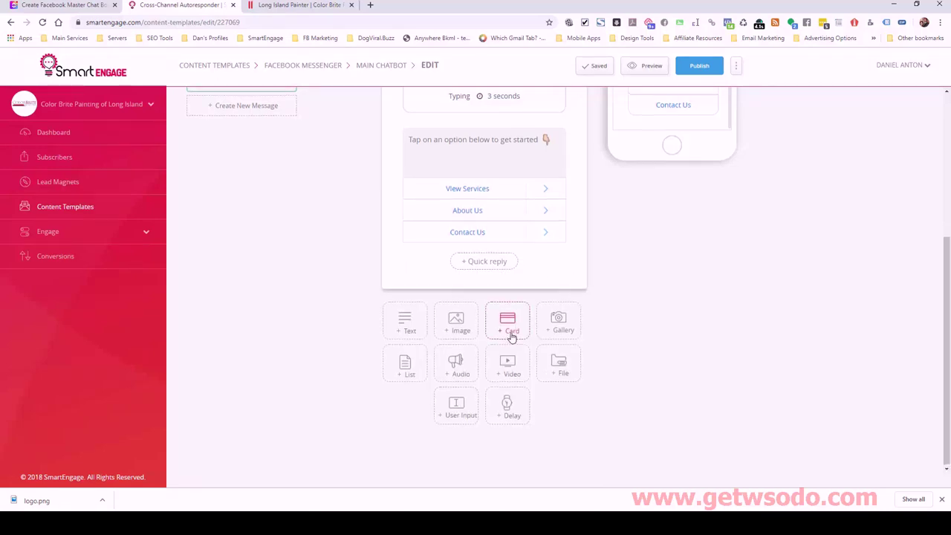
scroll(513, 334, up, 3)
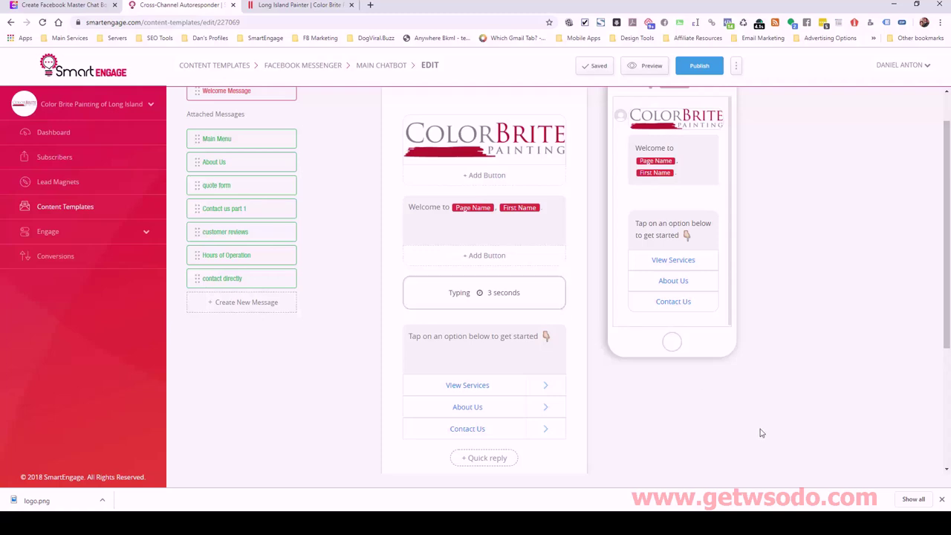
click(943, 499)
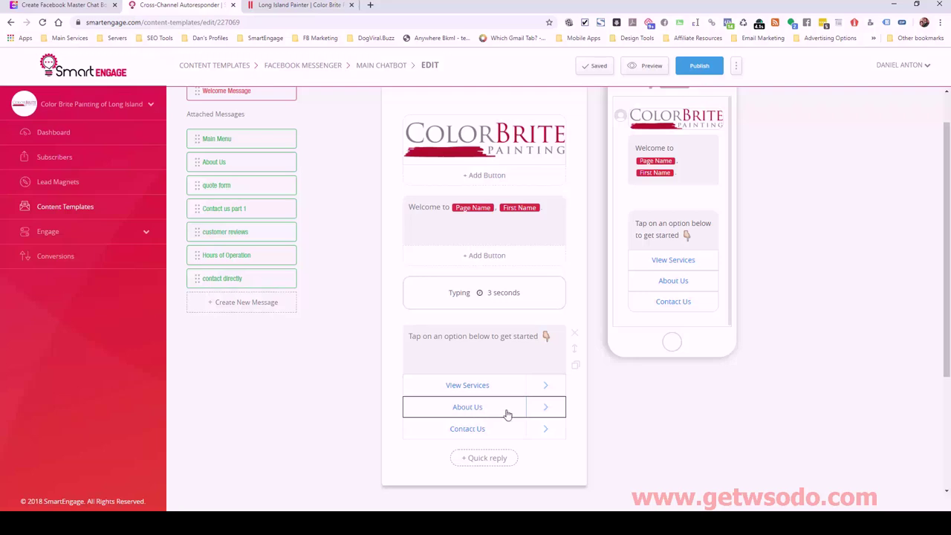
Inspect what the View Services, About Us and Contact Us buttons each do
click(467, 387)
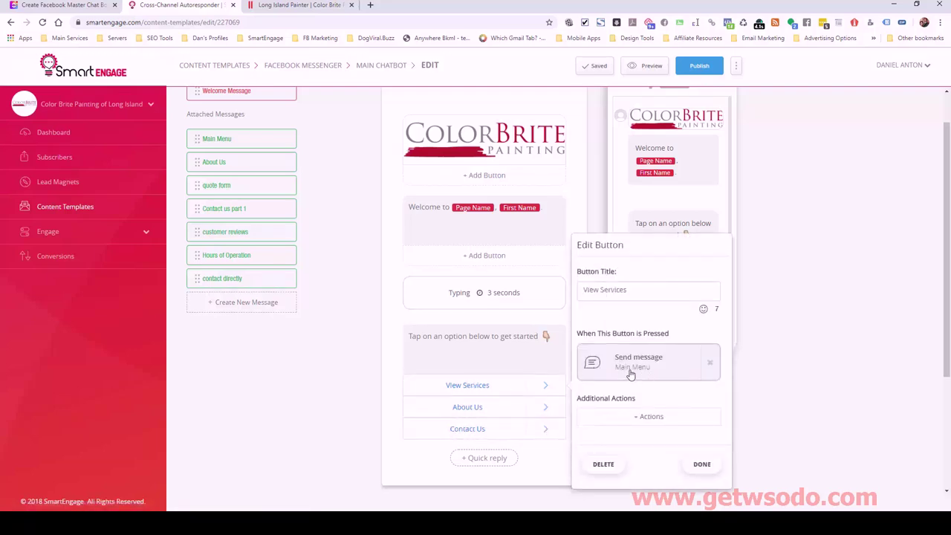
scroll(392, 318, up, 1)
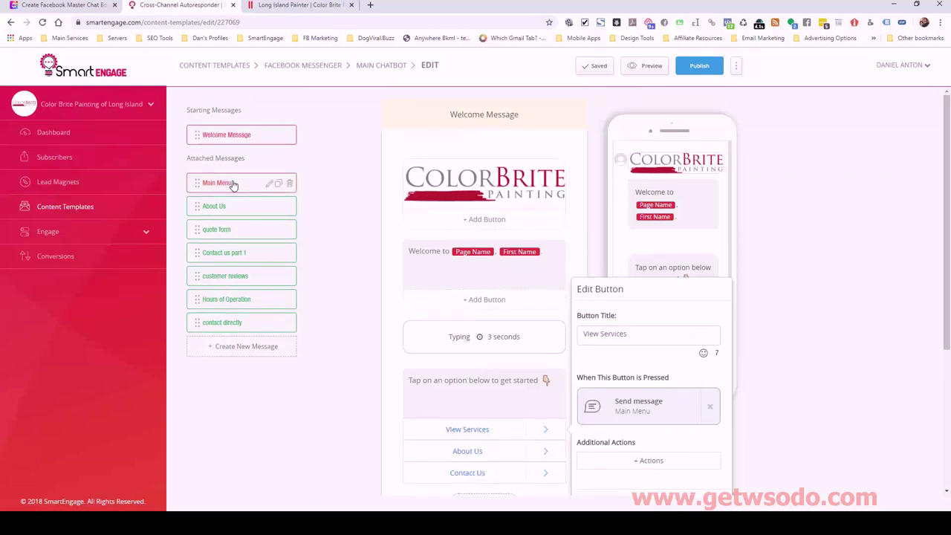
click(486, 452)
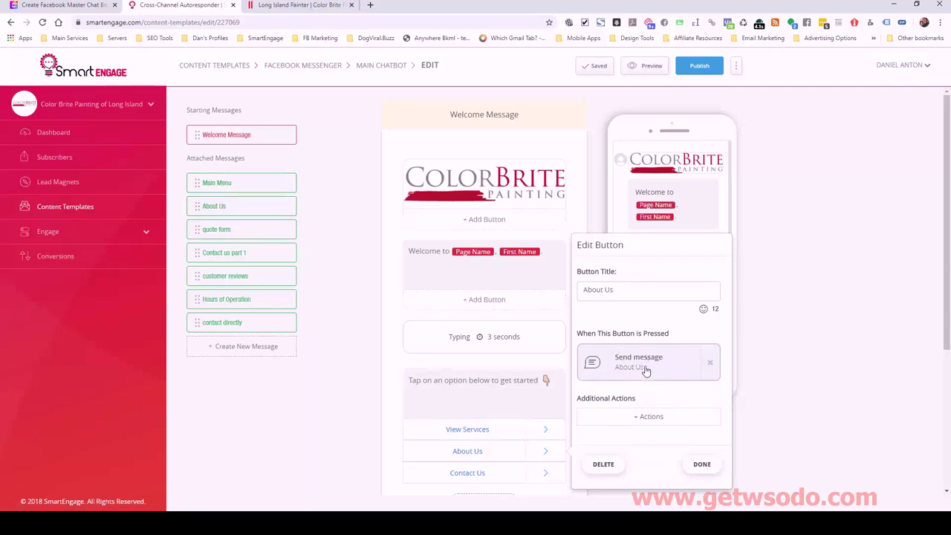
click(485, 474)
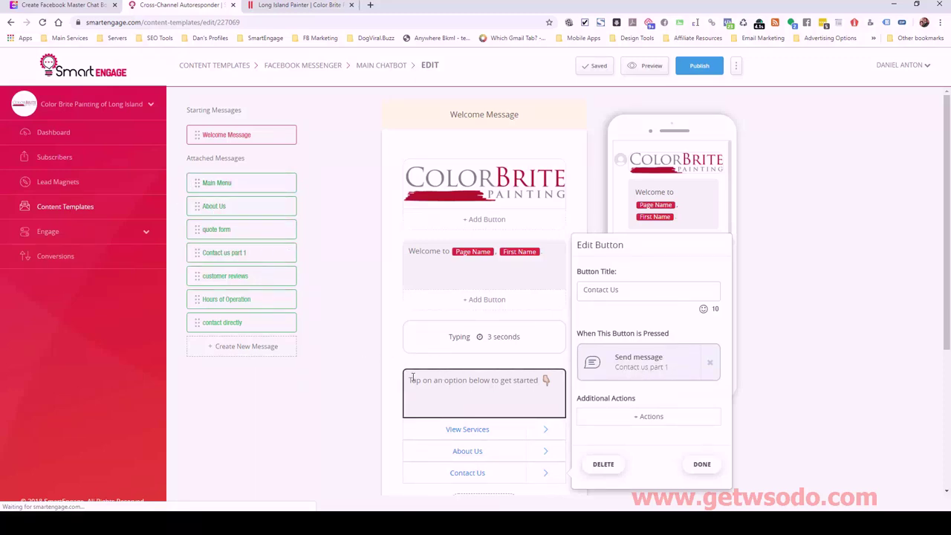
click(474, 434)
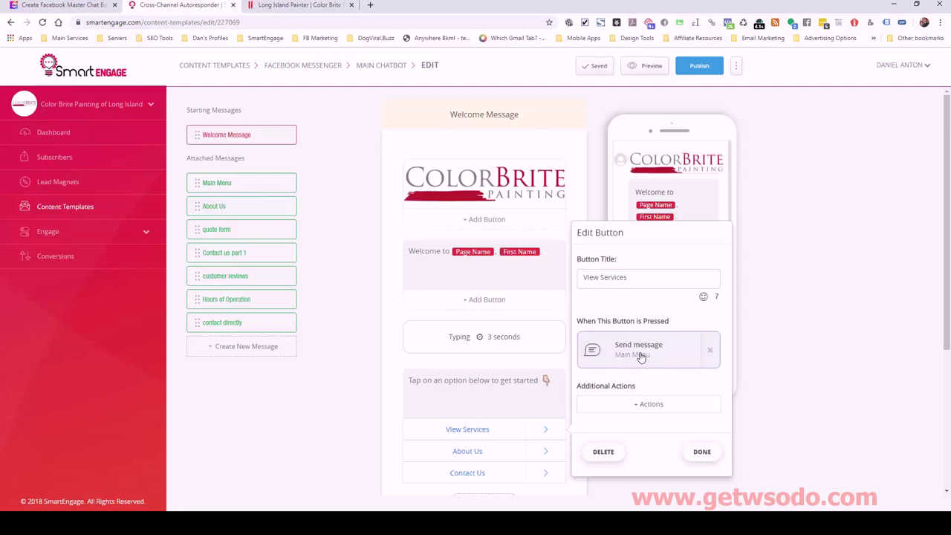
Open the Main Menu message that the View Services option sends
scroll(641, 356, down, 1)
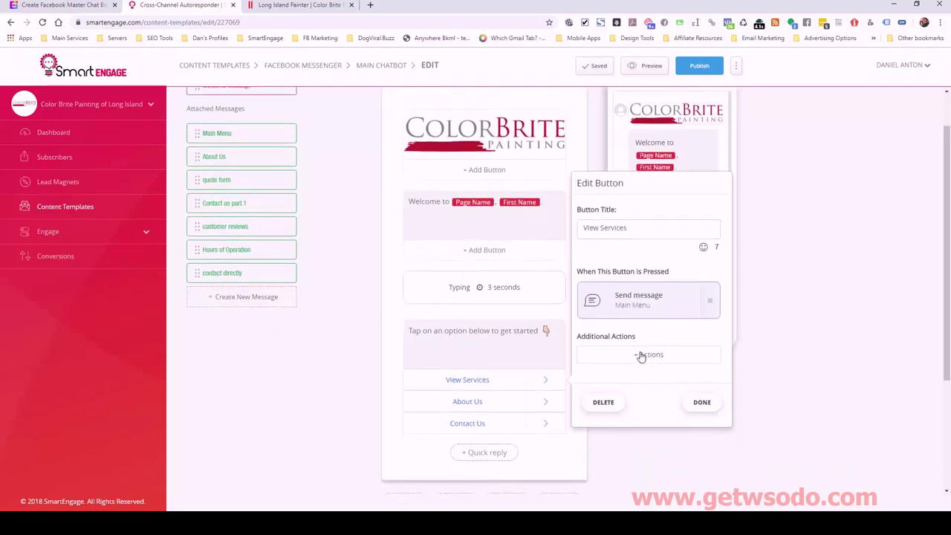
click(367, 377)
click(480, 383)
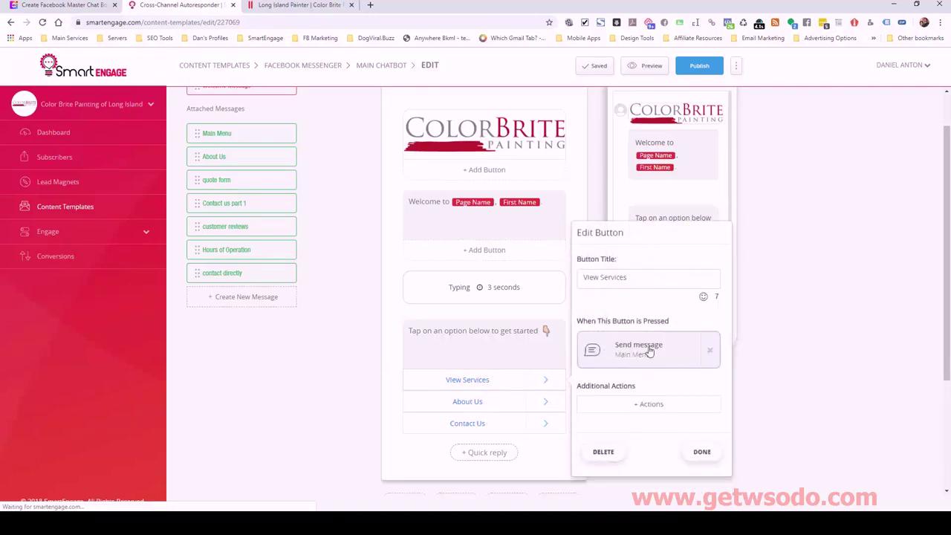
click(648, 351)
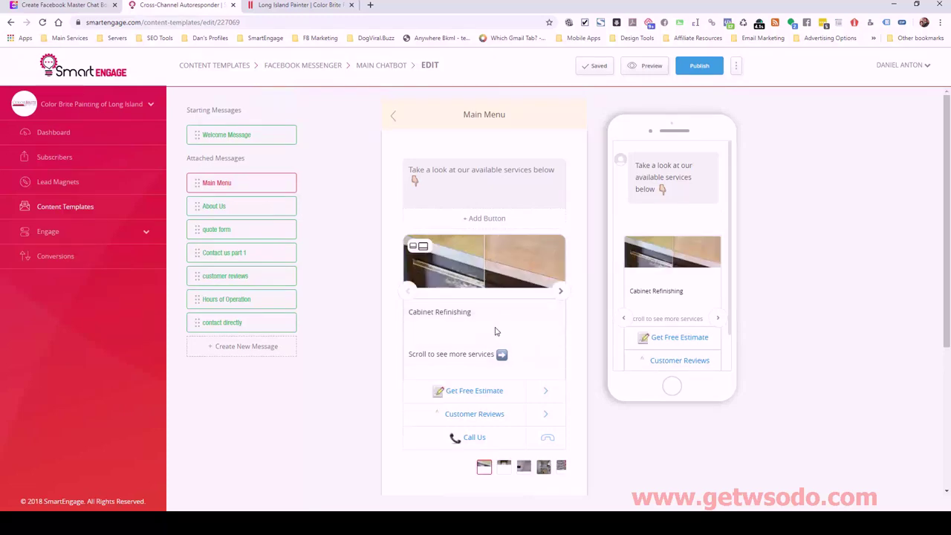
Show the Main Menu message in the chatbot editor
click(233, 136)
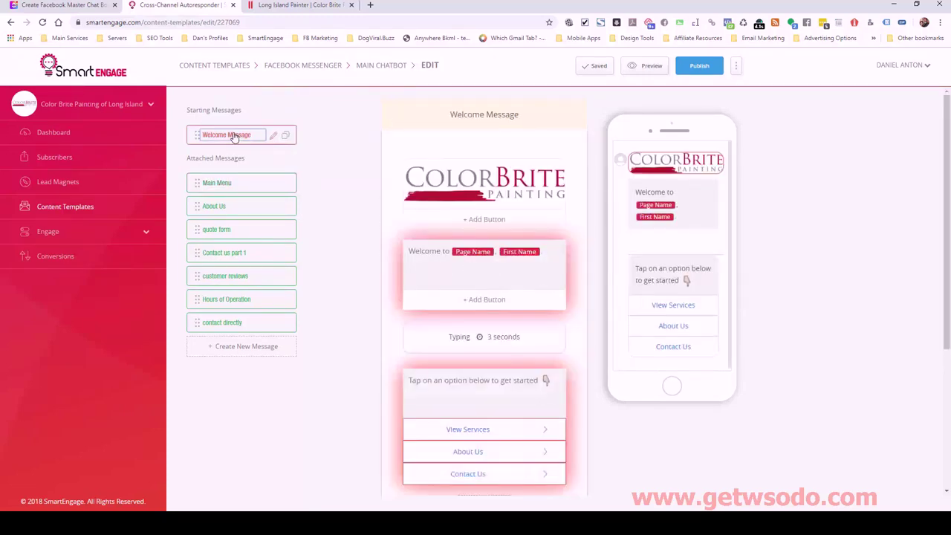
click(219, 188)
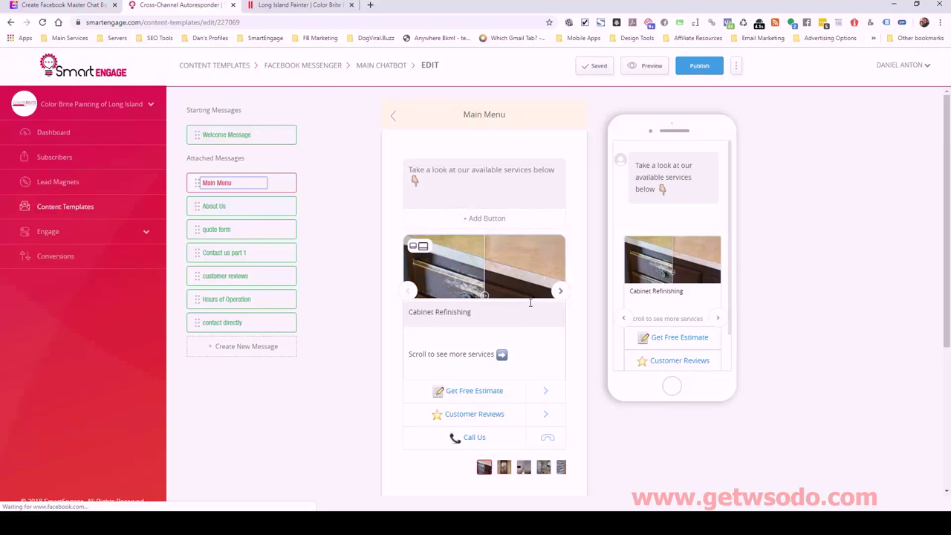
scroll(531, 303, down, 3)
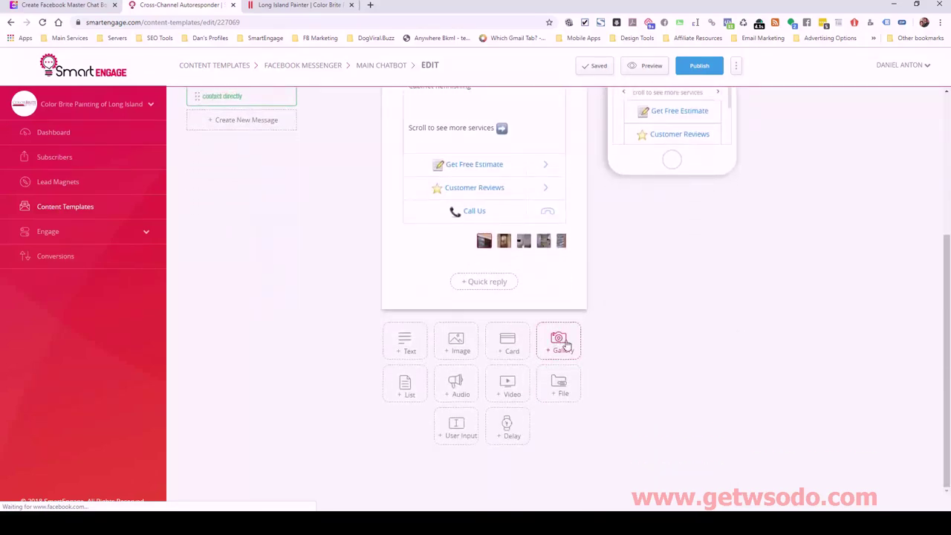
scroll(565, 346, up, 2)
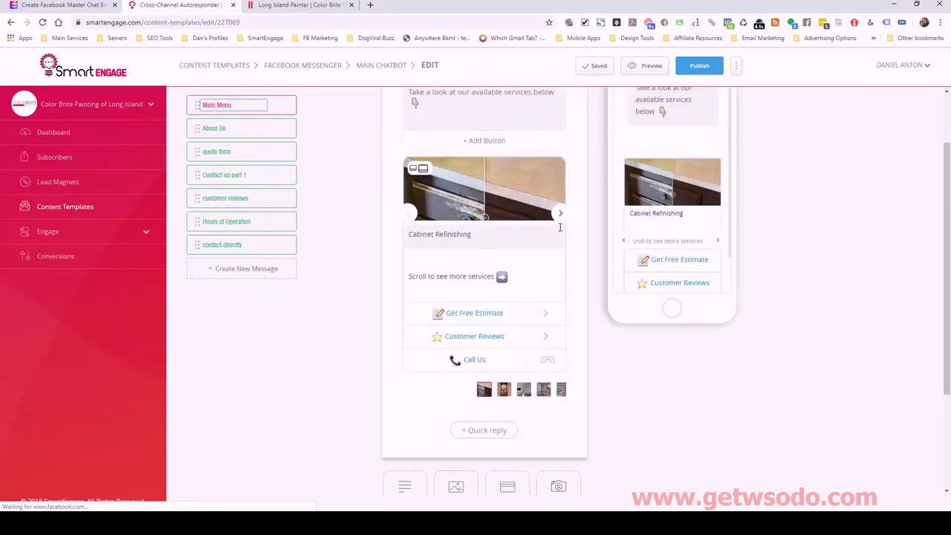
Page the service gallery to Painting and back to Cabinet Refinishing, then switch to the website
click(561, 213)
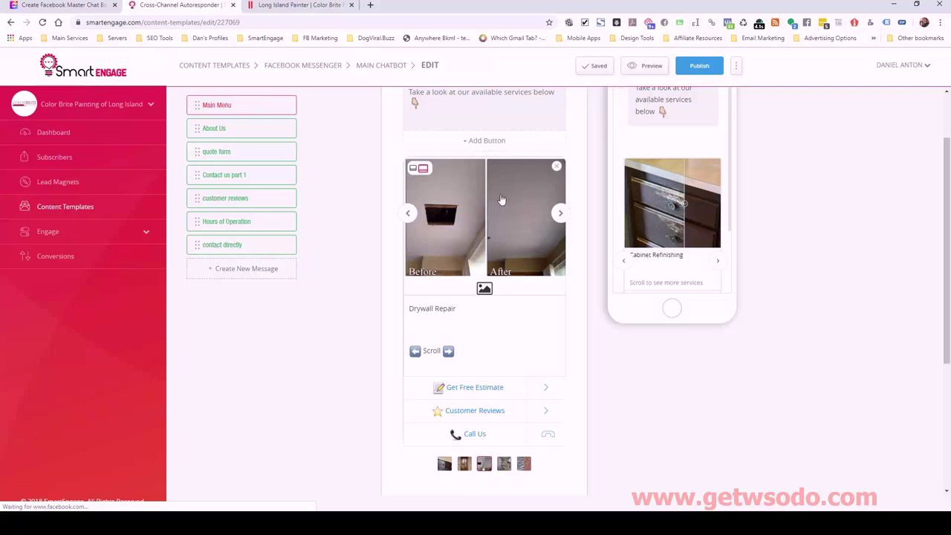
click(560, 214)
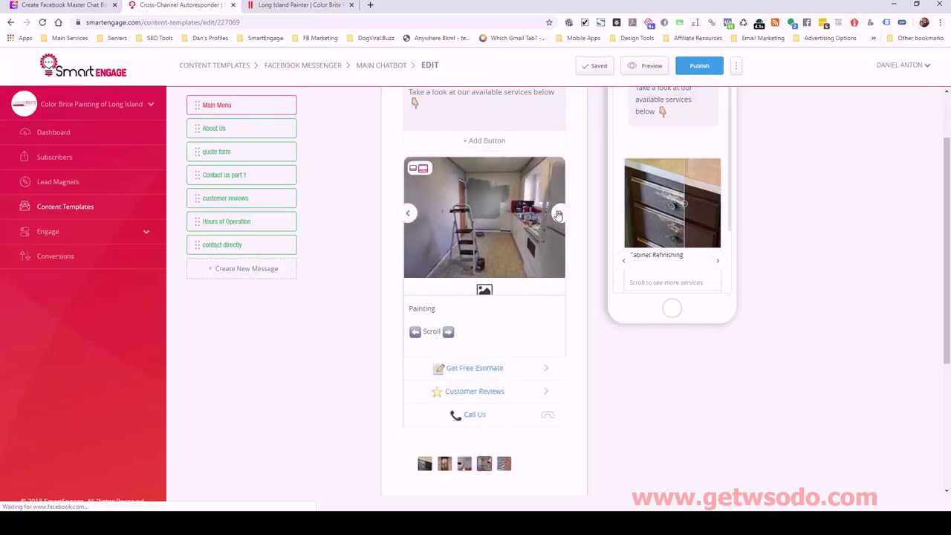
click(409, 214)
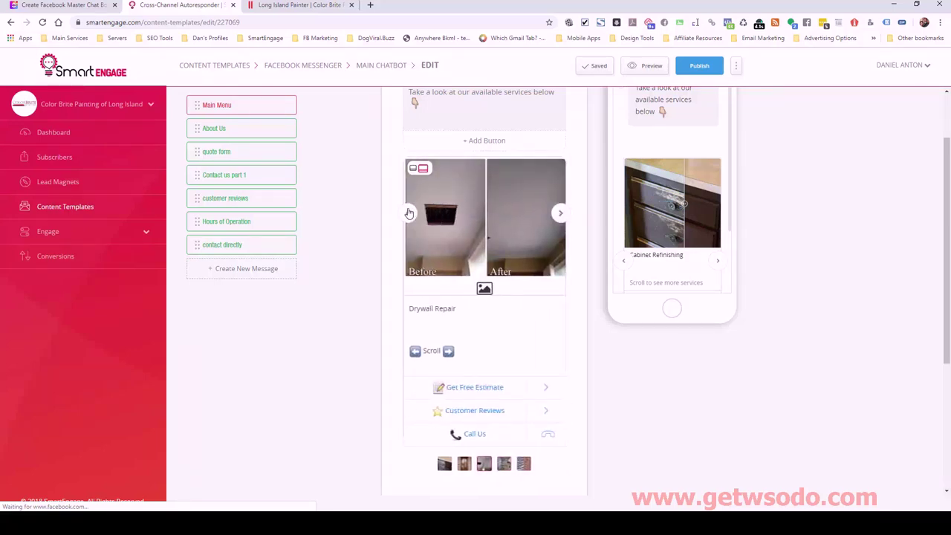
click(409, 213)
click(409, 214)
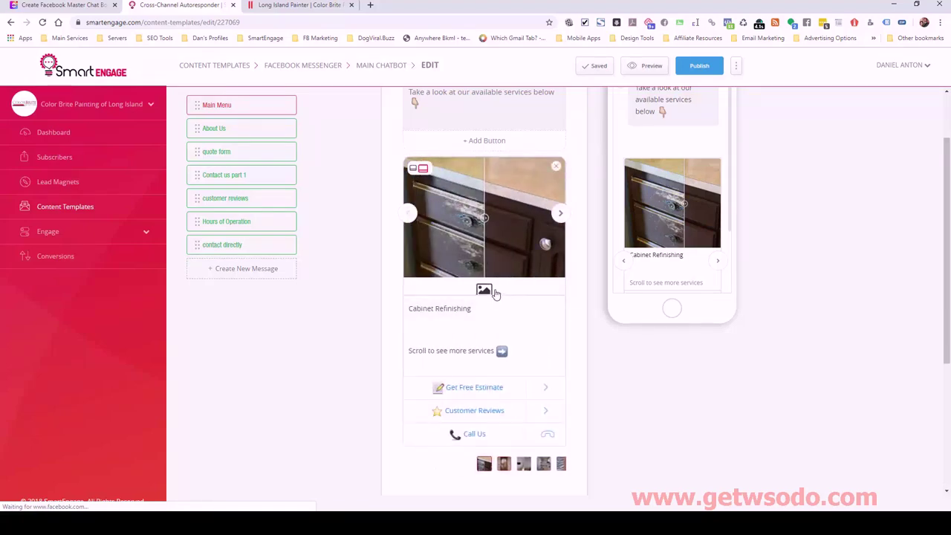
click(299, 6)
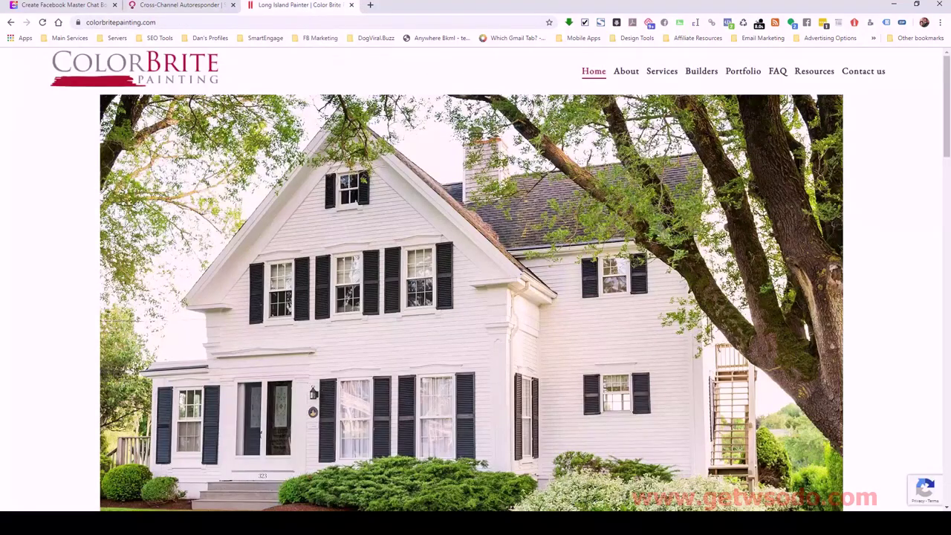
Browse the website's Services page and the Portfolio Projects page
click(671, 72)
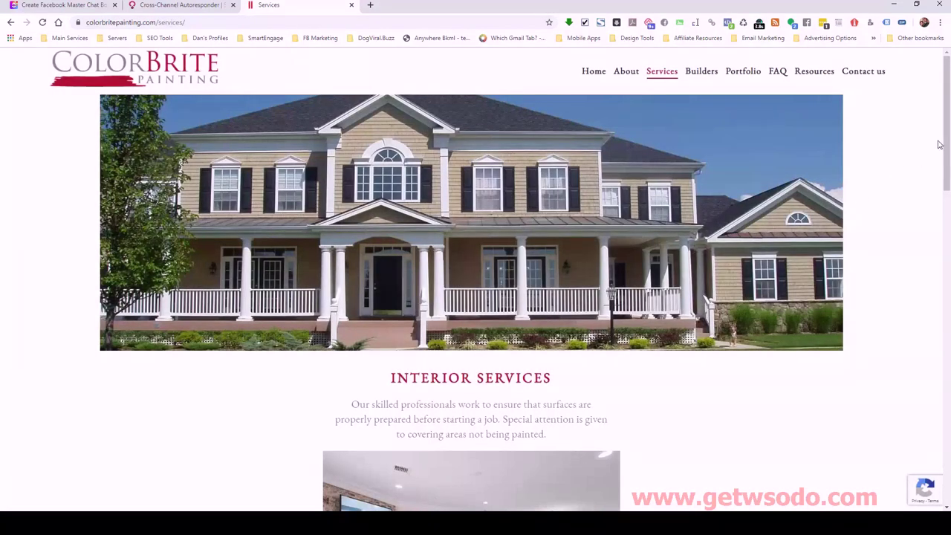
drag(945, 132, 938, 394)
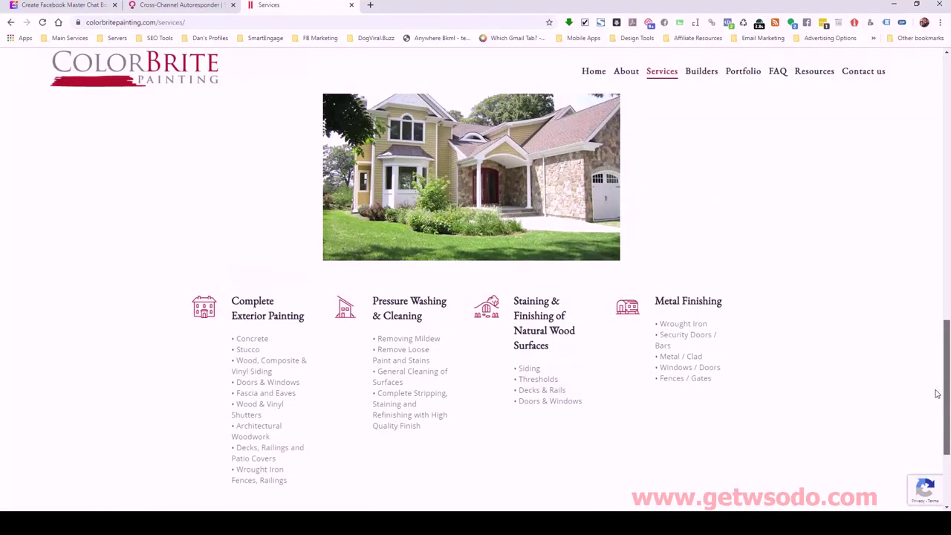
scroll(929, 372, up, 5)
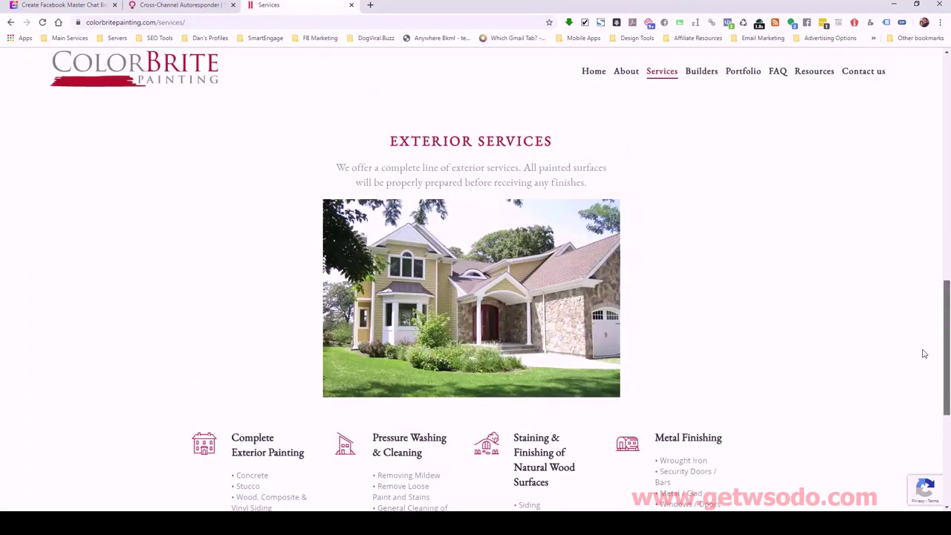
mouse_move(752, 78)
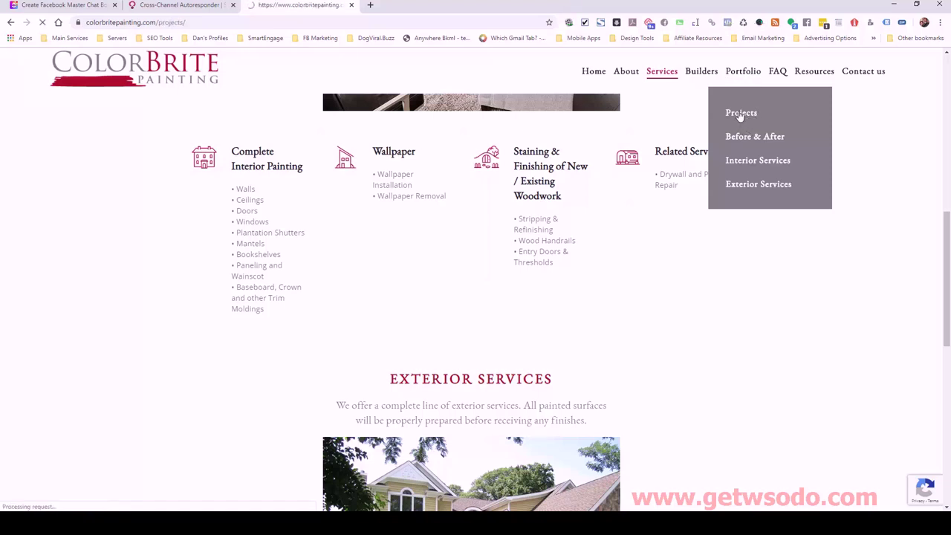
click(739, 115)
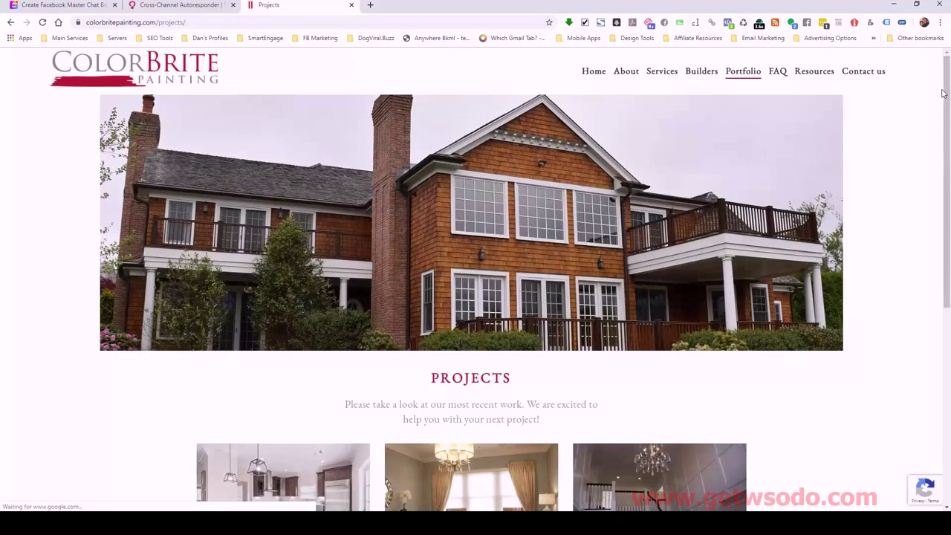
drag(947, 93, 909, 94)
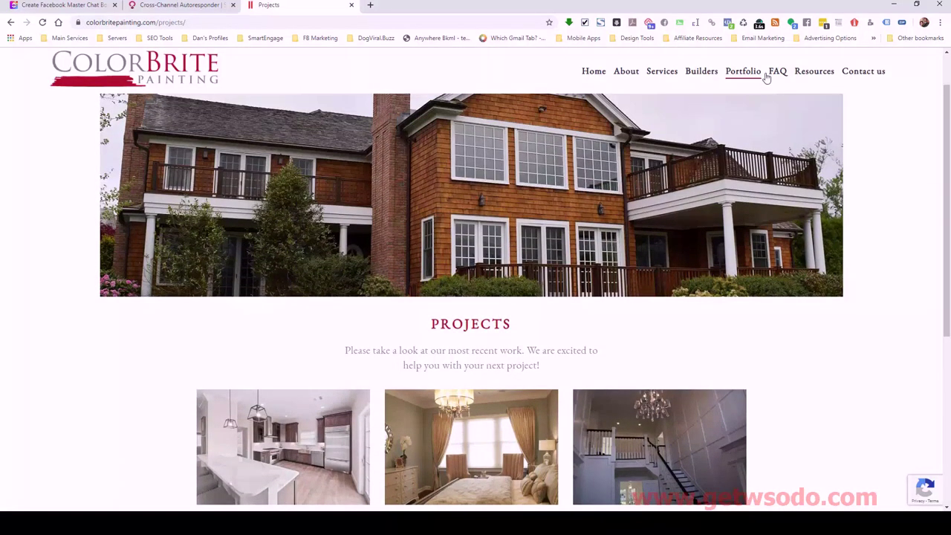
Look through the Before & After portfolio photos
mouse_move(743, 72)
click(770, 141)
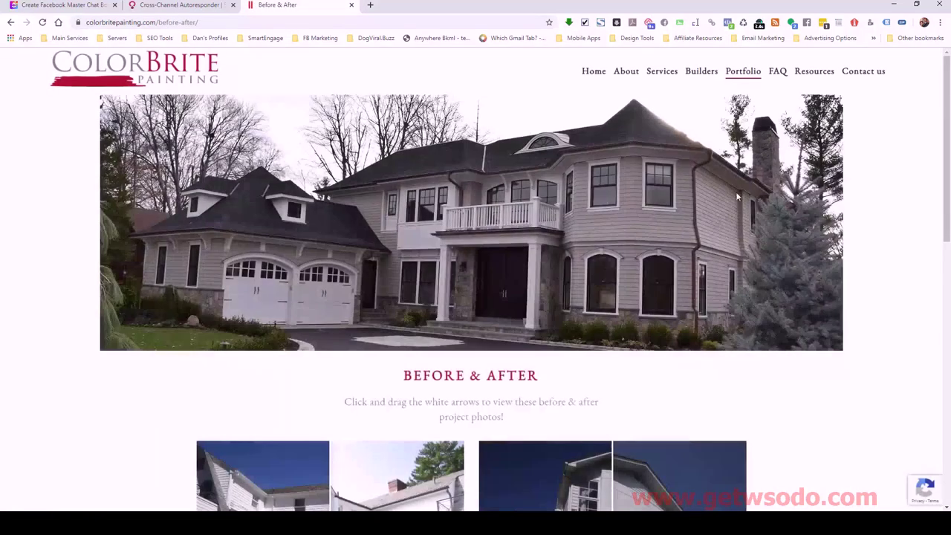
scroll(550, 382, down, 1)
scroll(550, 382, down, 3)
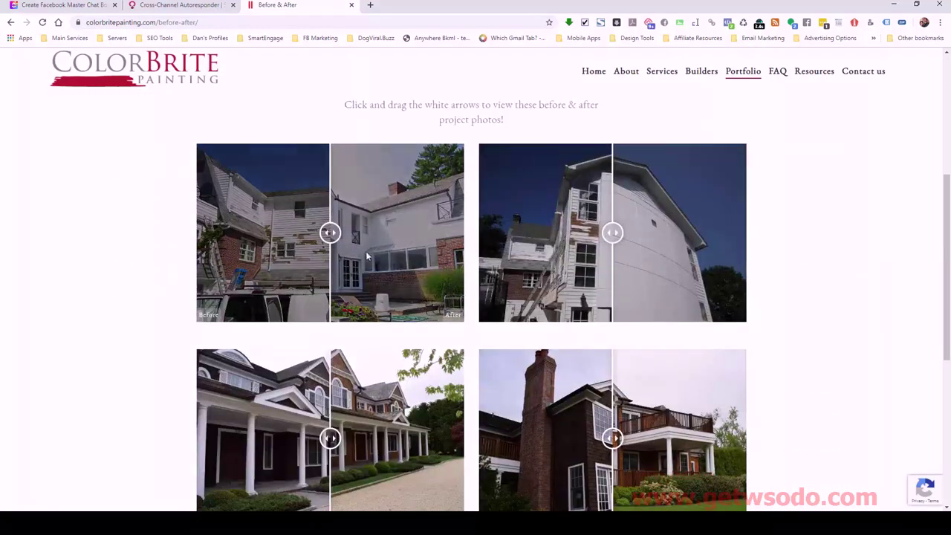
drag(330, 233, 336, 253)
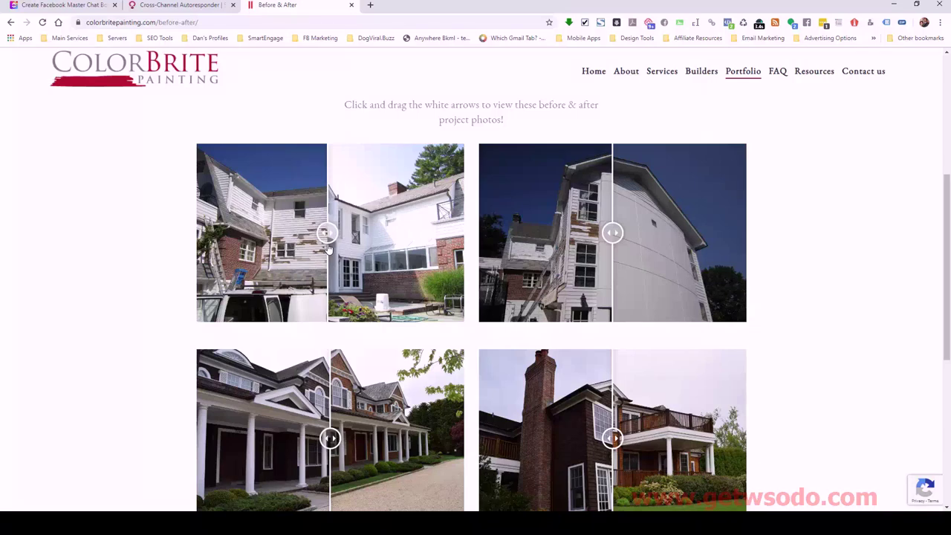
right_click(382, 216)
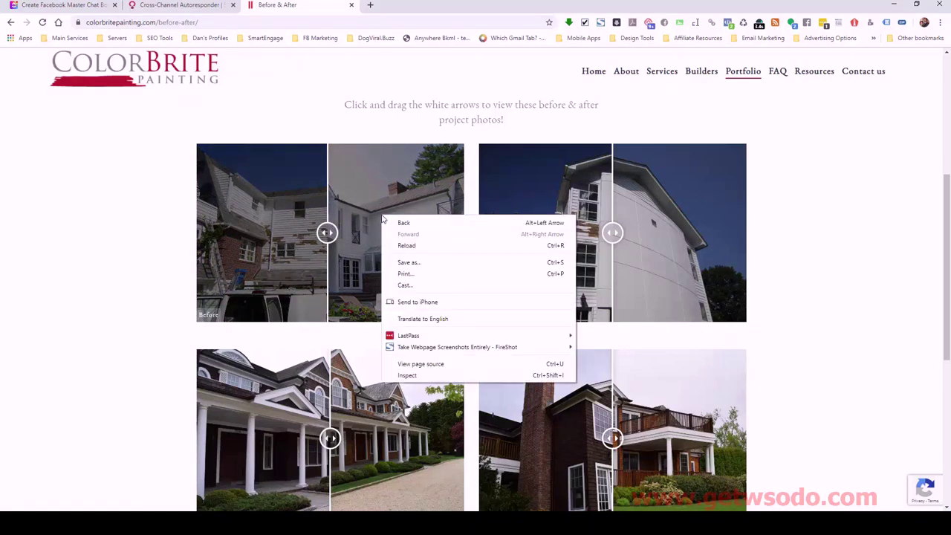
click(155, 240)
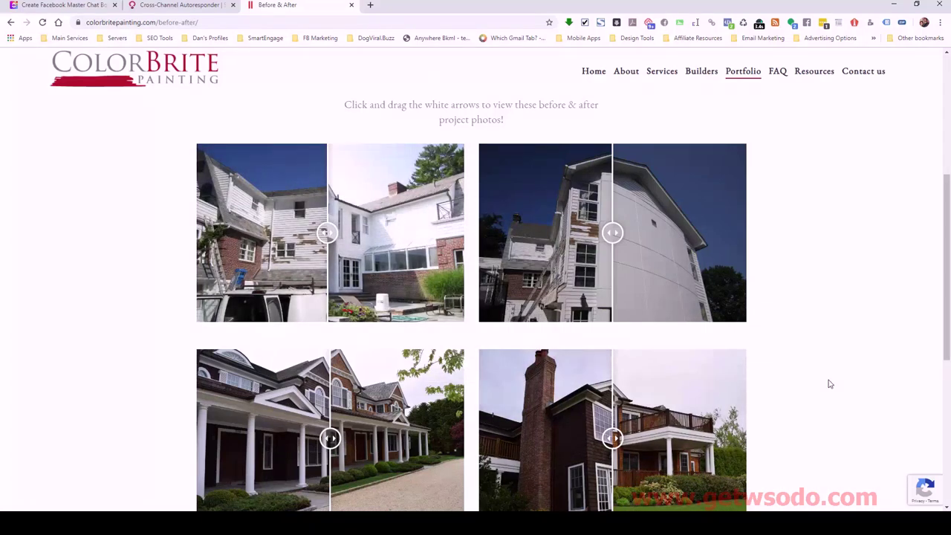
scroll(828, 382, down, 1)
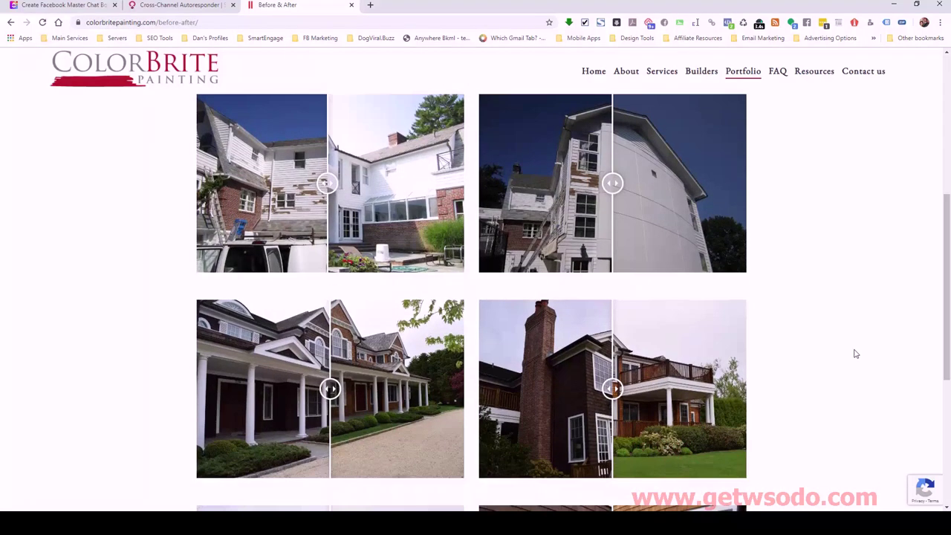
drag(948, 221, 942, 353)
scroll(922, 223, up, 6)
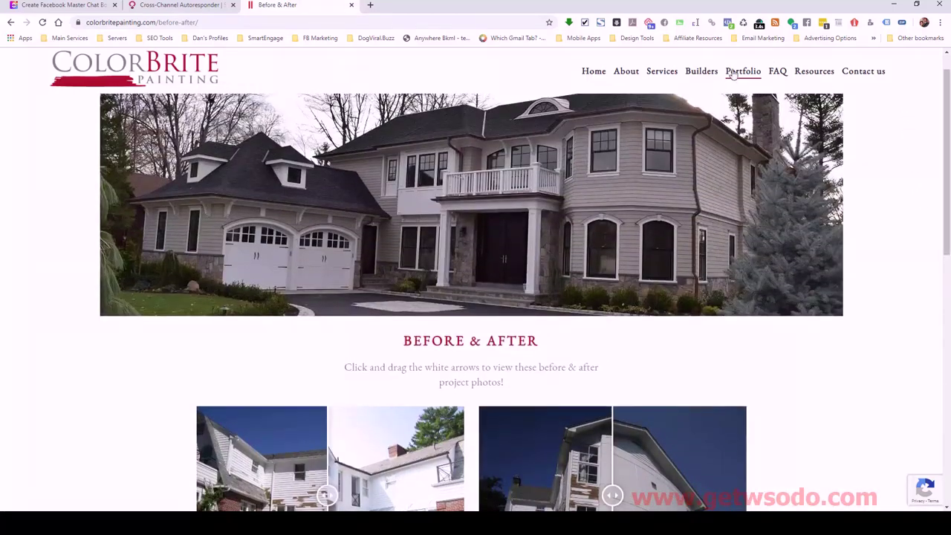
View the Interior Services and Exterior Services portfolio pages
mouse_move(756, 83)
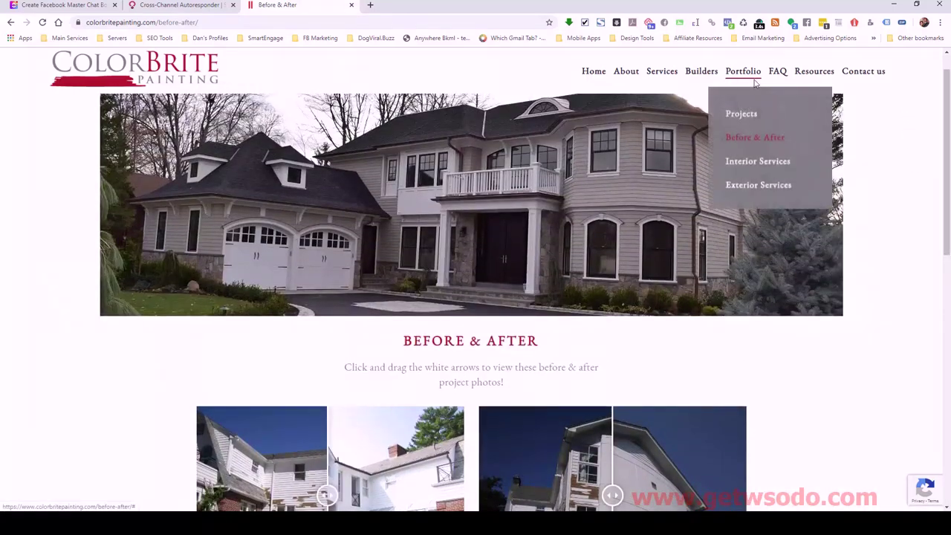
click(745, 164)
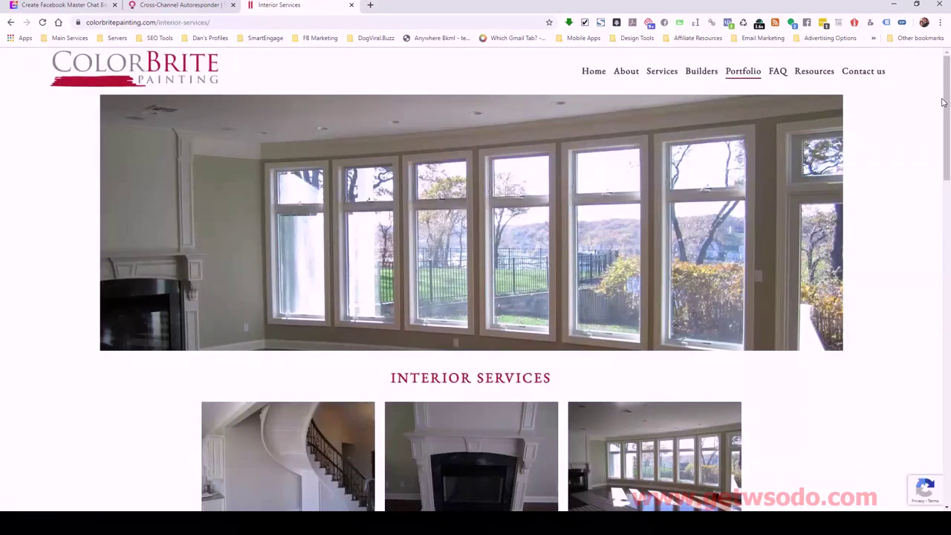
drag(942, 102, 840, 74)
mouse_move(740, 74)
click(778, 186)
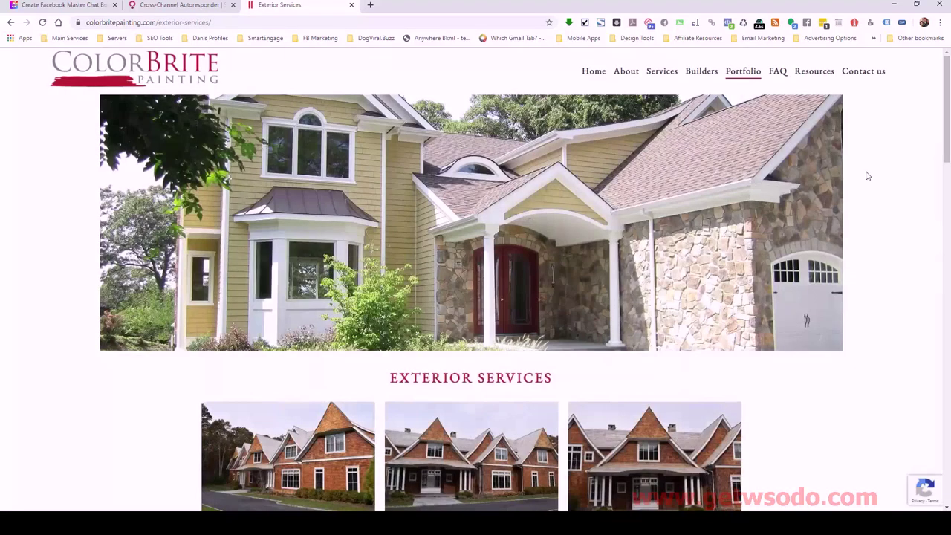
drag(948, 99, 921, 72)
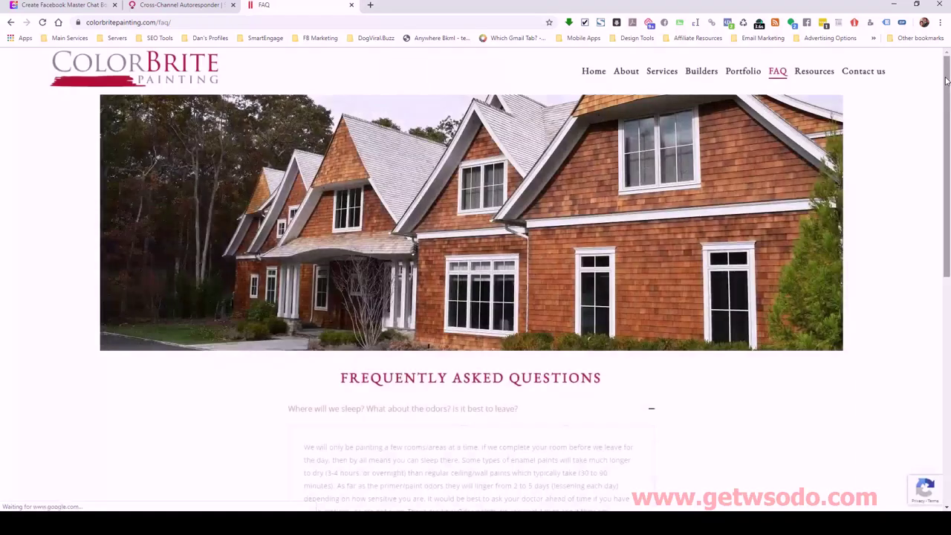
Go to the contact page for scheduling an estimate and scroll through it
drag(947, 80, 938, 284)
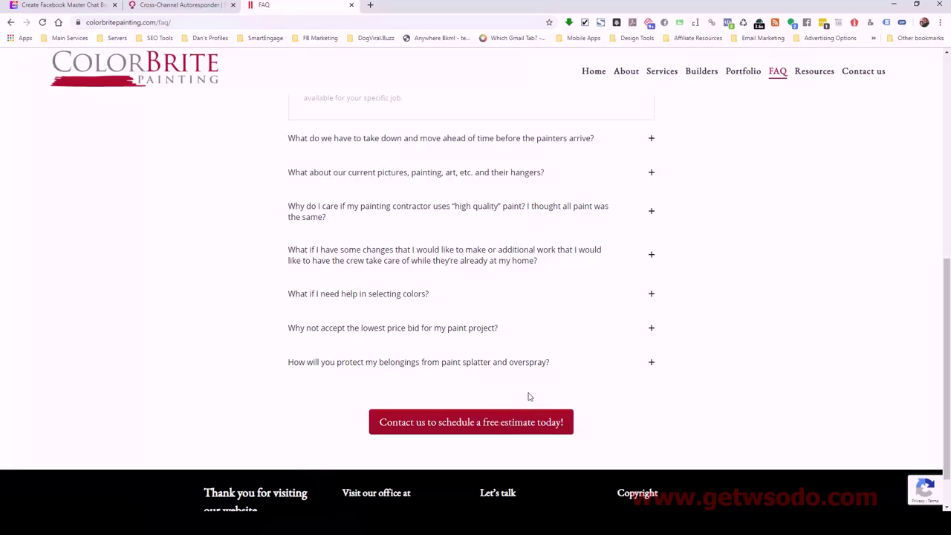
click(480, 430)
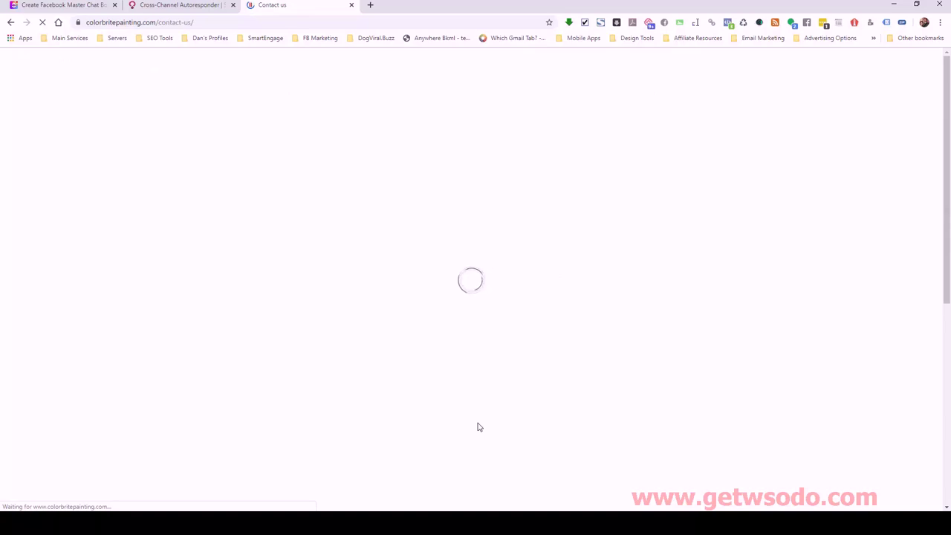
scroll(437, 333, down, 3)
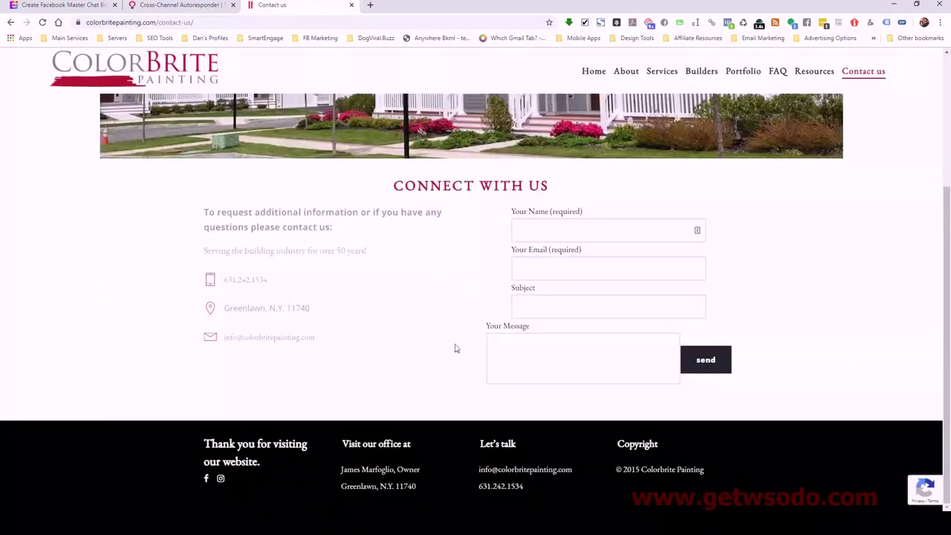
scroll(628, 266, up, 3)
Return to the FAQ page, open Portfolio Interior Services, then go back to SmartEngage
key(alt+Left)
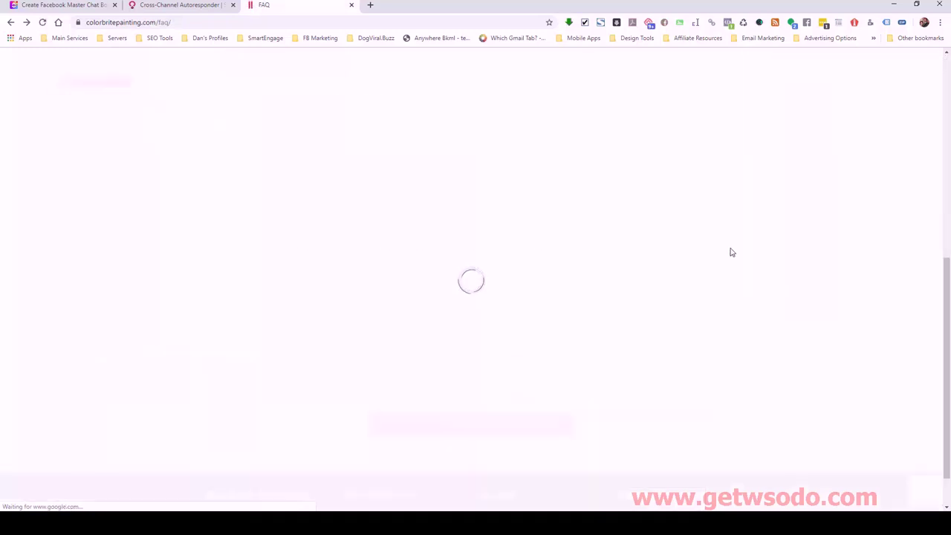
scroll(772, 269, up, 3)
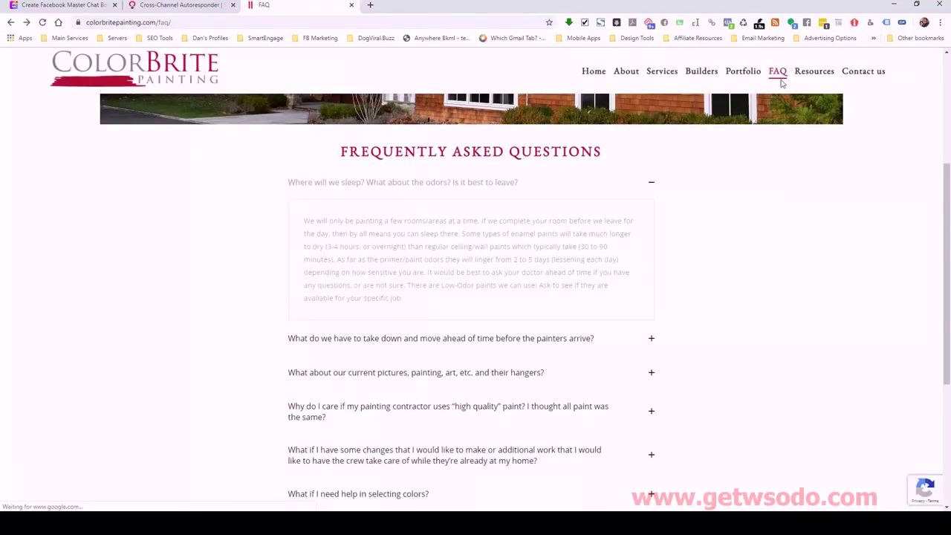
mouse_move(744, 75)
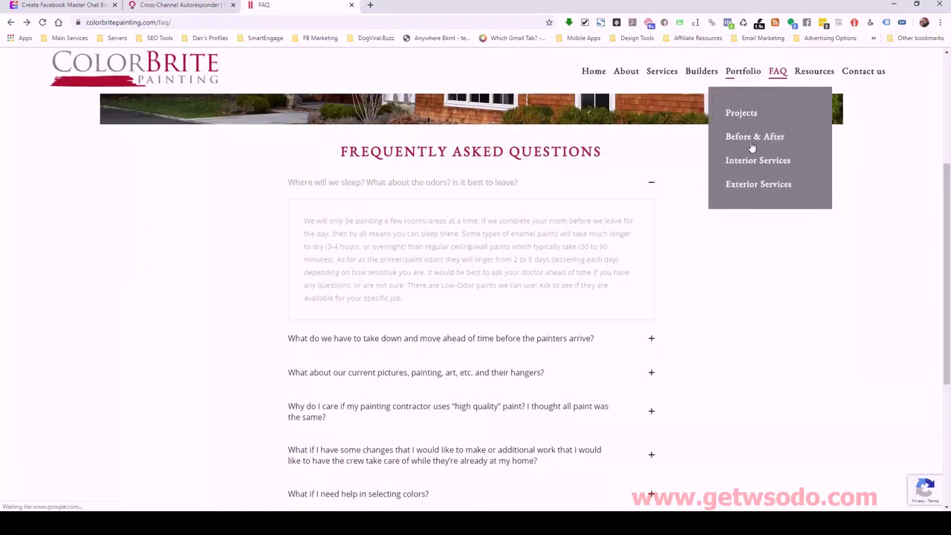
click(753, 165)
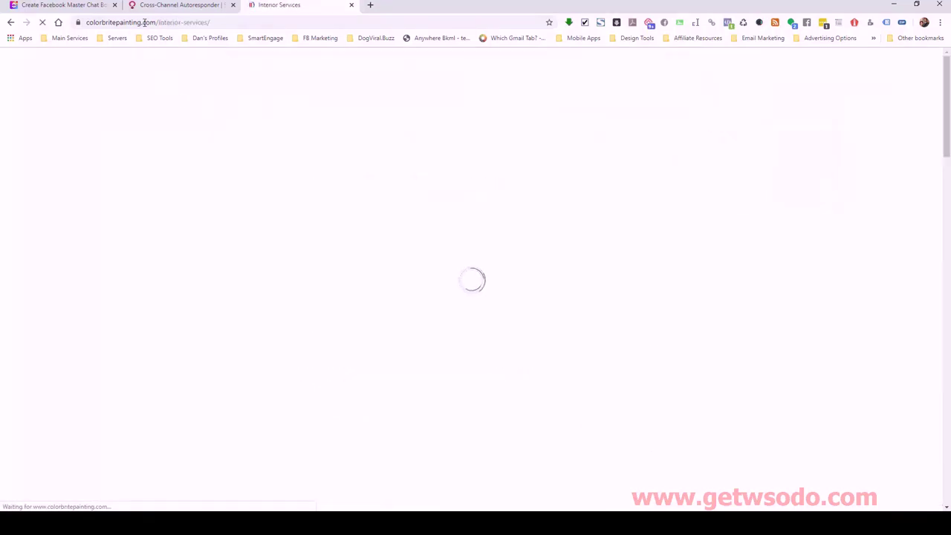
click(161, 6)
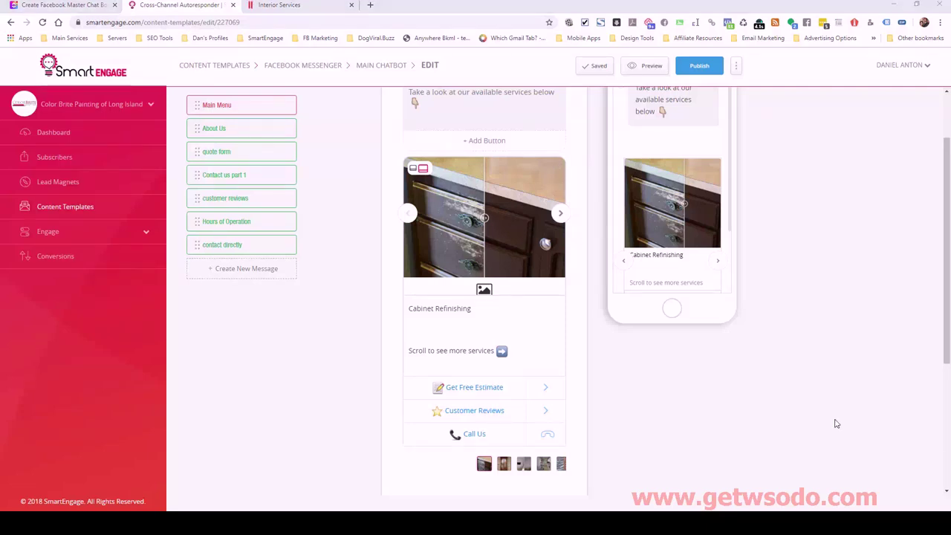
Rename the Cabinet Refinishing card to 'Interior Painting'
click(440, 305)
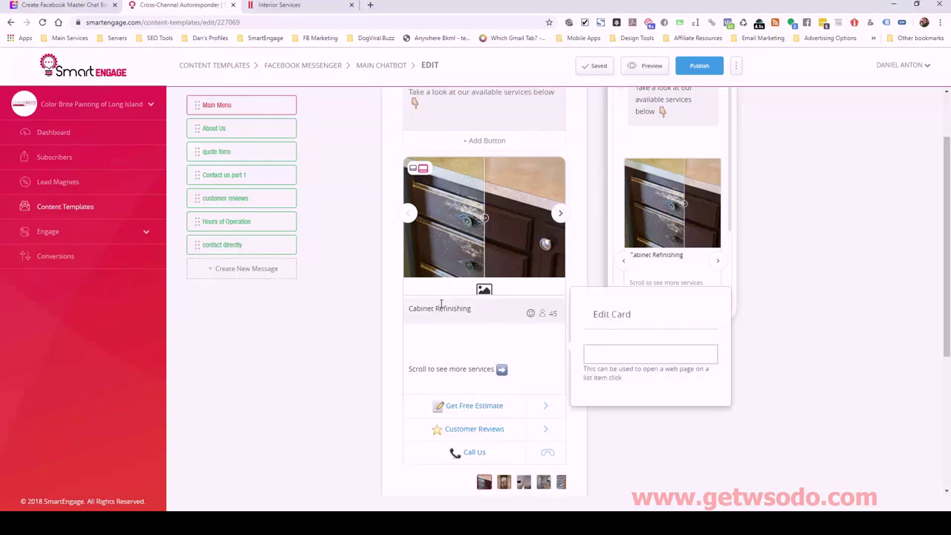
key(ctrl+a)
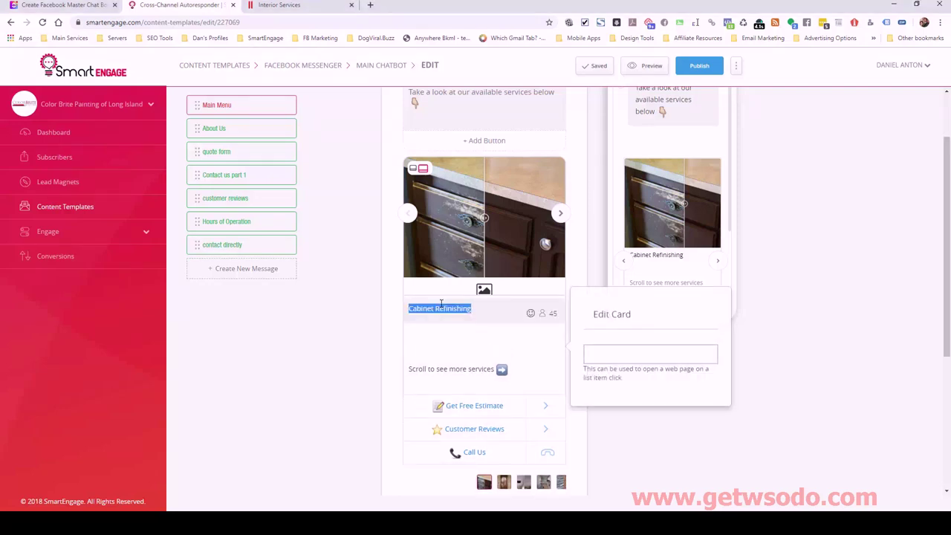
text(Interior Painting)
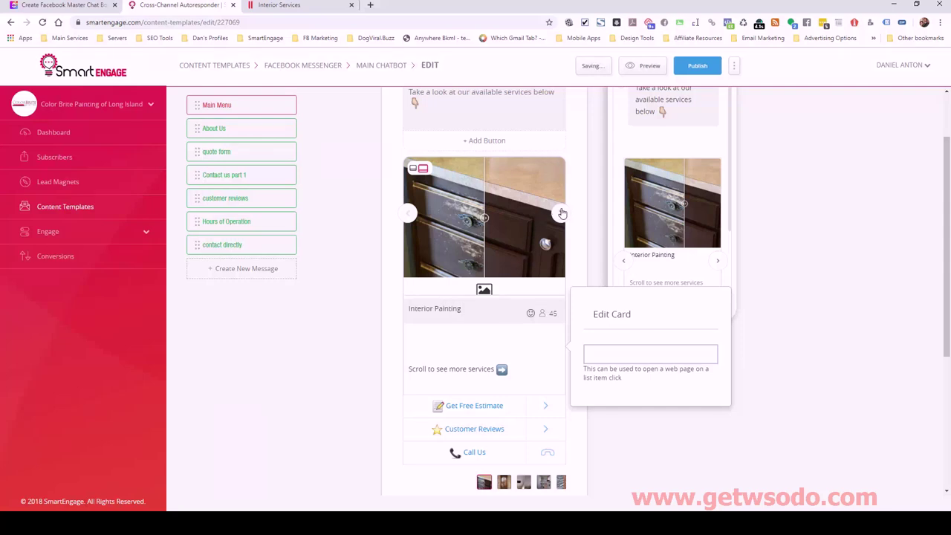
click(560, 215)
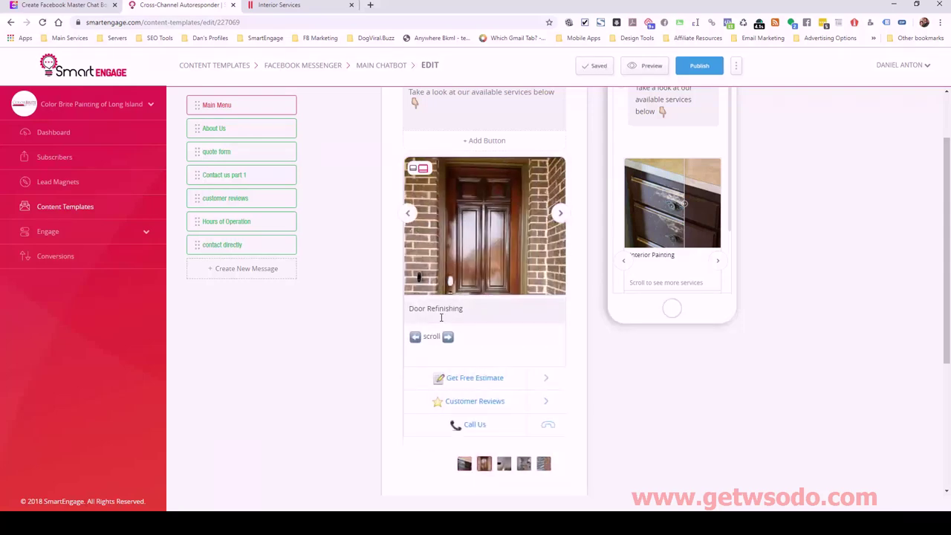
Rename Door Refinishing to 'Exterior Painting' and Drywall Repair to 'Pressure Washing'
click(441, 316)
key(ctrl+a)
text(Ex)
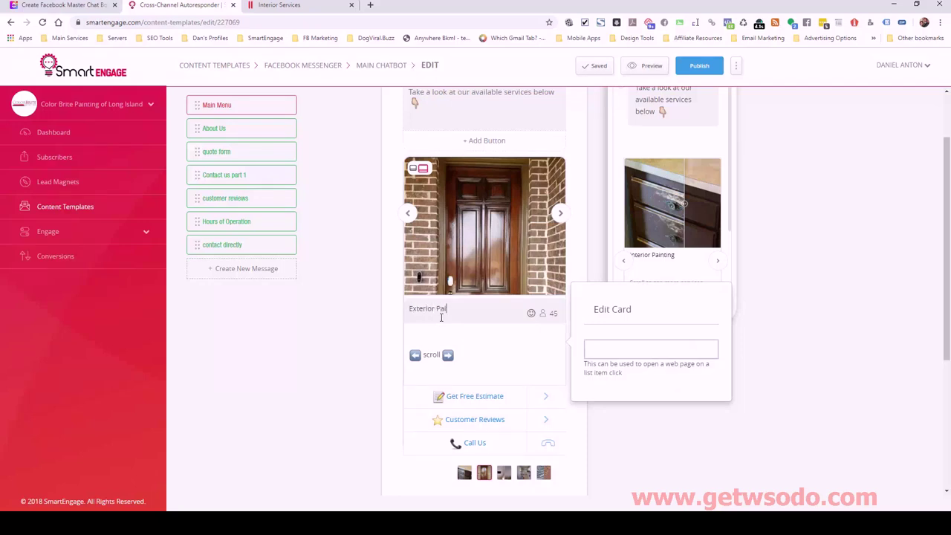
click(560, 214)
click(561, 214)
click(459, 314)
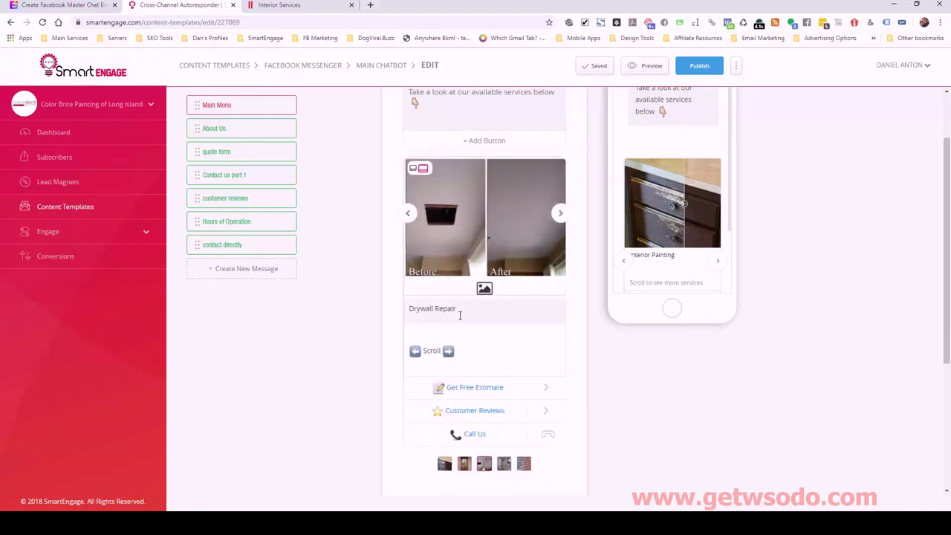
key(ctrl+a)
text(P)
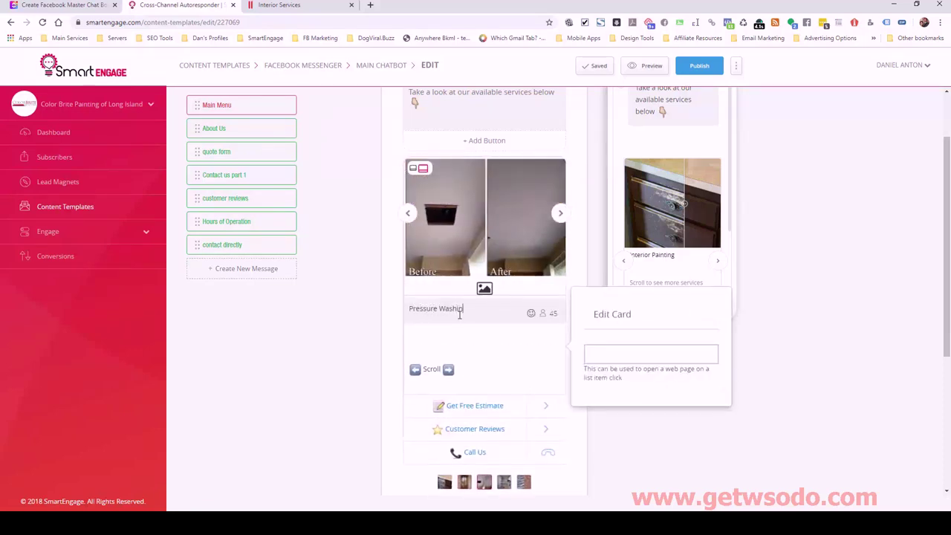
click(290, 5)
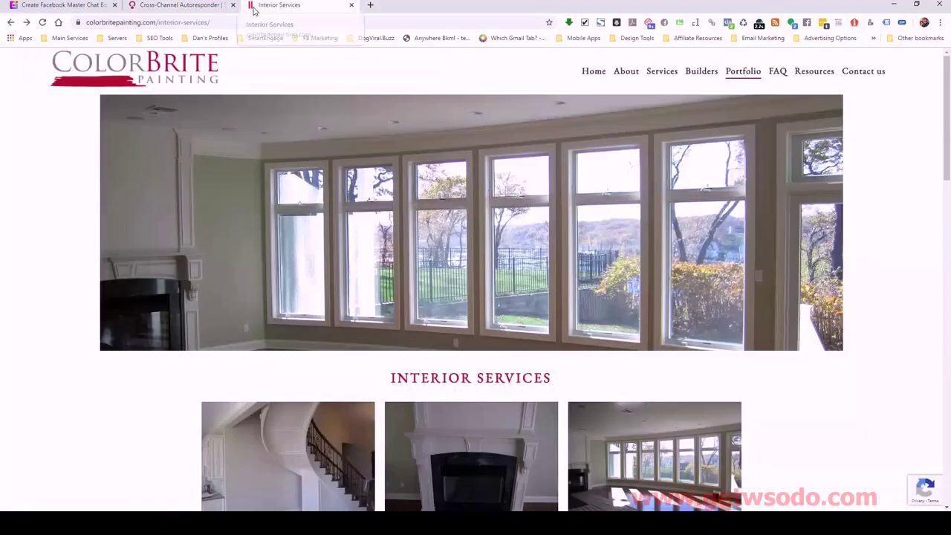
Scroll through the website's Services page
click(665, 72)
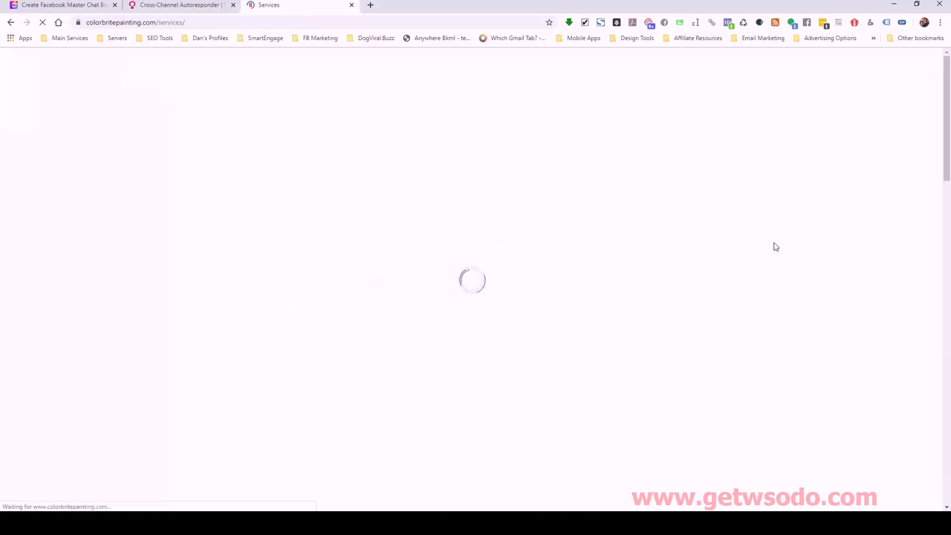
scroll(693, 311, down, 6)
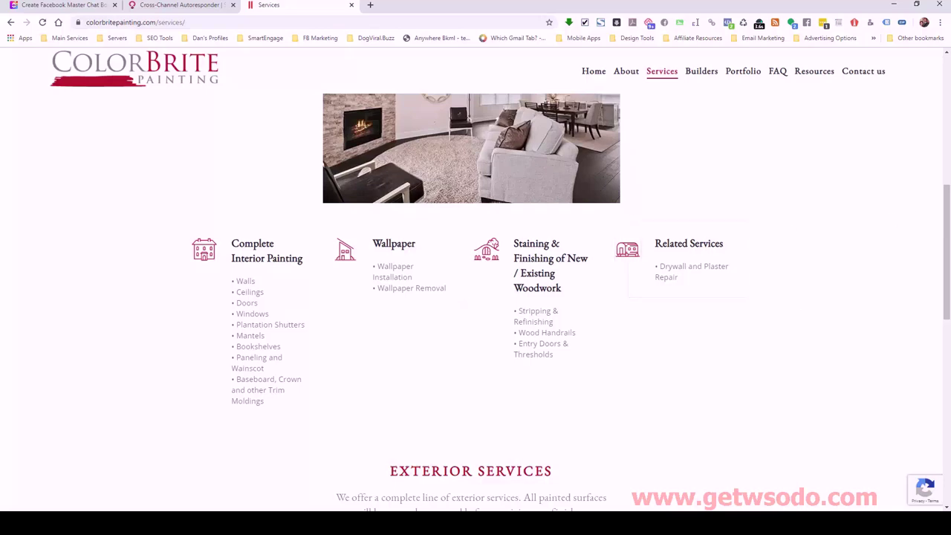
drag(946, 219, 936, 134)
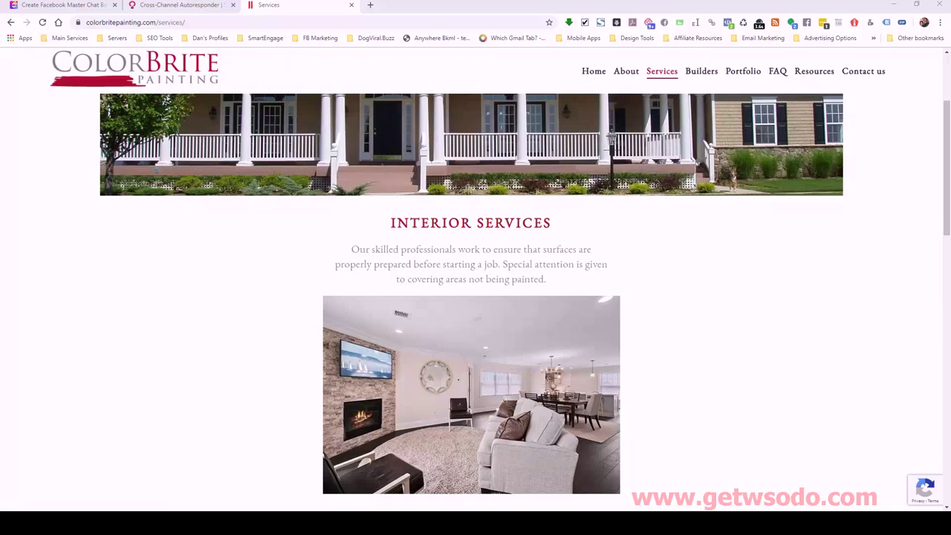
Check the service_names WordPad list, close it, and return to SmartEngage
key(alt+Tab)
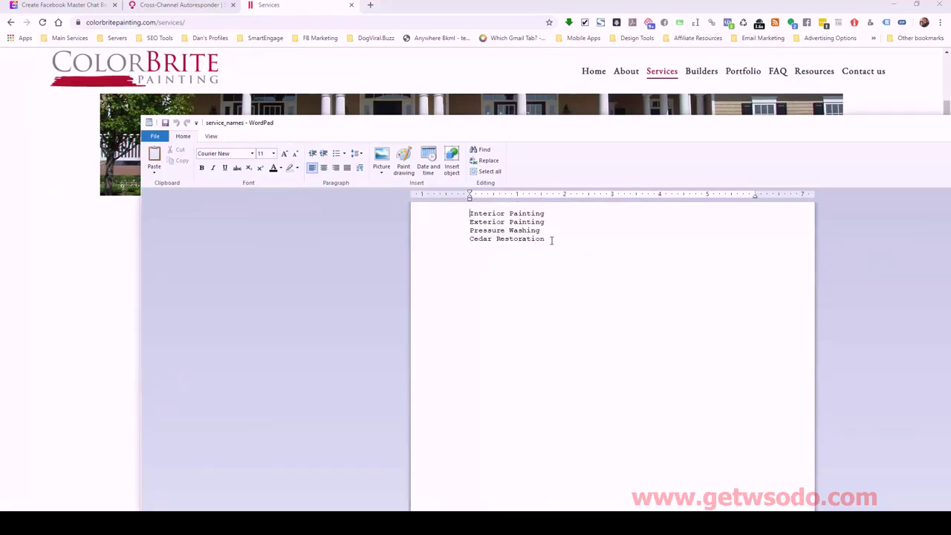
drag(870, 133, 765, 140)
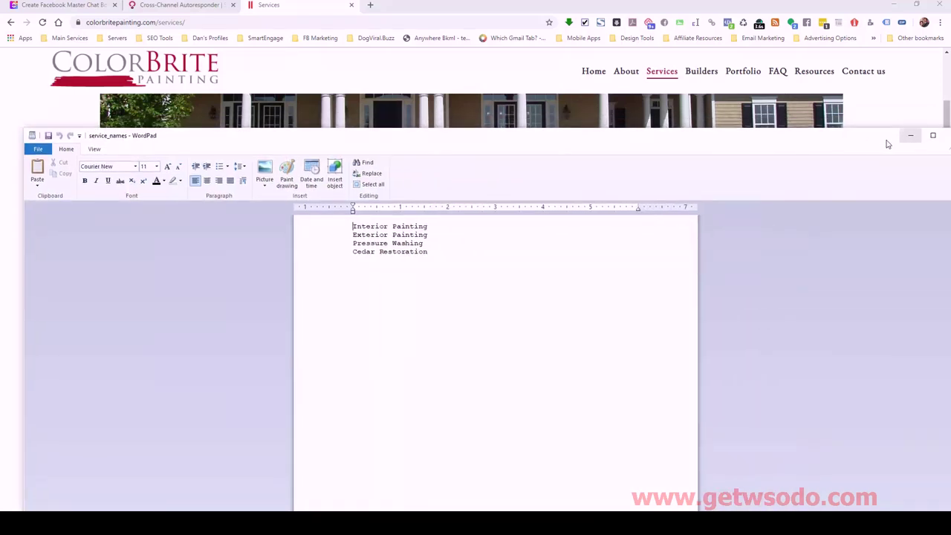
click(892, 138)
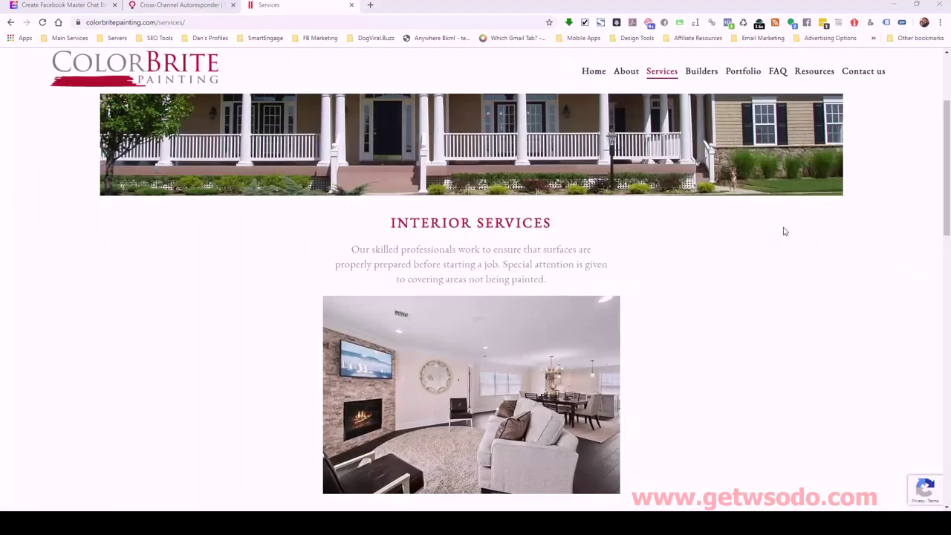
click(178, 6)
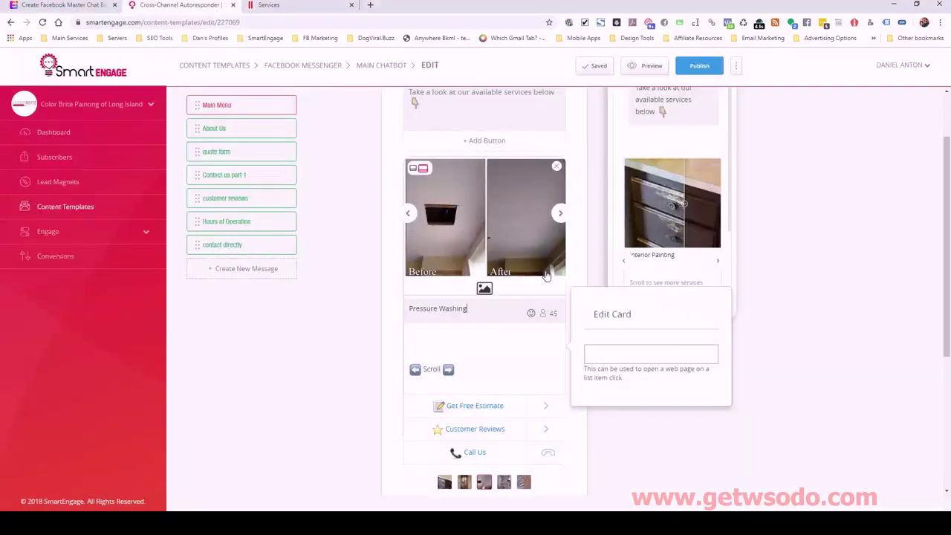
Start retitling the Painting card and edit its Scroll subtitle
click(559, 214)
click(457, 307)
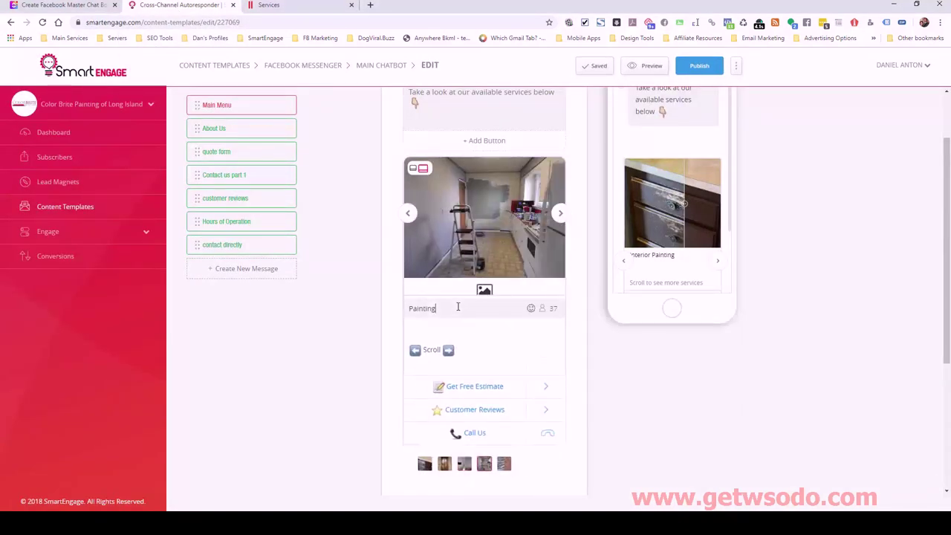
key(ctrl+a)
text(C)
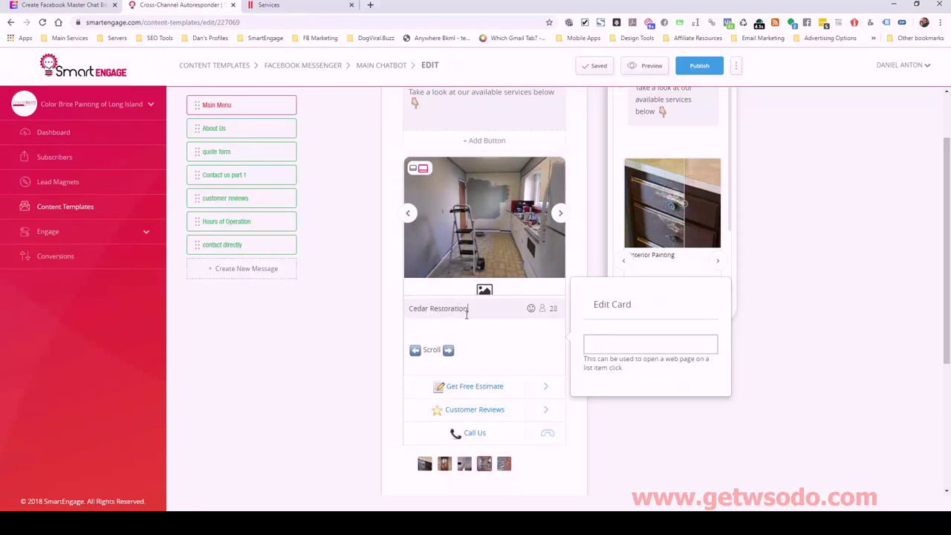
click(469, 351)
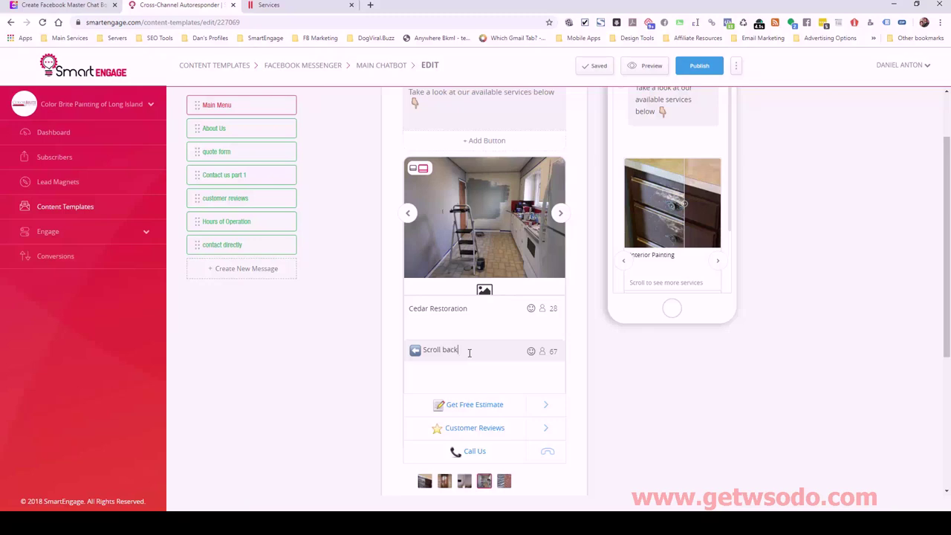
Delete the Roofing card and an extra empty card, ending on Pressure Washing
click(560, 213)
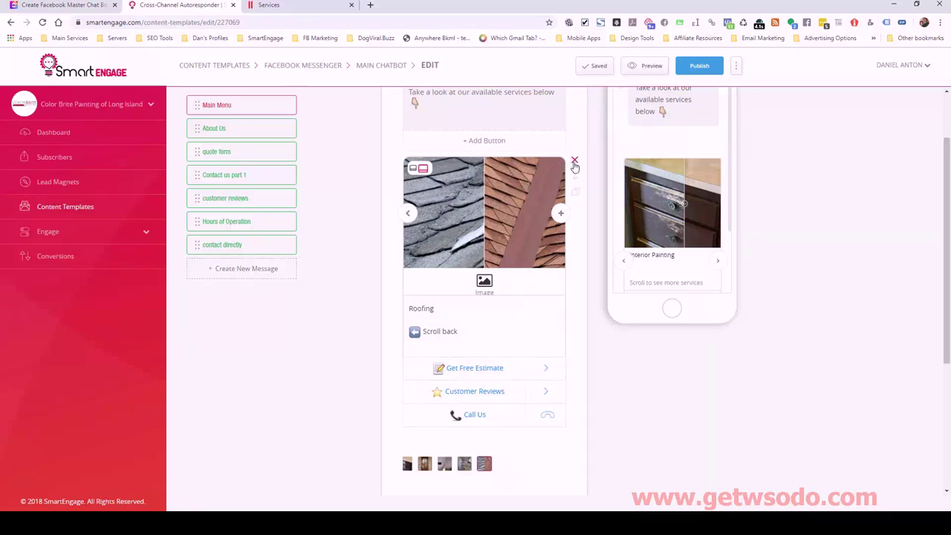
click(575, 162)
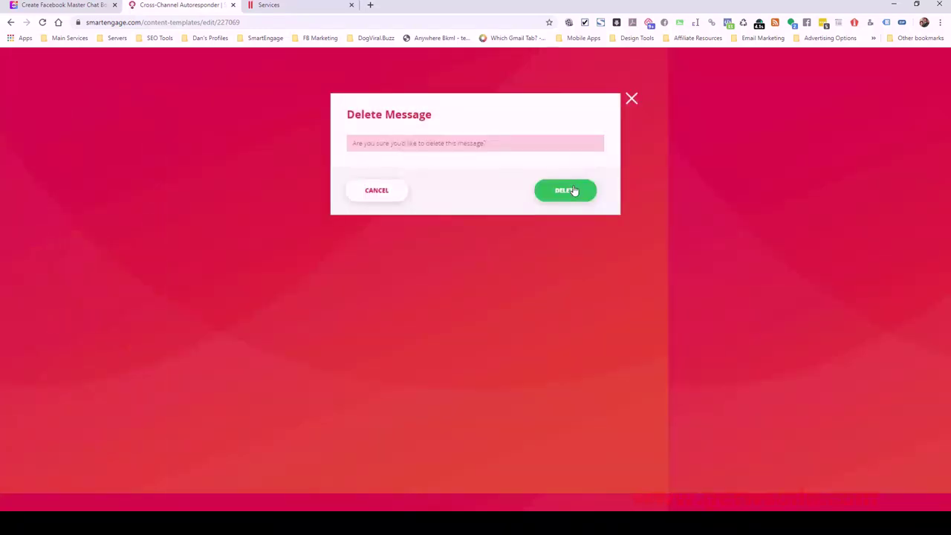
click(566, 191)
click(559, 215)
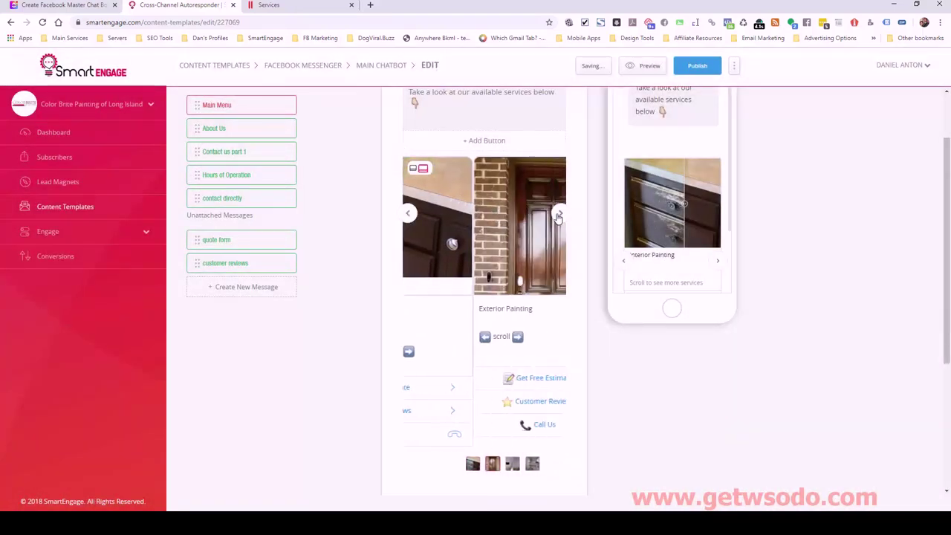
click(559, 215)
click(559, 216)
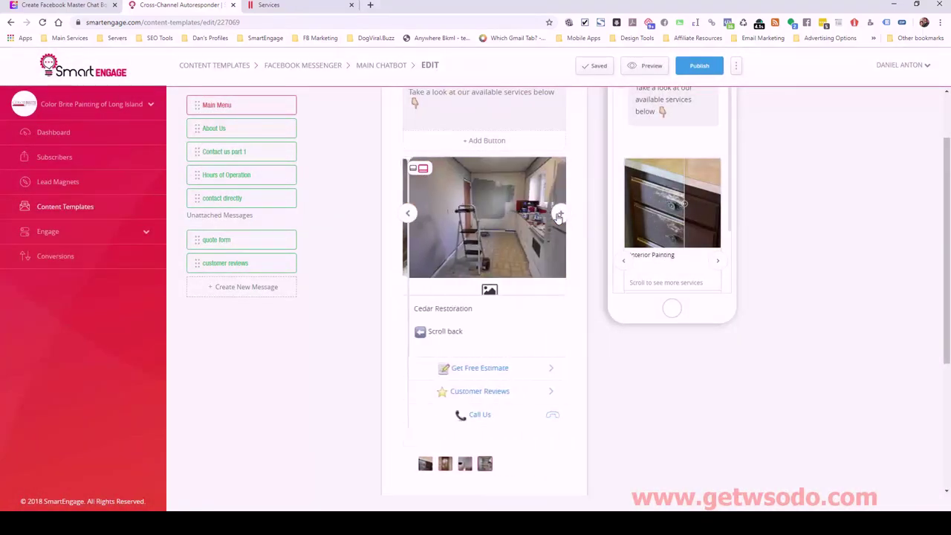
click(559, 215)
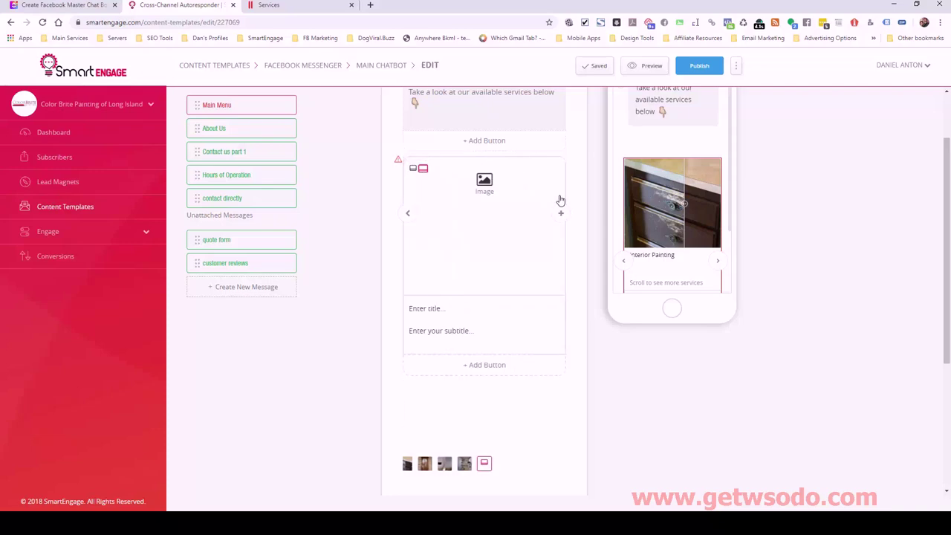
click(575, 162)
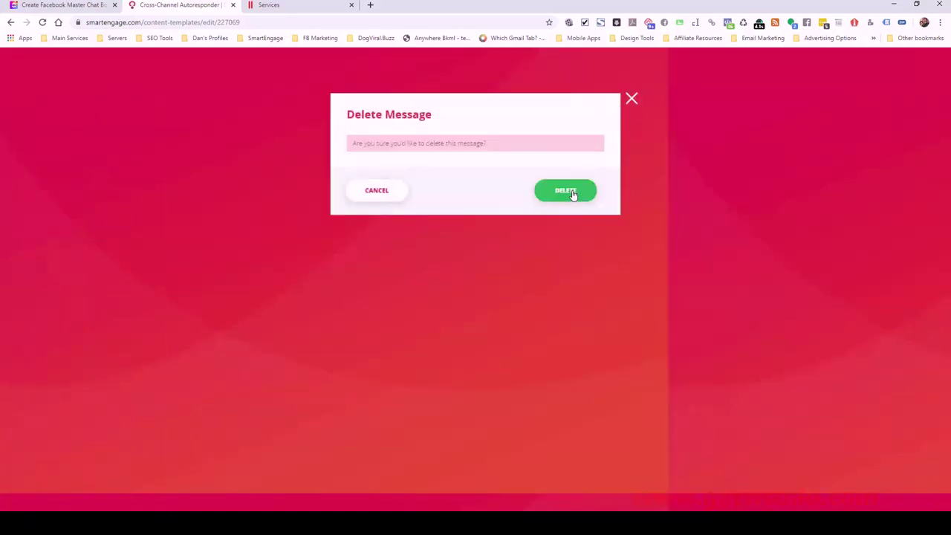
click(572, 194)
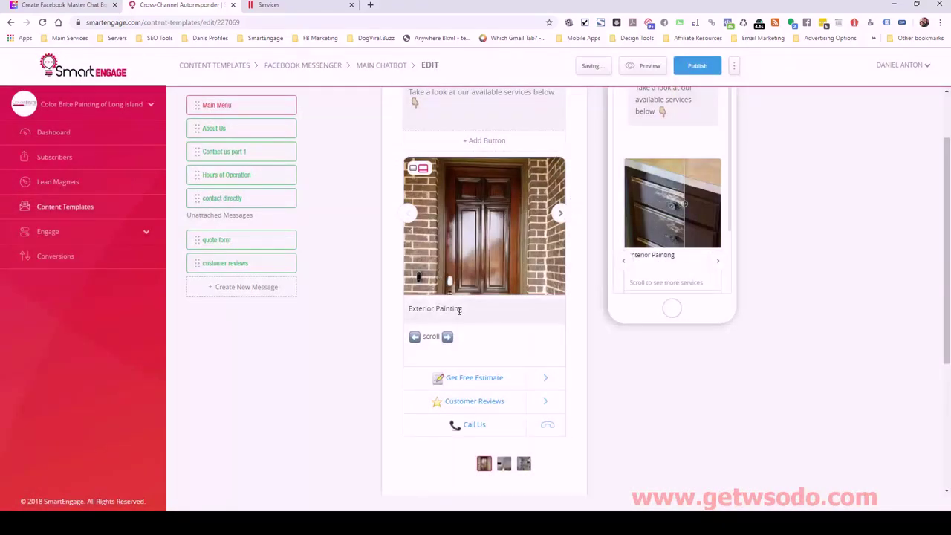
click(560, 216)
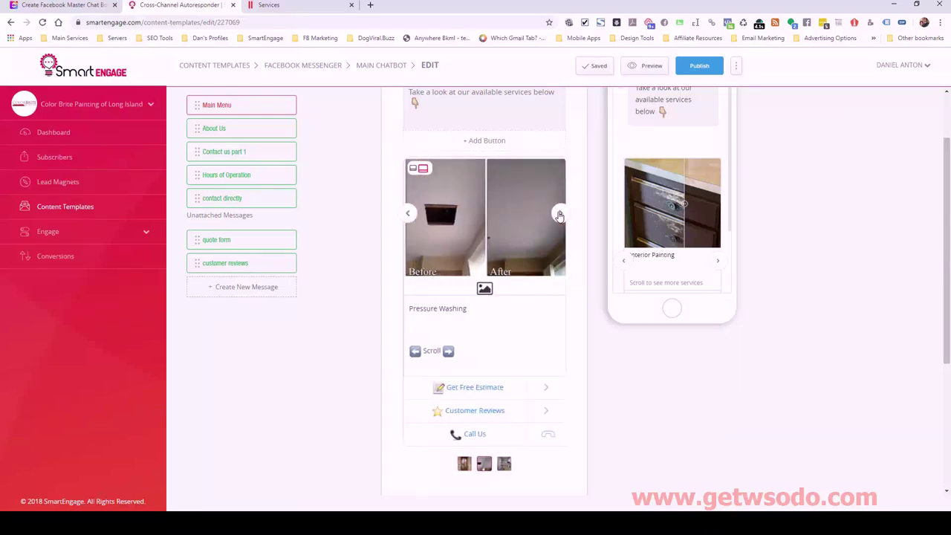
Cycle through Interior Painting, Exterior Painting, Pressure Washing and Cedar Restoration, then switch to the website
click(407, 214)
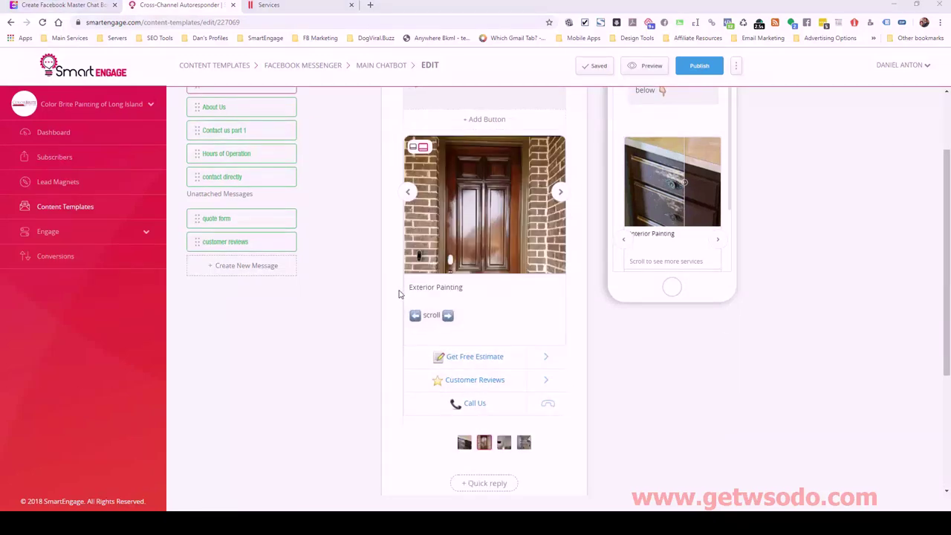
click(408, 192)
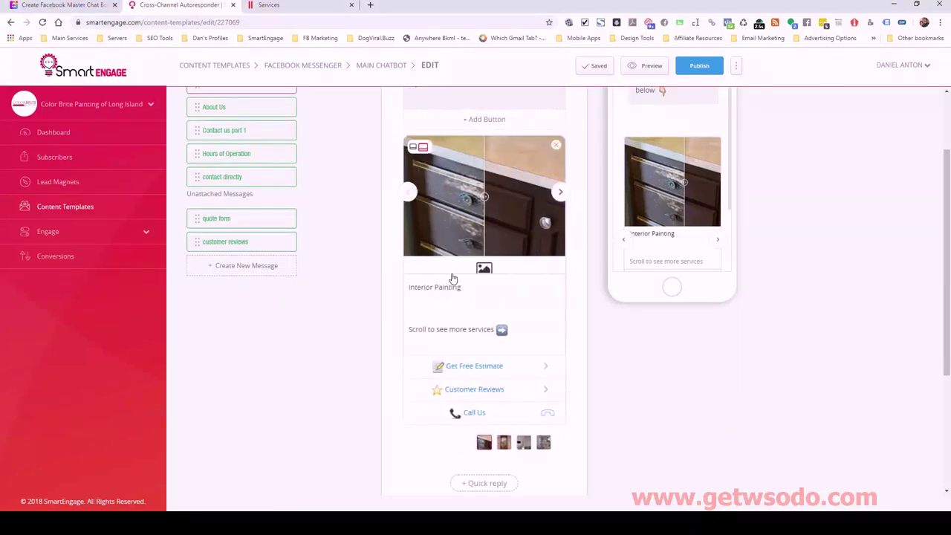
click(561, 196)
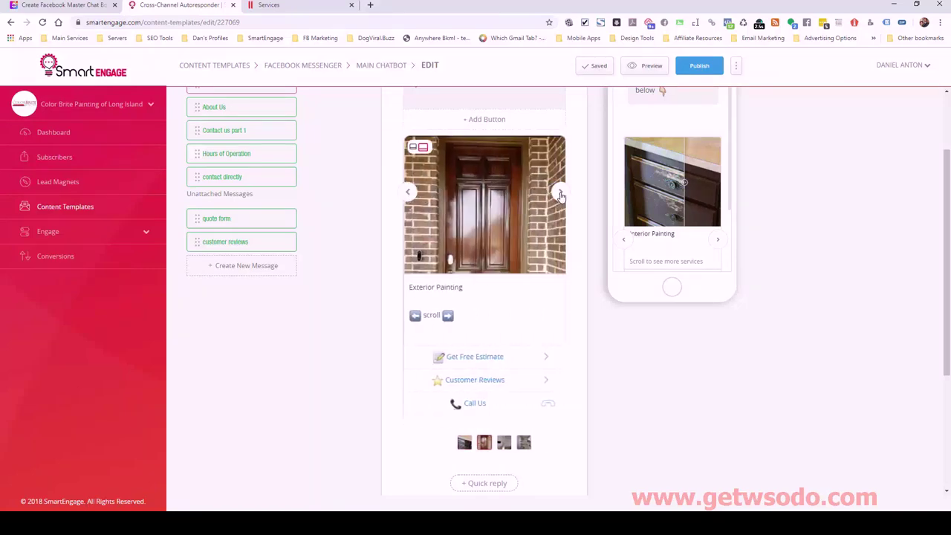
click(561, 195)
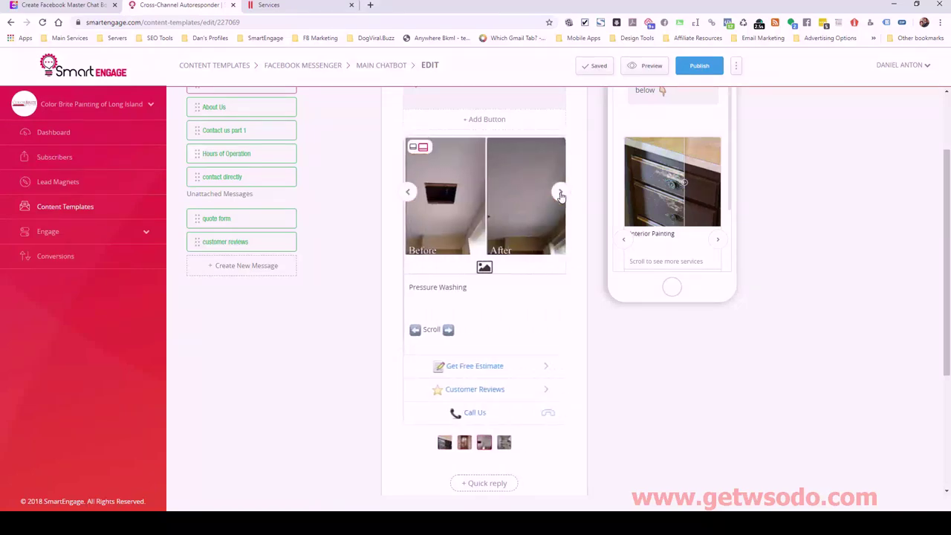
click(562, 196)
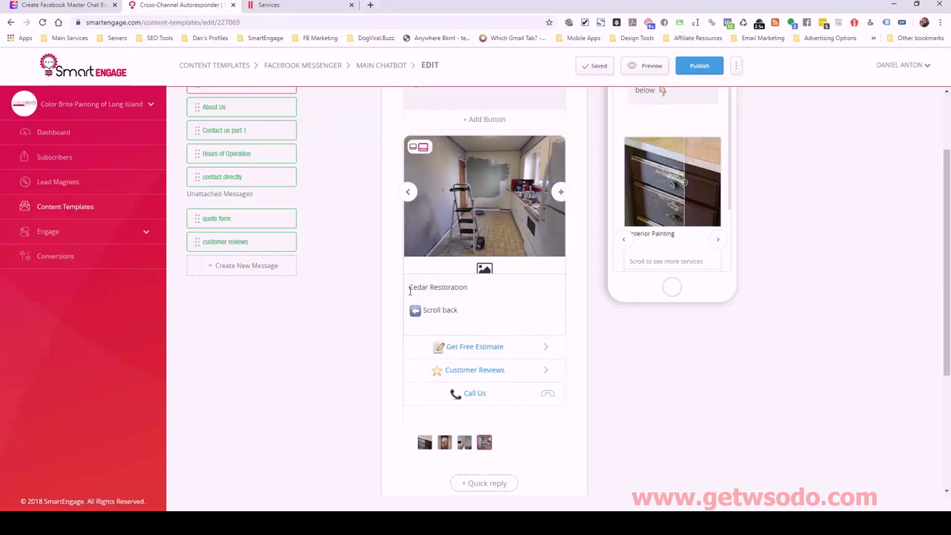
click(424, 443)
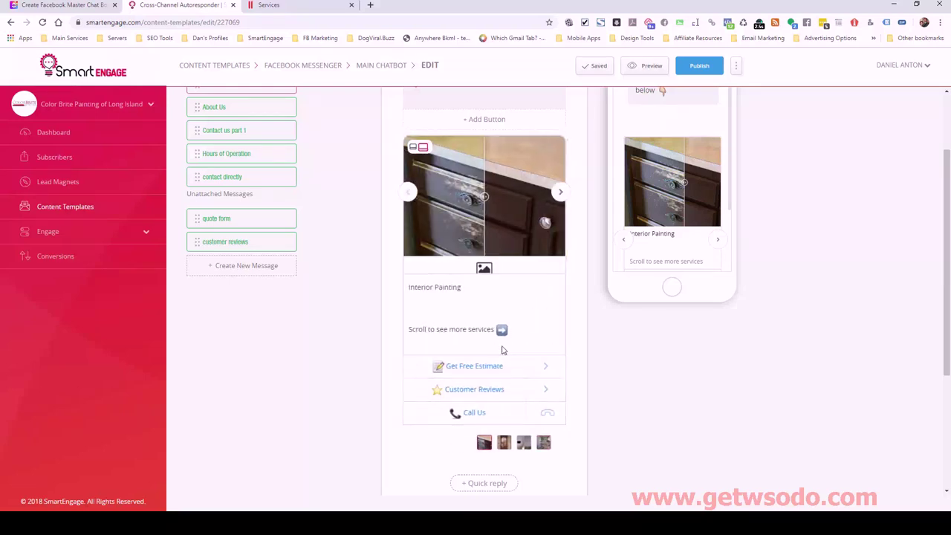
scroll(483, 304, up, 1)
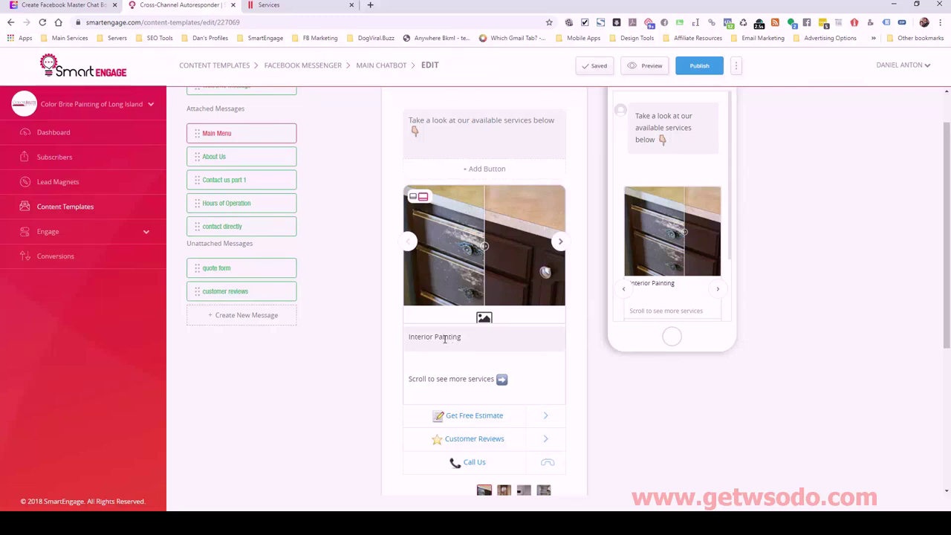
click(309, 6)
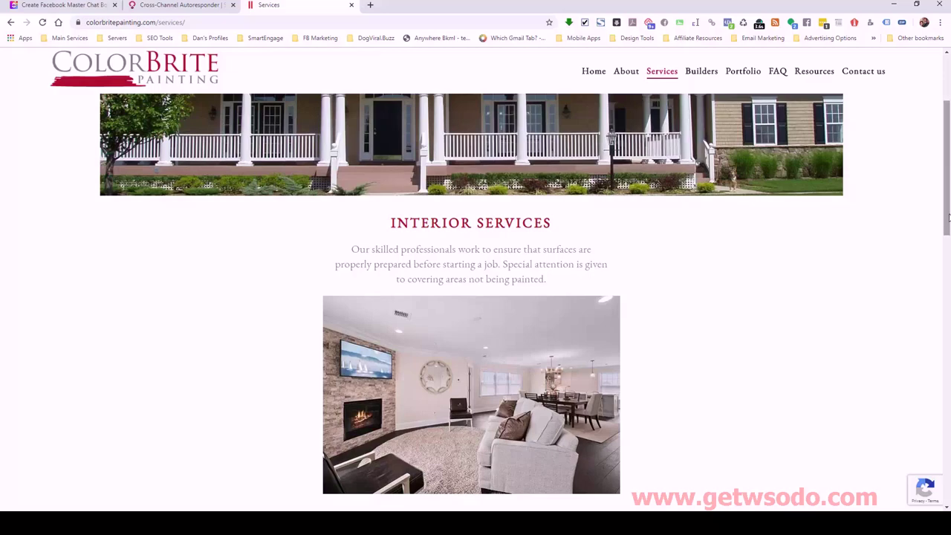
Open the Portfolio Interior Services page on the Color Brite website
drag(948, 197, 782, 119)
mouse_move(747, 77)
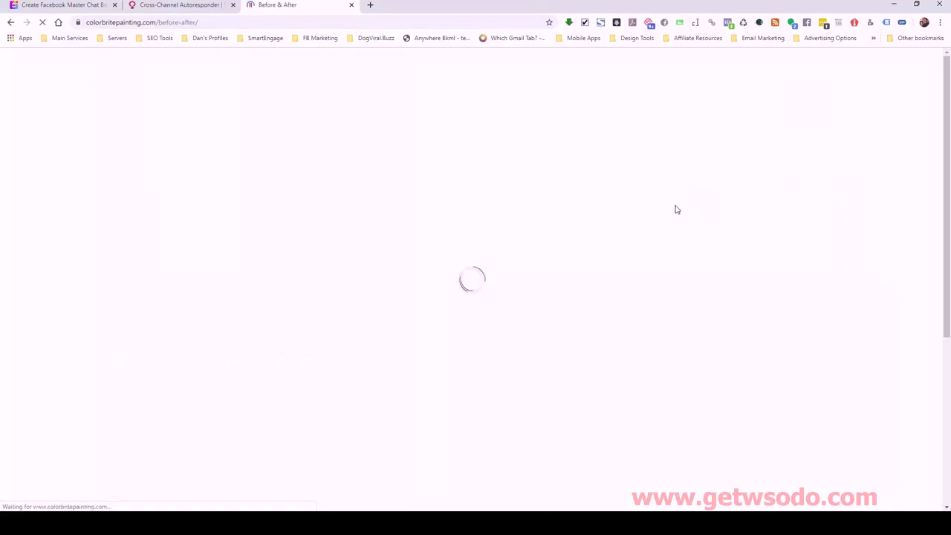
scroll(749, 266, down, 3)
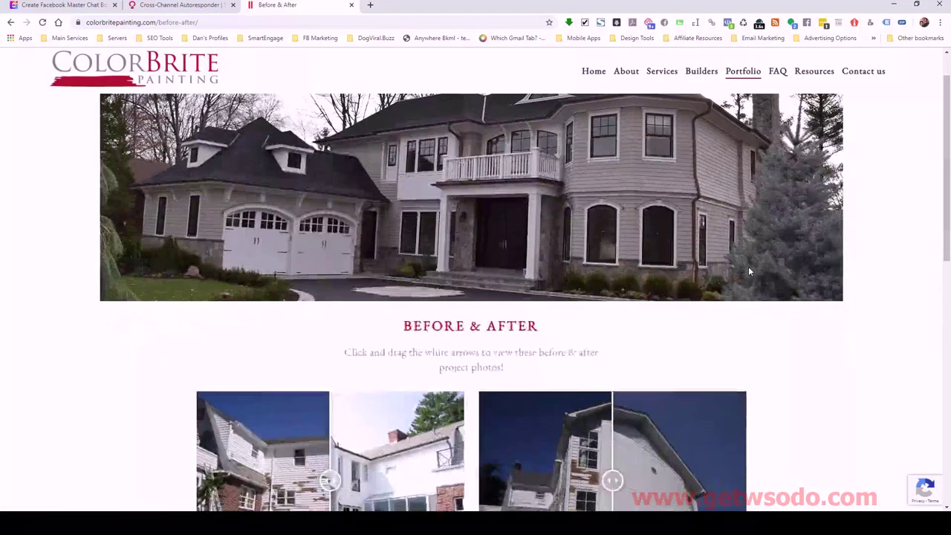
scroll(749, 271, down, 10)
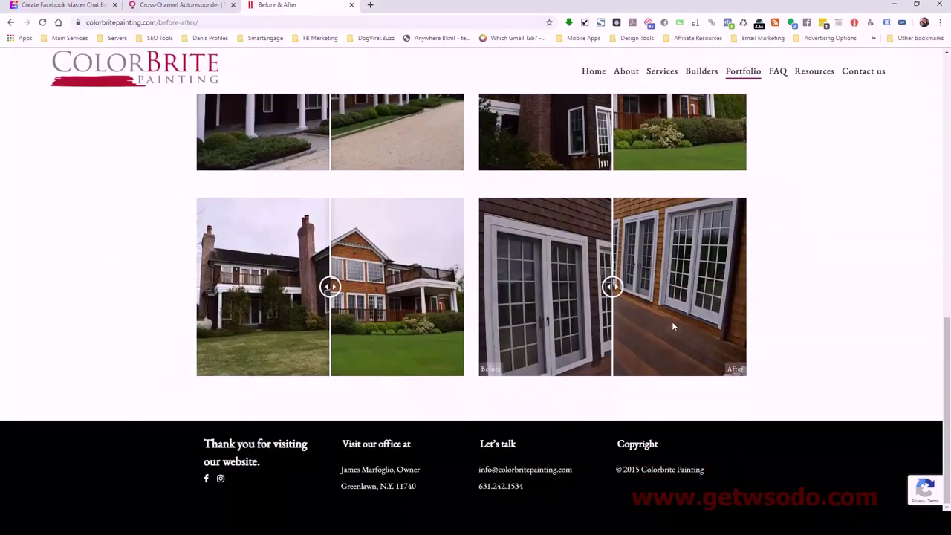
scroll(673, 326, up, 10)
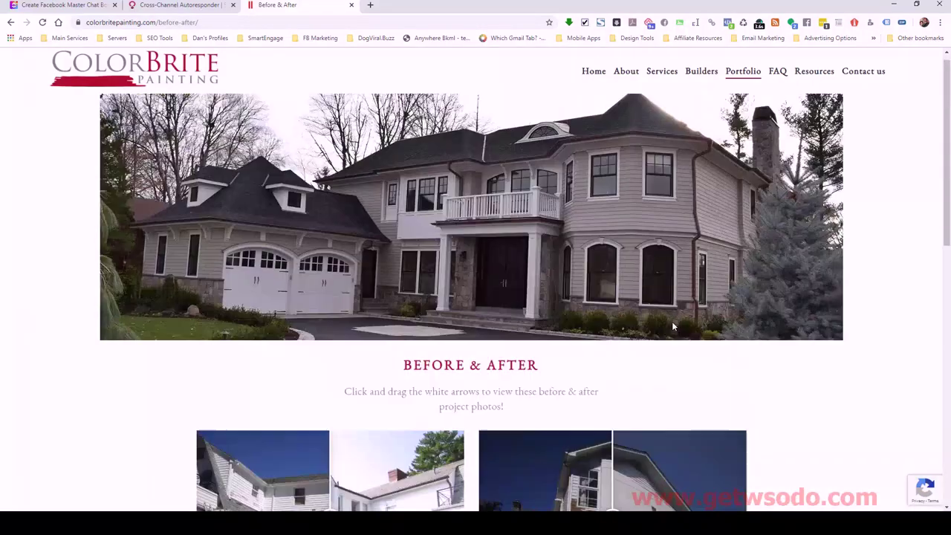
mouse_move(787, 76)
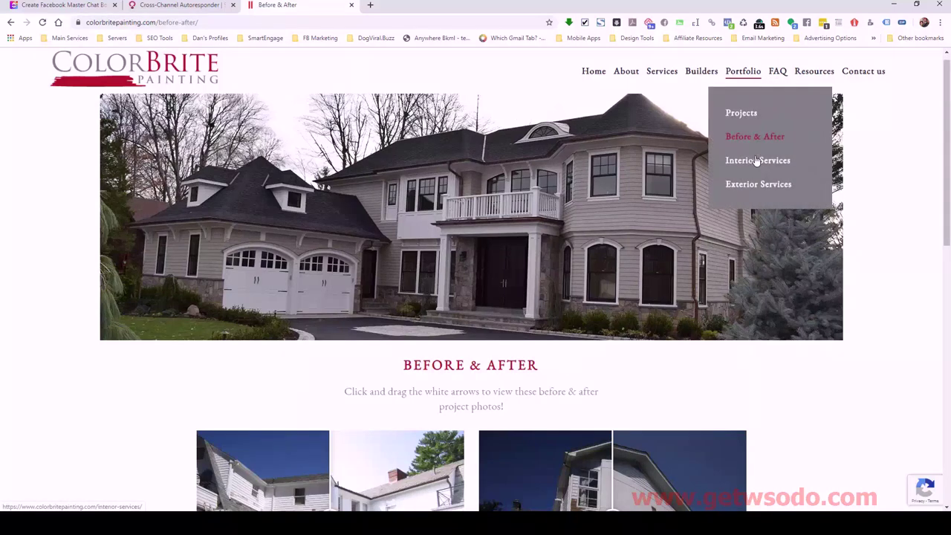
click(756, 162)
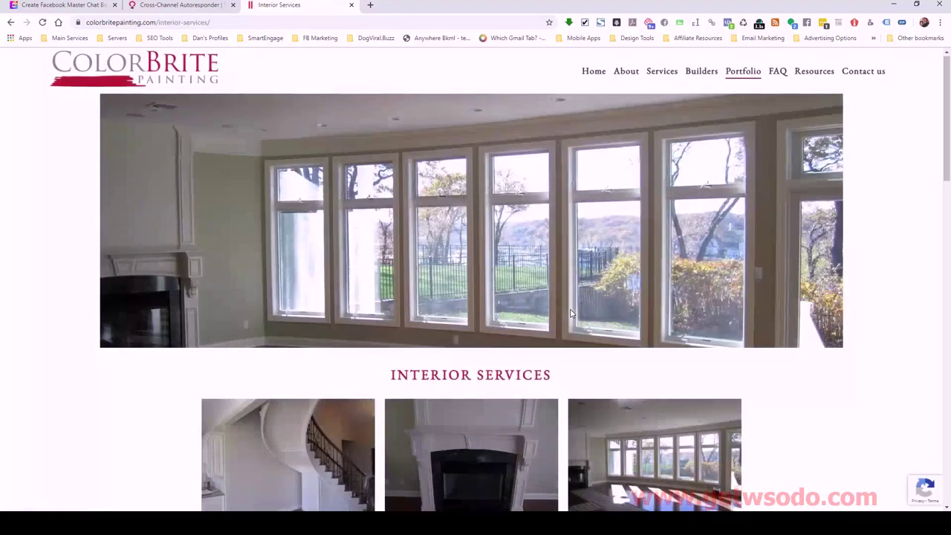
Save the living-room gallery photo as interior.jpg
scroll(587, 306, down, 4)
drag(948, 173, 941, 319)
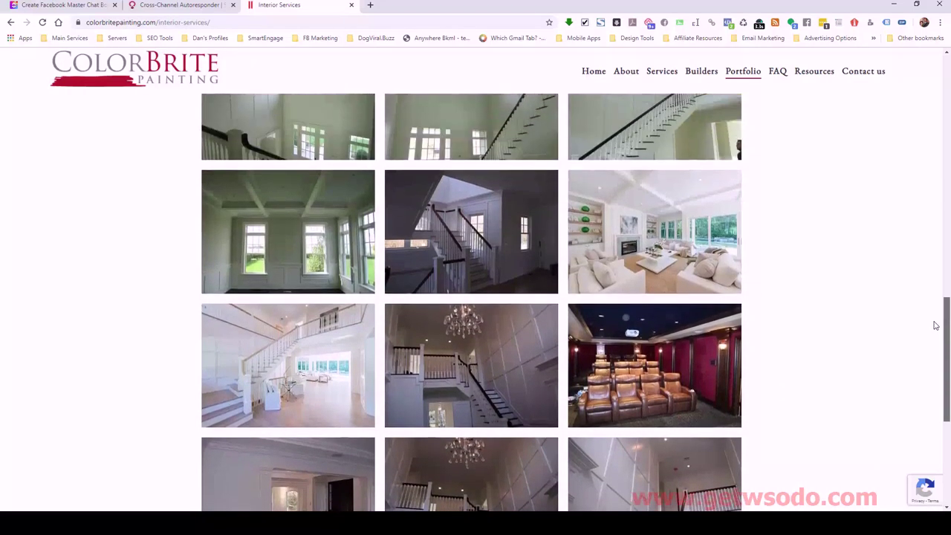
right_click(667, 255)
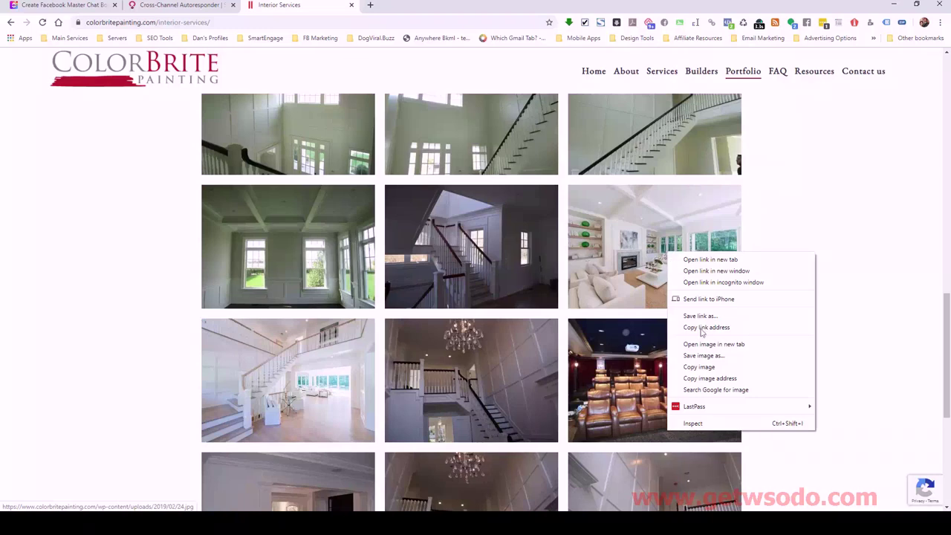
click(706, 356)
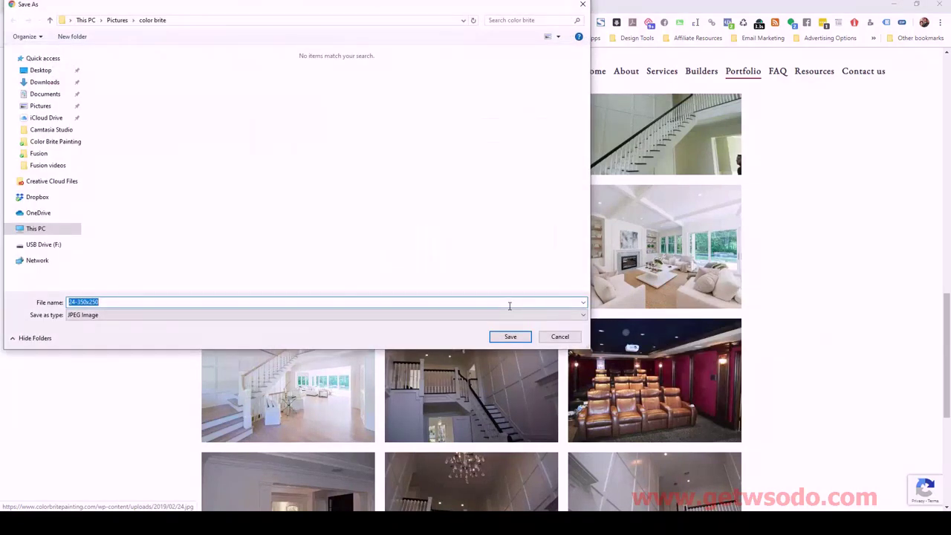
text(int)
click(510, 337)
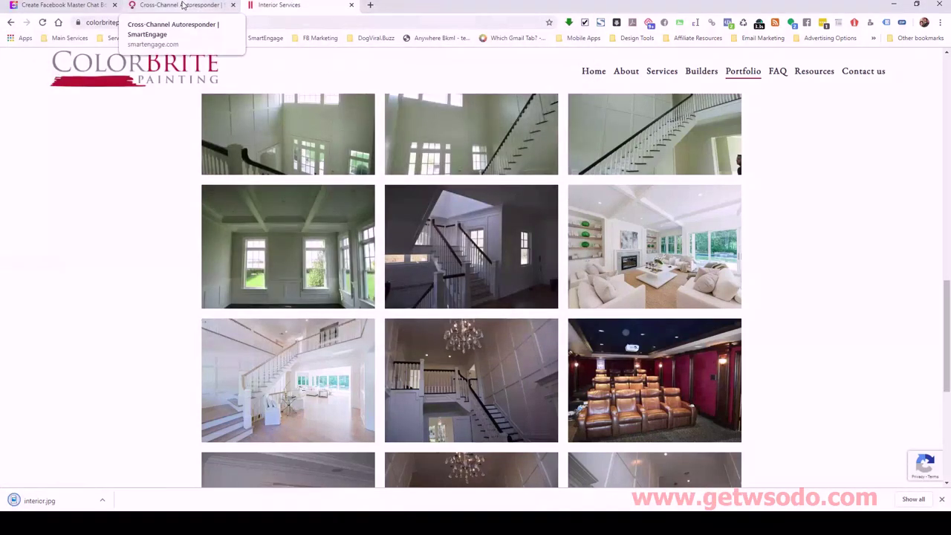
Pick interior.jpg as the new image for the Interior Painting card
click(181, 4)
click(481, 235)
click(178, 91)
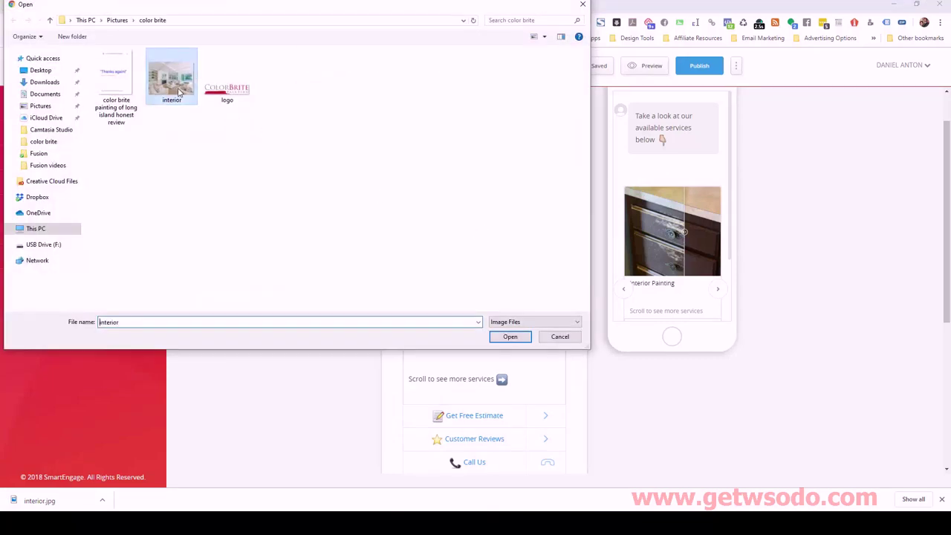
Upload interior.jpg to the Interior Painting card, keeping the square image ratio
click(510, 337)
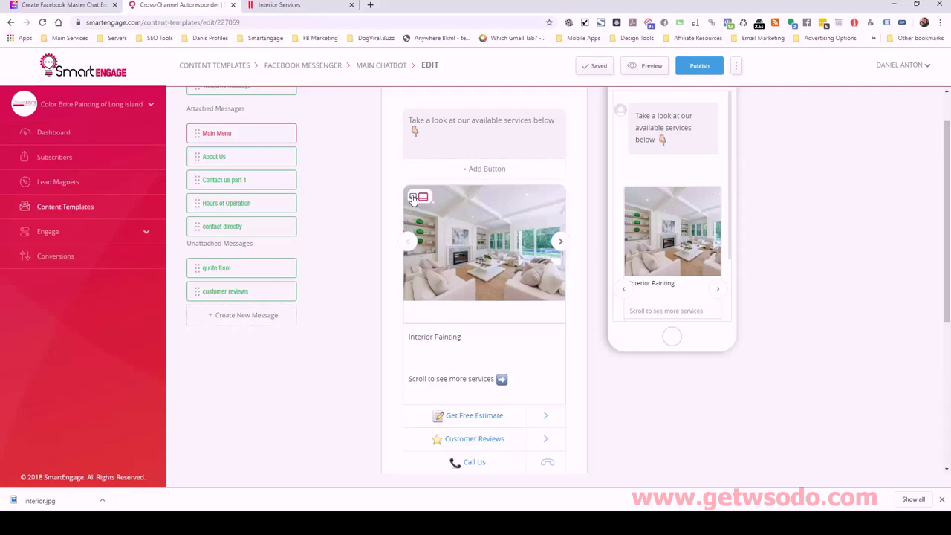
click(414, 198)
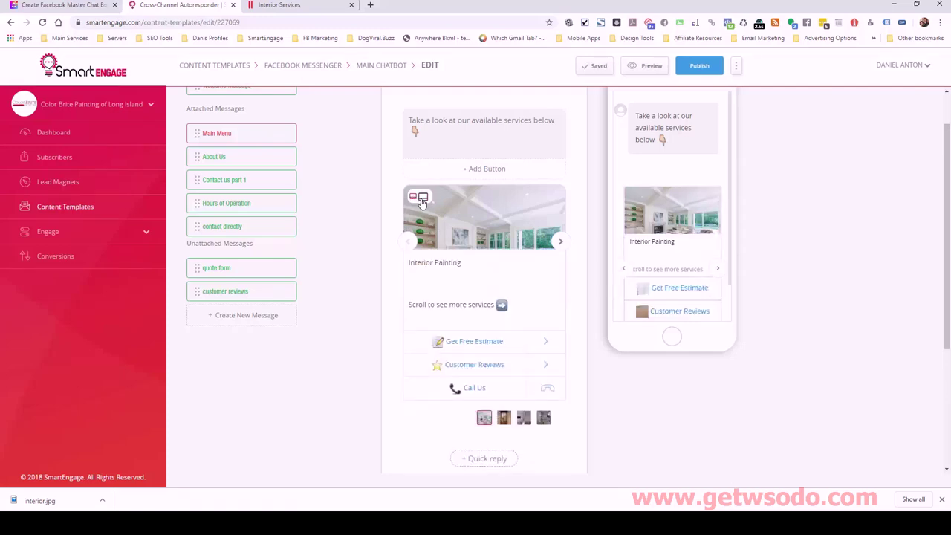
click(422, 198)
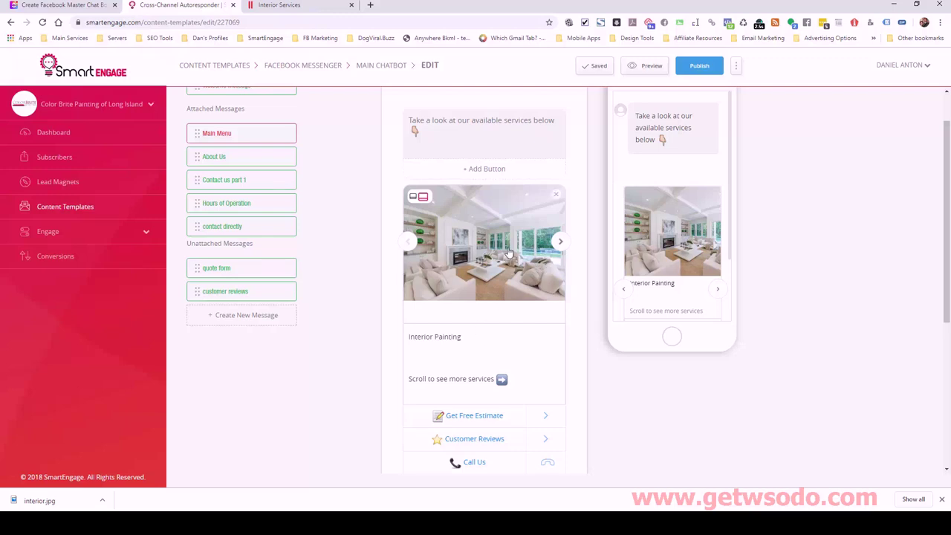
click(560, 243)
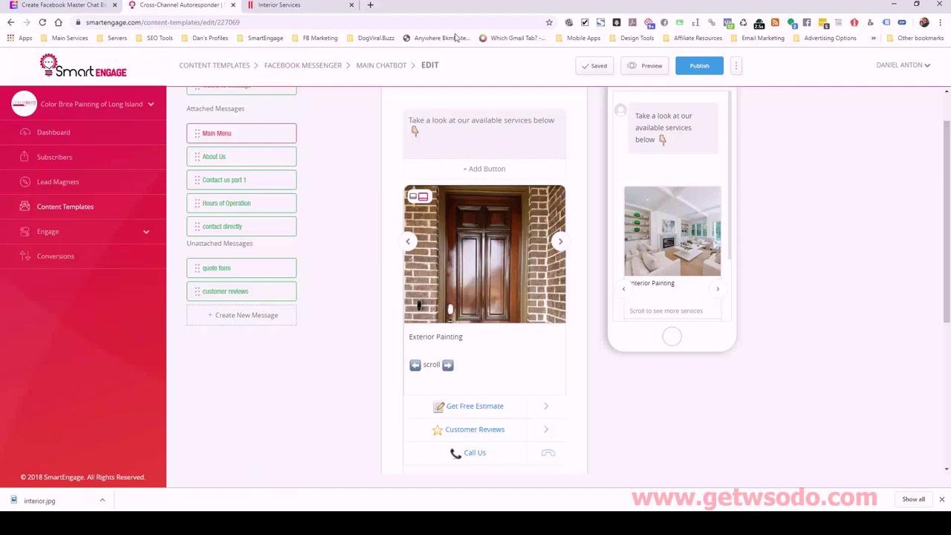
Browse the Exterior Services photo gallery on the Color Brite Painting website
click(304, 6)
mouse_move(743, 71)
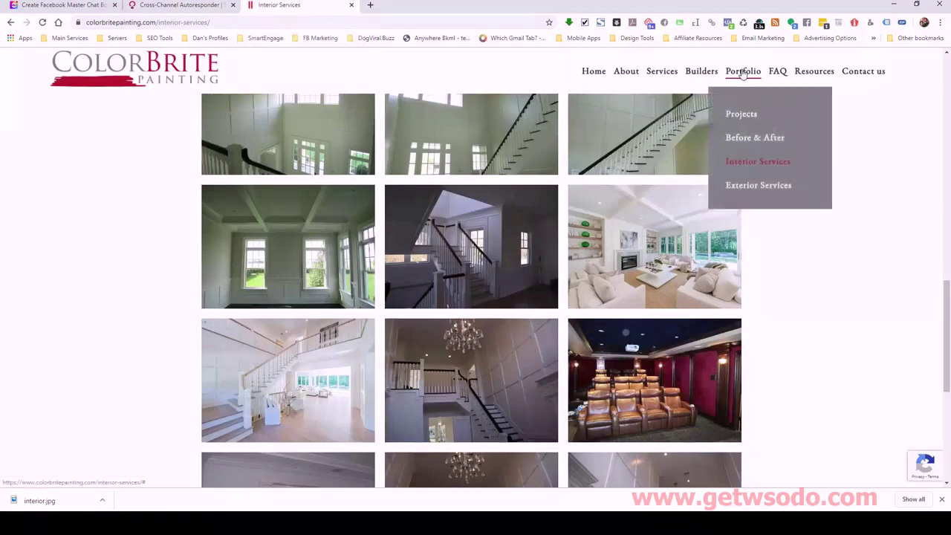
click(752, 189)
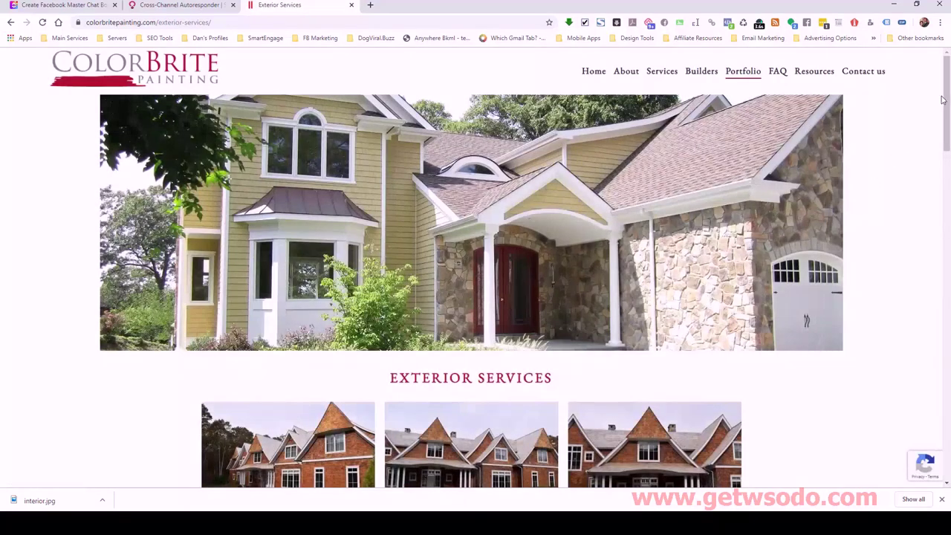
mouse_move(944, 102)
mouse_down()
mouse_move(948, 425)
mouse_move(935, 388)
mouse_up()
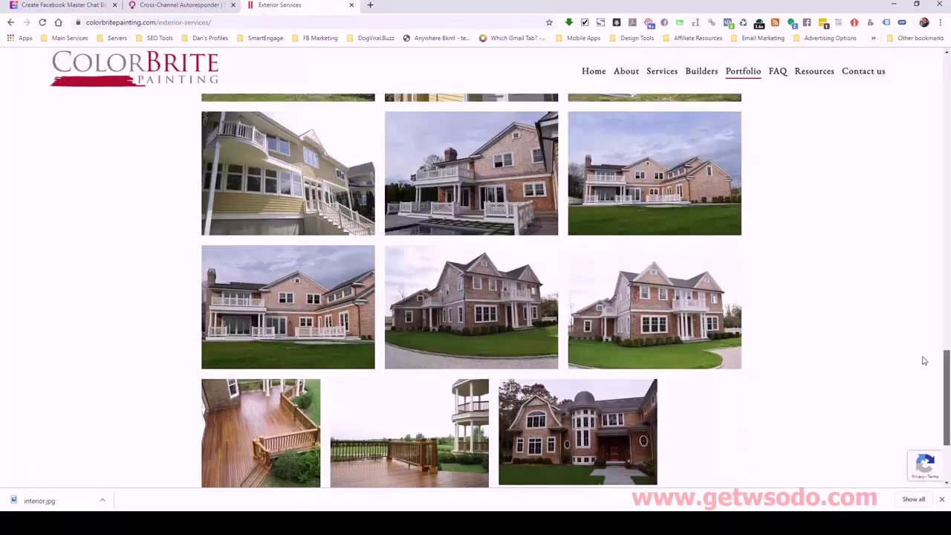
scroll(928, 376, up, 15)
Open the Before & After gallery and drag the first photo's divider to compare halves
mouse_move(759, 80)
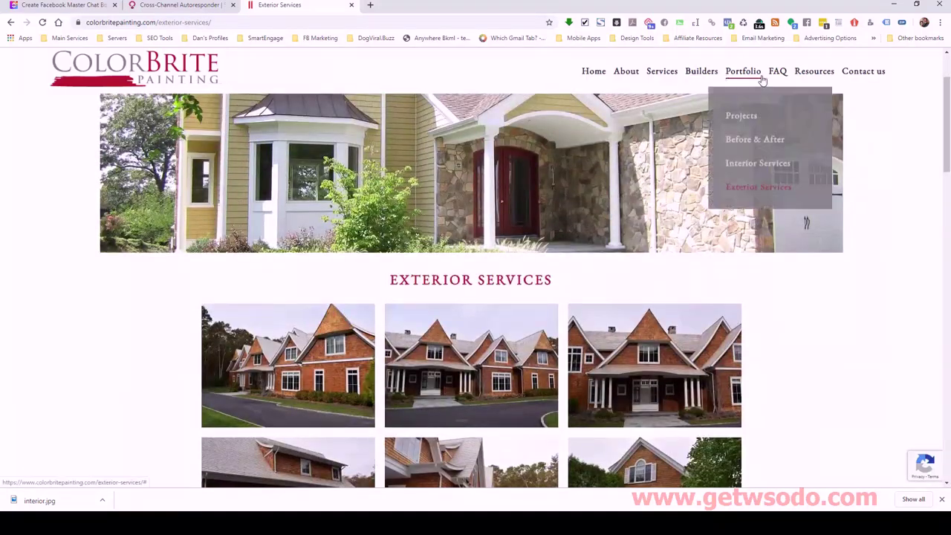
click(750, 139)
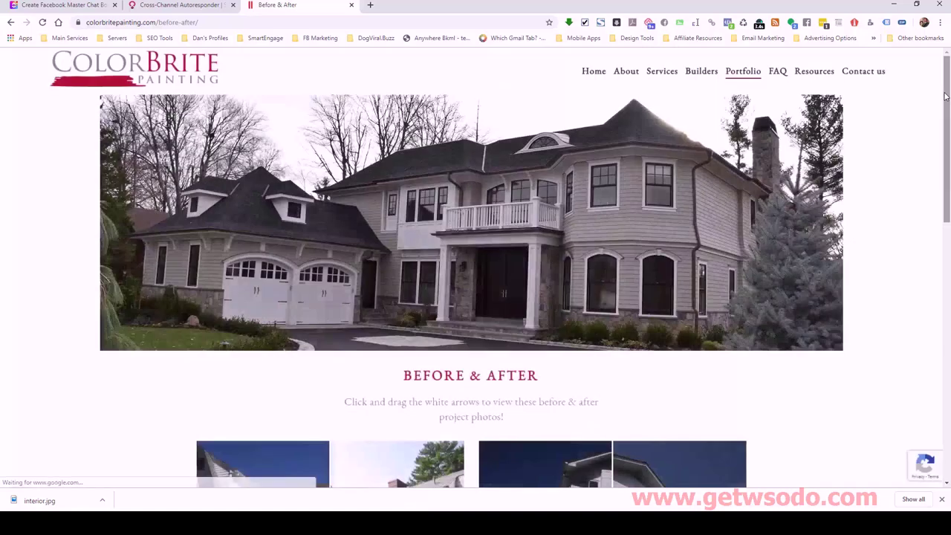
scroll(947, 99, down, 4)
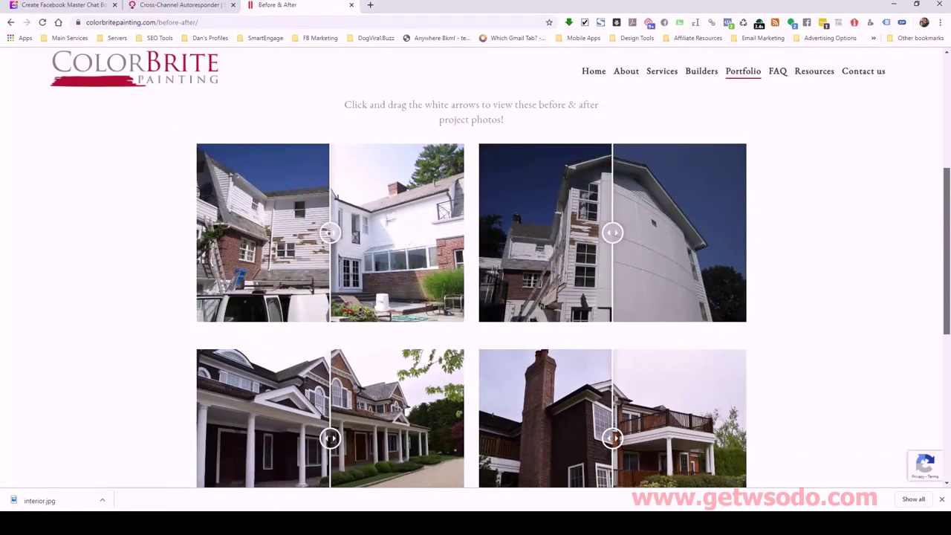
scroll(475, 297, down, 2)
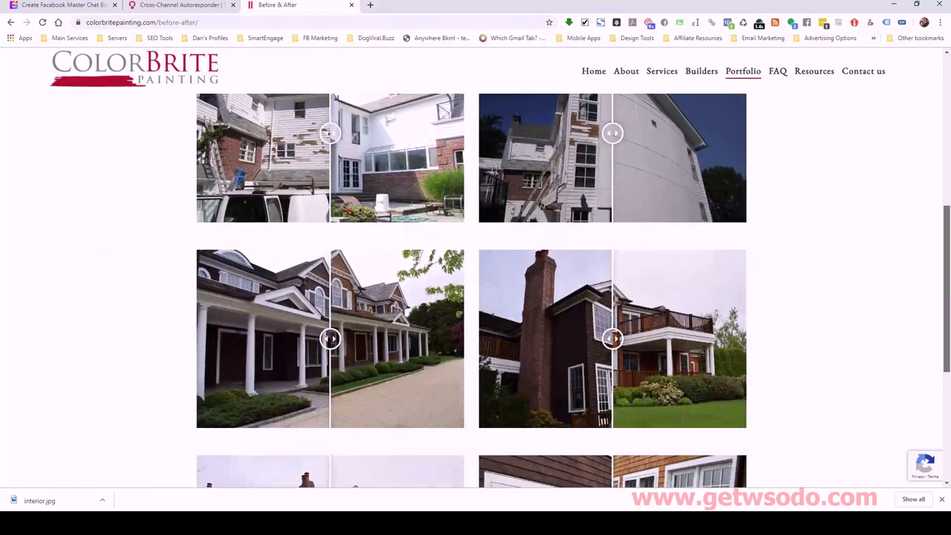
scroll(475, 298, down, 2)
scroll(922, 219, up, 4)
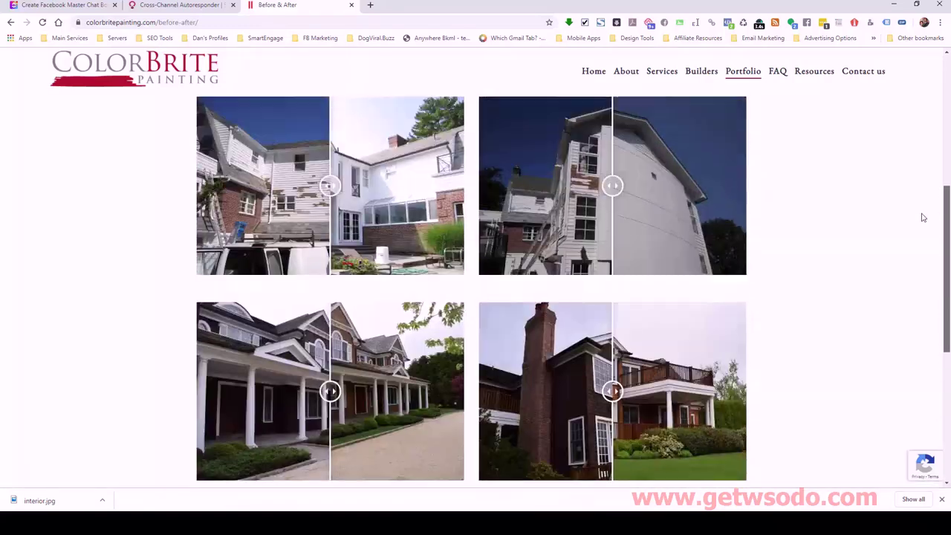
mouse_move(329, 229)
mouse_down()
mouse_move(201, 229)
mouse_move(430, 226)
mouse_move(312, 230)
mouse_move(324, 229)
mouse_up()
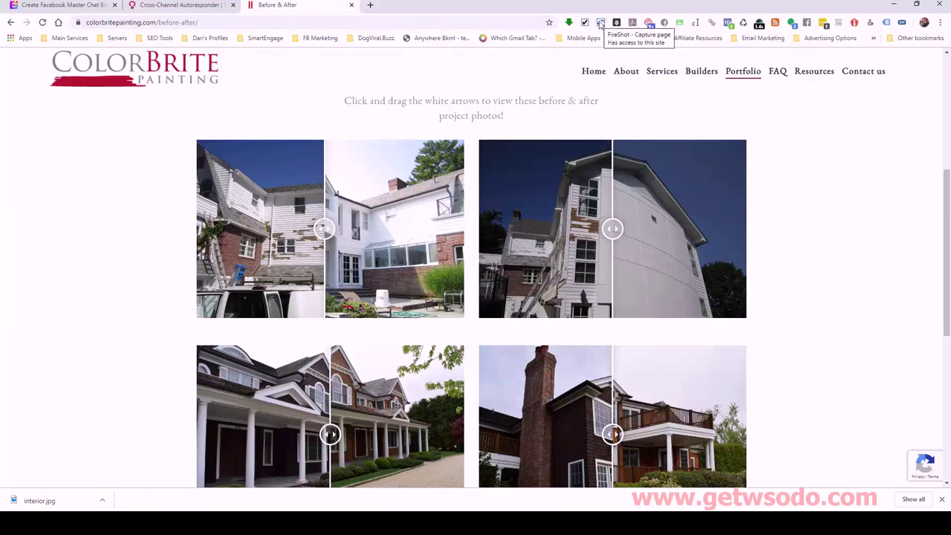
Capture the first before-and-after photo pair with FireShot's Capture selection and copy the image
click(601, 23)
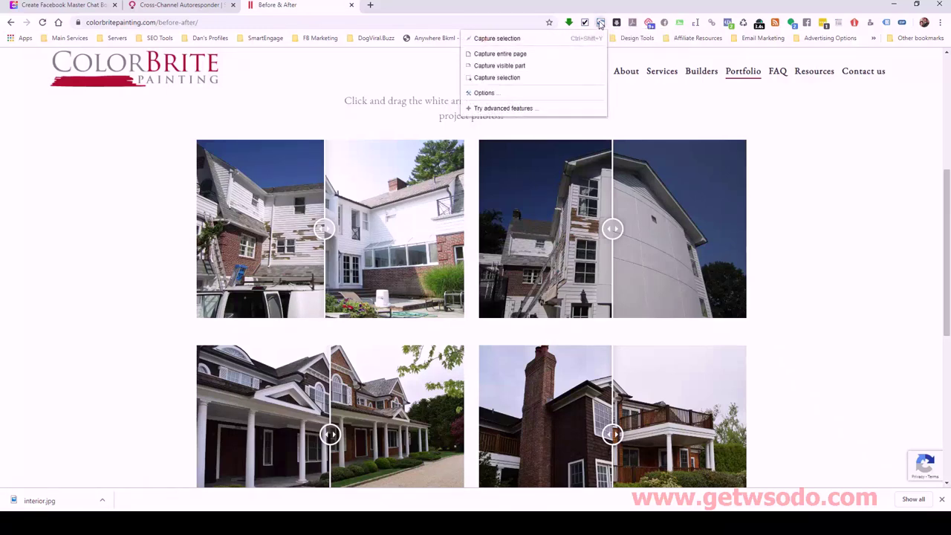
click(510, 38)
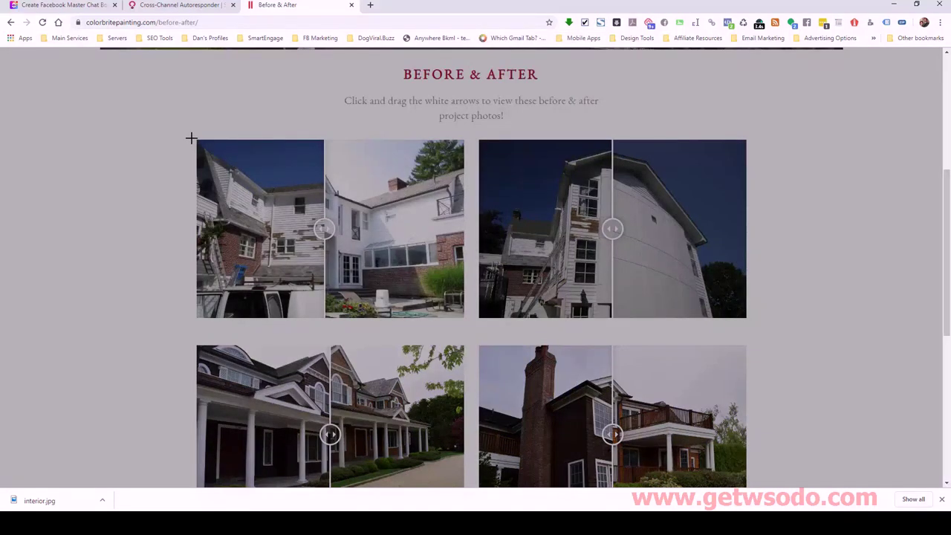
drag(205, 148, 468, 321)
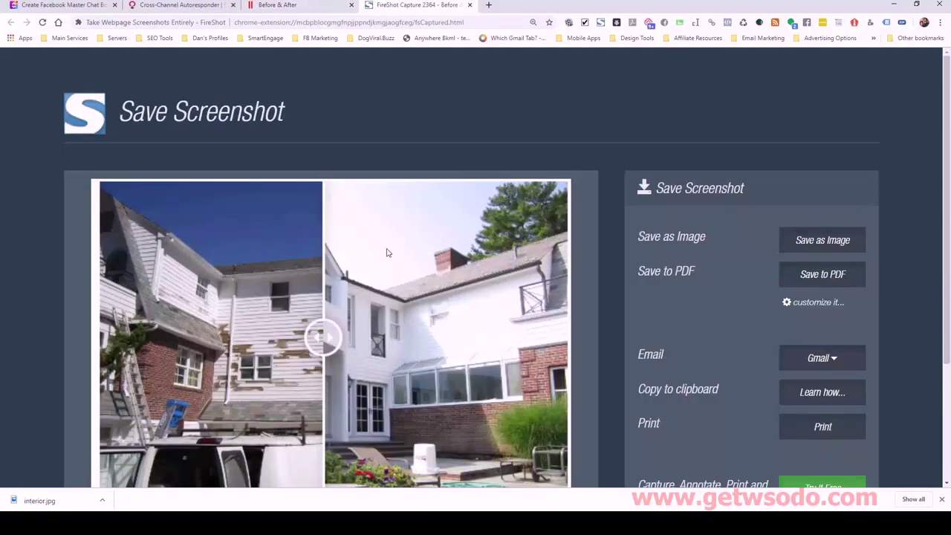
scroll(364, 195, down, 3)
right_click(388, 176)
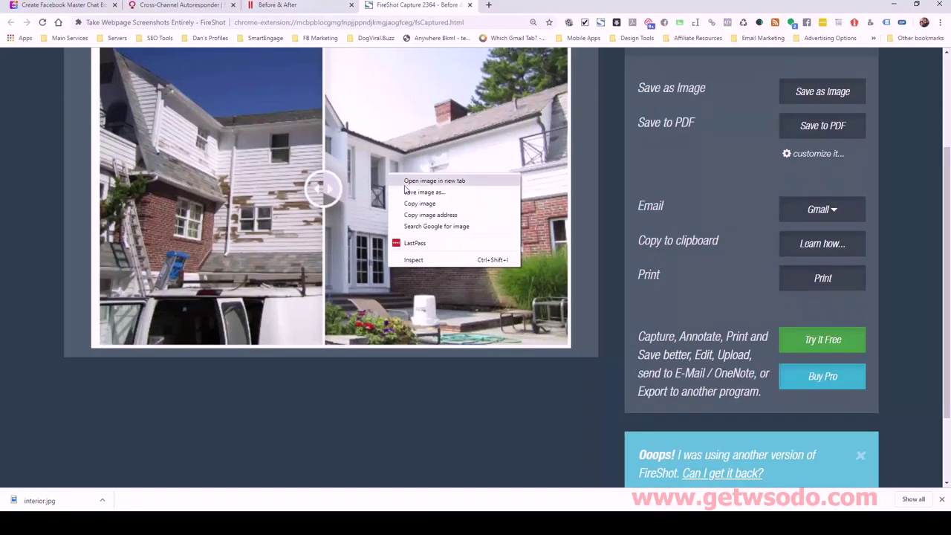
click(416, 204)
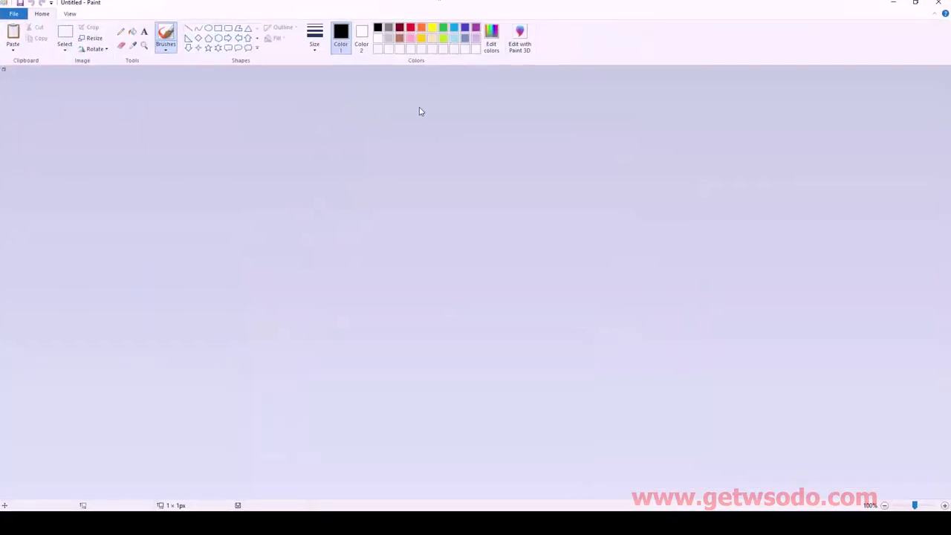
Paste the photo pair and label the left photo 'Before' in dark red, size 22
key(ctrl+v)
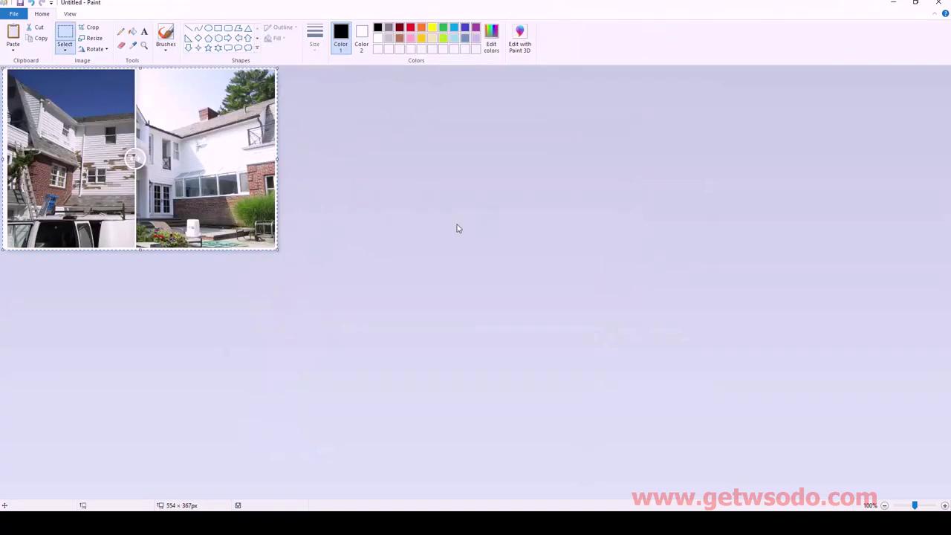
click(454, 229)
click(145, 31)
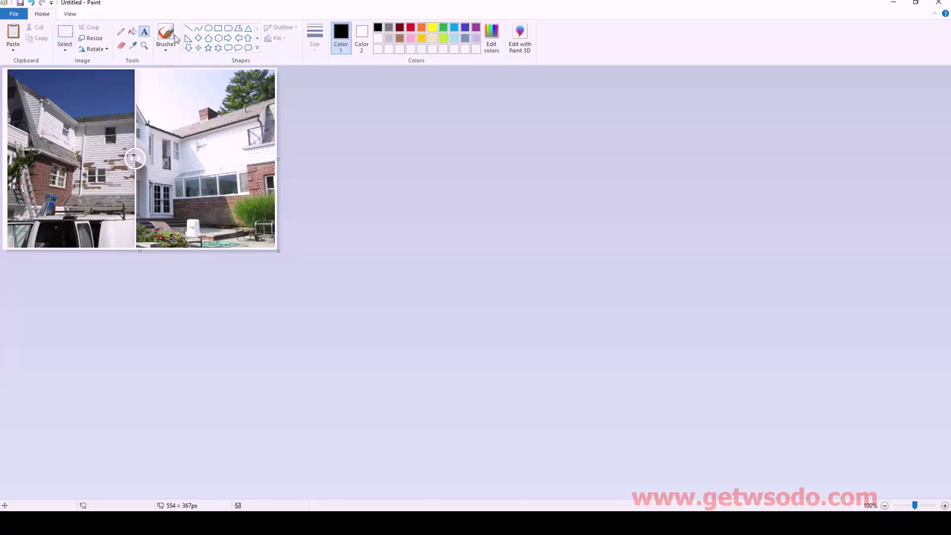
click(400, 29)
drag(58, 73, 92, 83)
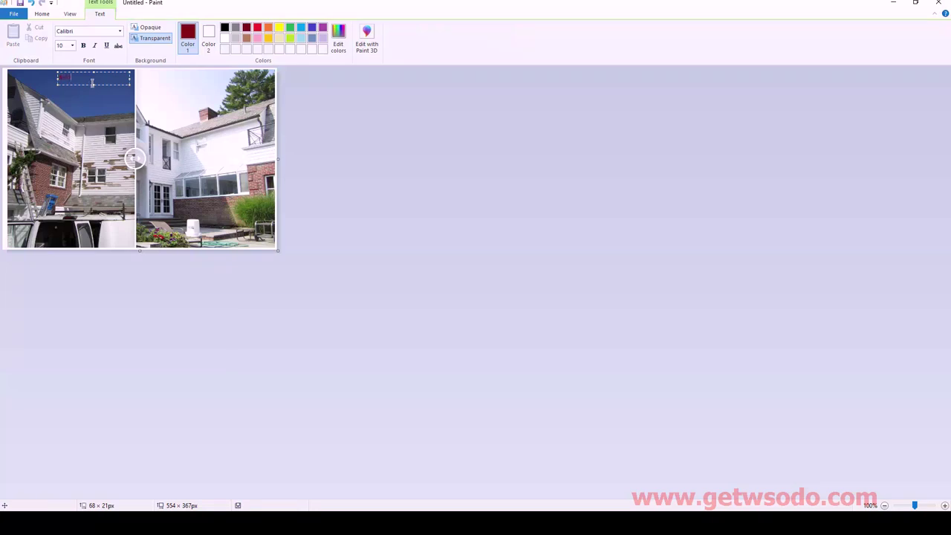
key(ctrl+a)
click(72, 45)
click(61, 132)
drag(94, 87, 98, 96)
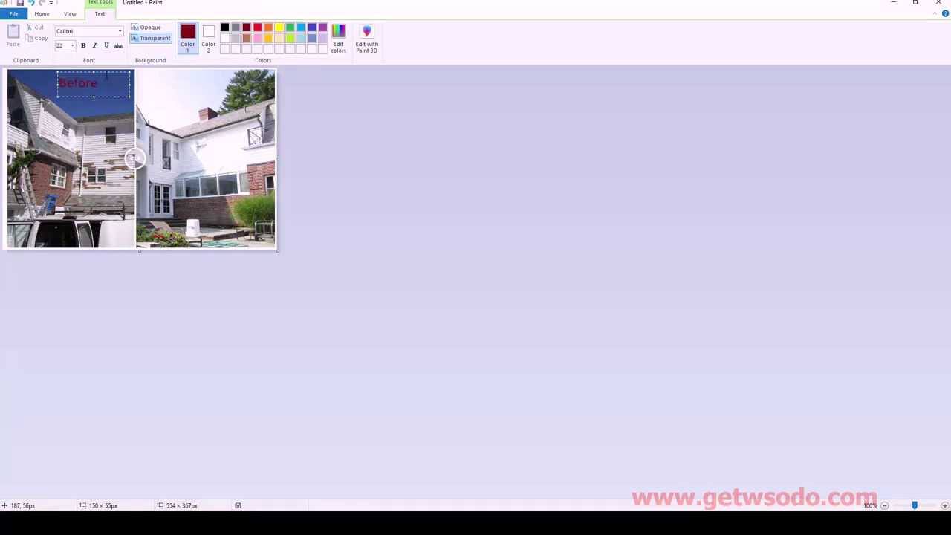
drag(103, 71, 53, 80)
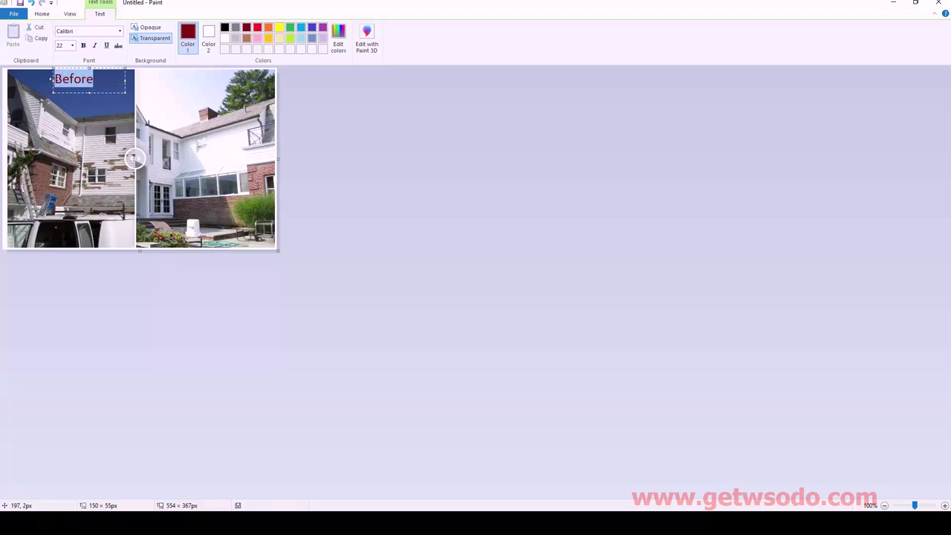
click(224, 38)
click(115, 80)
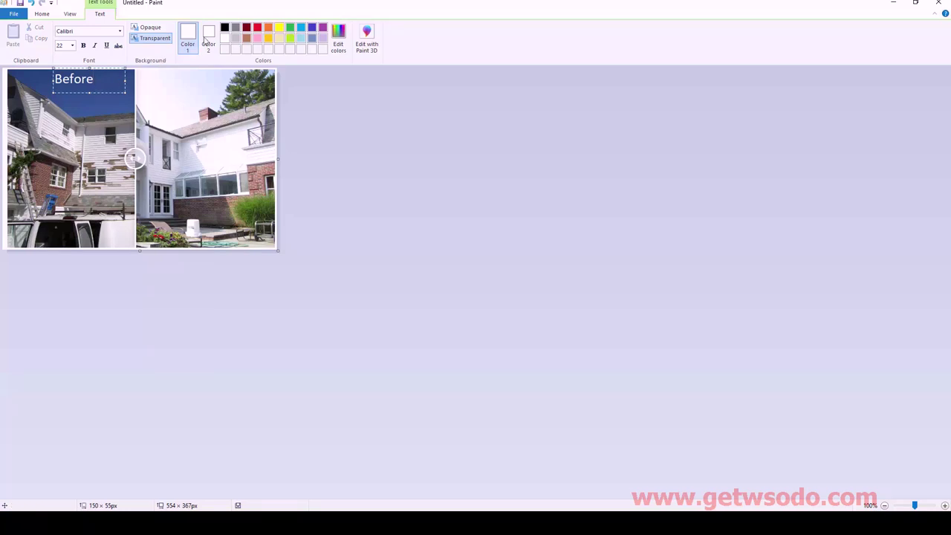
drag(103, 79, 53, 79)
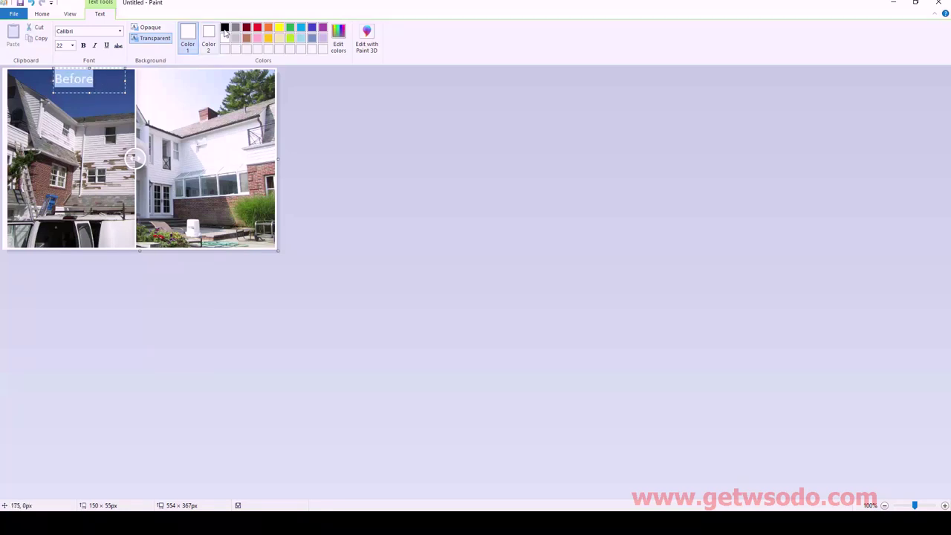
click(247, 27)
click(121, 83)
click(164, 83)
Add a matching 'After' label at the top of the right photo
drag(166, 72, 226, 90)
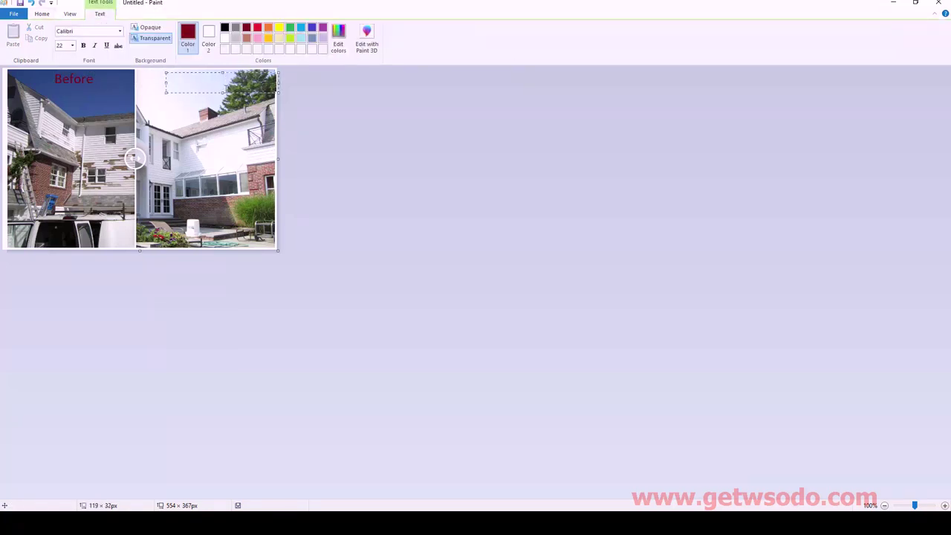
text(After)
drag(212, 92, 223, 88)
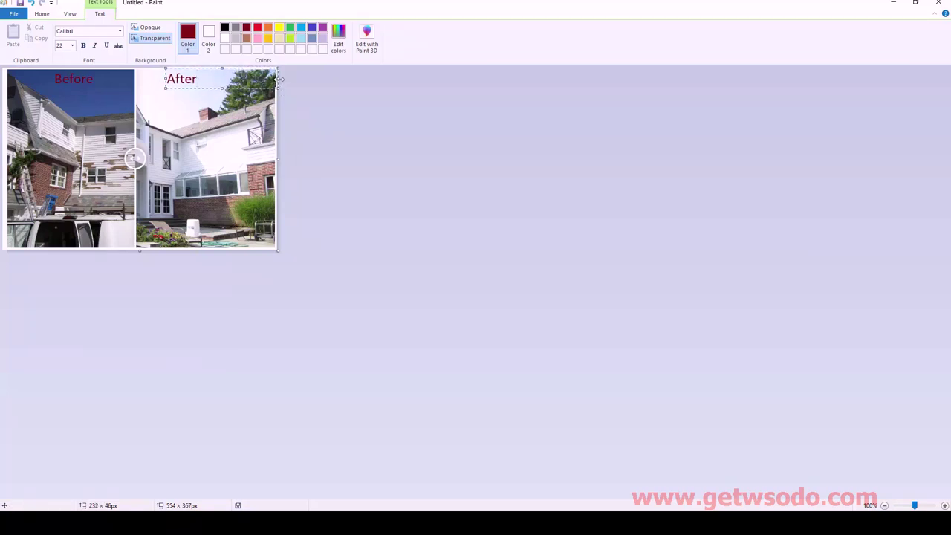
drag(278, 78, 204, 79)
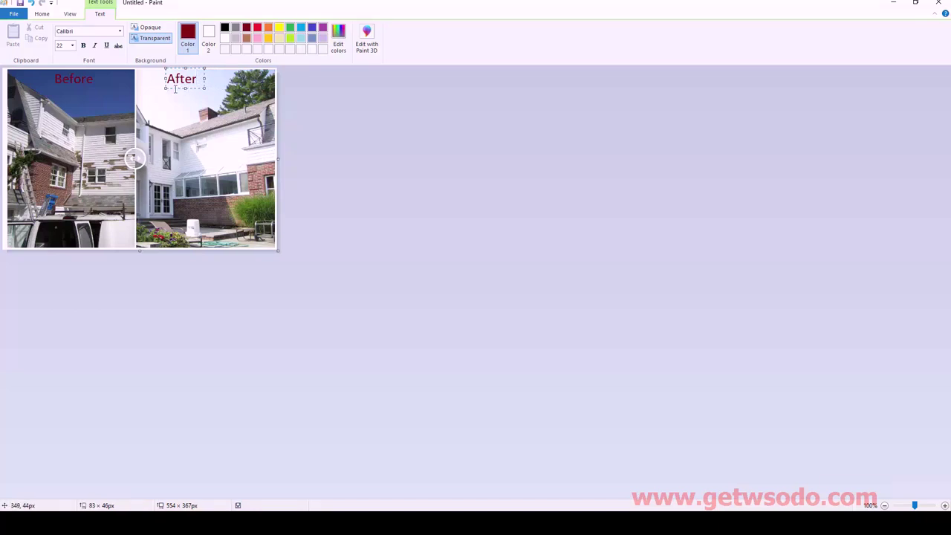
drag(178, 88, 193, 89)
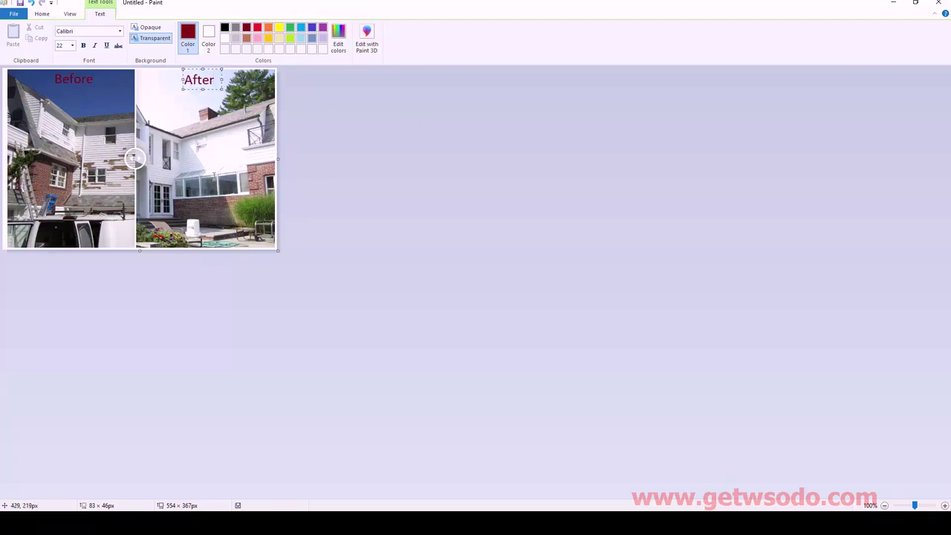
click(215, 176)
Save the labelled image as exterior.png in the color brite folder
click(13, 14)
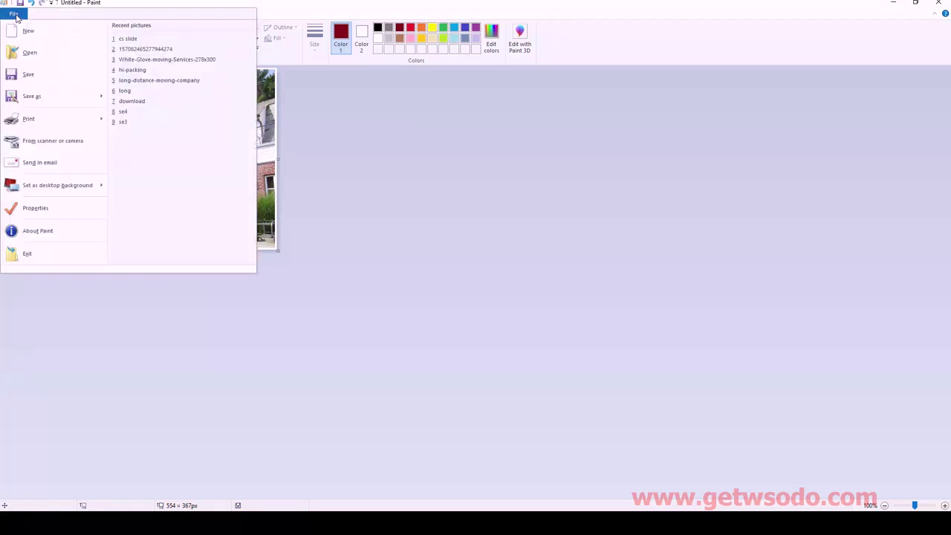
click(20, 105)
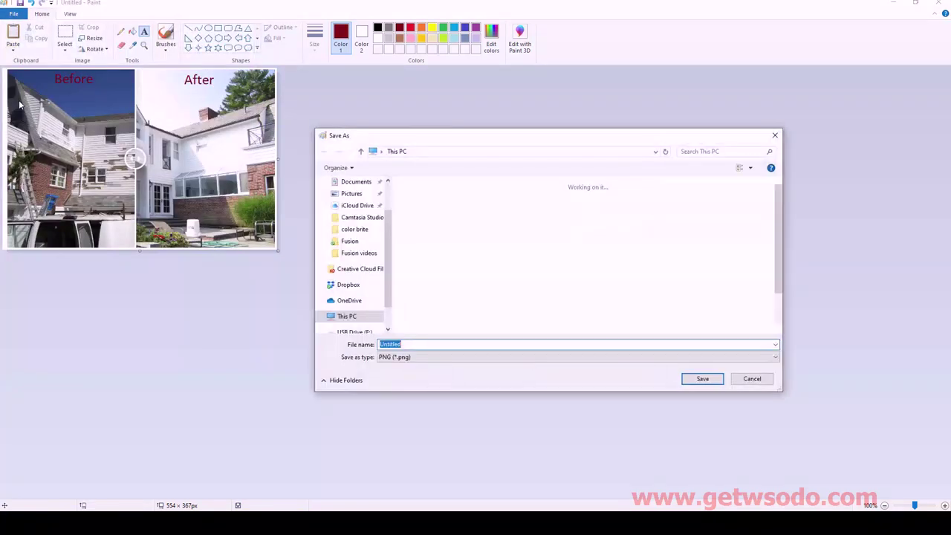
text(exterior)
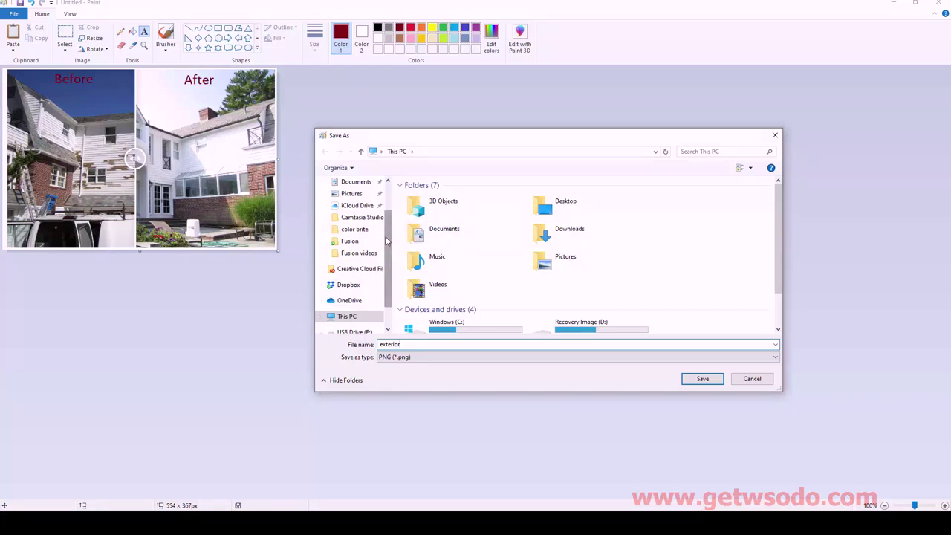
click(354, 230)
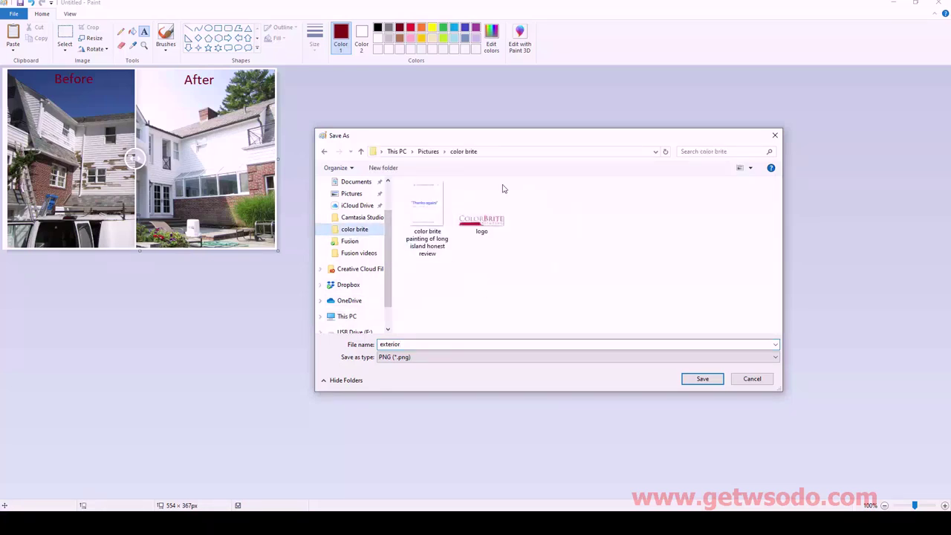
click(698, 379)
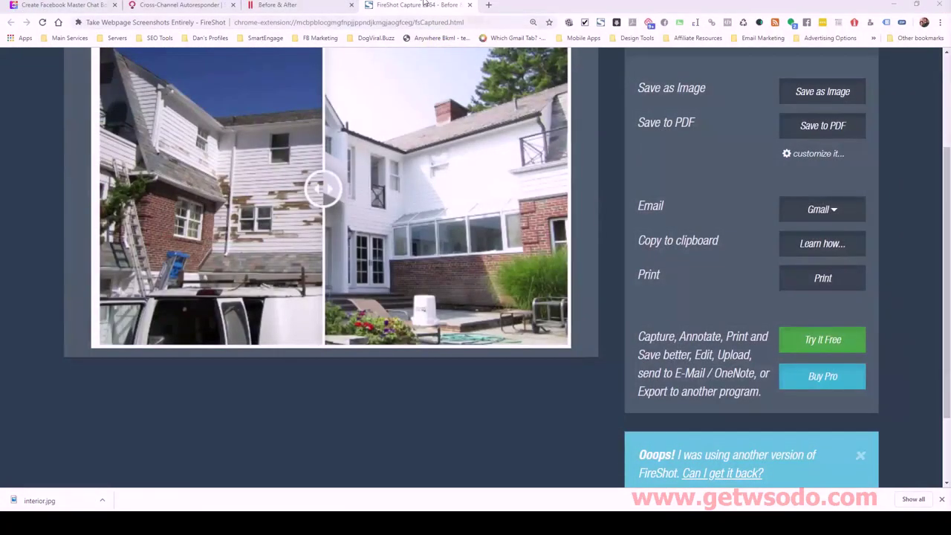
Close the FireShot tab and upload exterior.png as the Exterior Painting card's image
click(469, 4)
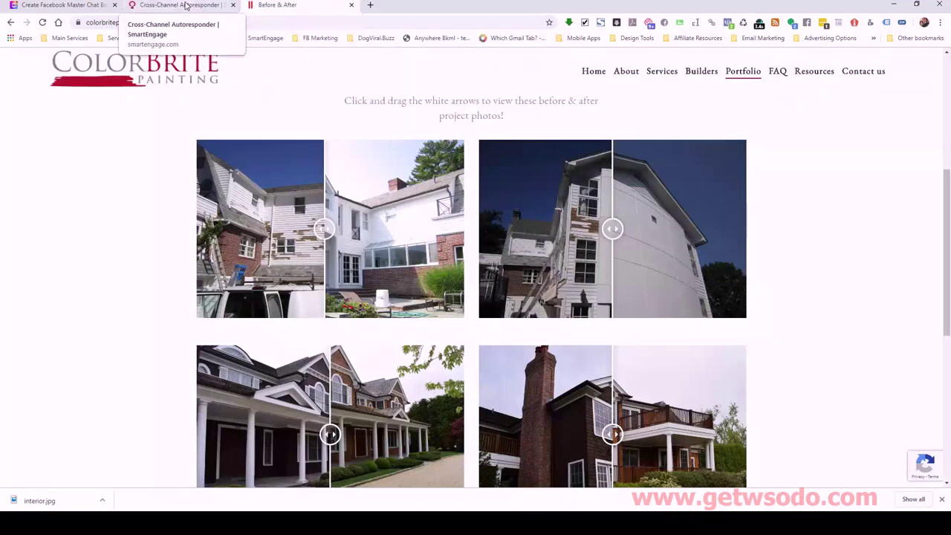
click(186, 6)
click(481, 244)
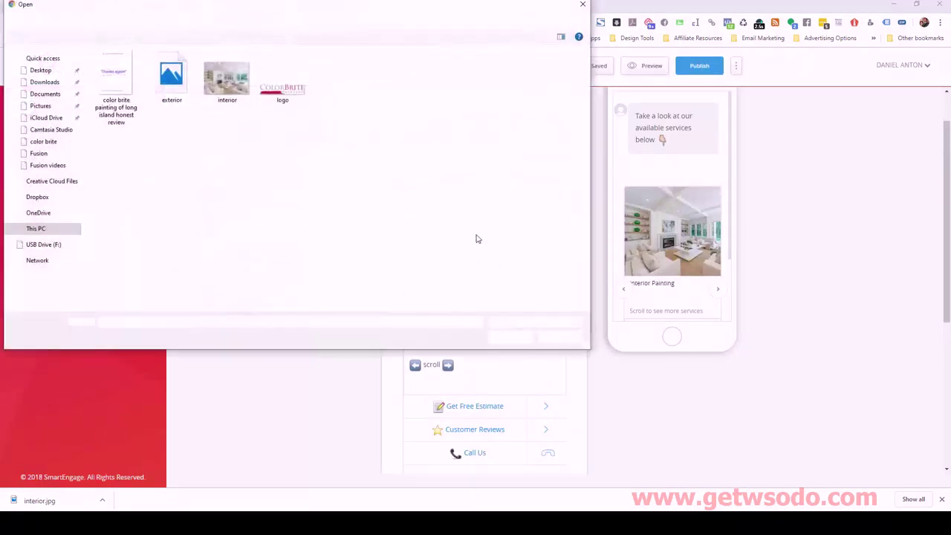
click(172, 78)
click(510, 335)
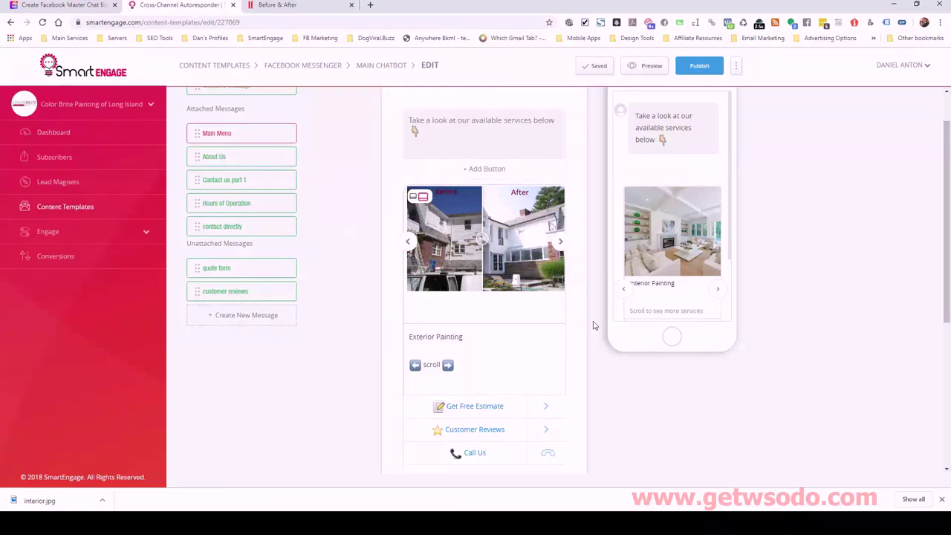
click(562, 244)
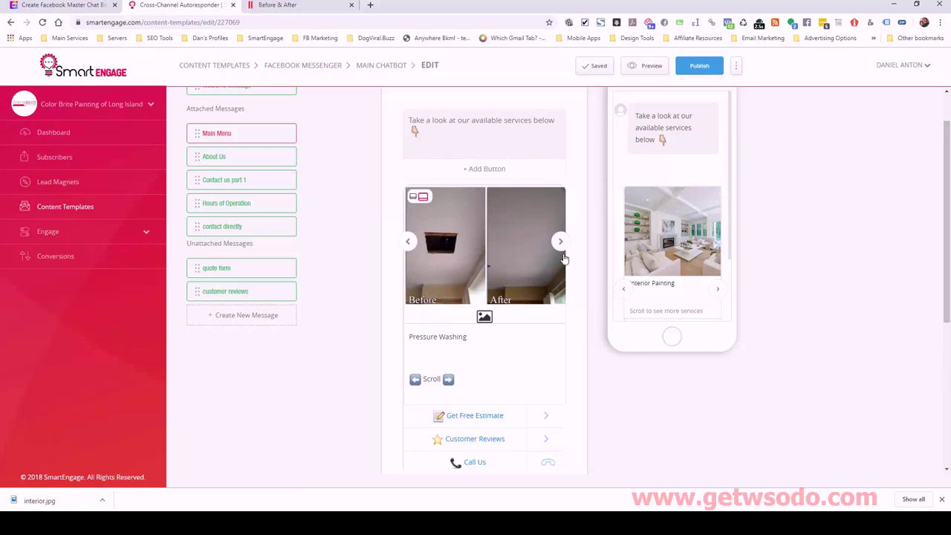
click(289, 10)
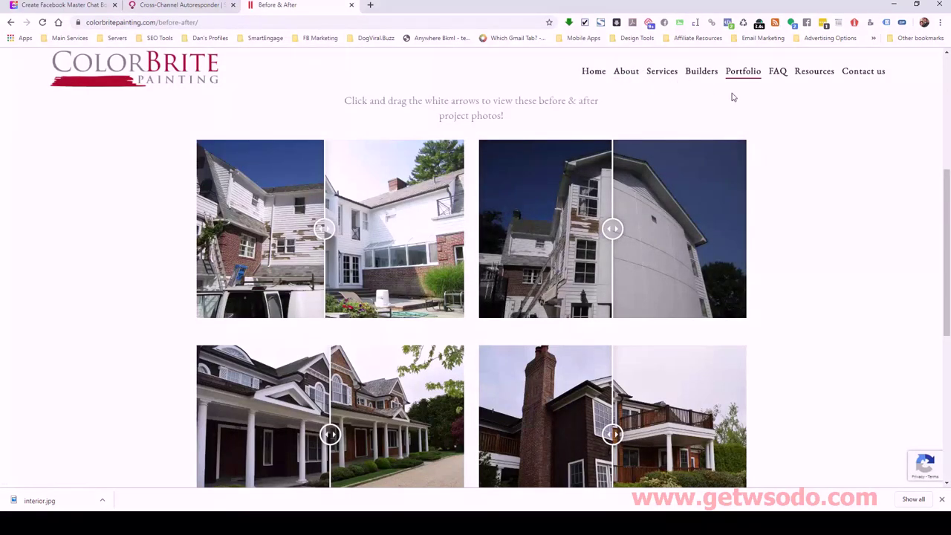
View the pressure washing photos on Google Maps and in the Pressure Washing images folder
drag(946, 185, 924, 86)
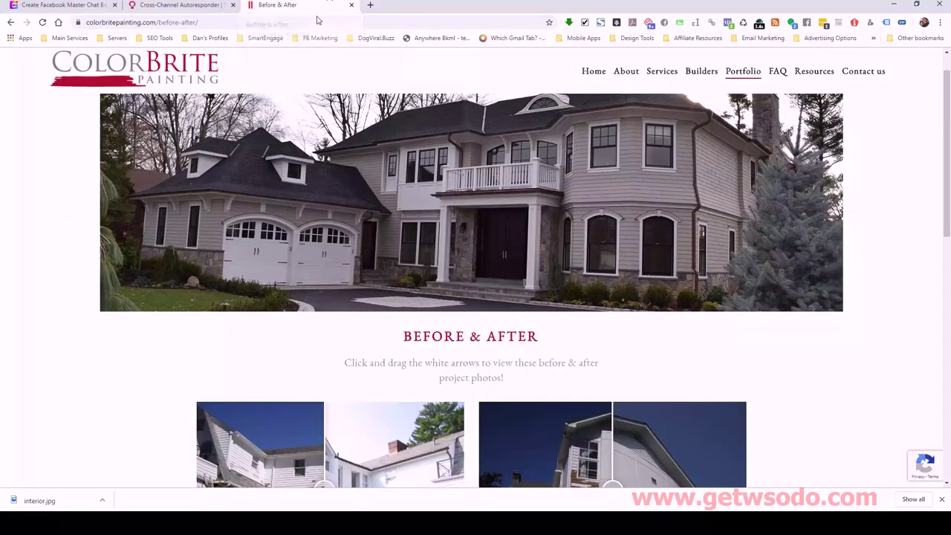
click(142, 23)
key(ctrl+v)
key(Return)
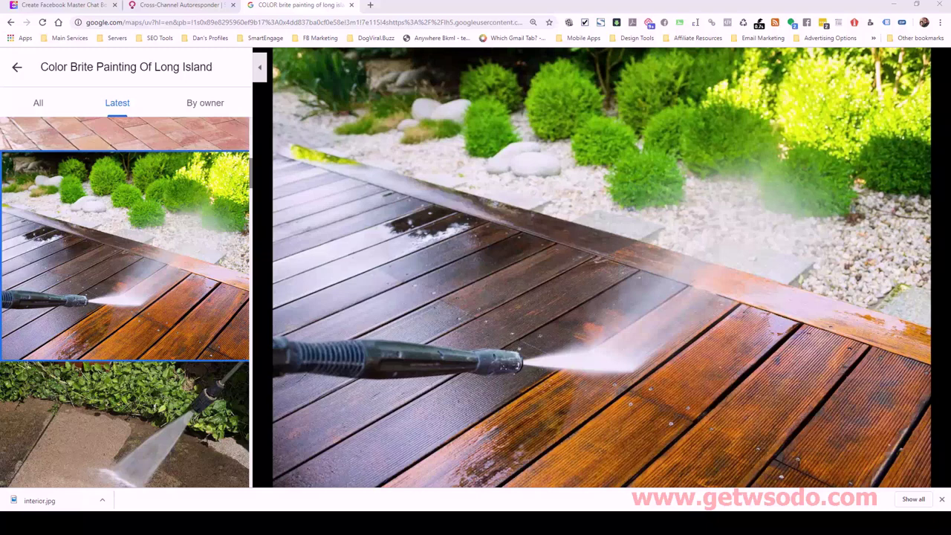
drag(950, 119, 364, 126)
double_click(273, 253)
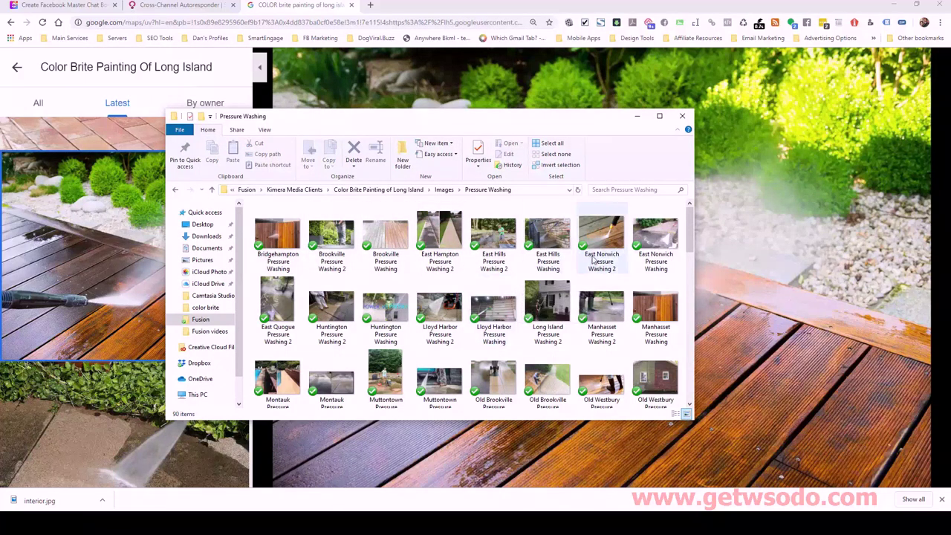
mouse_move(606, 243)
click(173, 5)
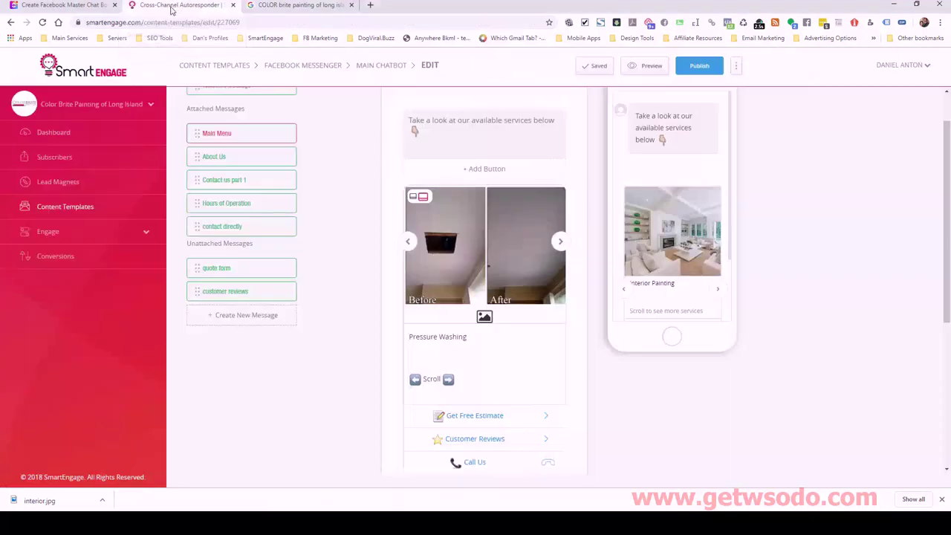
Upload a photo from Dropbox's Color Brite Images > Pressure Washing folder to the Pressure Washing card
click(502, 247)
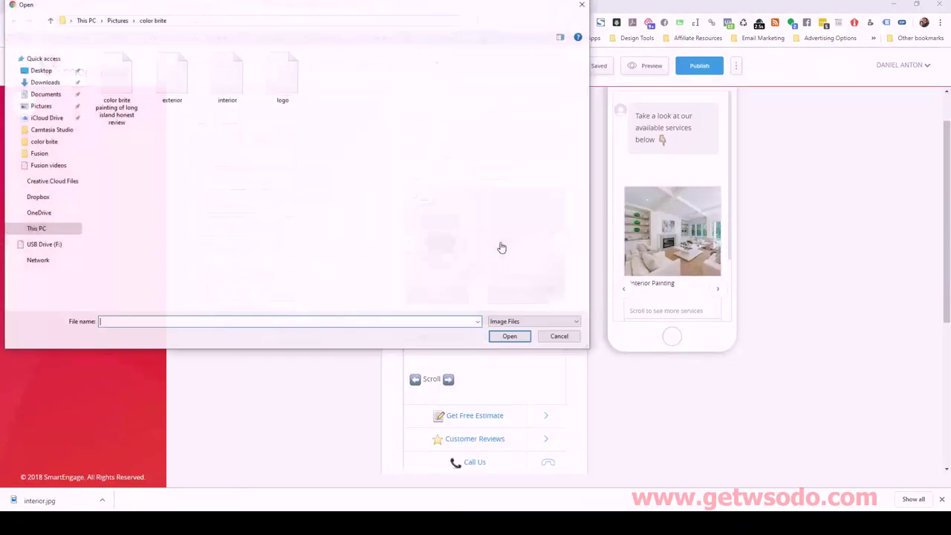
click(44, 155)
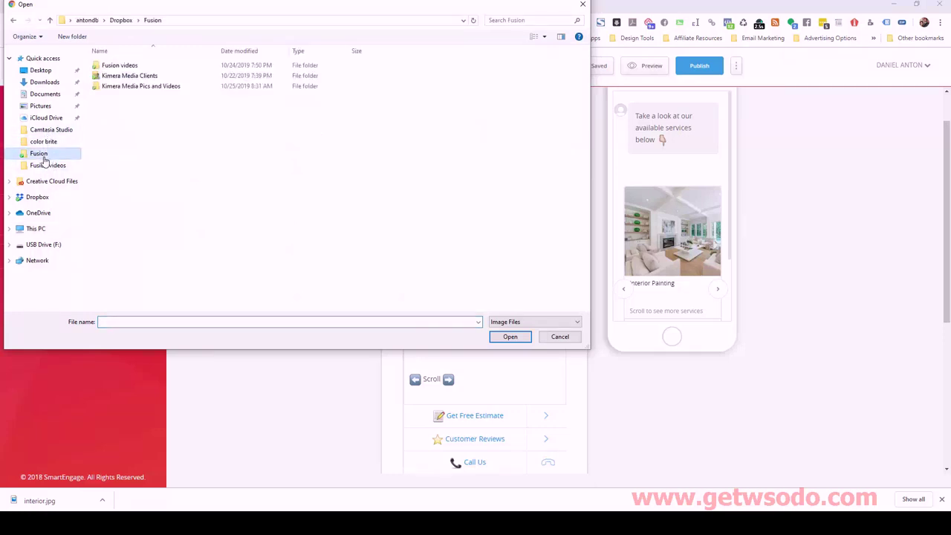
double_click(128, 77)
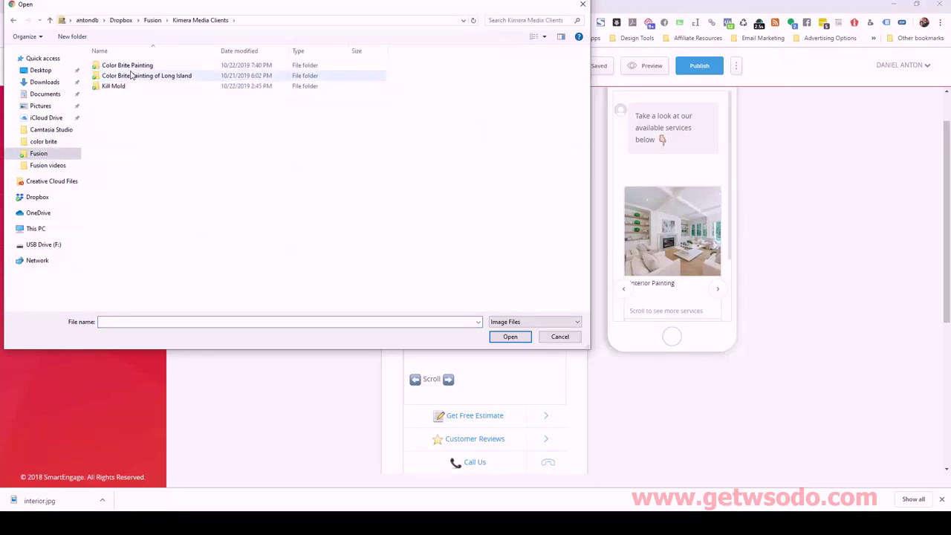
double_click(130, 75)
double_click(115, 65)
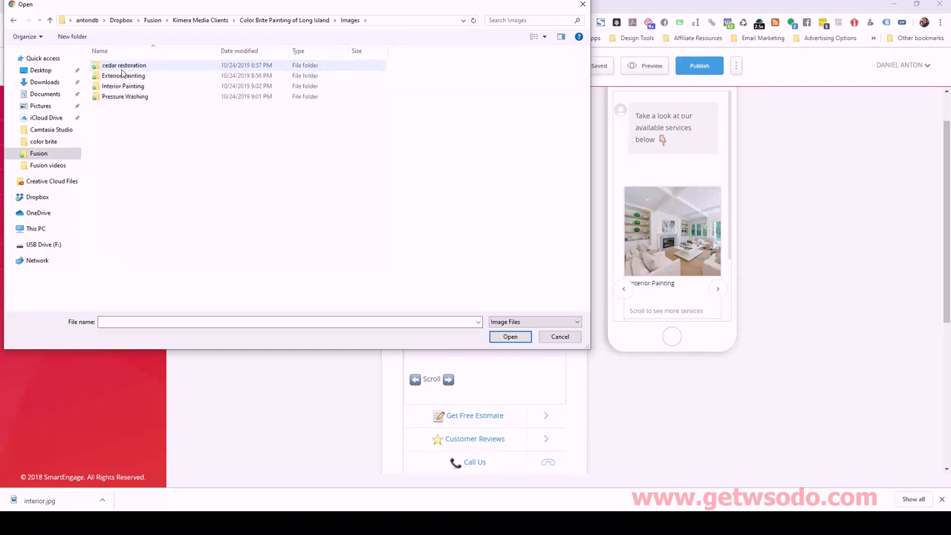
double_click(125, 96)
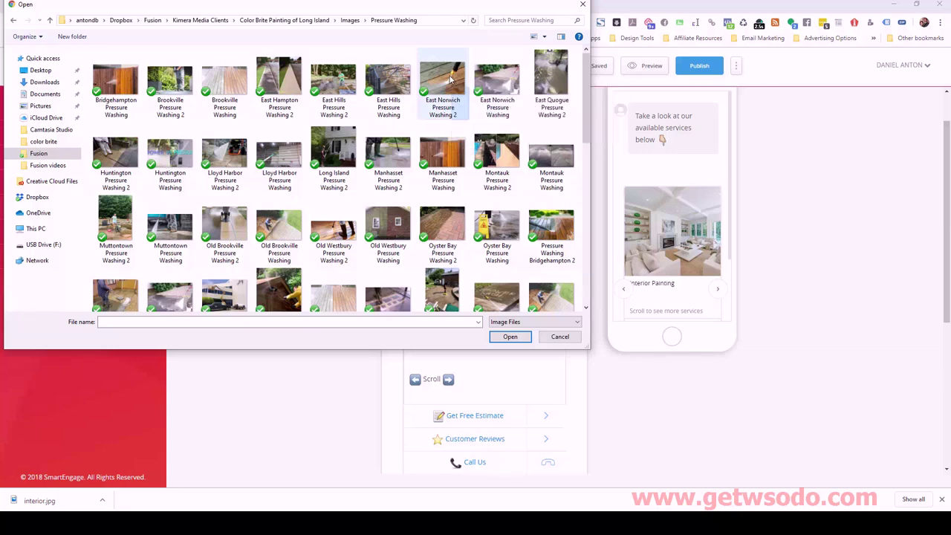
double_click(449, 78)
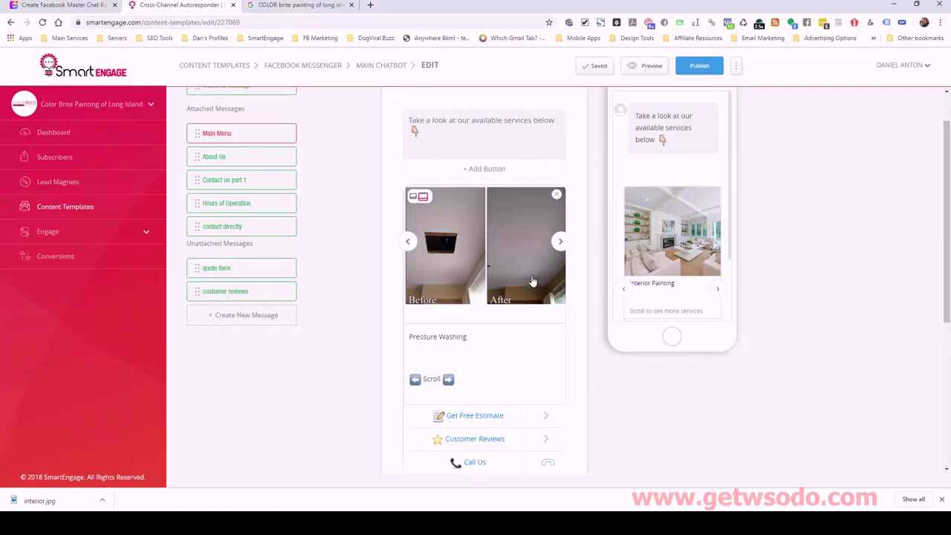
click(561, 243)
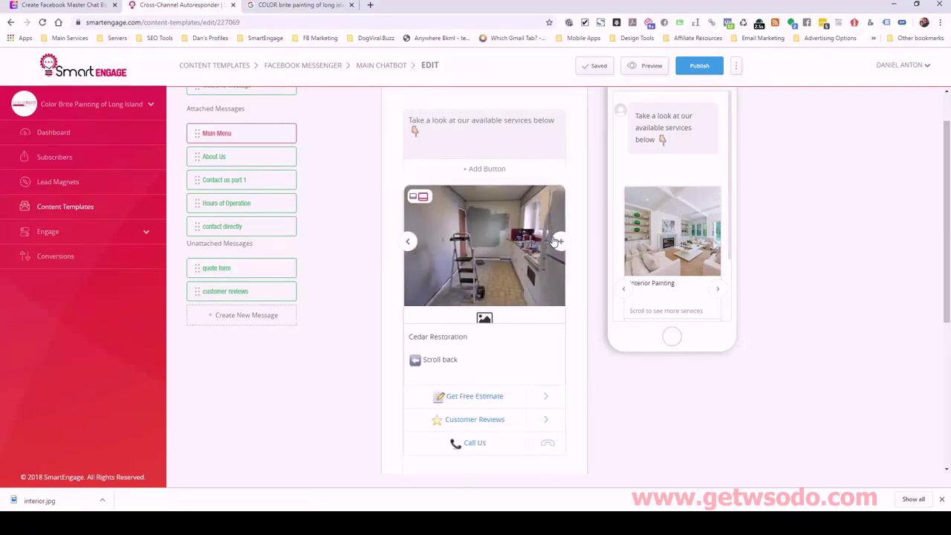
Replace the Cedar Restoration card's kitchen image with the Old Westbury Cedar Restoration photo
click(468, 265)
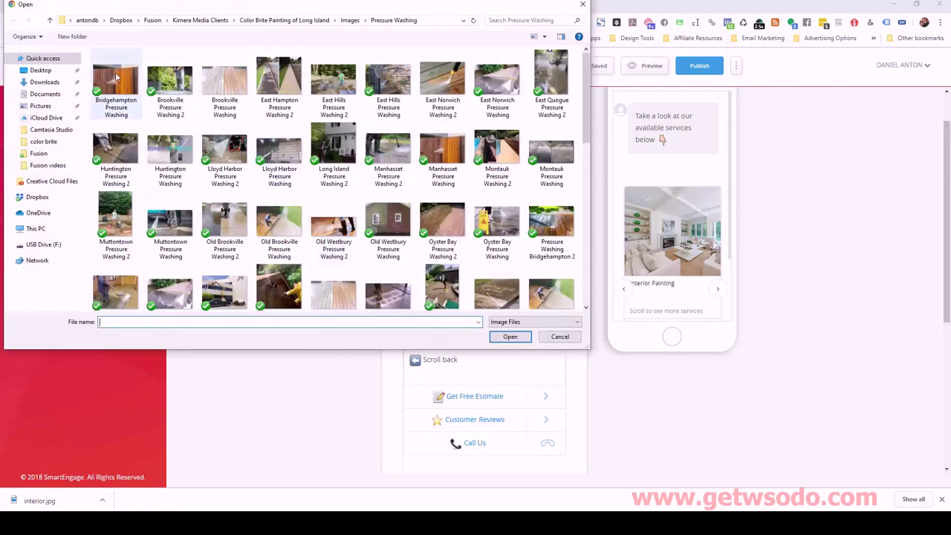
click(350, 20)
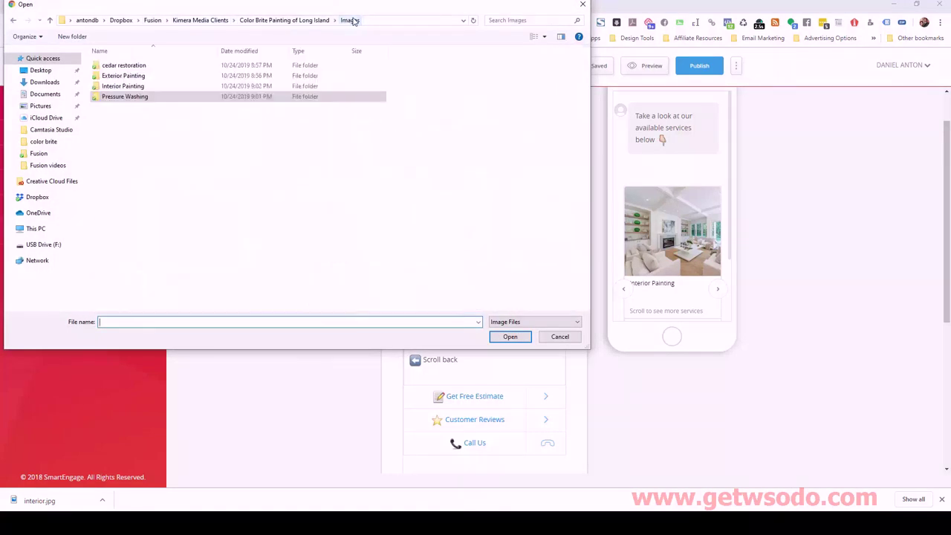
double_click(124, 66)
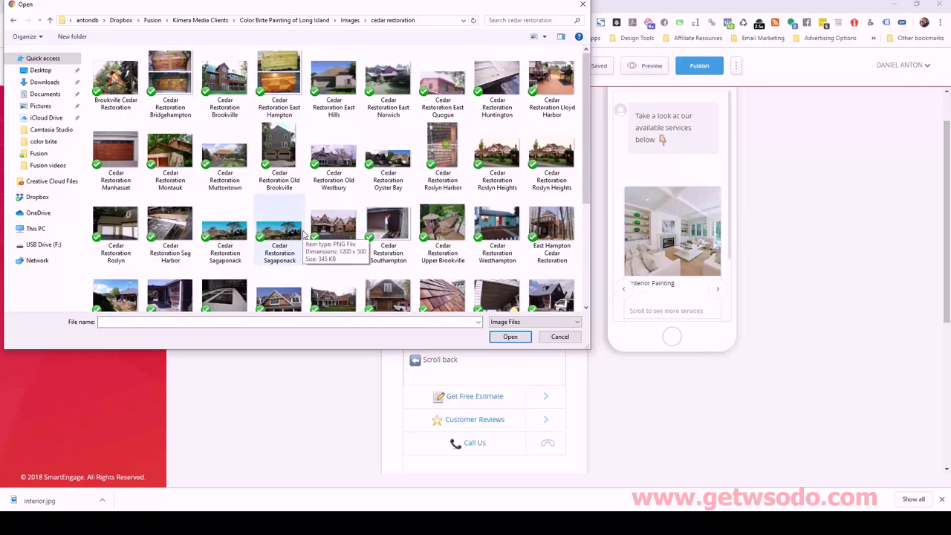
scroll(303, 229, down, 1)
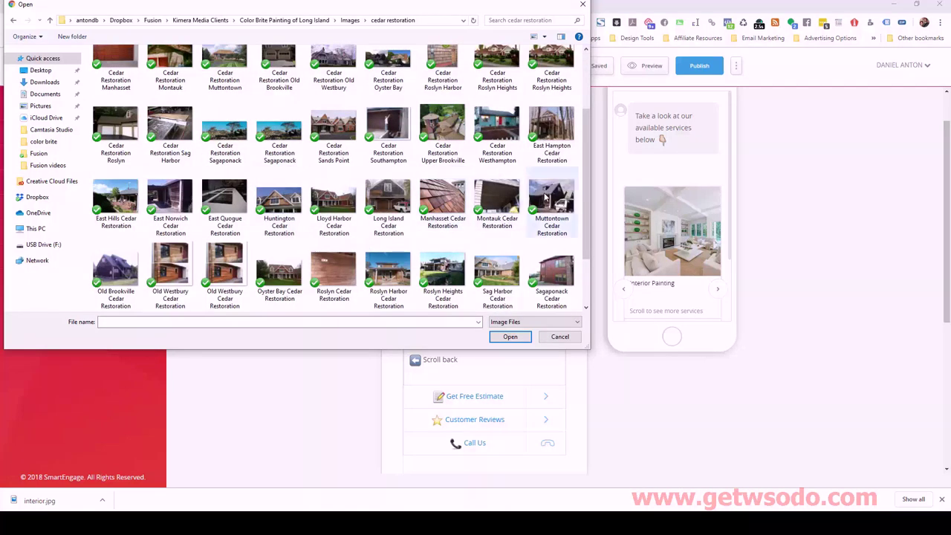
drag(586, 172, 584, 210)
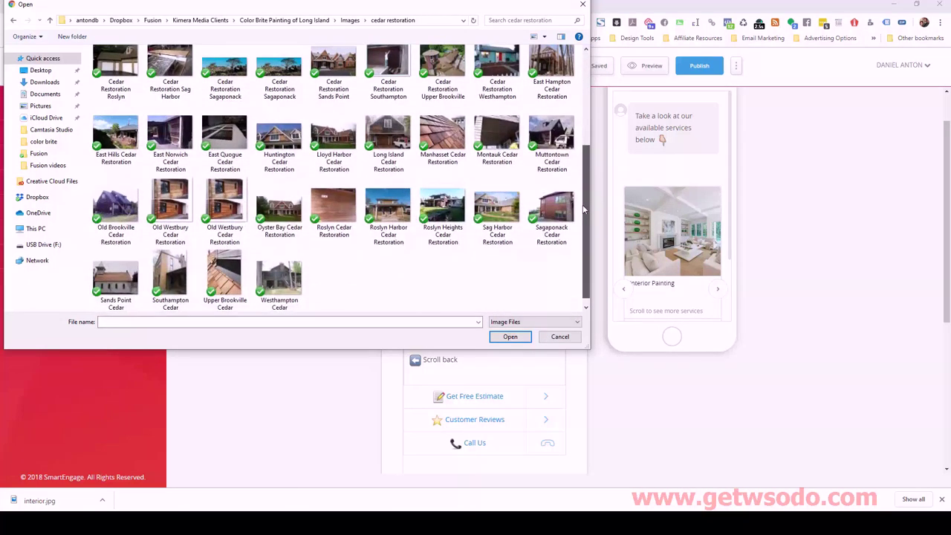
double_click(220, 208)
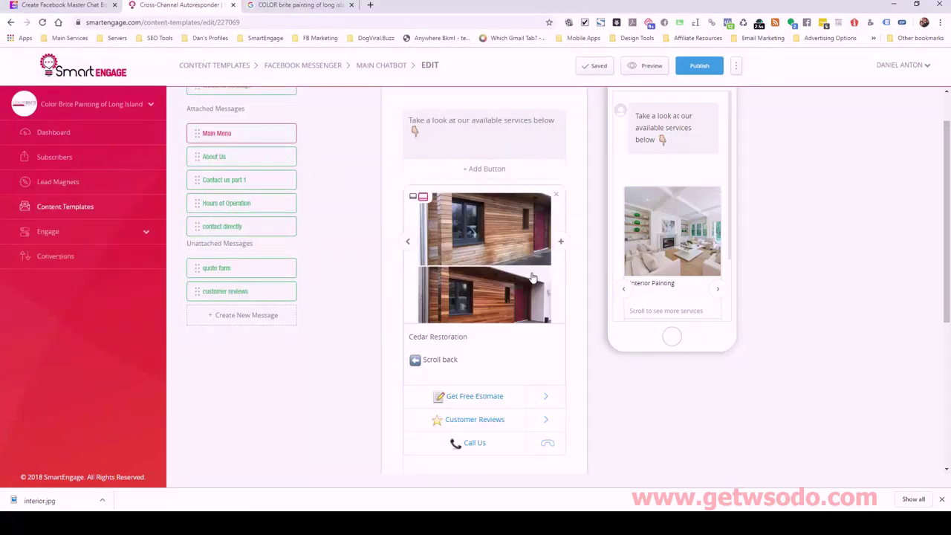
click(410, 243)
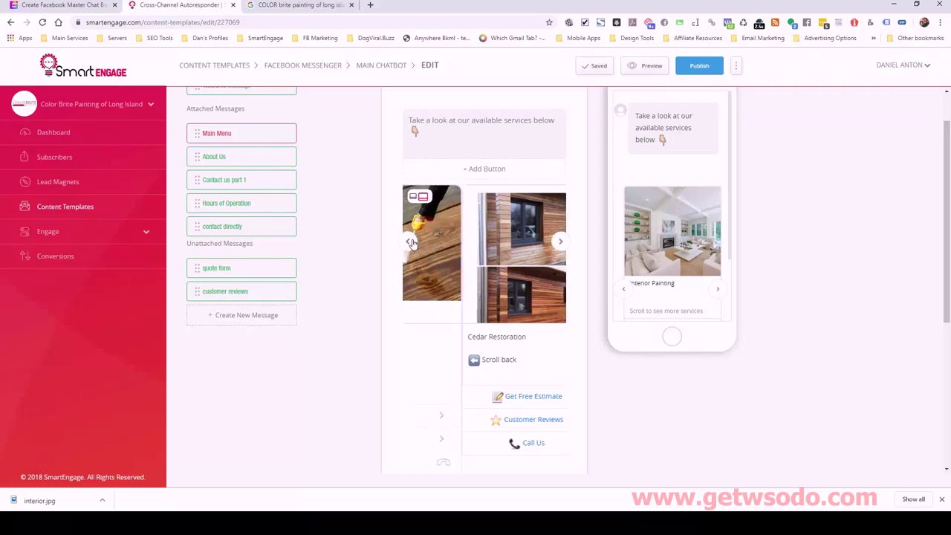
click(411, 243)
click(411, 243)
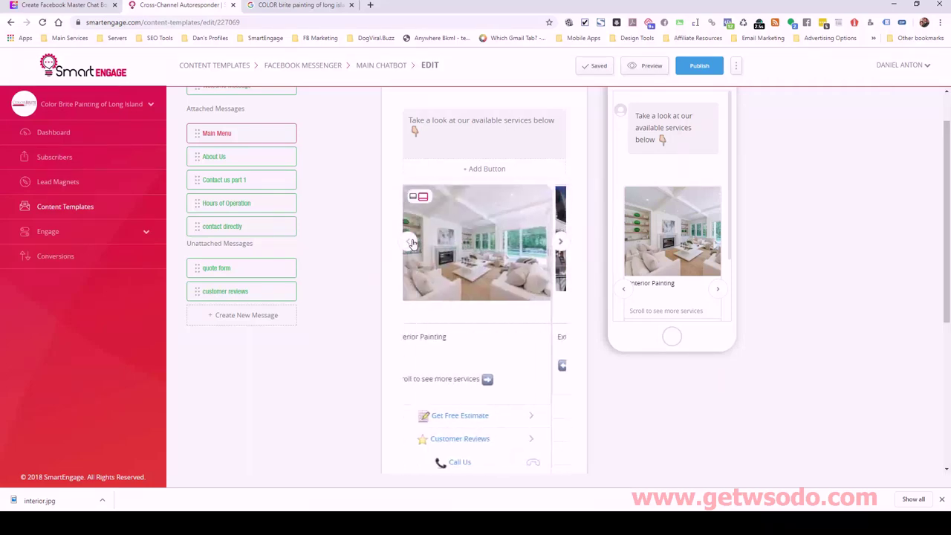
click(561, 243)
click(561, 244)
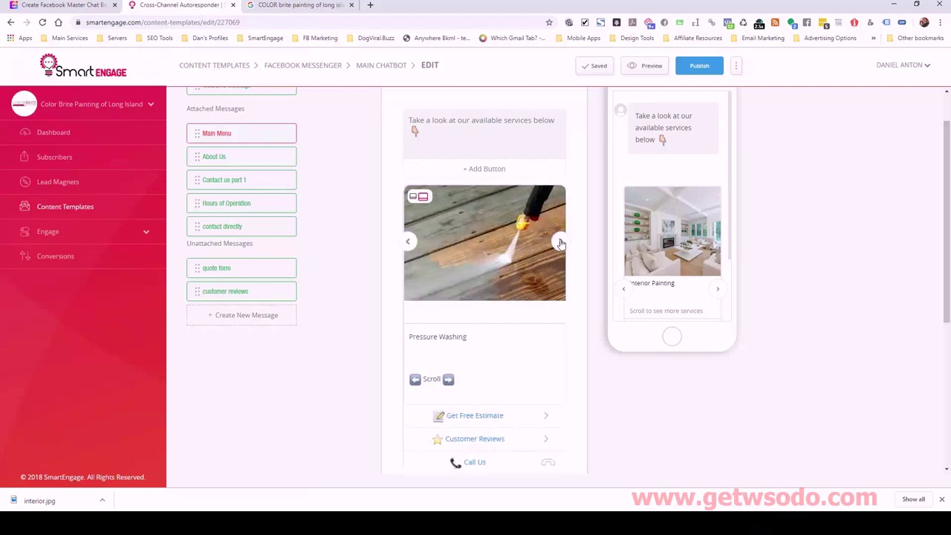
click(561, 243)
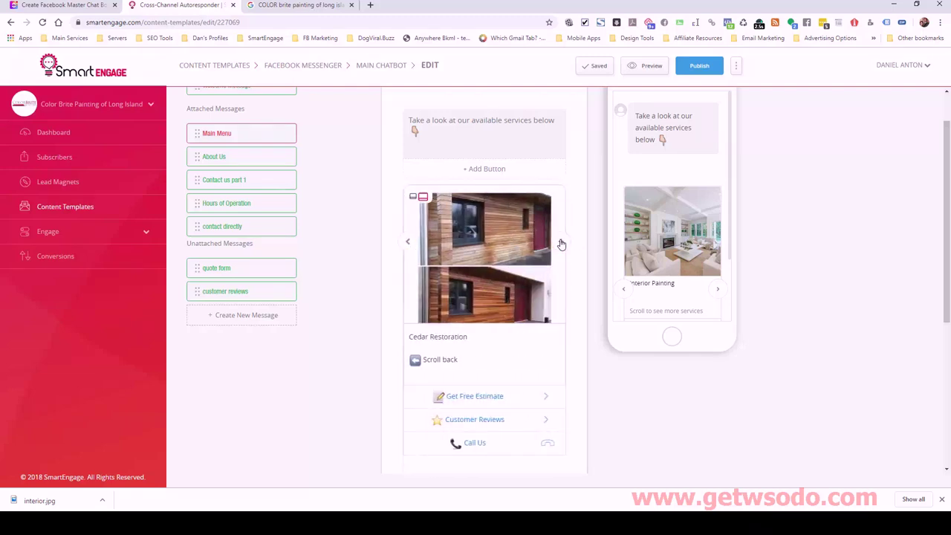
click(409, 246)
click(410, 246)
click(409, 246)
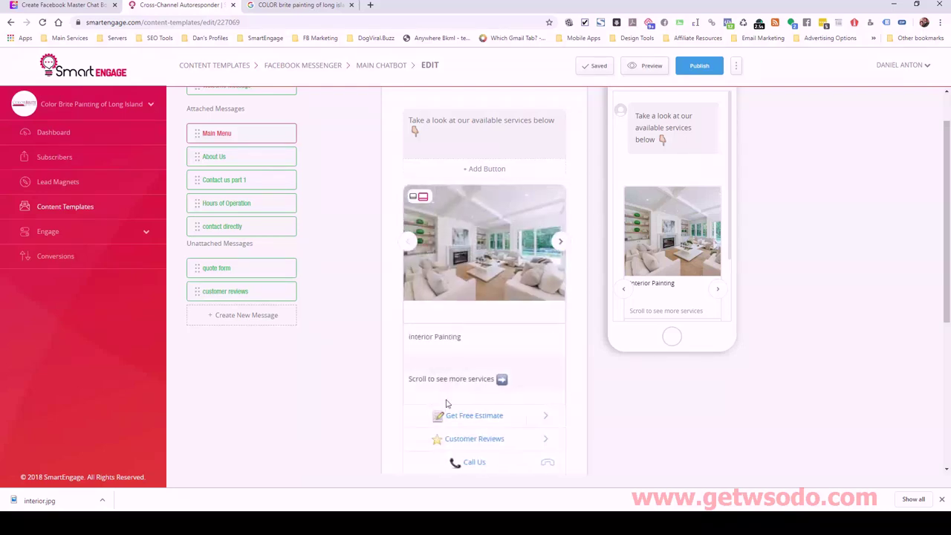
scroll(483, 384, down, 1)
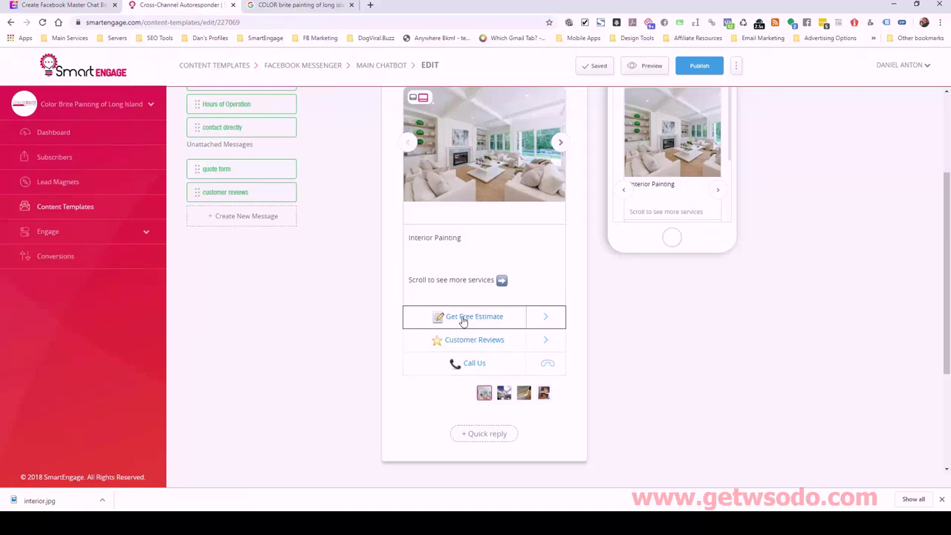
Swap the Get Free Estimate button's Send message action for the existing quote form step
click(474, 319)
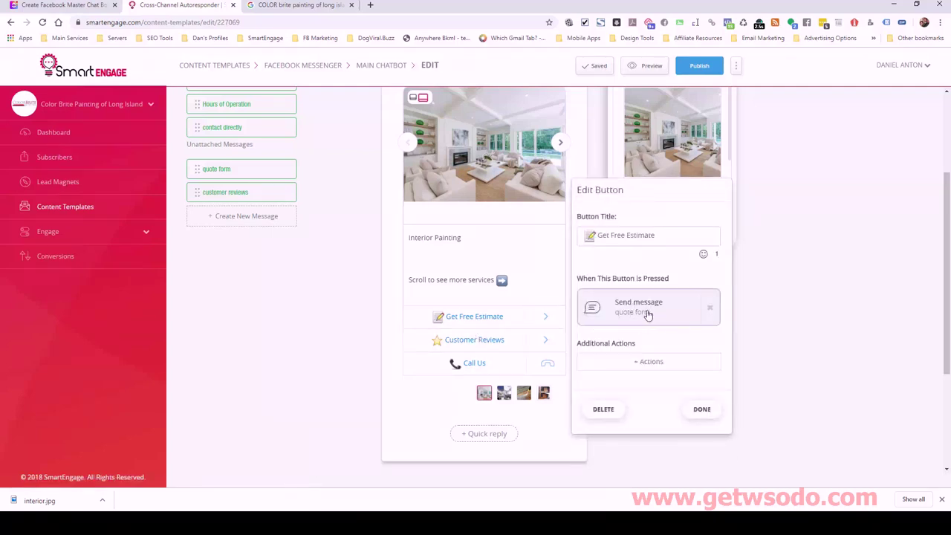
scroll(320, 325, up, 2)
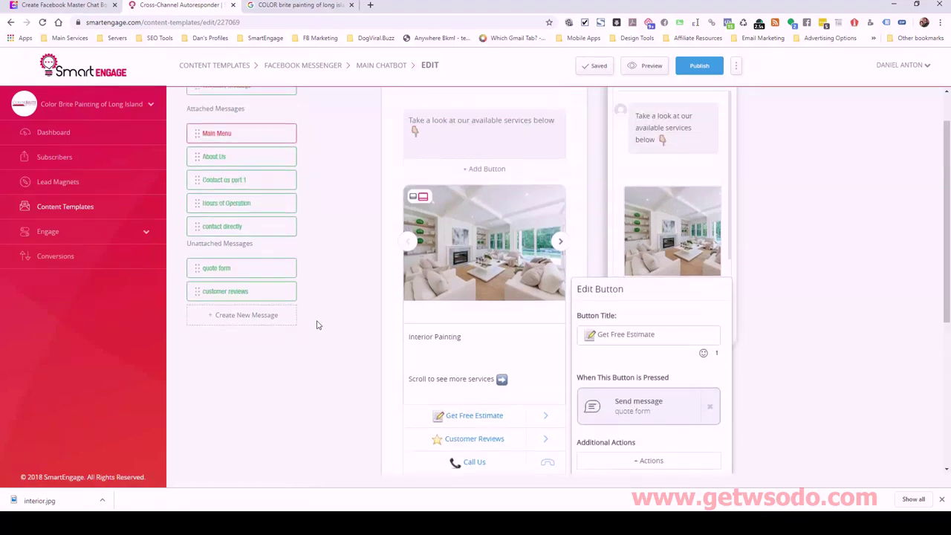
click(709, 408)
scroll(695, 405, down, 2)
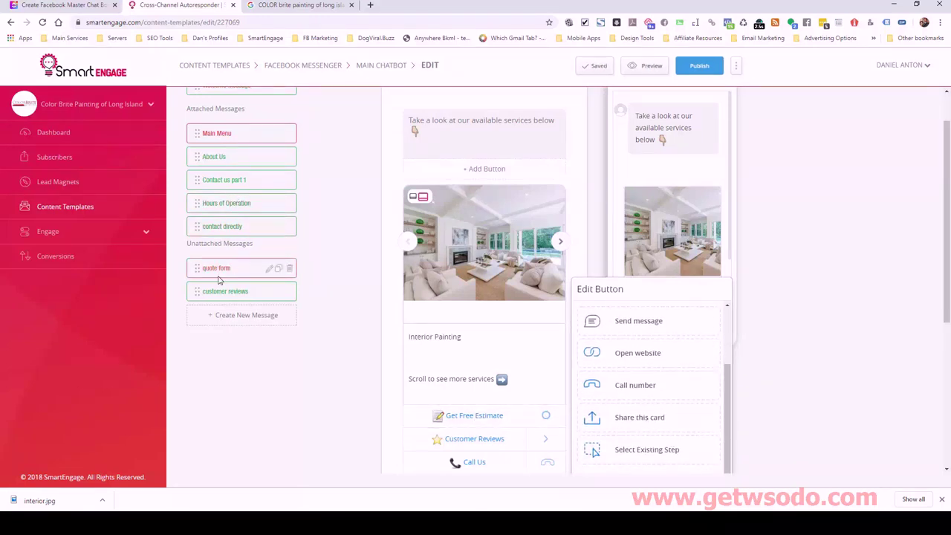
click(657, 457)
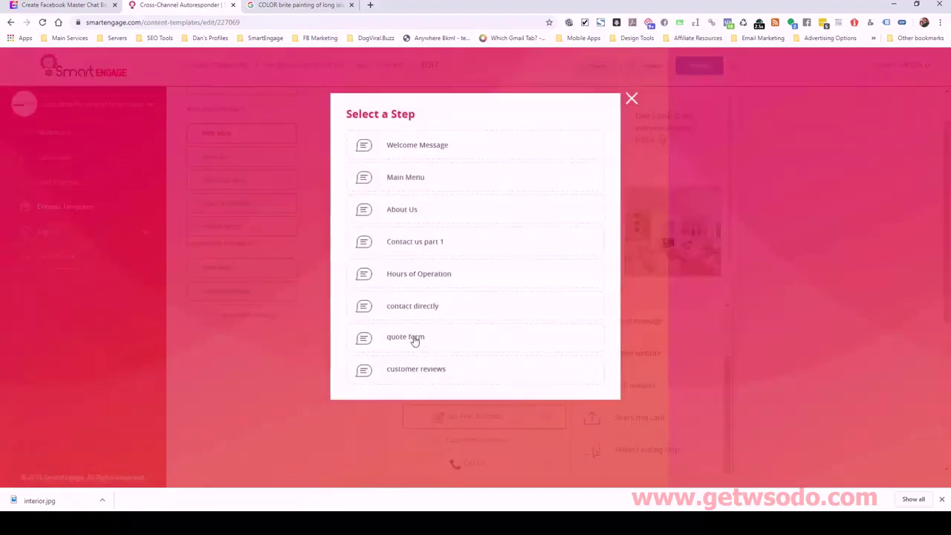
click(415, 342)
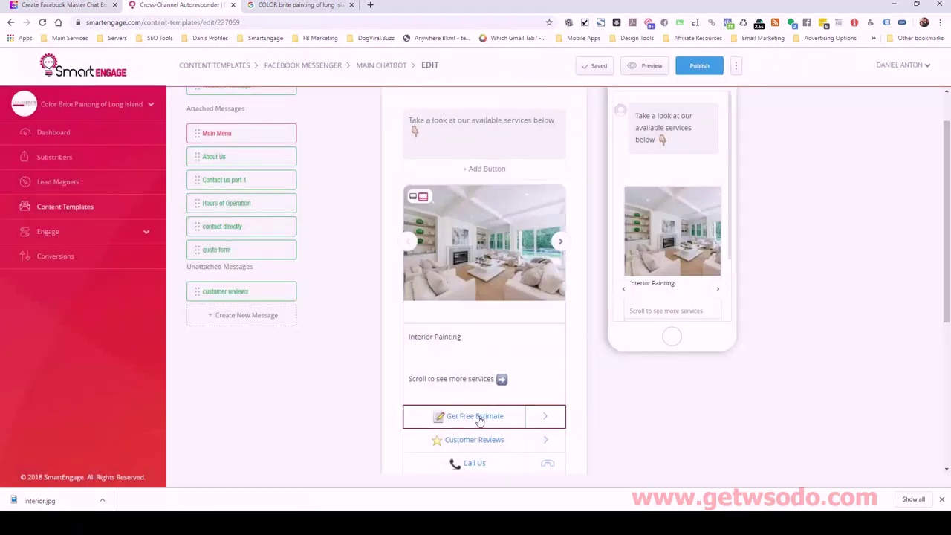
click(479, 418)
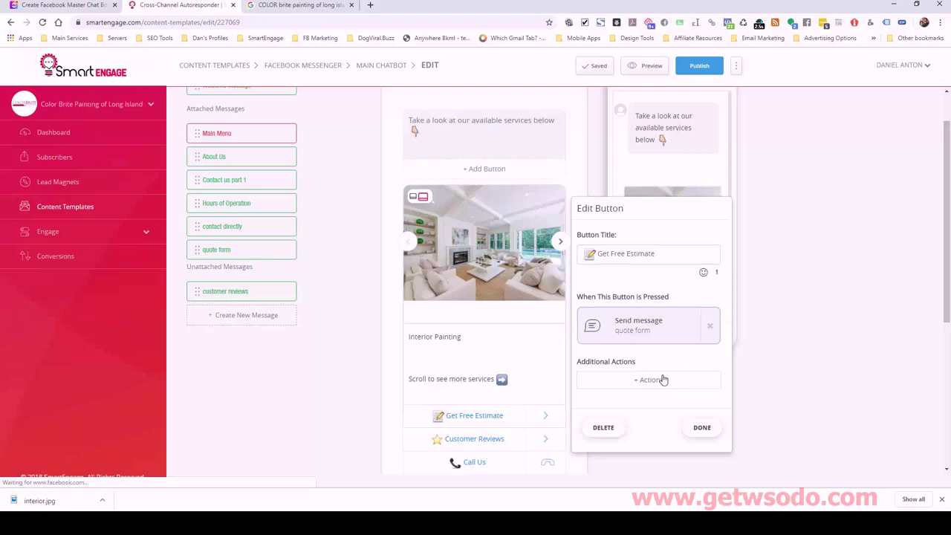
Open the linked quote form message from the Get Free Estimate button panel
click(637, 323)
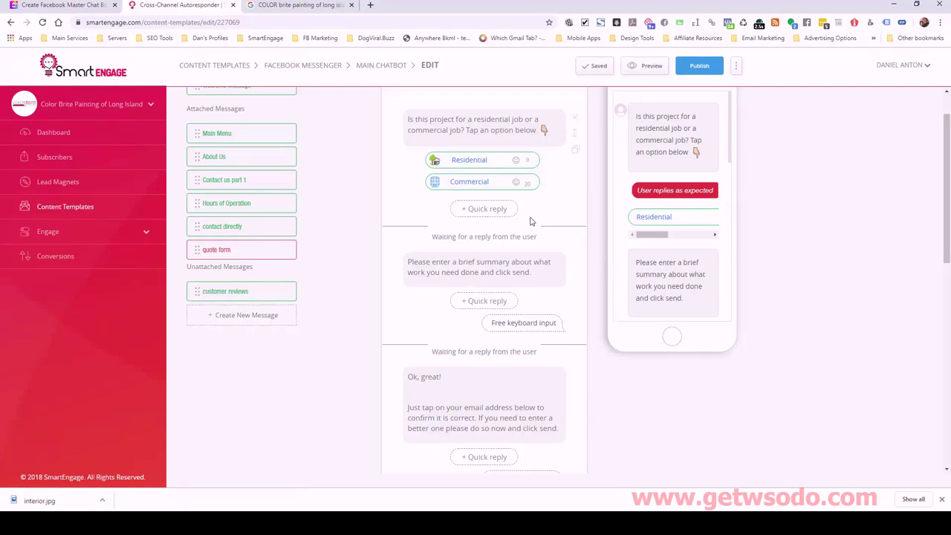
scroll(520, 215, up, 1)
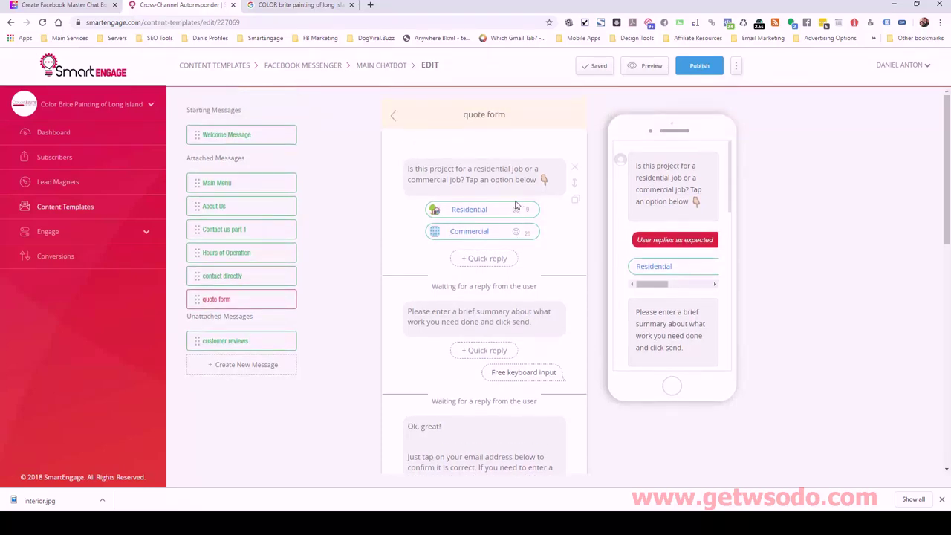
Keep job_type as the custom field for the residential-or-commercial answer
click(467, 211)
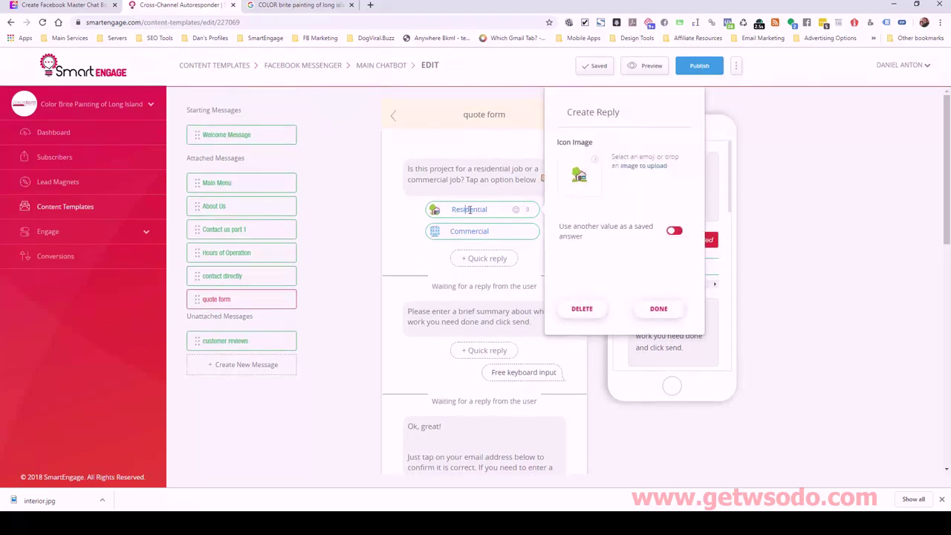
click(477, 185)
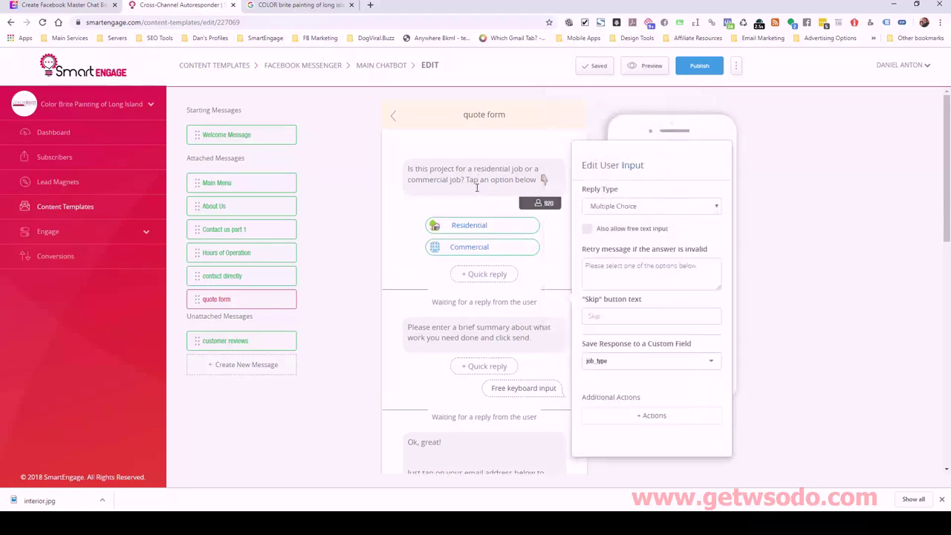
click(617, 366)
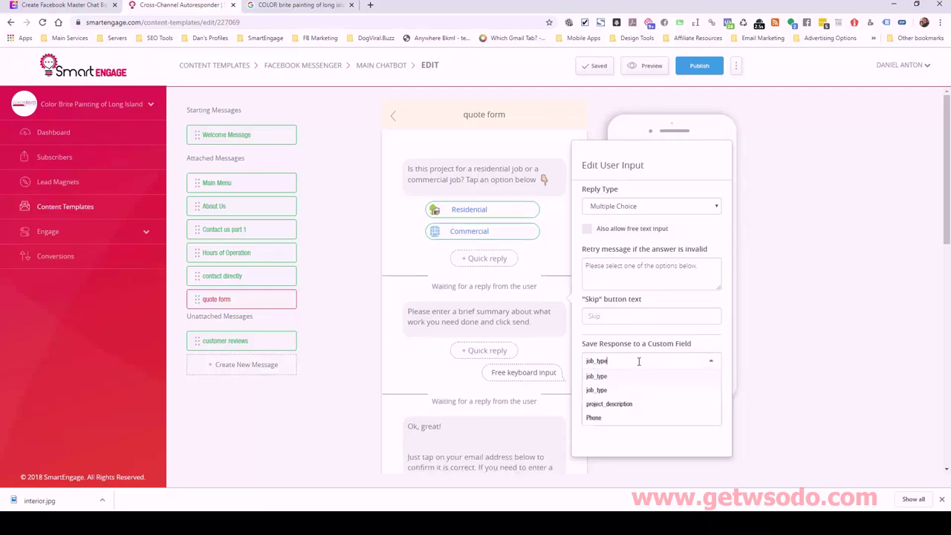
click(638, 361)
text(adfs)
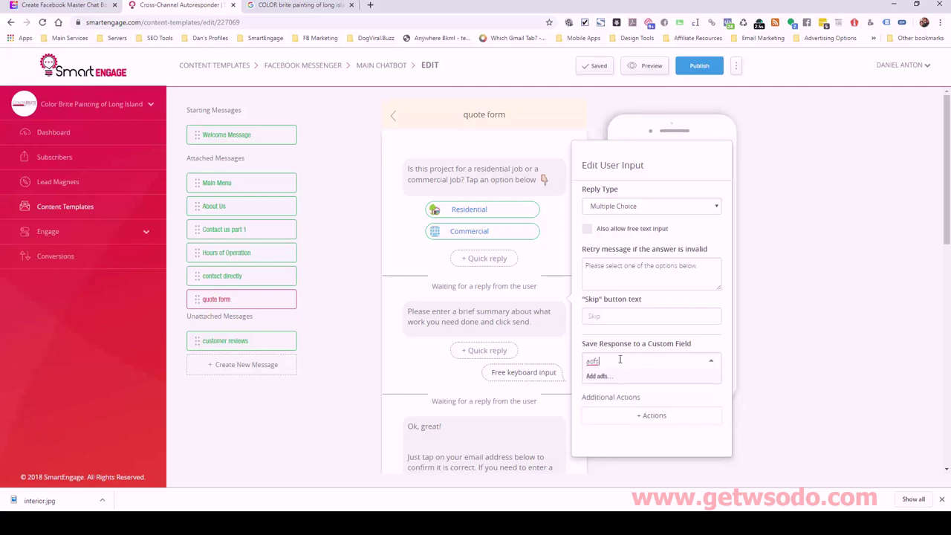
key(BackSpace)
key(BackSpace)
key(BackSpace)
key(BackSpace)
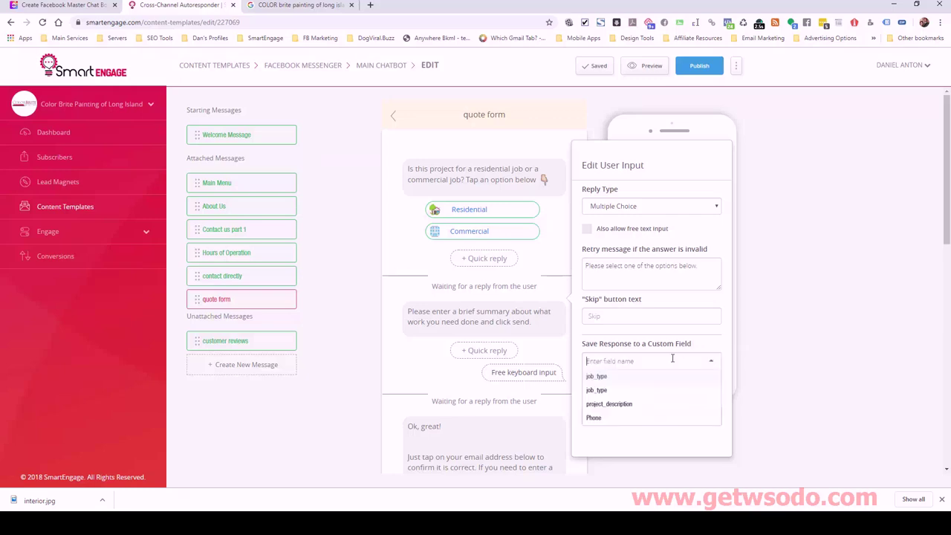
click(618, 390)
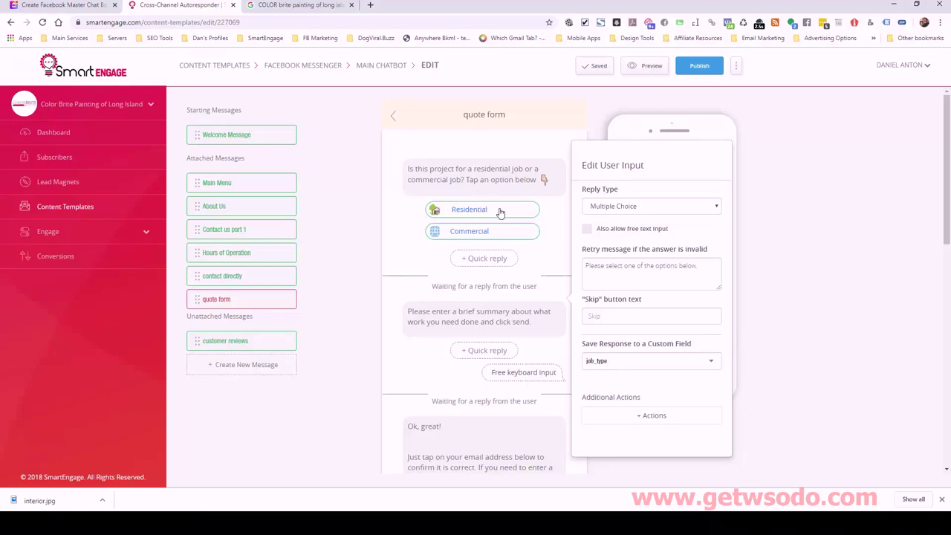
Review the project summary question's input settings and close the panel
click(488, 321)
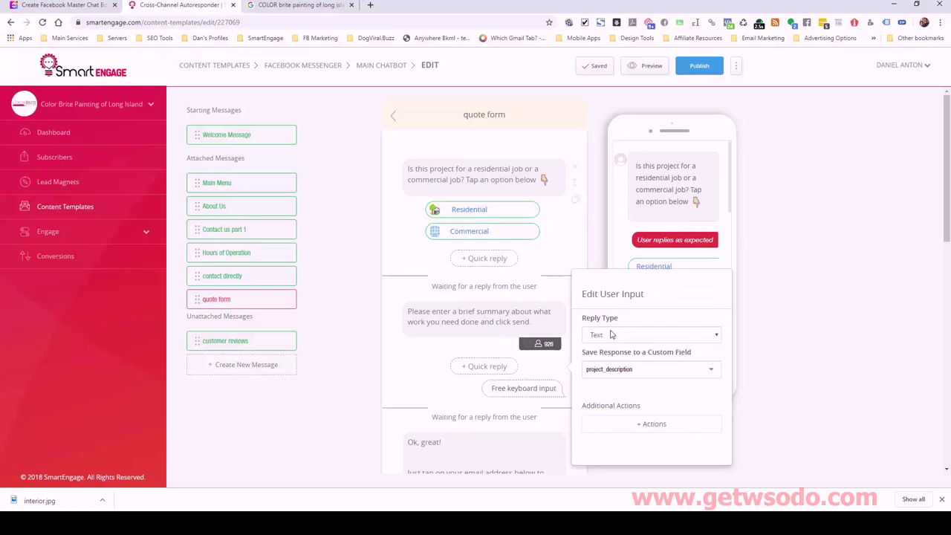
scroll(491, 320, down, 1)
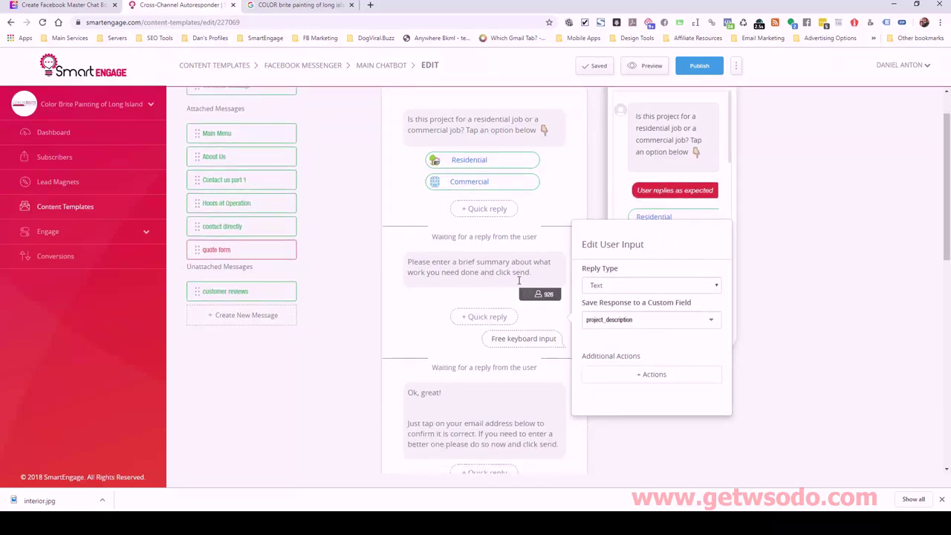
scroll(519, 280, down, 1)
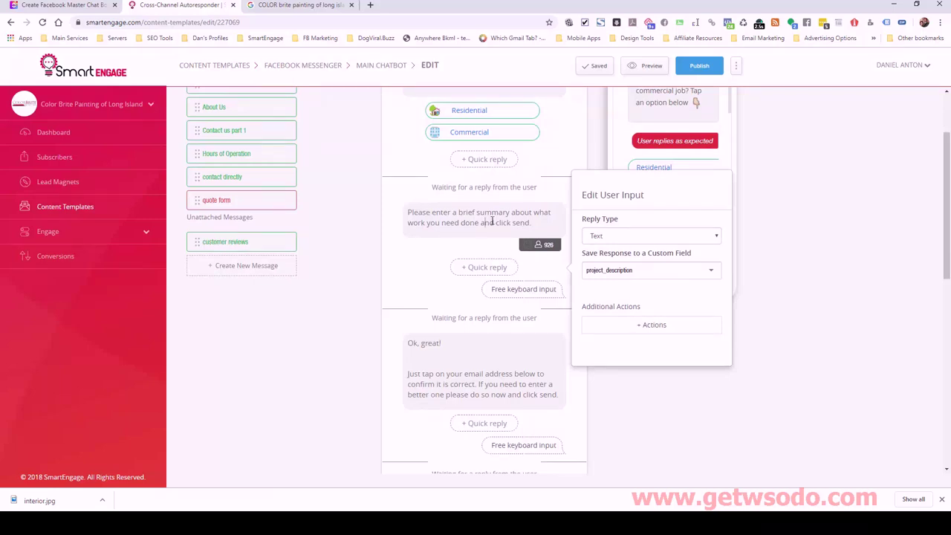
click(524, 211)
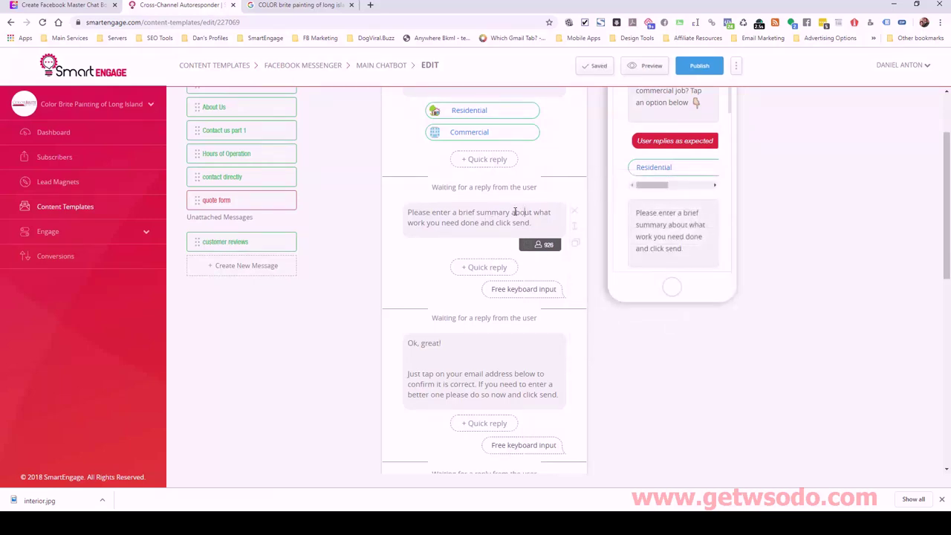
scroll(427, 381, down, 5)
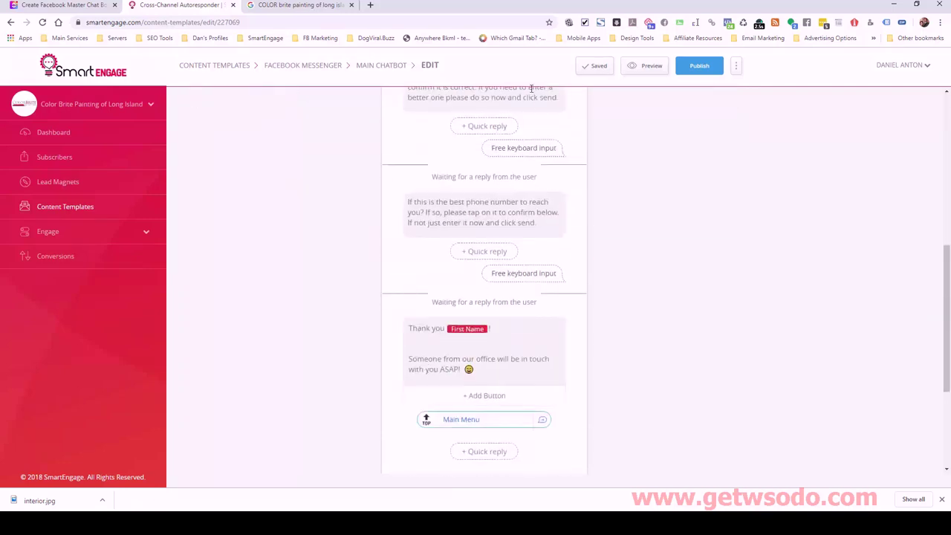
scroll(457, 253, down, 3)
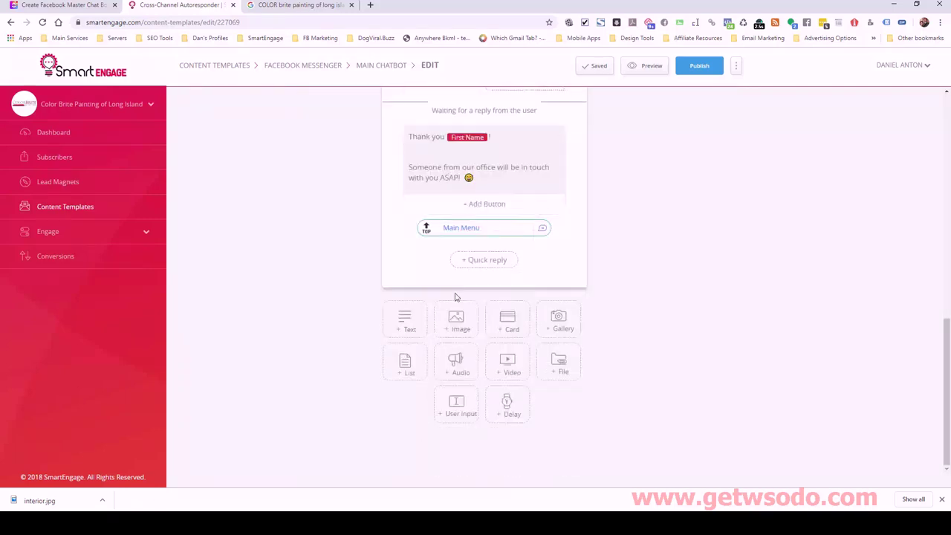
click(462, 403)
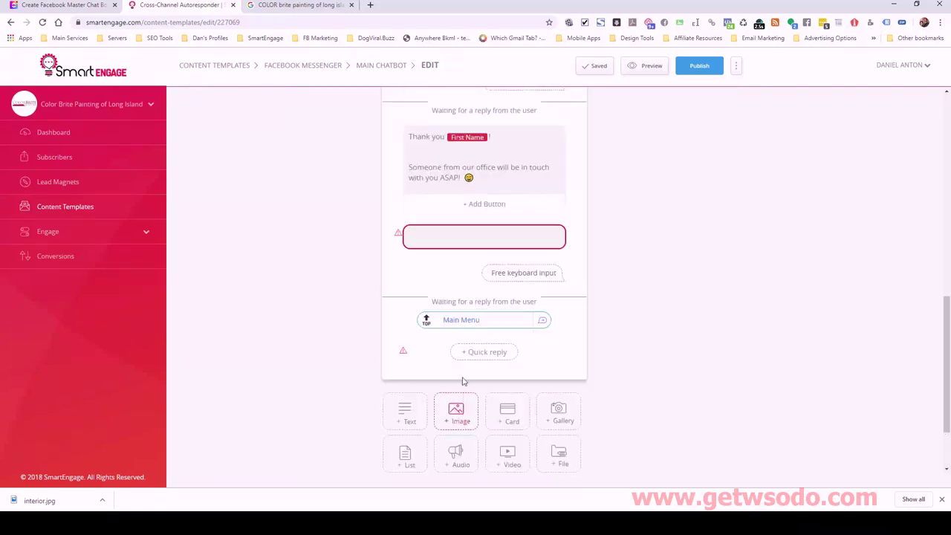
click(453, 237)
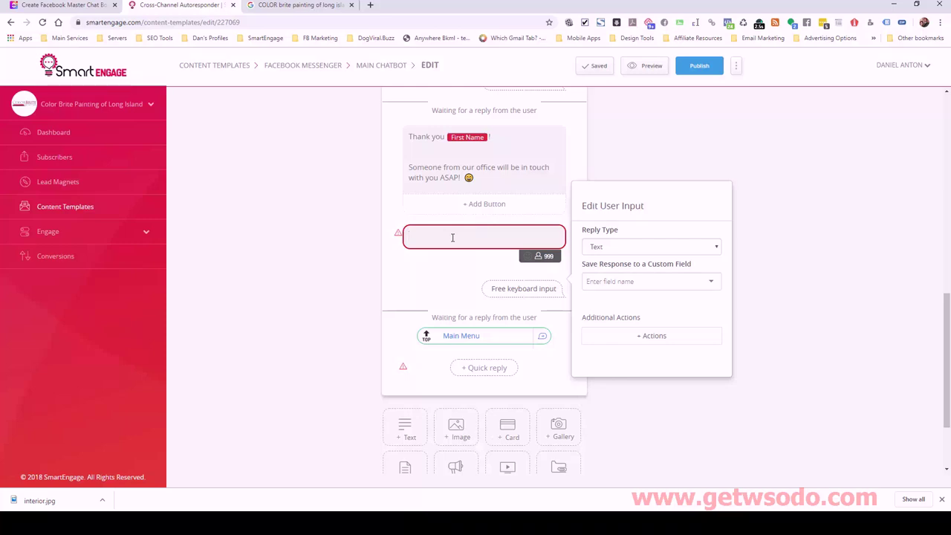
text(what is th)
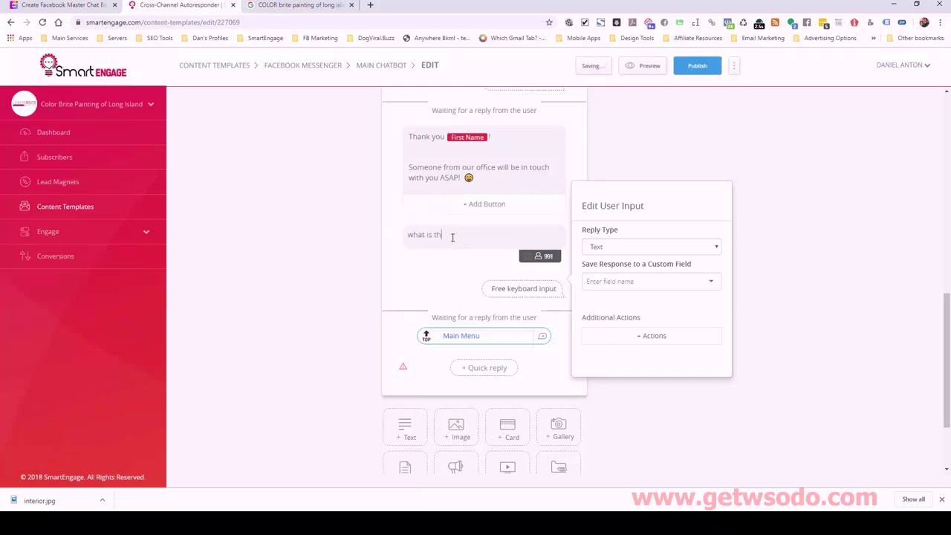
text(e name of your )
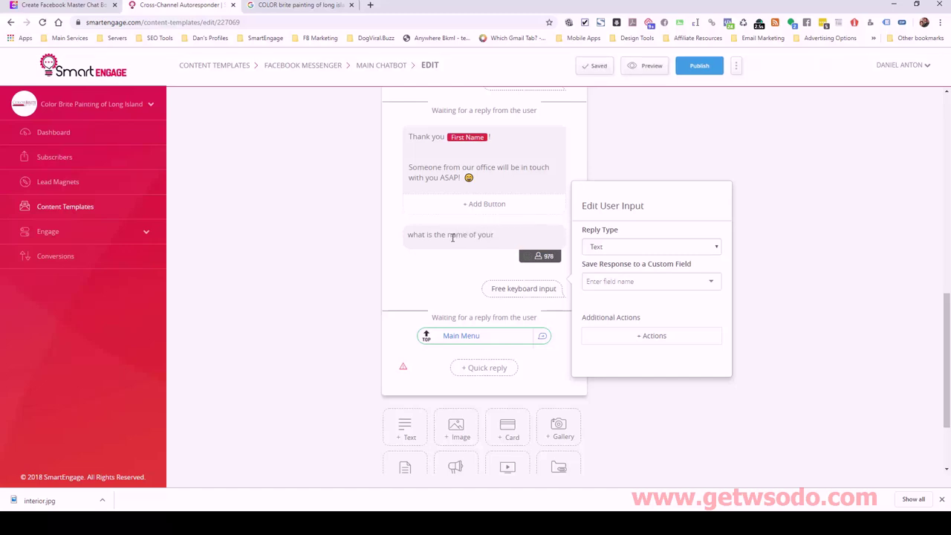
text(business?)
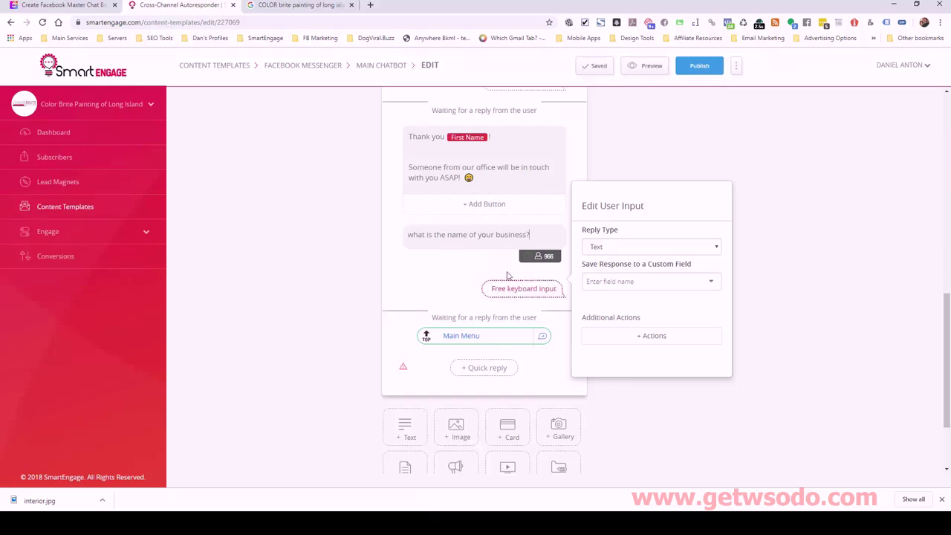
drag(423, 235, 531, 235)
click(543, 237)
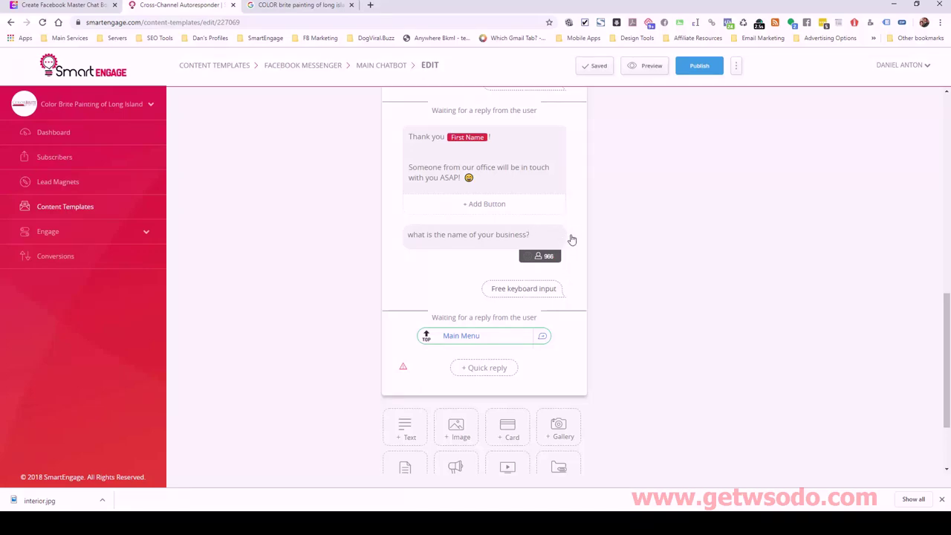
click(573, 235)
click(559, 198)
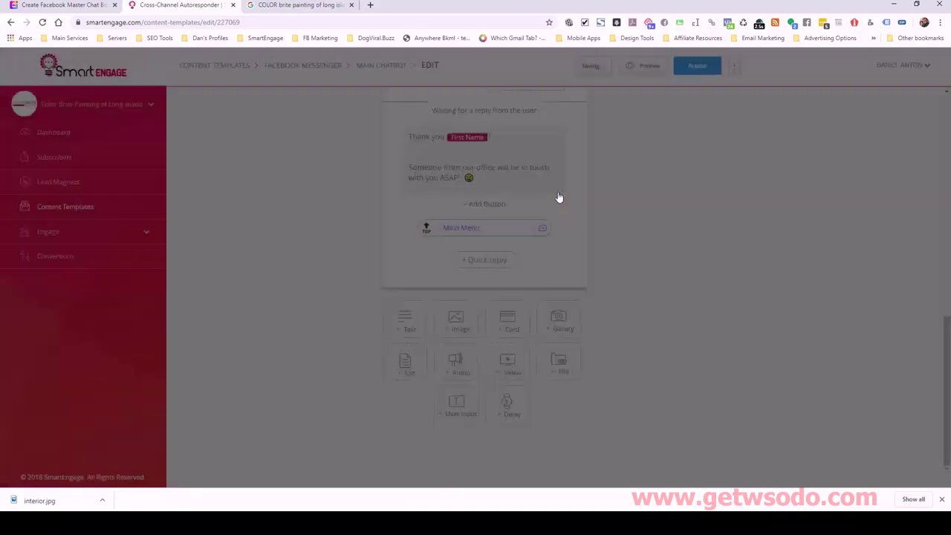
Save the project summary's text reply to project_description, then bring up the email question's settings
scroll(529, 244, up, 5)
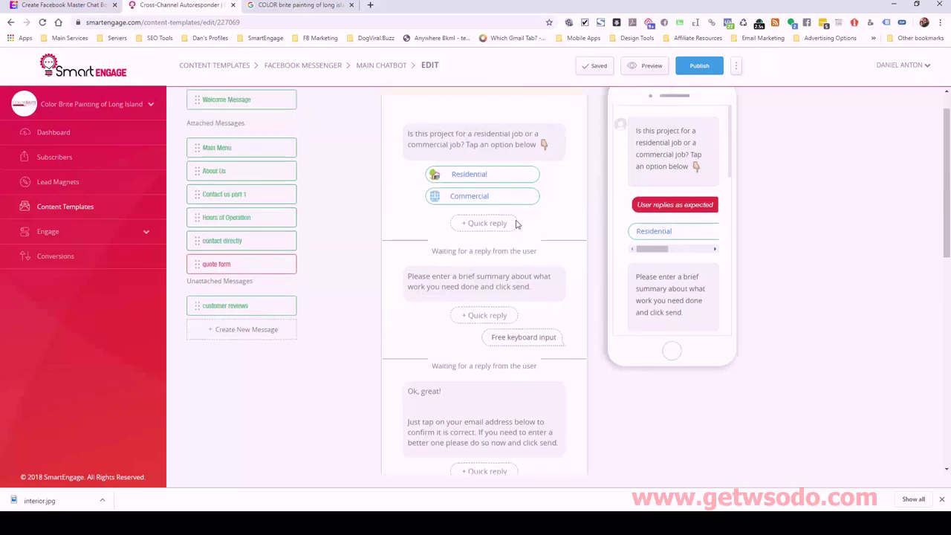
scroll(517, 225, up, 1)
click(480, 170)
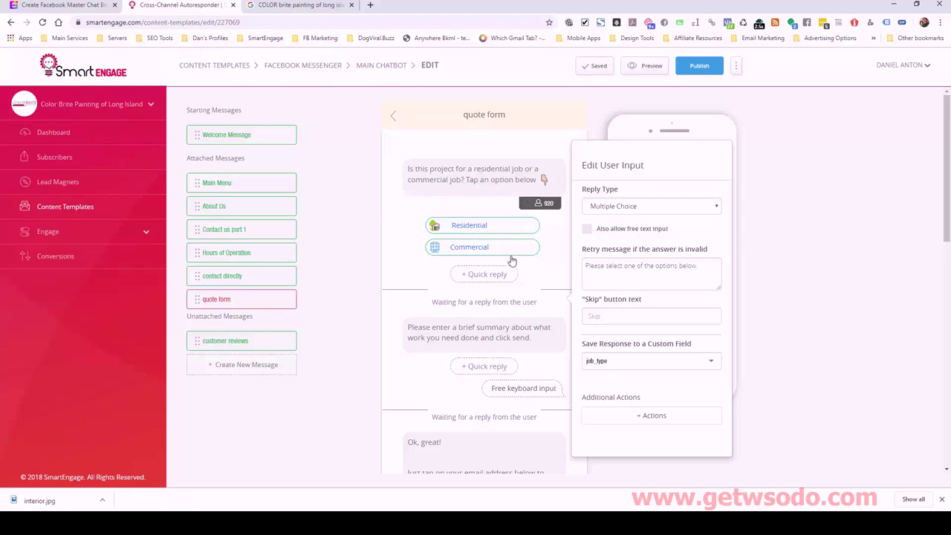
click(460, 336)
scroll(458, 331, down, 2)
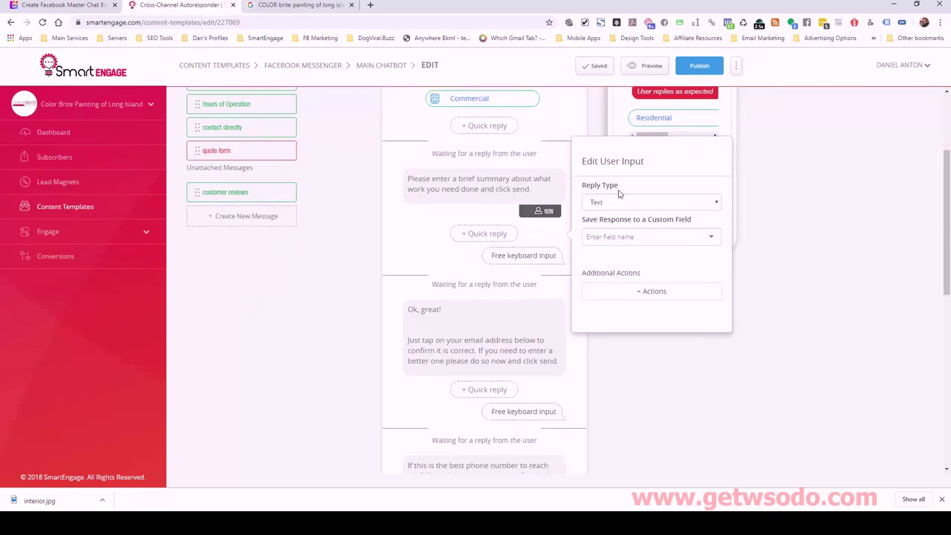
click(621, 239)
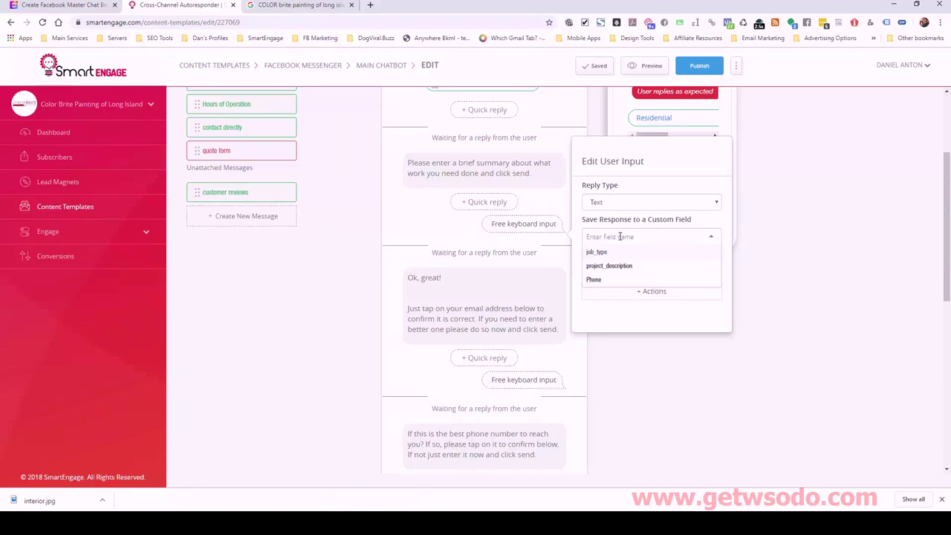
click(616, 268)
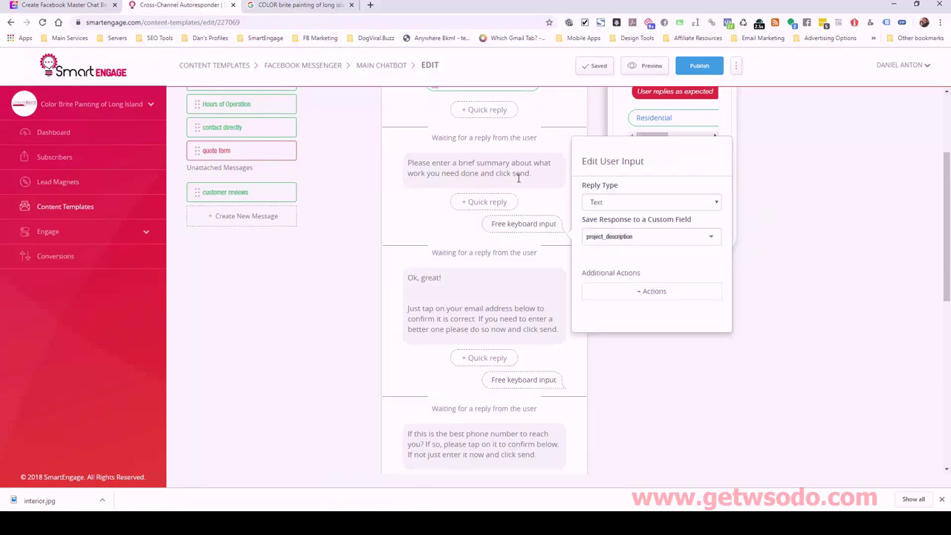
click(519, 175)
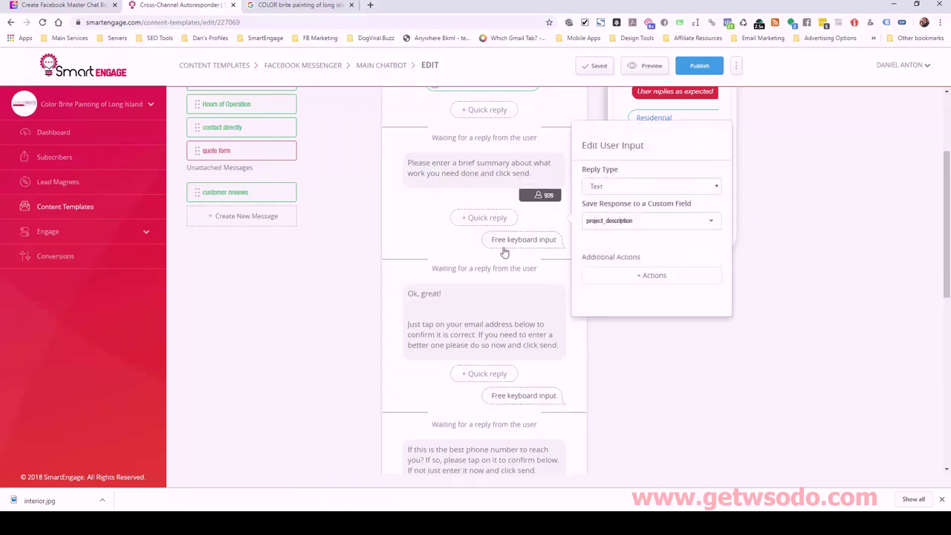
click(495, 310)
scroll(513, 290, down, 1)
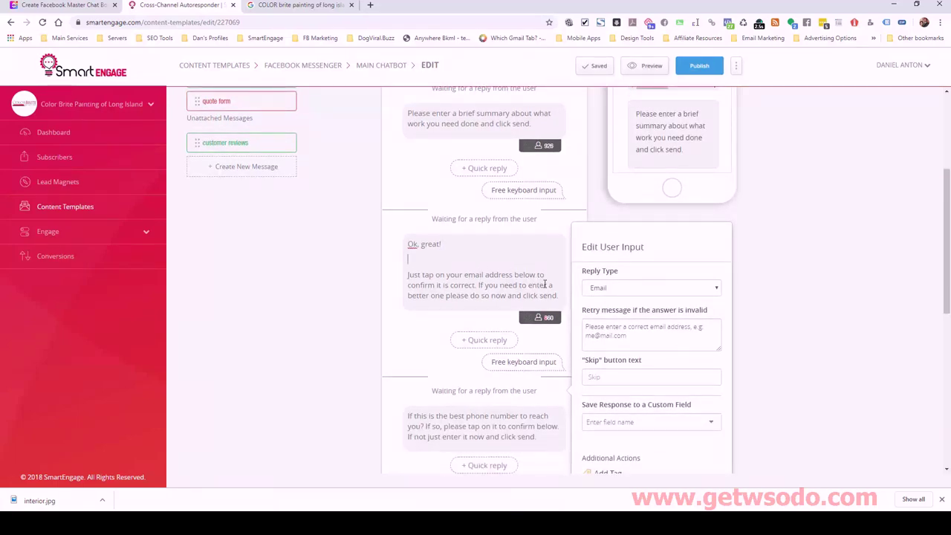
Review the Email reply settings, then show the phone question's Phone-type, Phone-field settings
scroll(569, 289, down, 1)
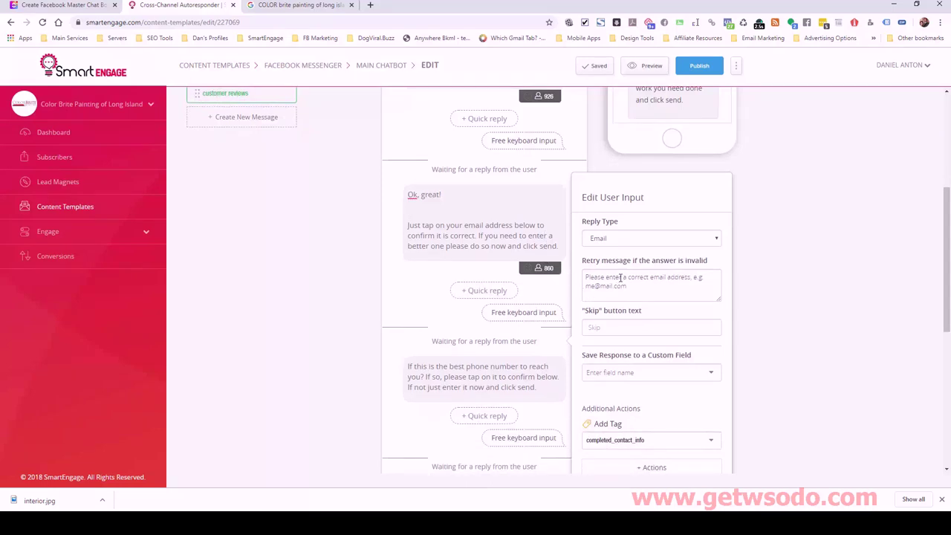
scroll(660, 309, down, 2)
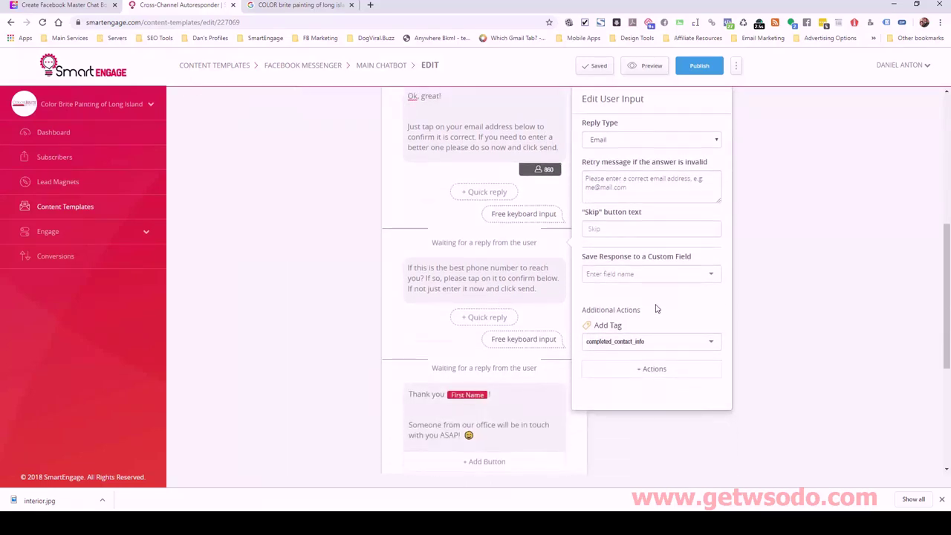
scroll(659, 309, up, 2)
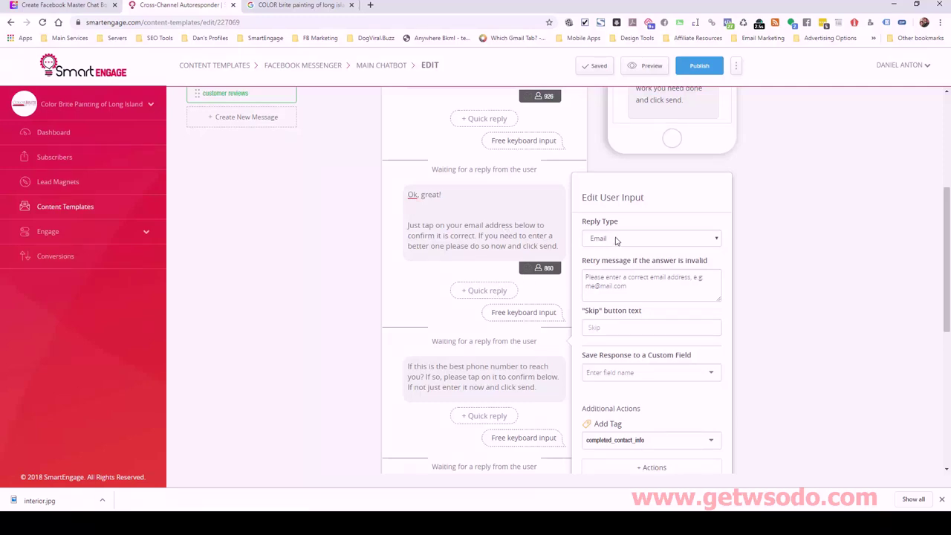
scroll(617, 327, down, 1)
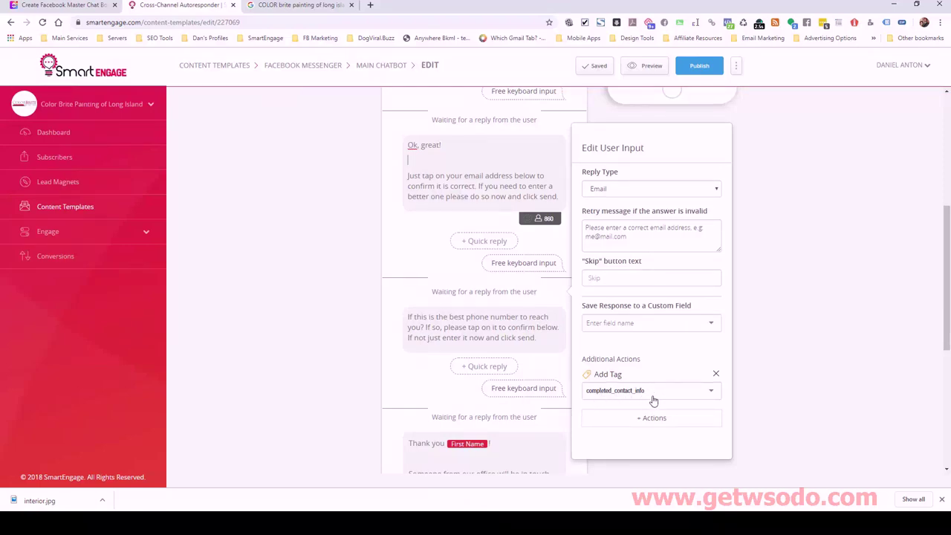
click(510, 333)
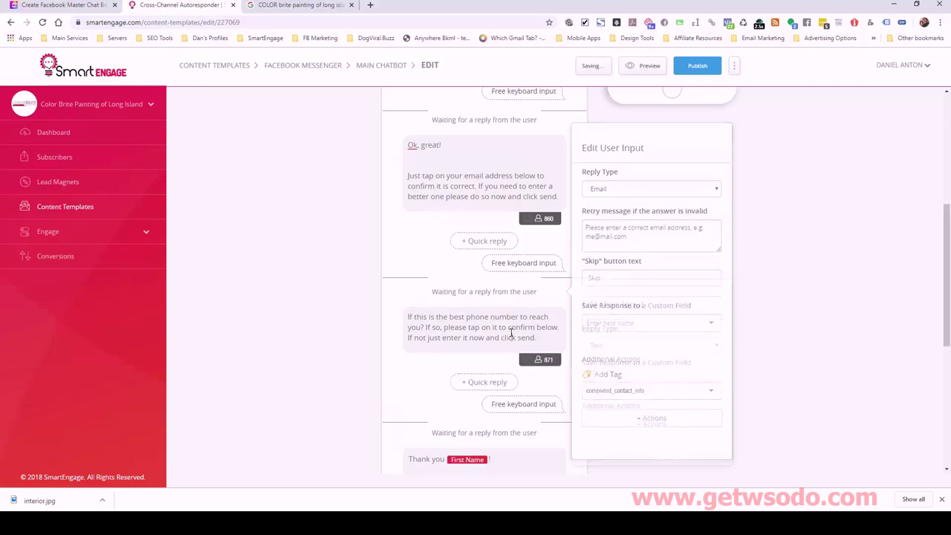
scroll(488, 330, down, 2)
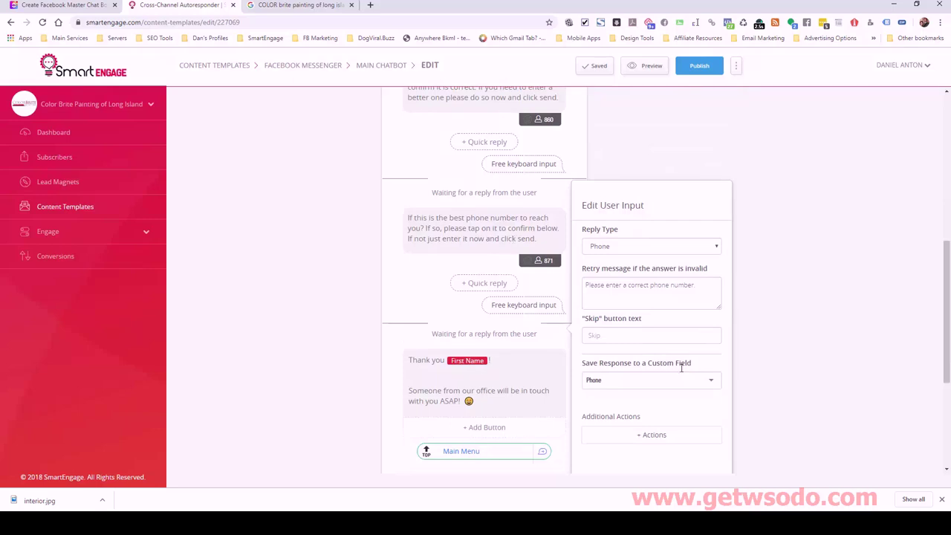
Clear Phone so the phone-number reply saves to no custom field, and close the panel
click(715, 382)
key(BackSpace)
key(BackSpace)
key(BackSpace)
key(BackSpace)
key(BackSpace)
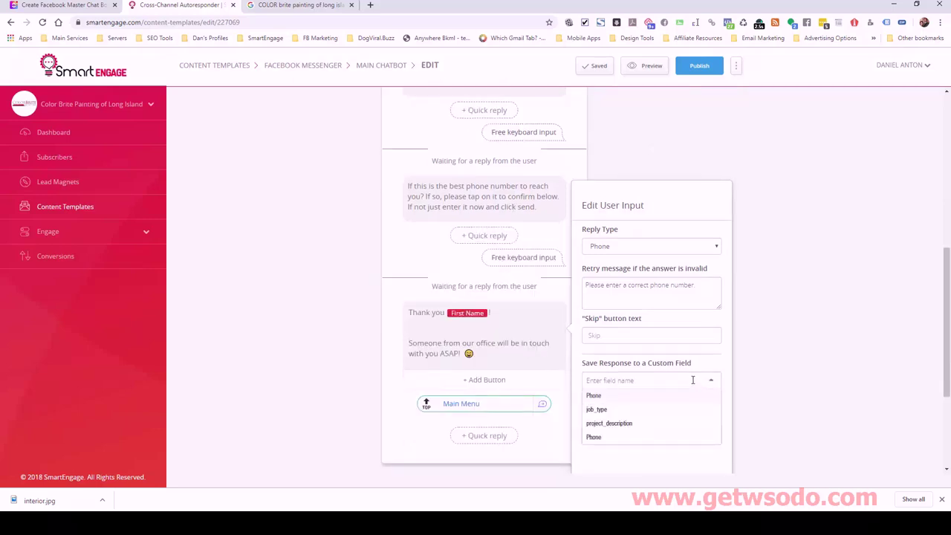
click(709, 370)
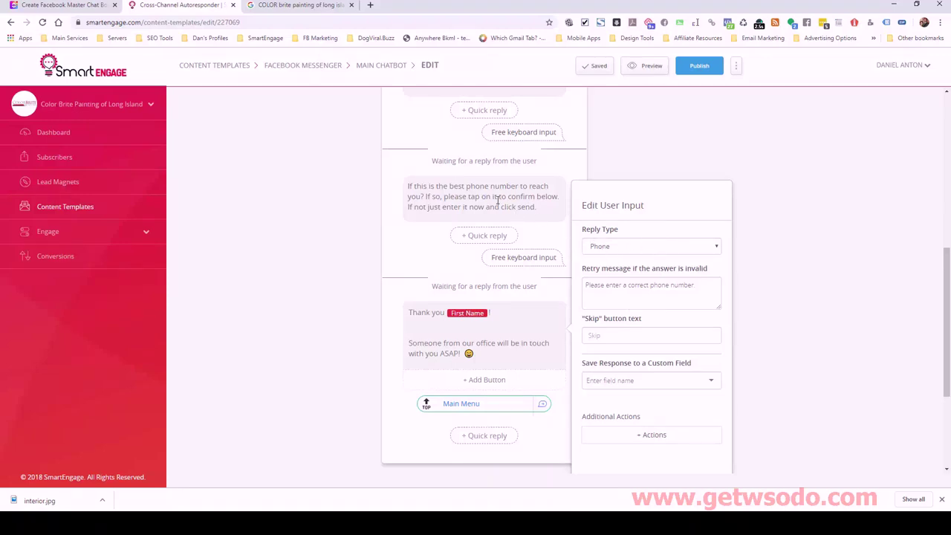
mouse_move(556, 197)
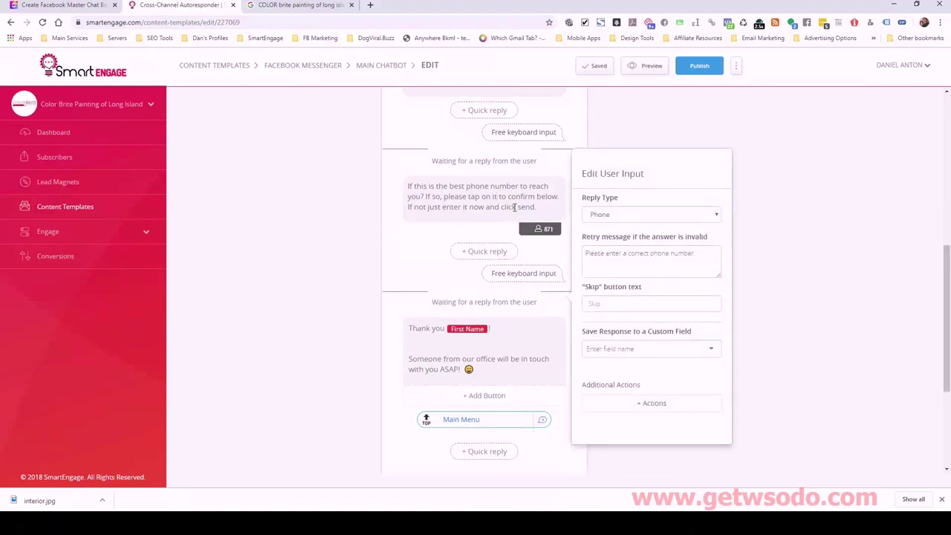
click(508, 207)
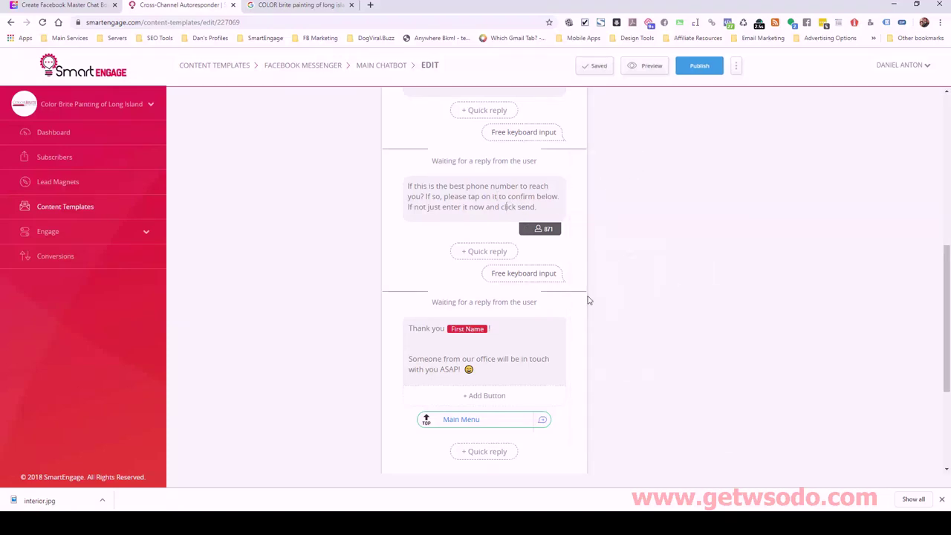
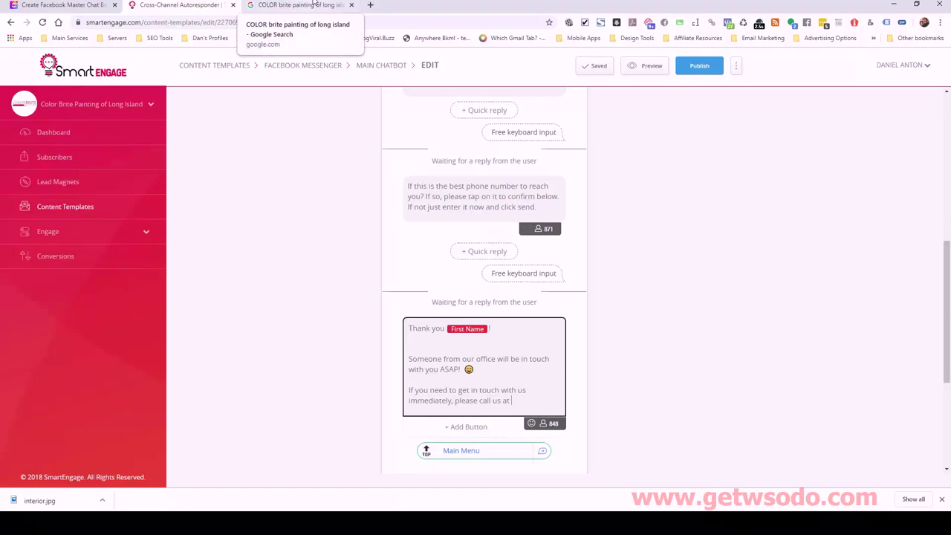
Load colorbritepainting.com in the Google tab
click(299, 5)
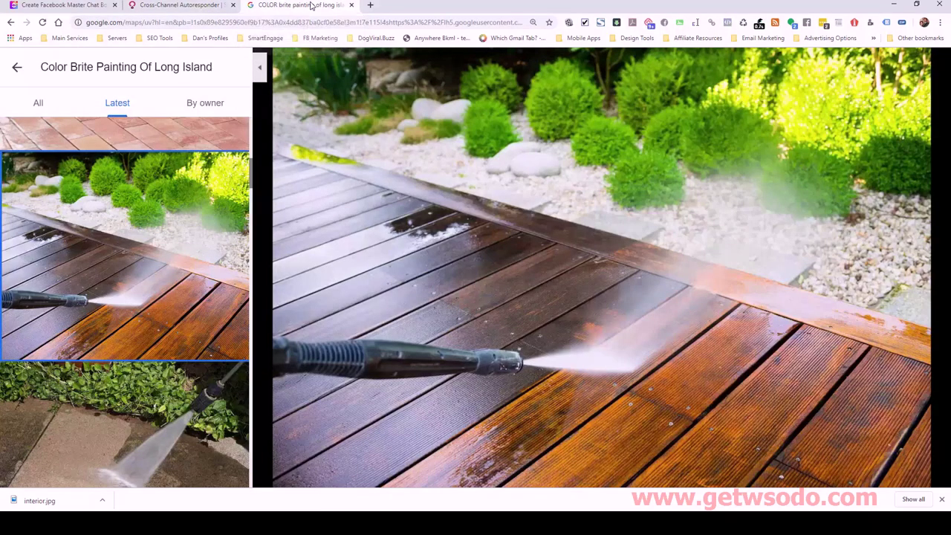
click(277, 21)
text(colorbritepainting.com)
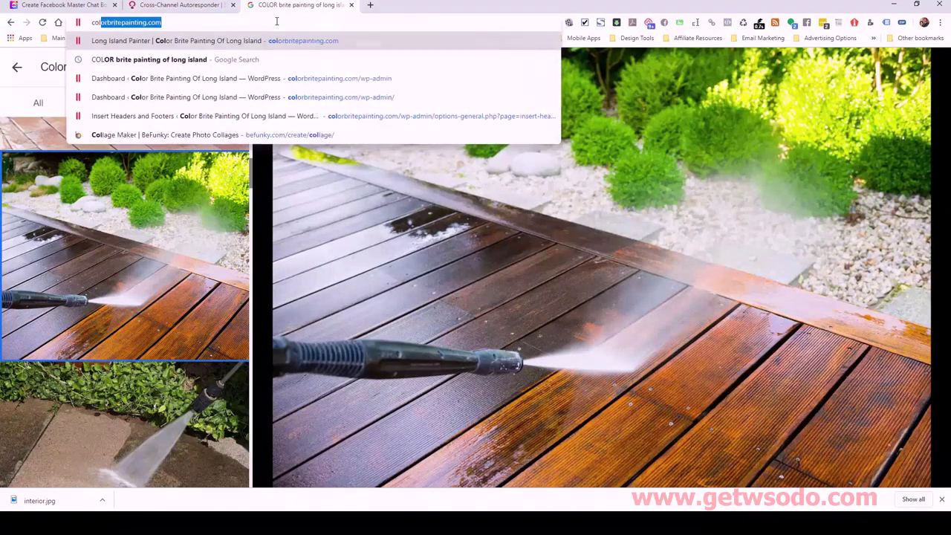
key(Return)
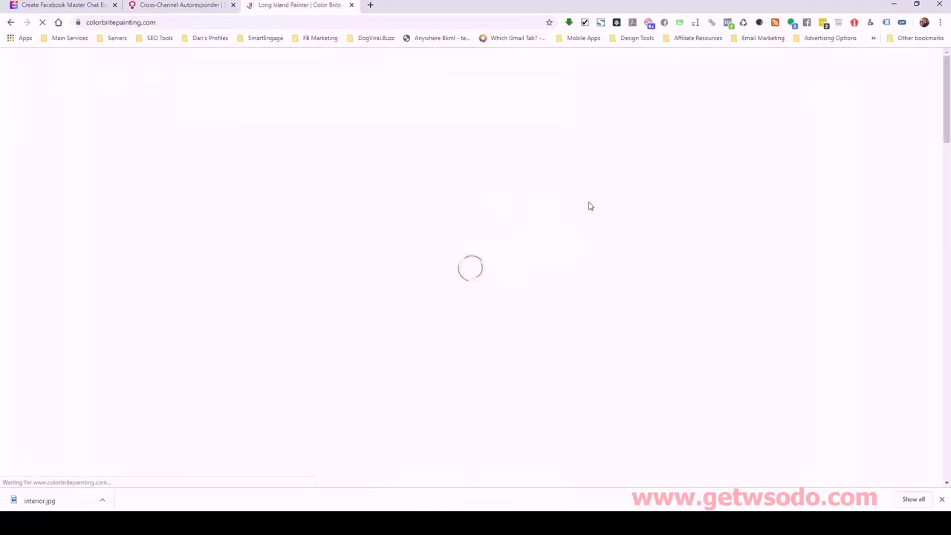
Open the Contact us page and copy the company phone number
scroll(764, 99, down, 8)
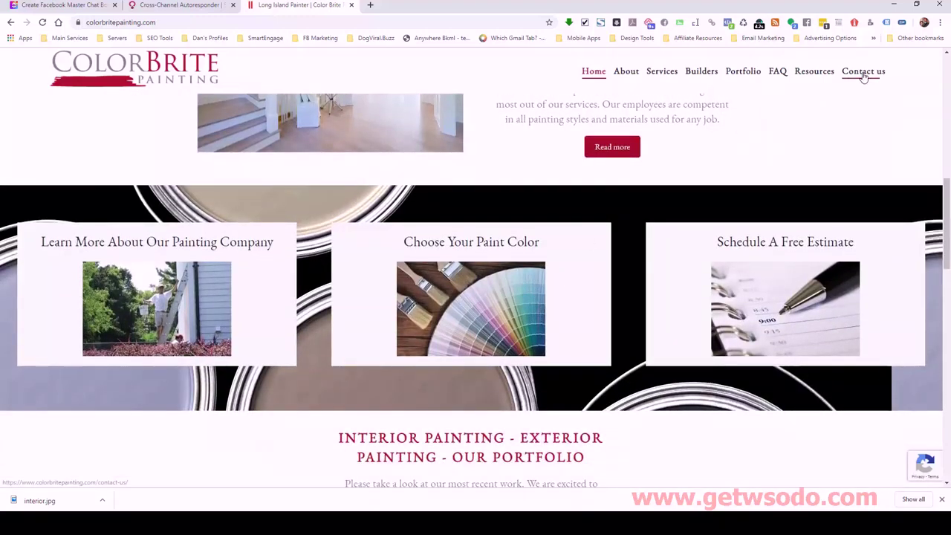
click(864, 71)
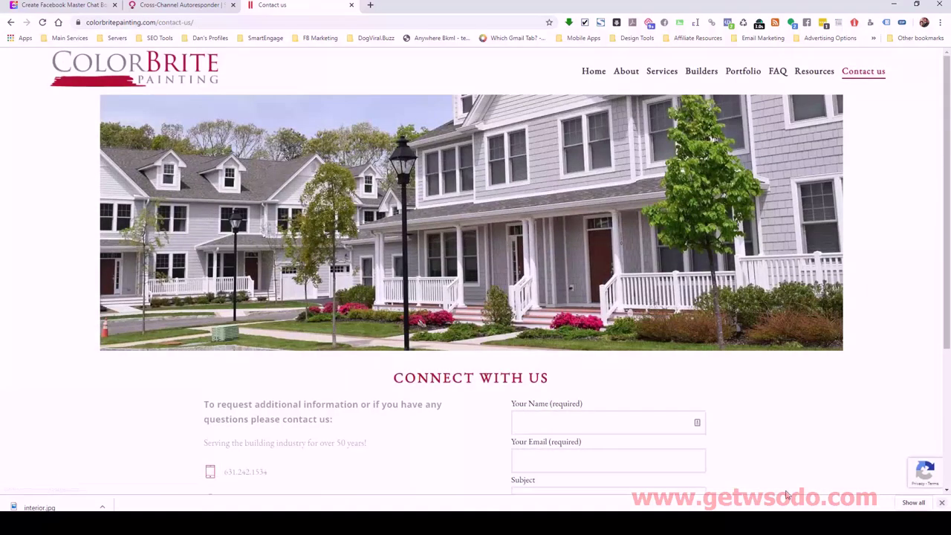
click(940, 500)
scroll(940, 500, down, 3)
drag(275, 281, 232, 283)
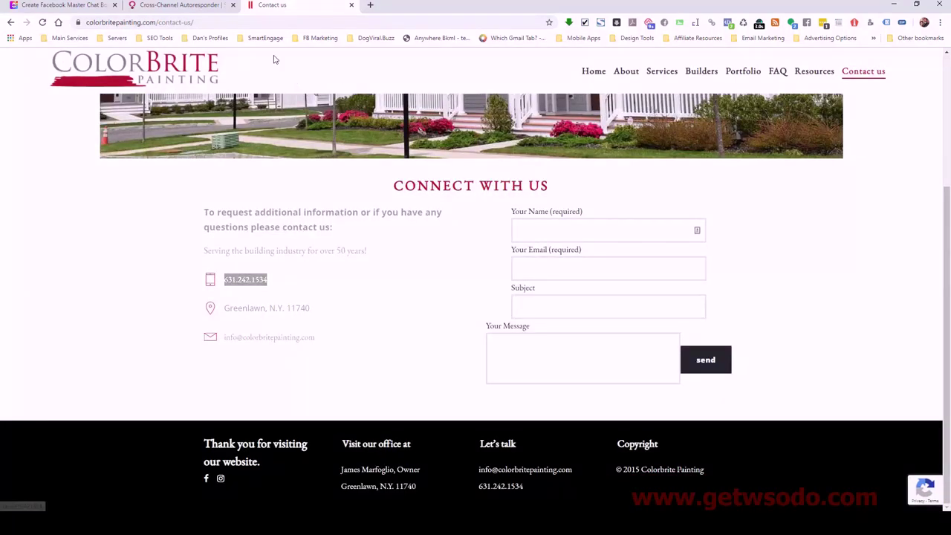
click(187, 6)
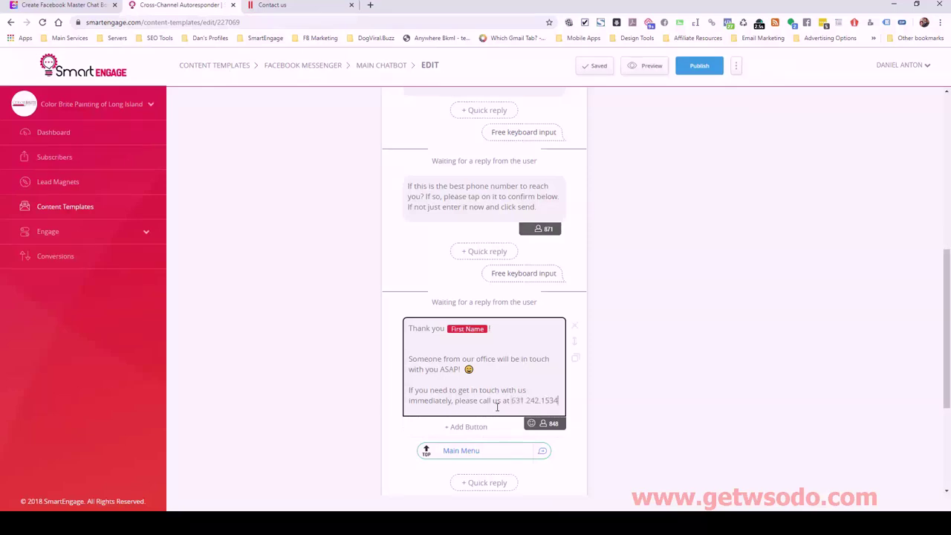
Paste the office number after 'call us at' with dashes, then add 'or by tapping the Call Now button below.'
text(-)
click(537, 411)
key(Delete)
text(-242-)
key(Return)
text(o)
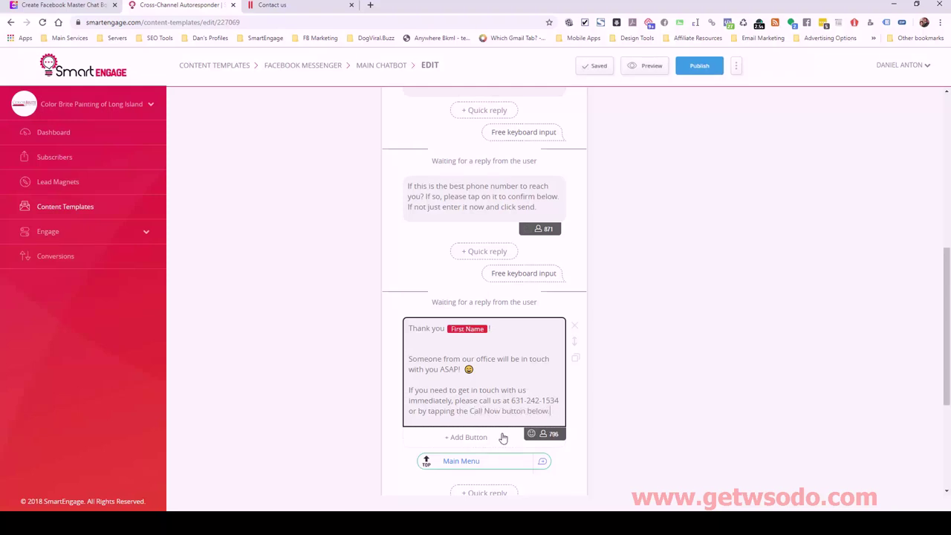
scroll(495, 314, down, 2)
Add a new button titled with a telephone emoji and 'Call Now'
click(479, 295)
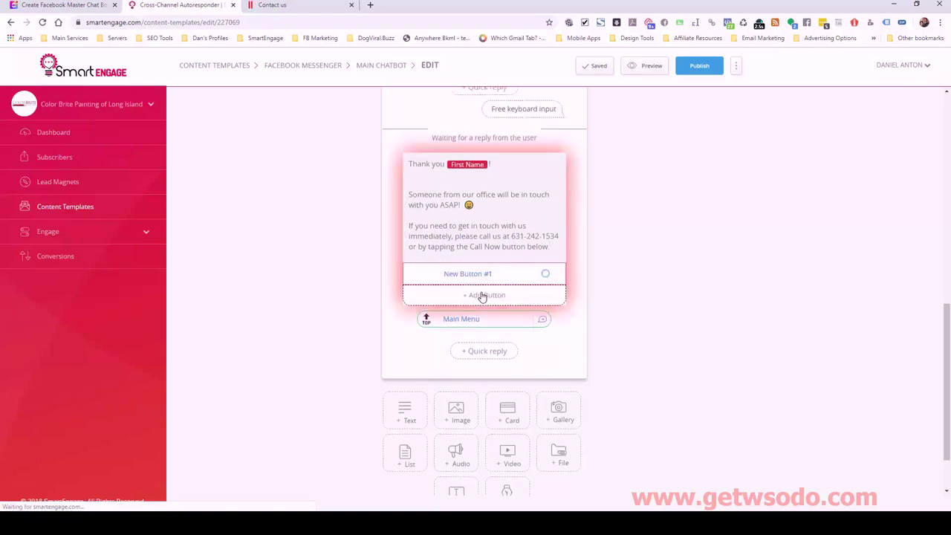
click(493, 273)
drag(648, 258, 592, 260)
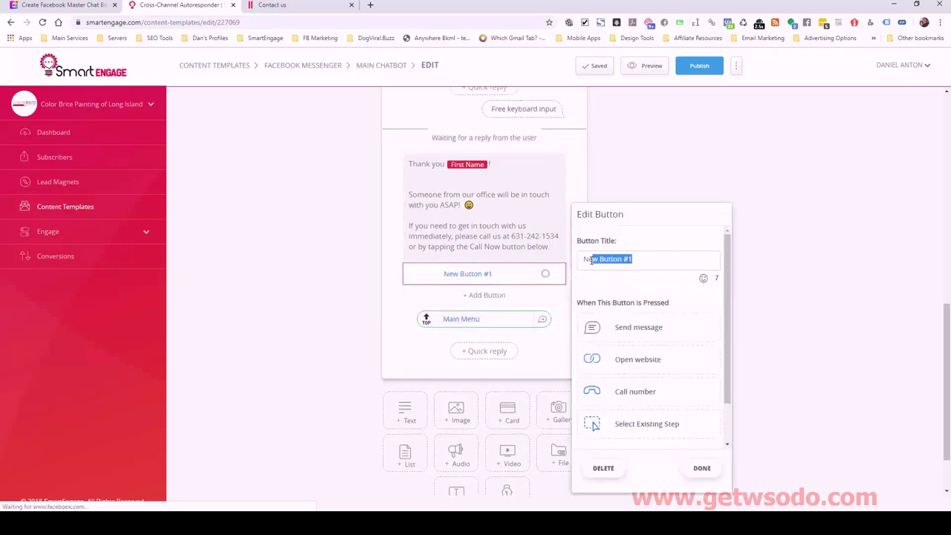
key(BackSpace)
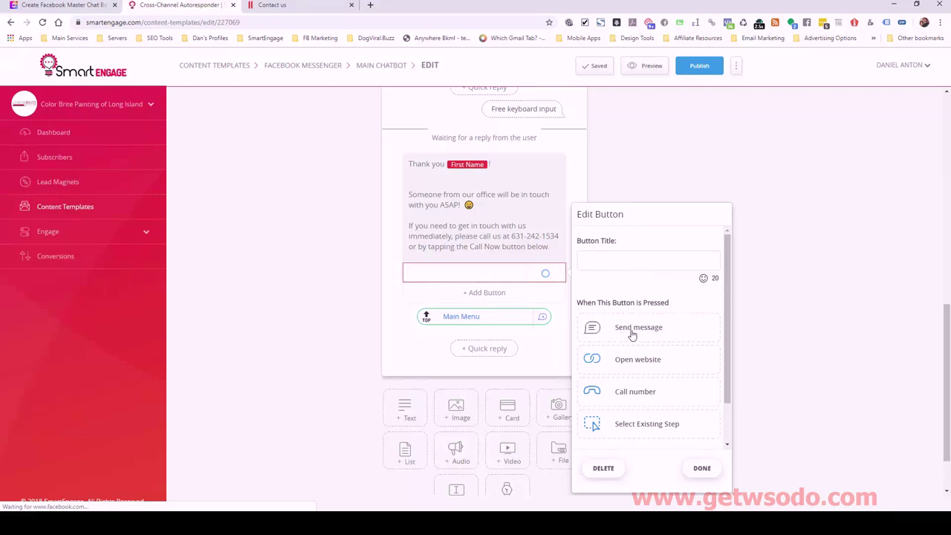
click(703, 278)
click(620, 320)
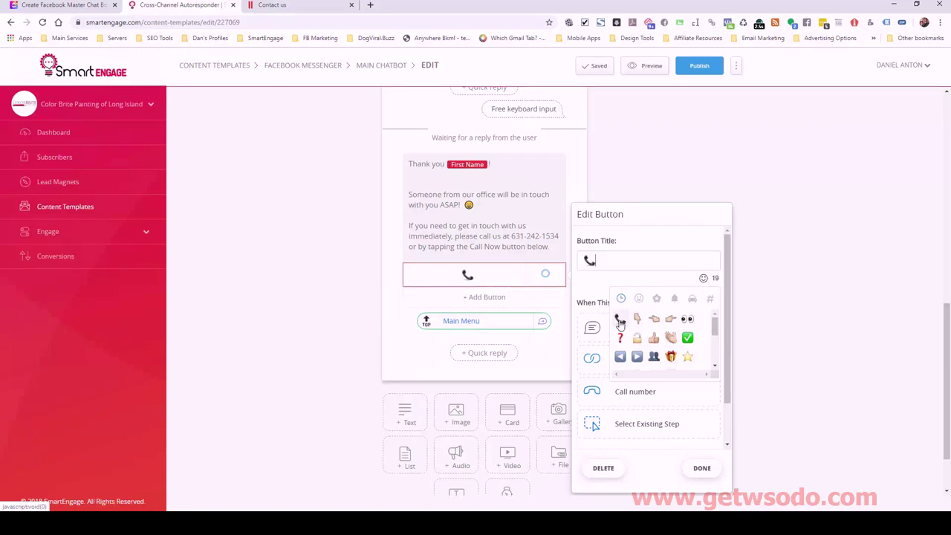
text(Call Now)
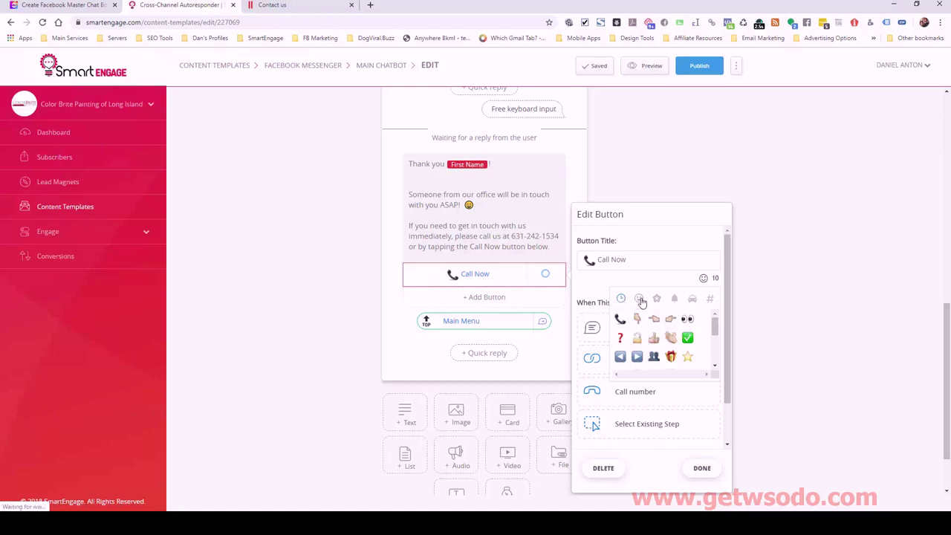
click(693, 300)
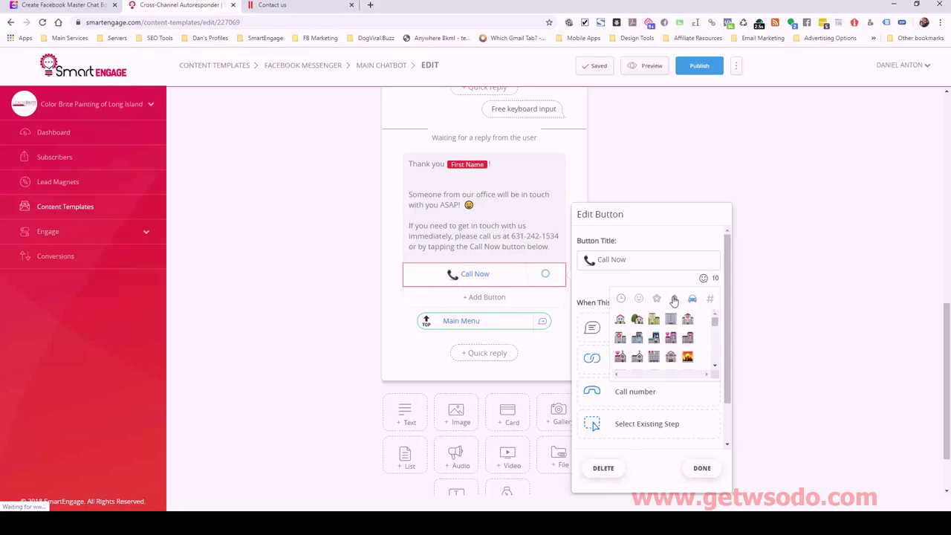
click(674, 299)
scroll(715, 324, down, 2)
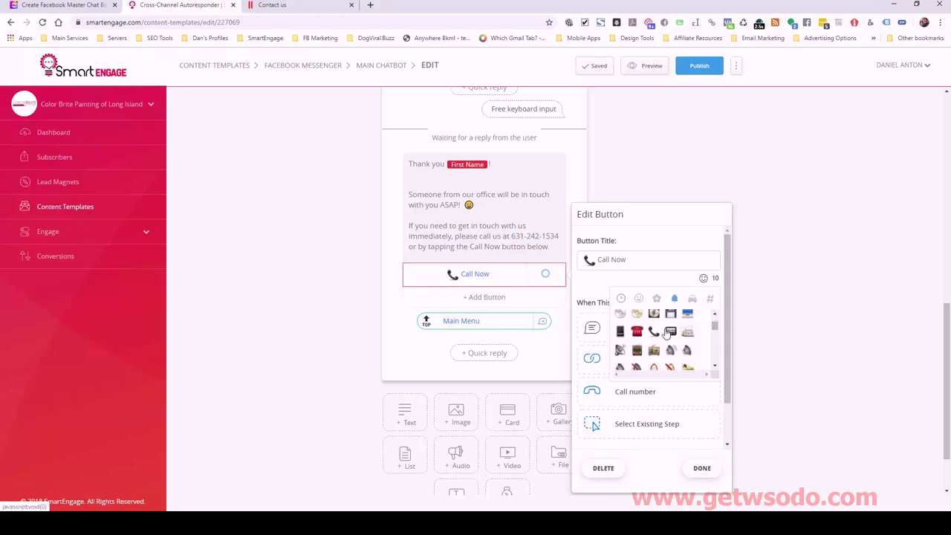
click(638, 266)
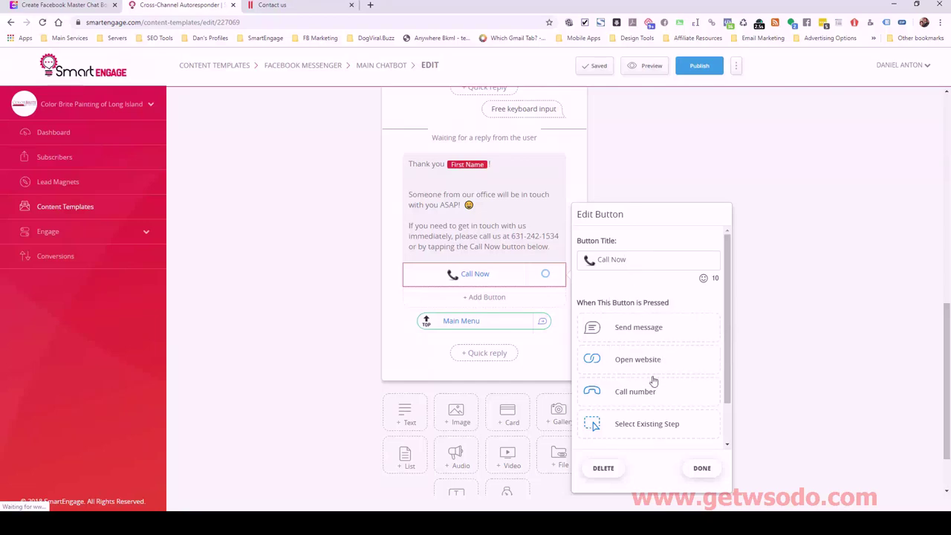
Set the button to call the pasted company phone number and save it
click(631, 394)
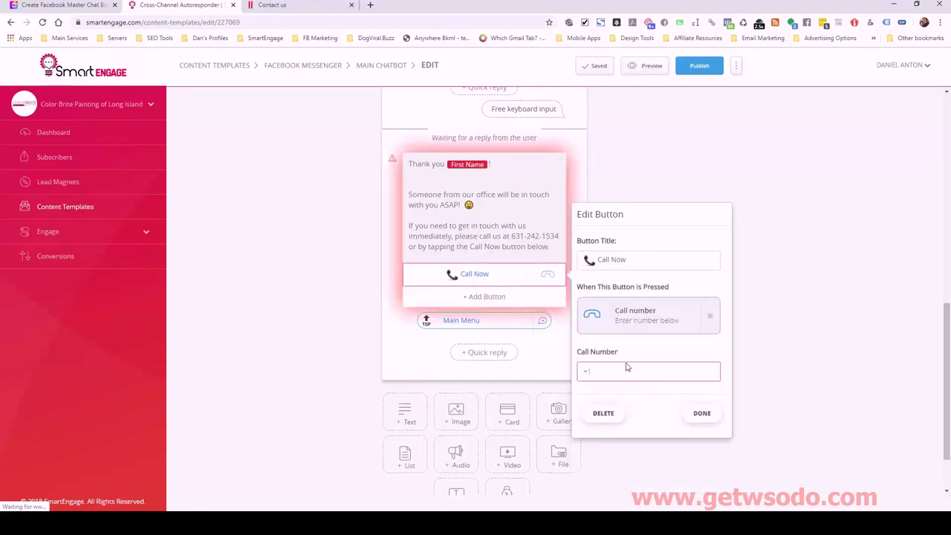
key(ctrl+v)
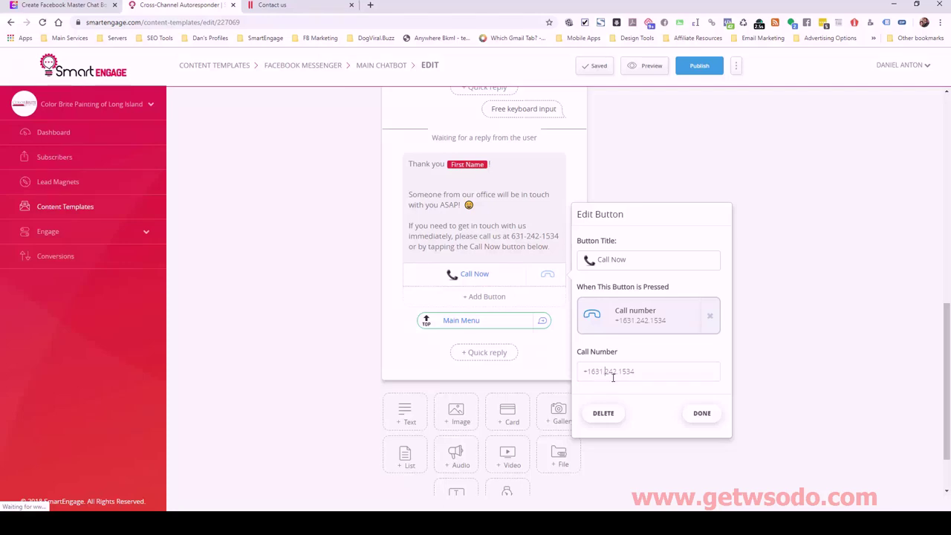
key(BackSpace)
key(BackSpace)
click(567, 297)
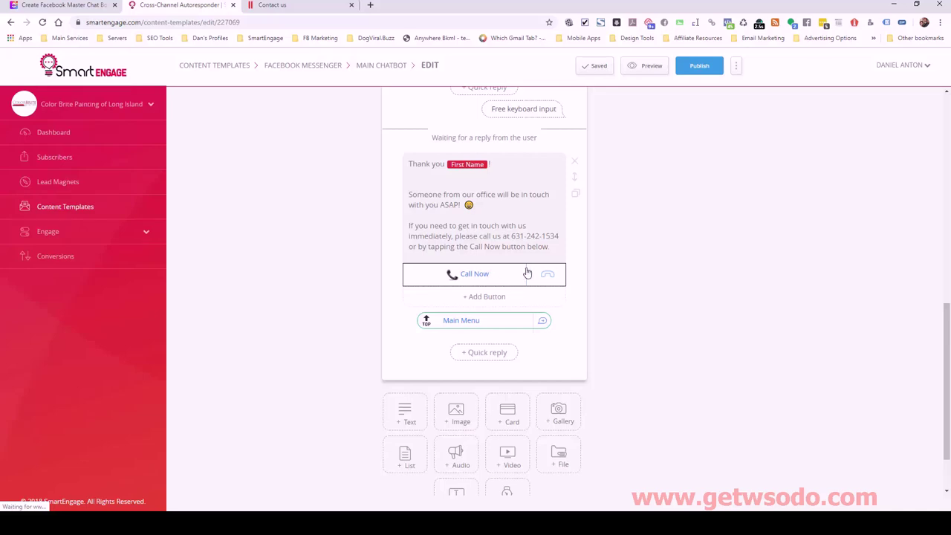
scroll(487, 320, up, 2)
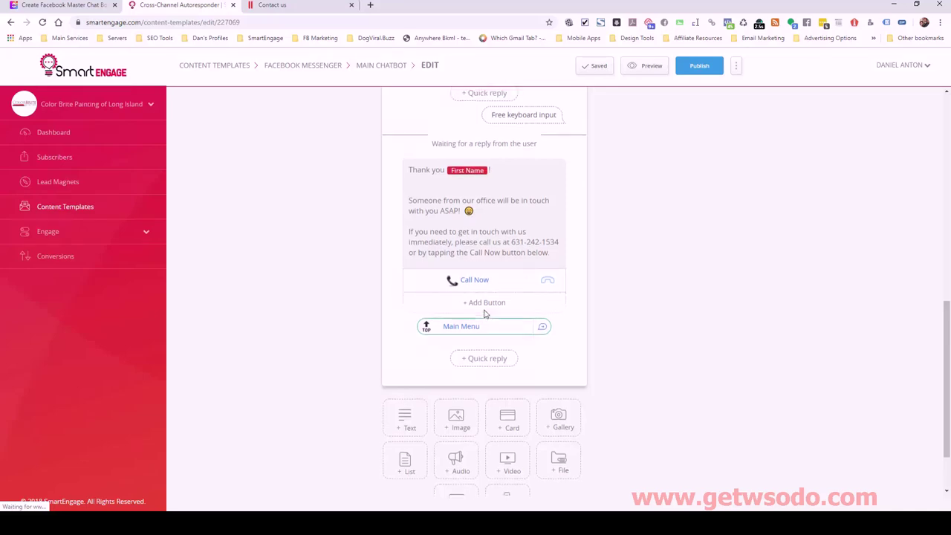
scroll(484, 364, up, 5)
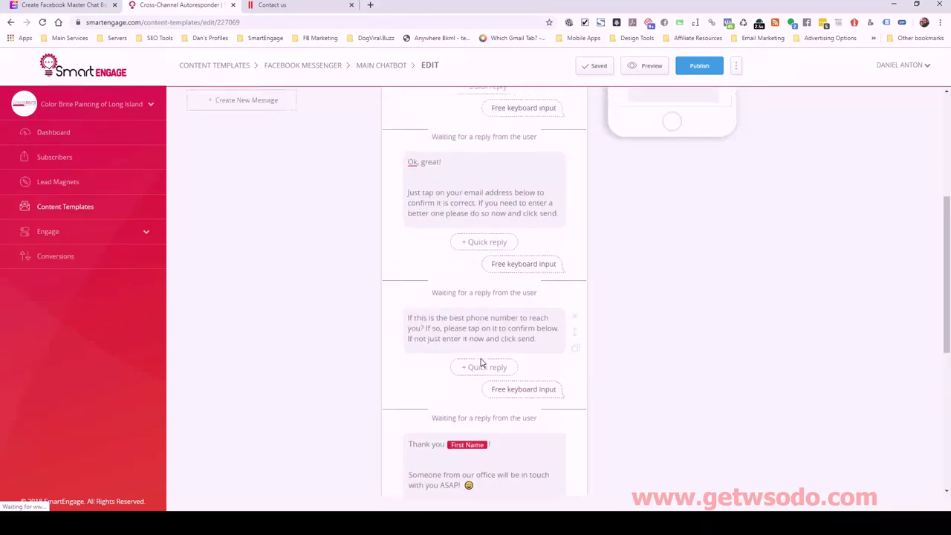
scroll(471, 328, up, 1)
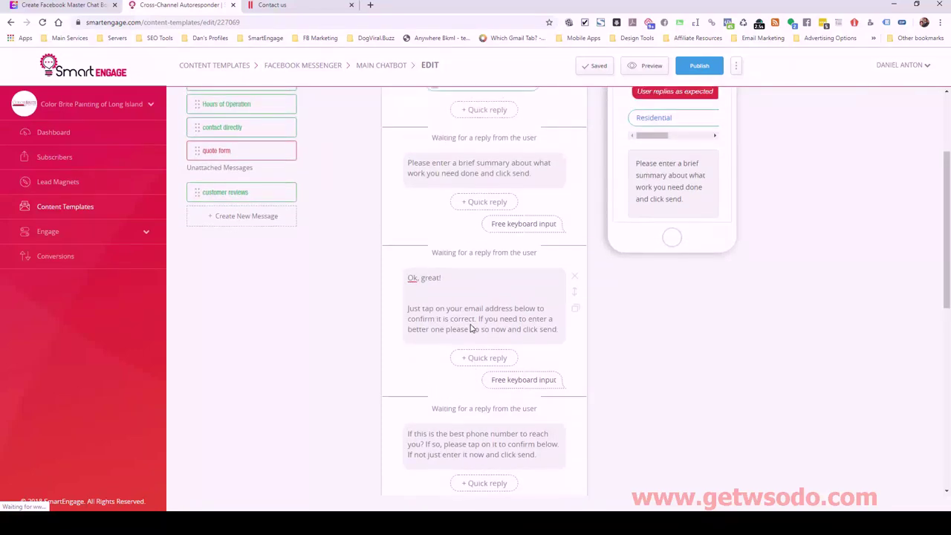
scroll(486, 301, up, 2)
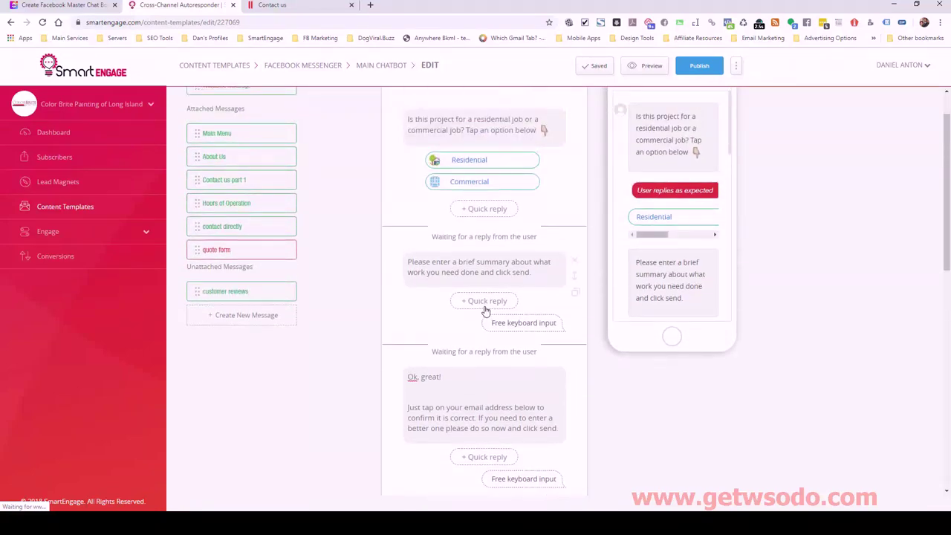
scroll(486, 311, up, 1)
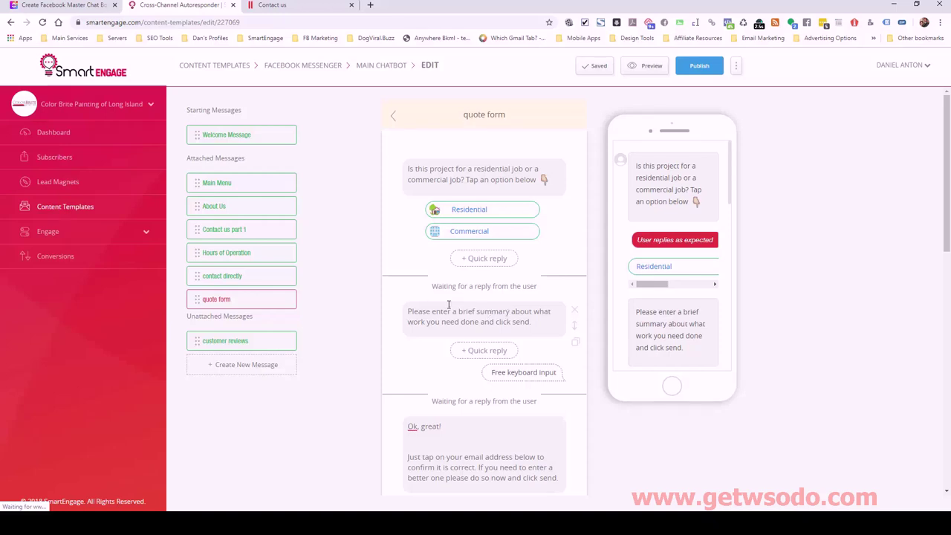
drag(412, 313, 559, 324)
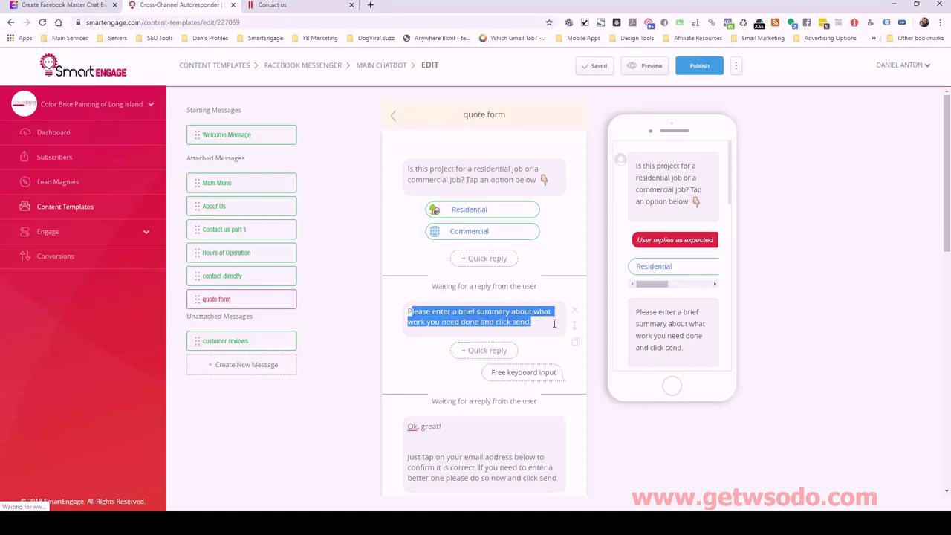
click(550, 325)
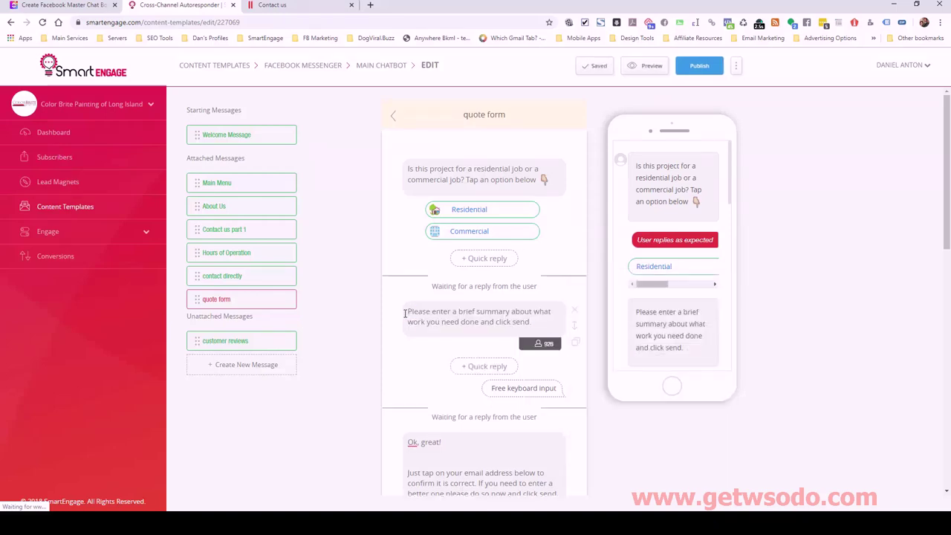
drag(405, 313, 425, 312)
click(560, 318)
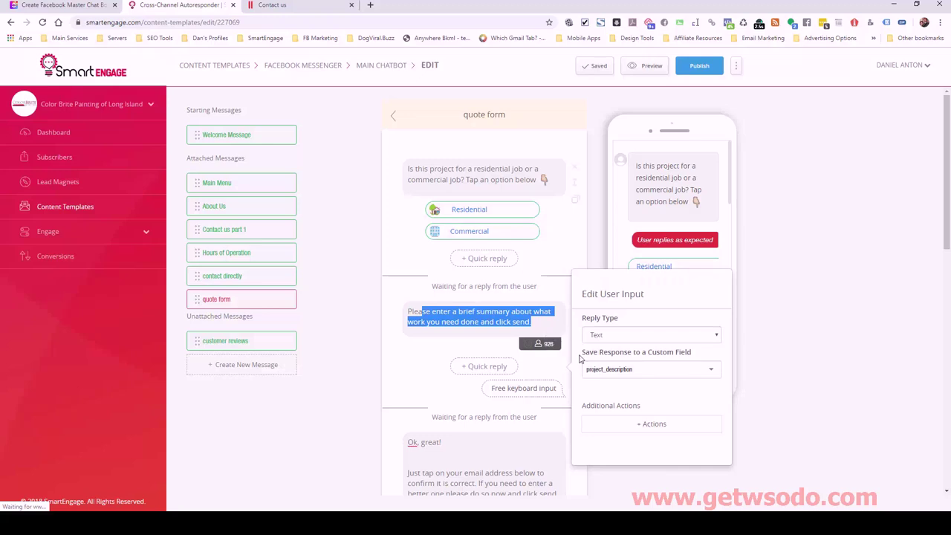
click(535, 323)
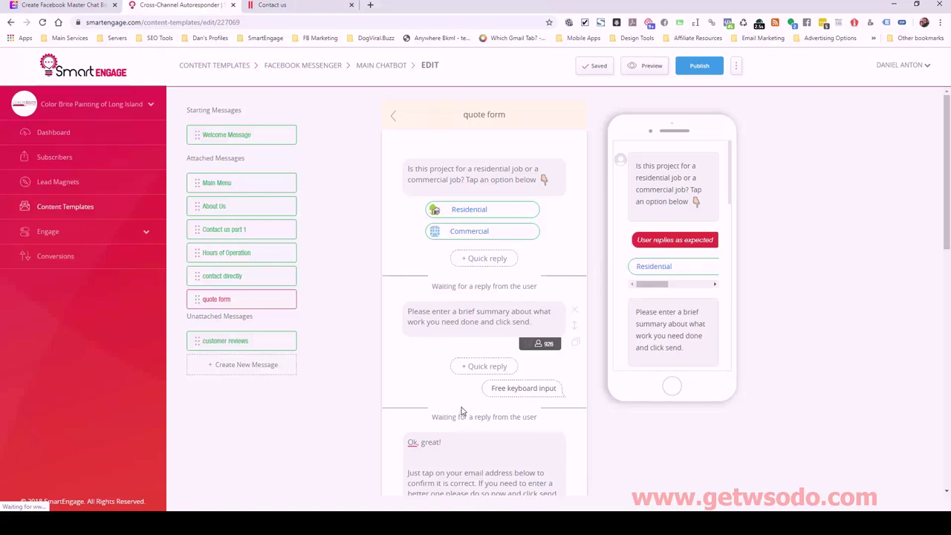
scroll(460, 411, down, 10)
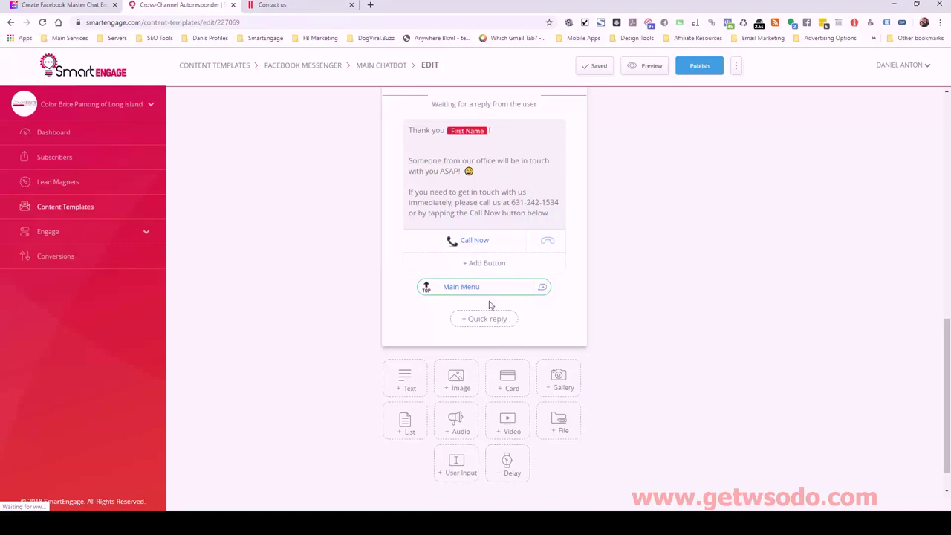
Open the Main Menu gallery and check the Exterior Painting and Pressure Washing estimate buttons
click(465, 292)
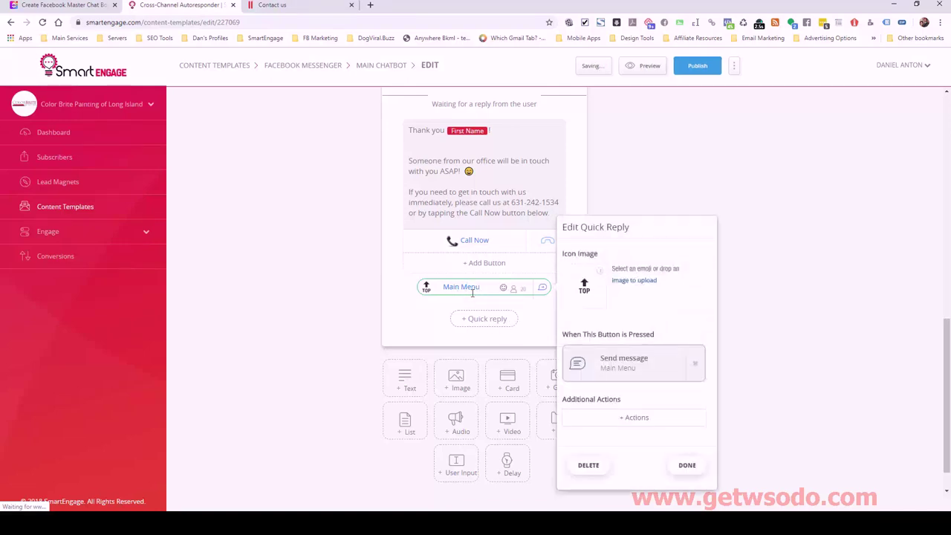
click(629, 367)
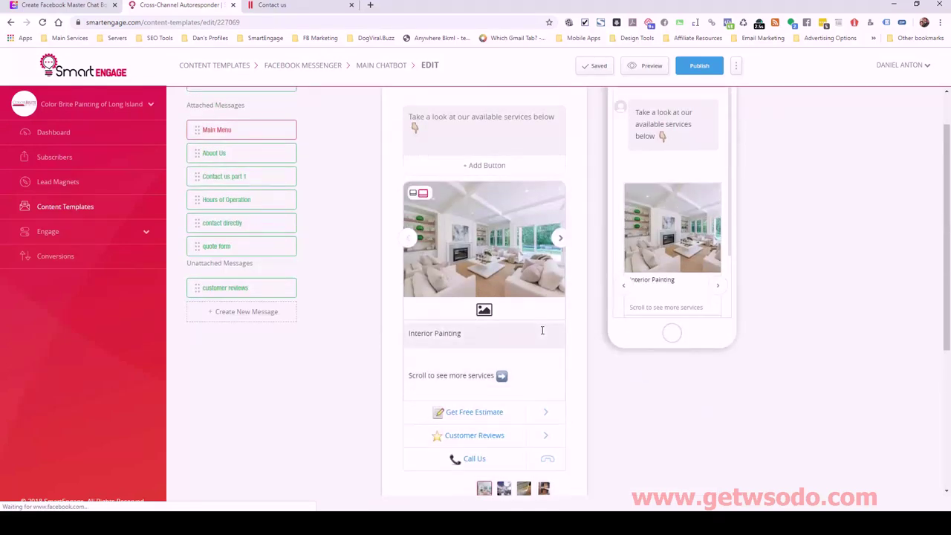
click(559, 240)
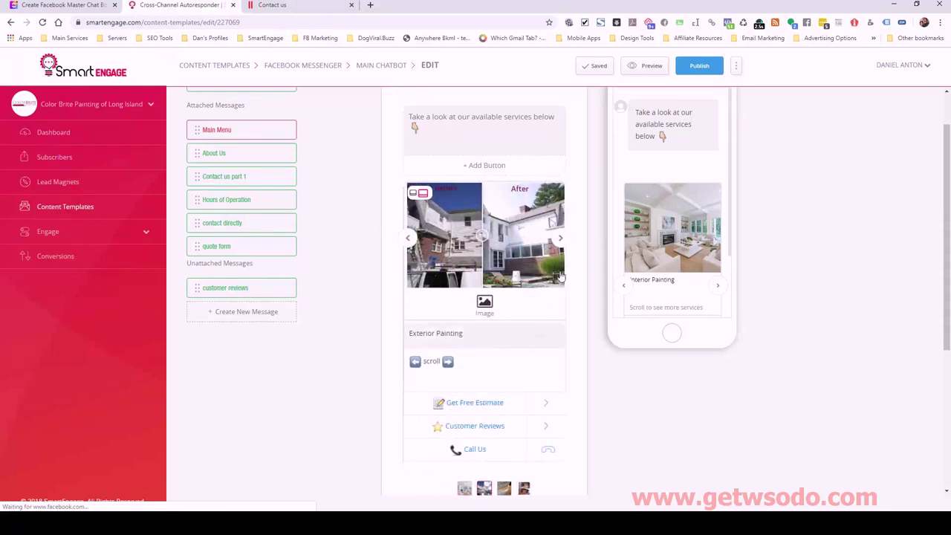
click(409, 239)
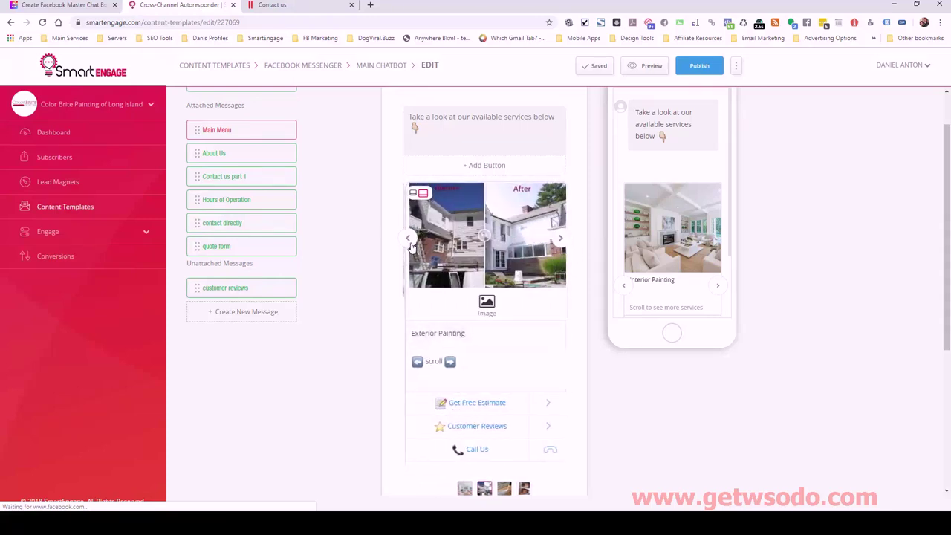
click(560, 239)
click(486, 406)
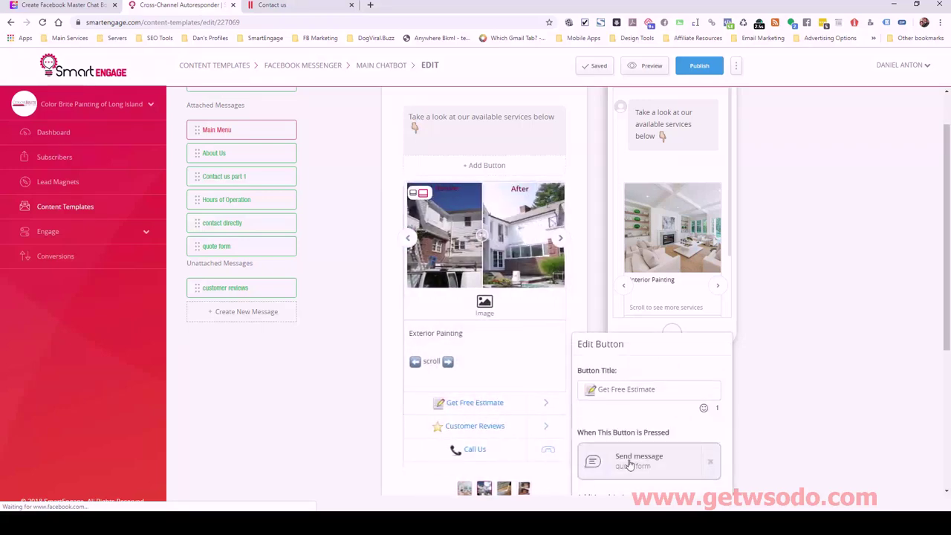
click(559, 241)
click(559, 245)
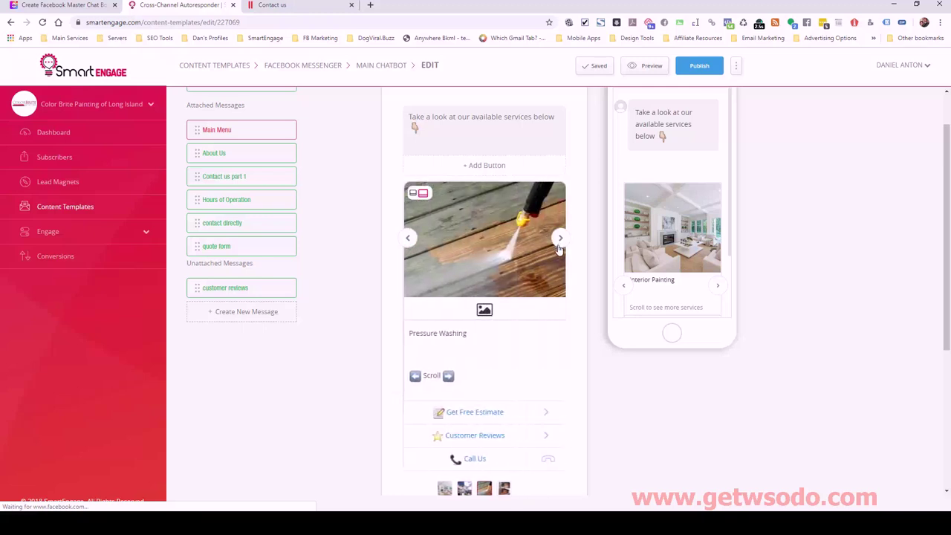
click(484, 412)
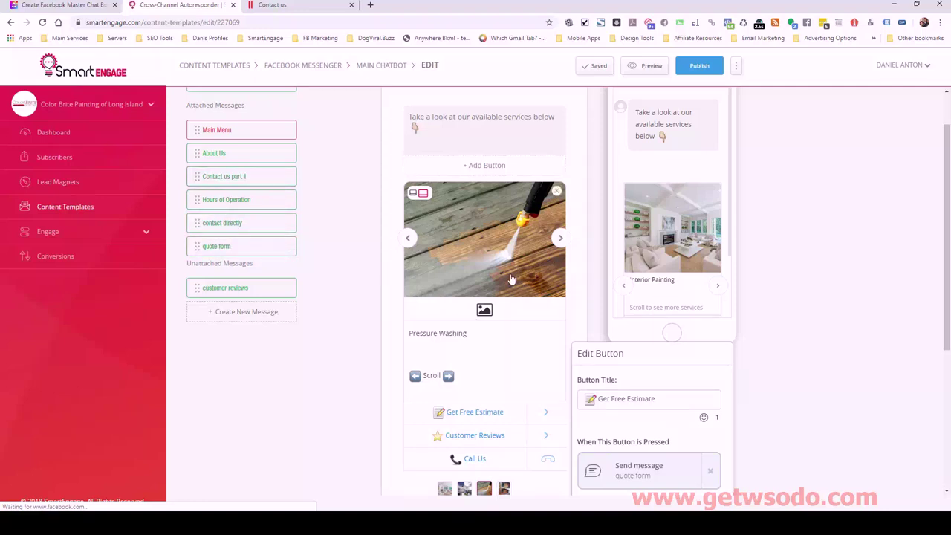
click(562, 243)
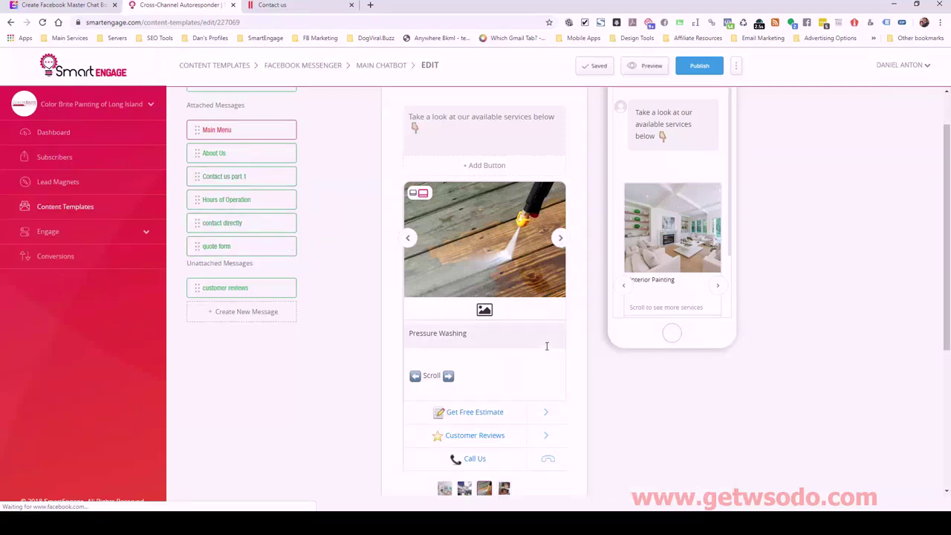
Check the Cedar Restoration estimate button, then open the Customer Reviews button's settings
scroll(550, 327, down, 1)
click(562, 189)
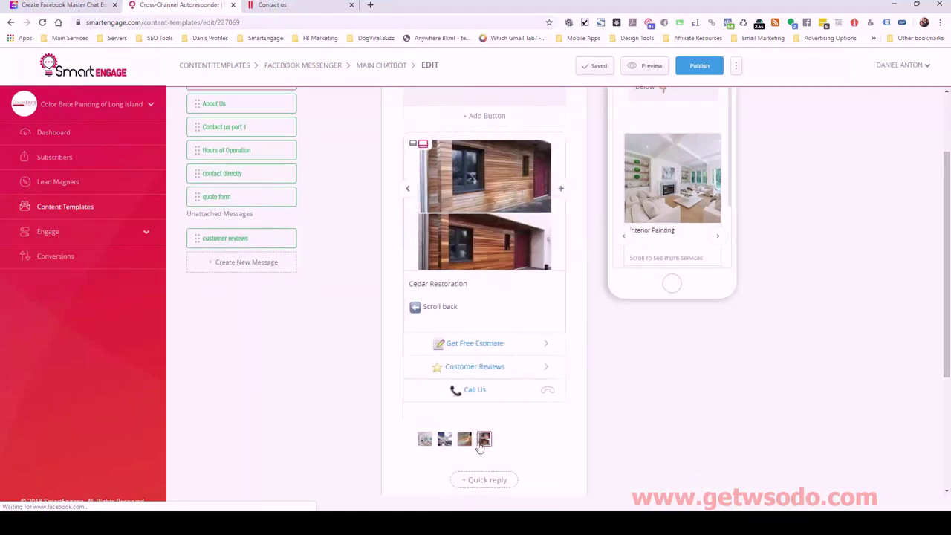
click(471, 346)
click(410, 191)
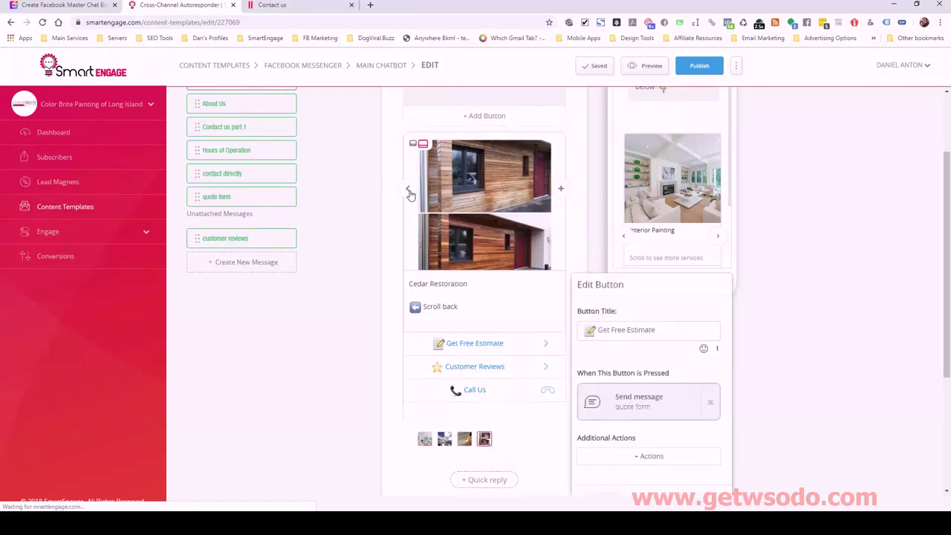
click(410, 191)
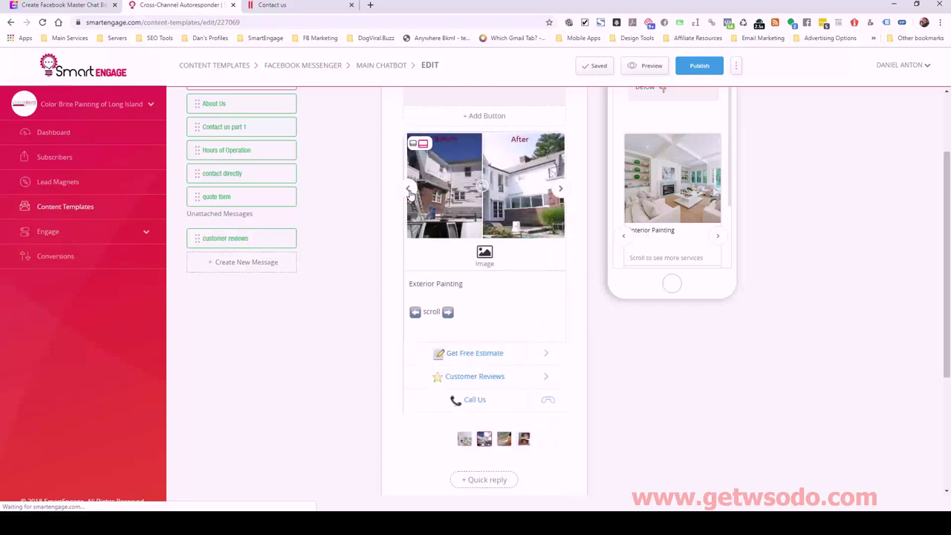
click(410, 191)
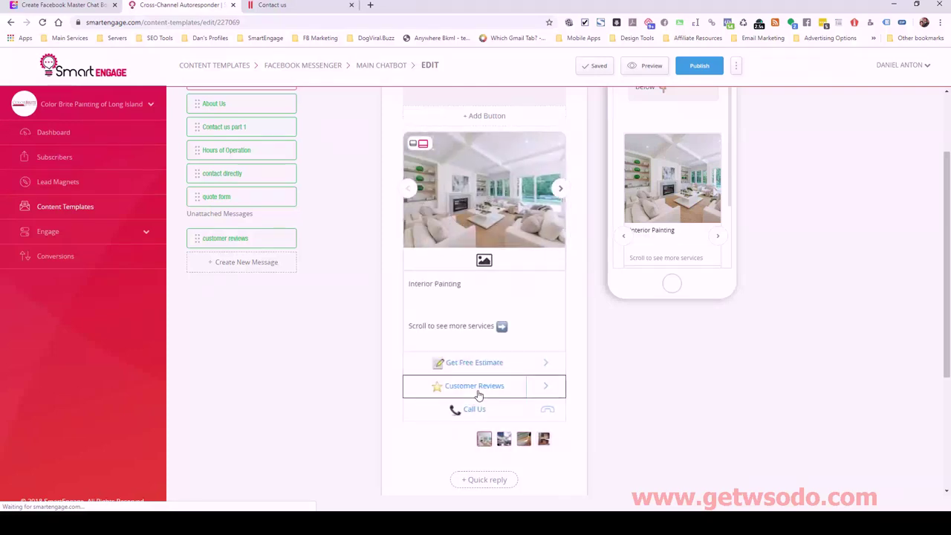
click(478, 395)
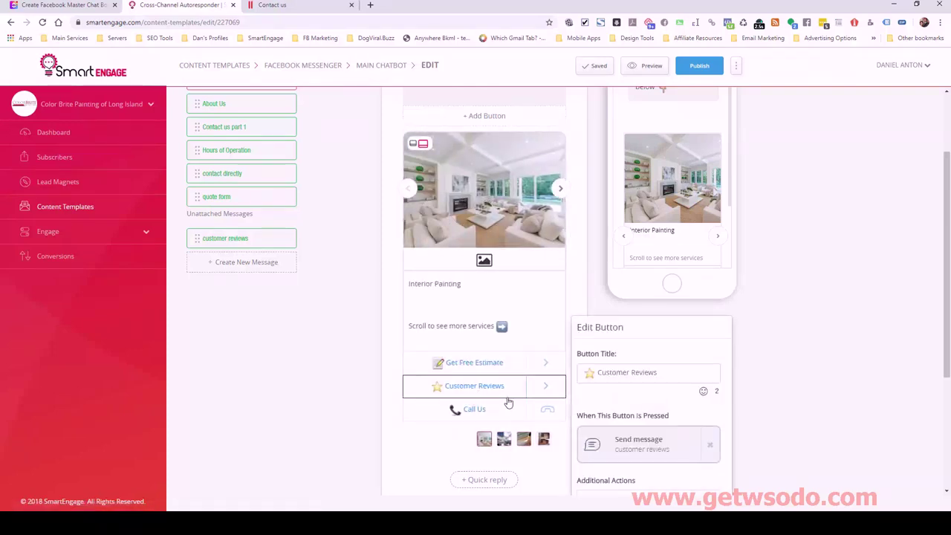
scroll(572, 394, down, 3)
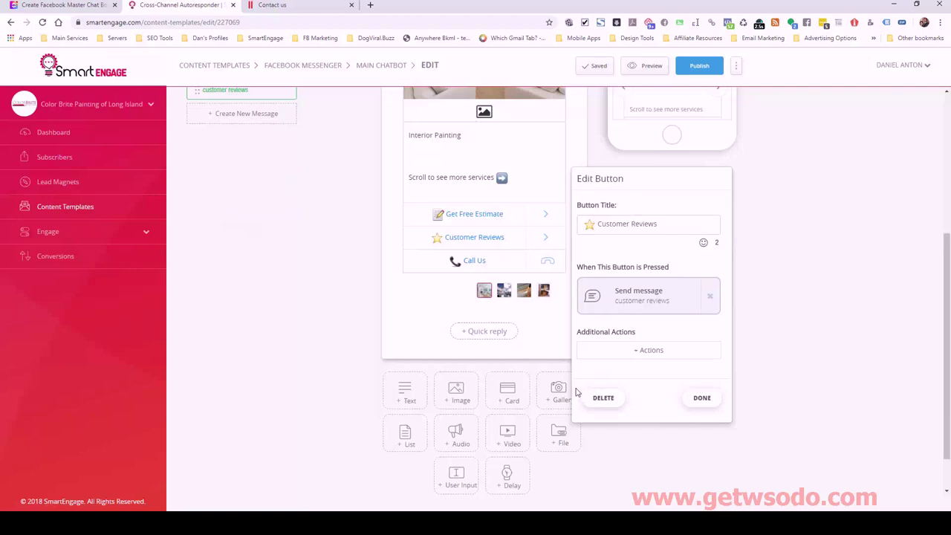
Relink the Customer Reviews button to the existing customer reviews step and open that message
click(643, 300)
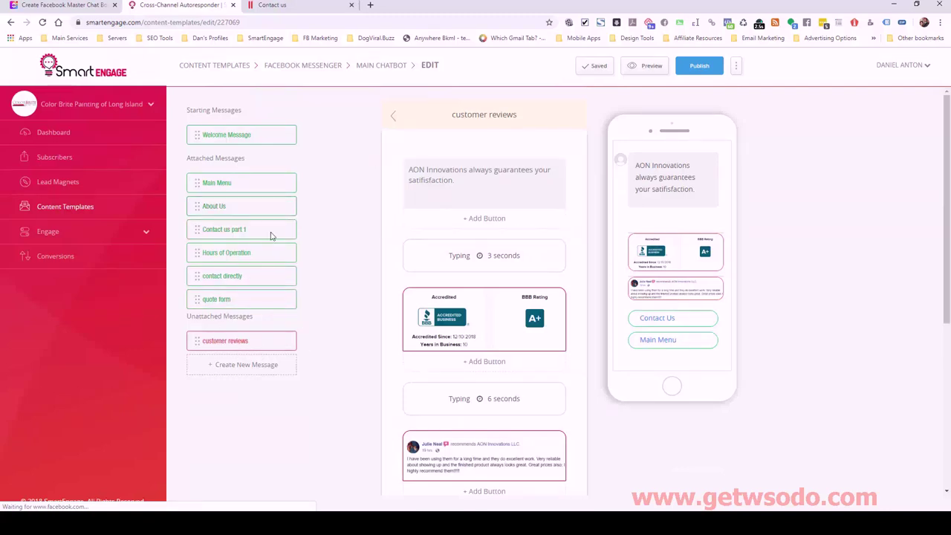
click(221, 187)
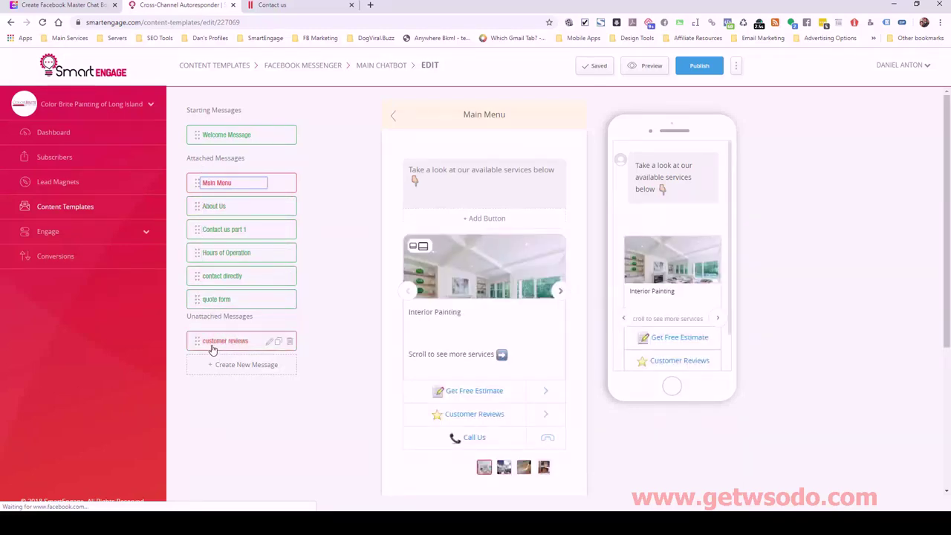
scroll(523, 436, down, 2)
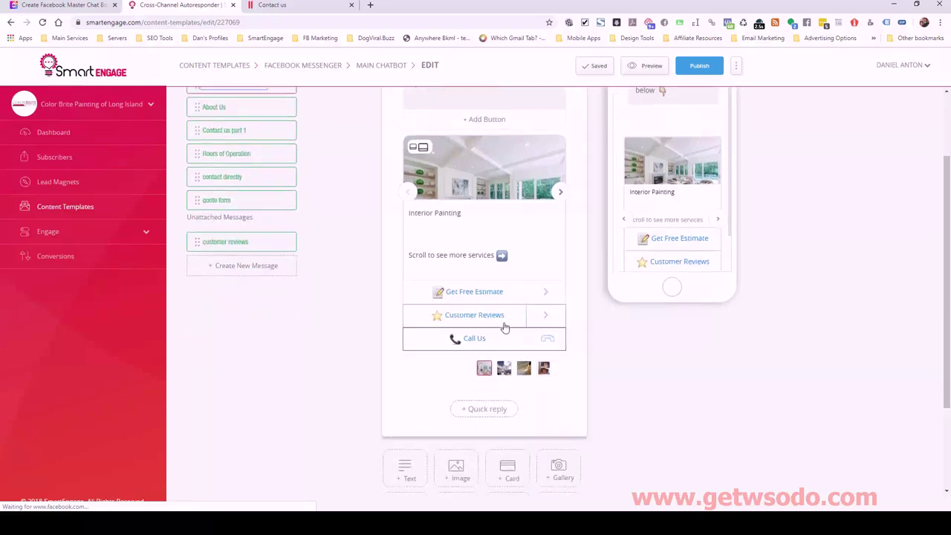
click(503, 320)
click(710, 375)
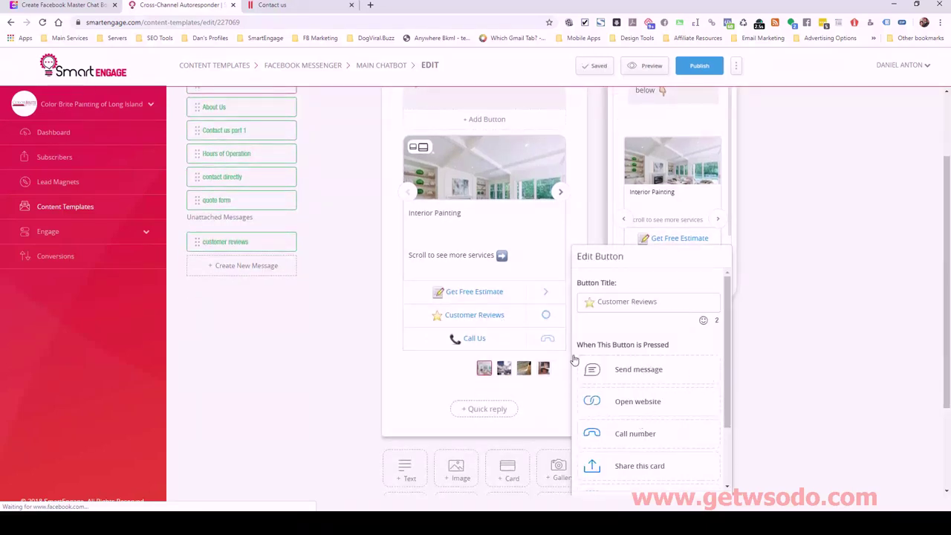
scroll(640, 420, down, 1)
click(646, 449)
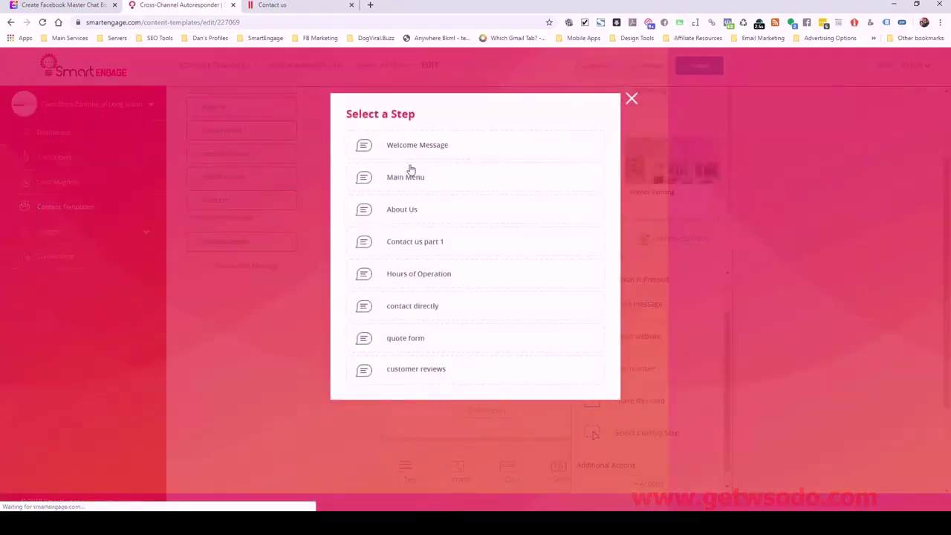
click(433, 375)
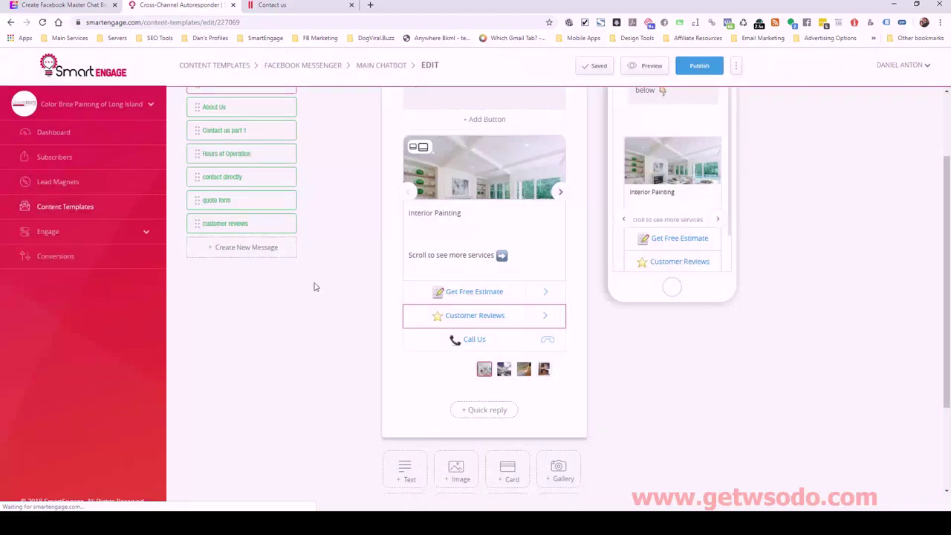
scroll(314, 287, up, 2)
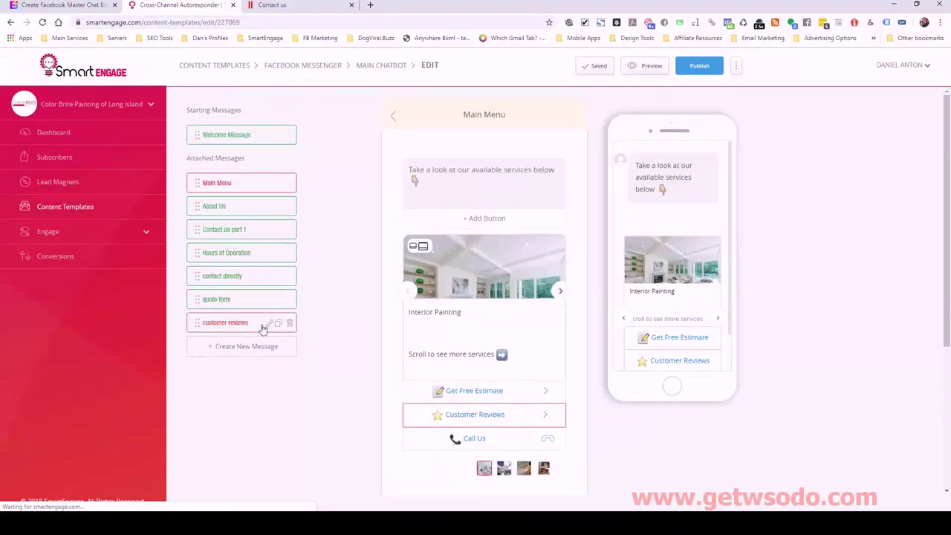
scroll(520, 386, down, 2)
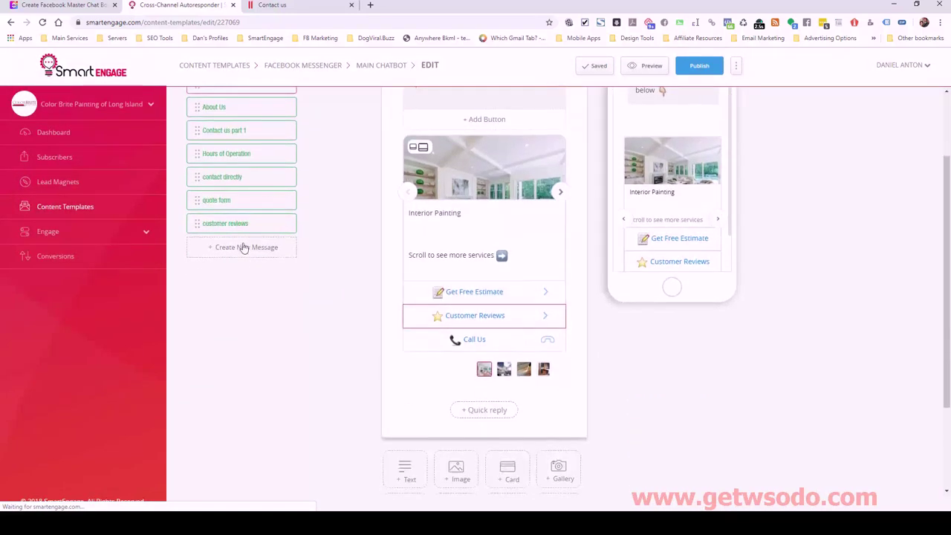
click(232, 223)
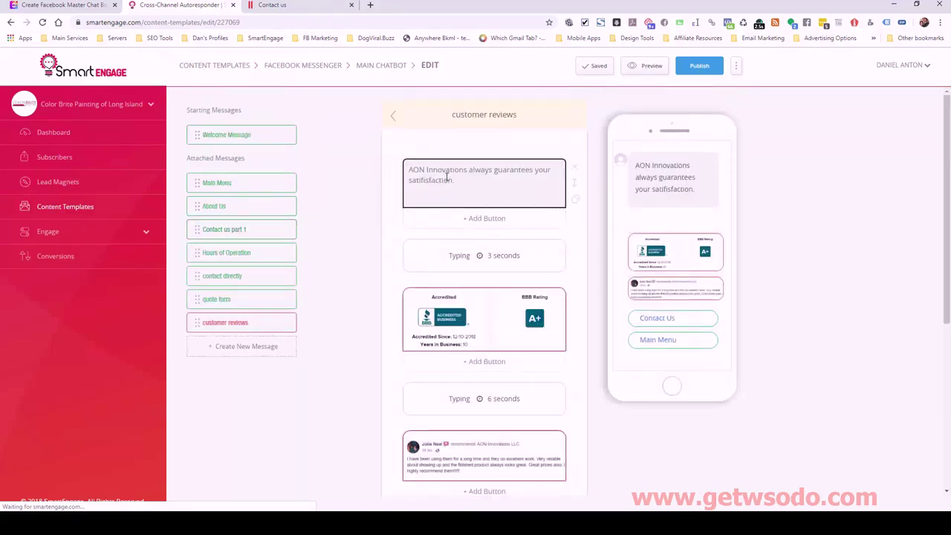
Replace 'AON Innovations' with 'Color Brite Painting' and correct the spelling of 'satisfaction'
drag(466, 169, 408, 164)
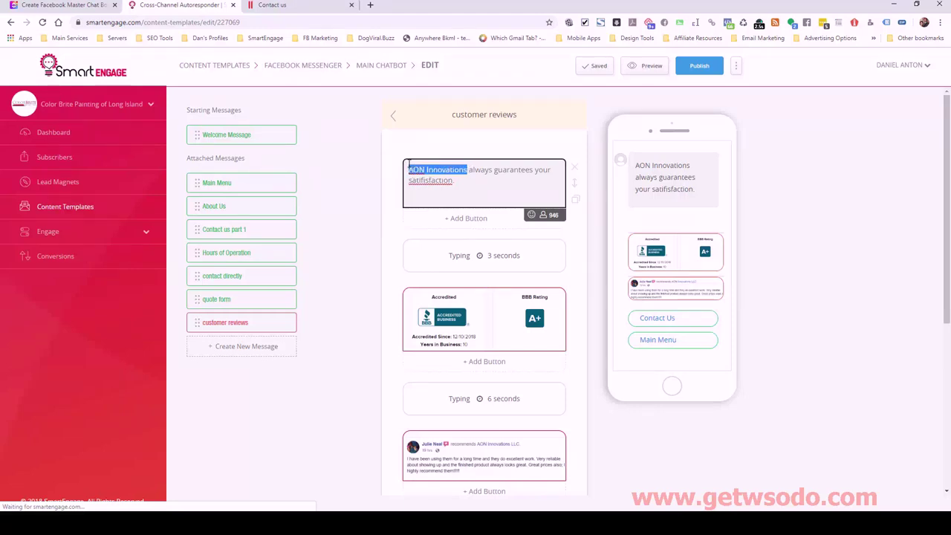
text(Color Bri)
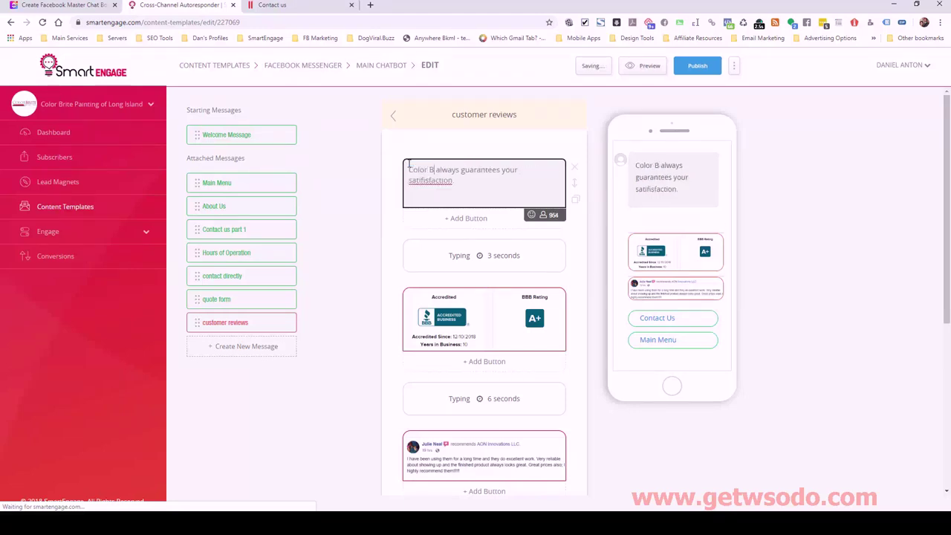
text(te Painting)
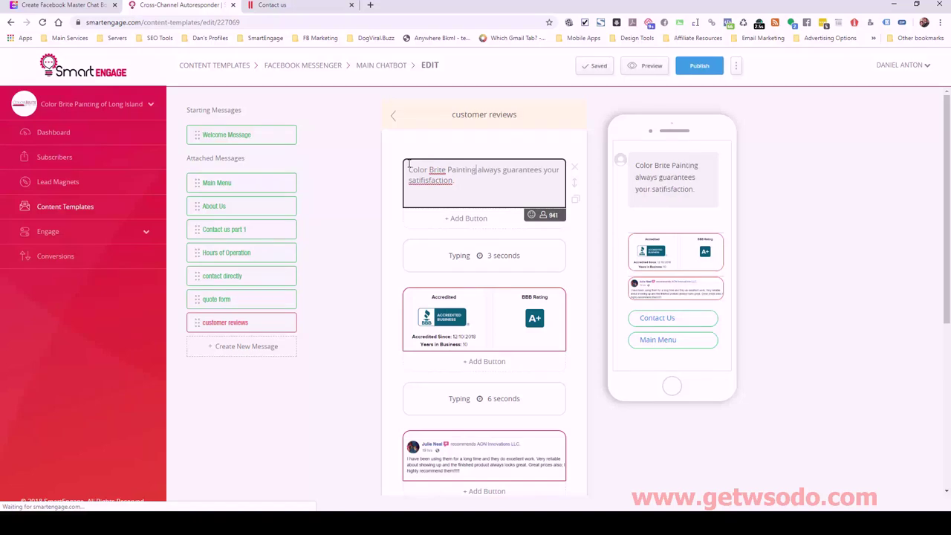
right_click(440, 181)
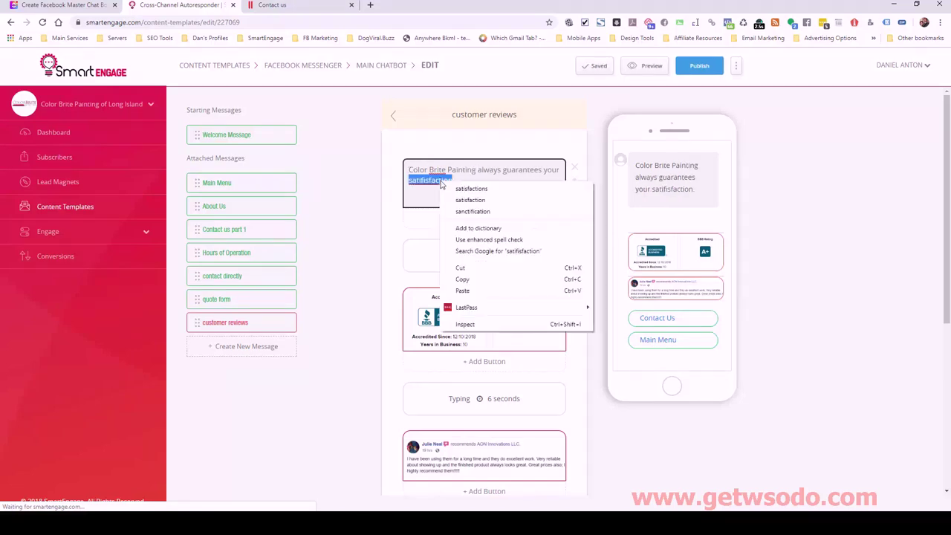
click(461, 200)
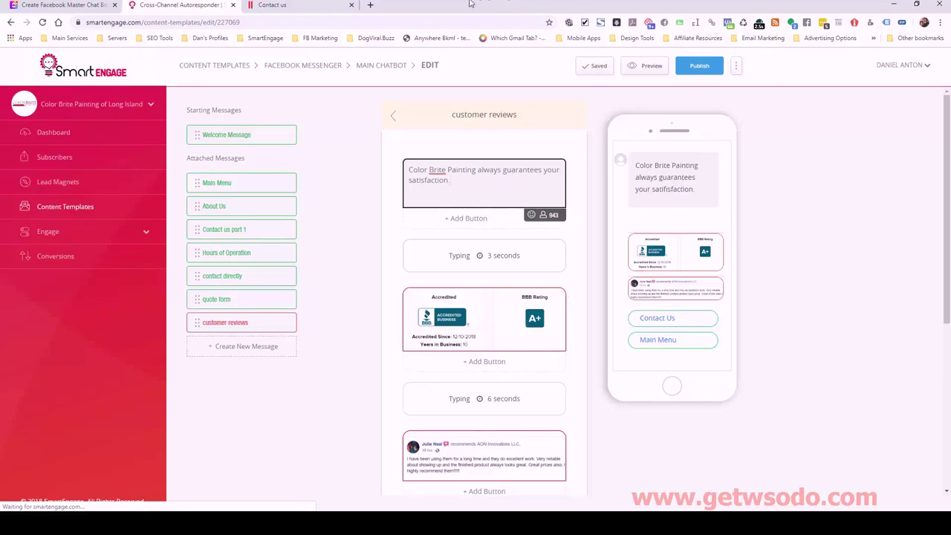
click(316, 9)
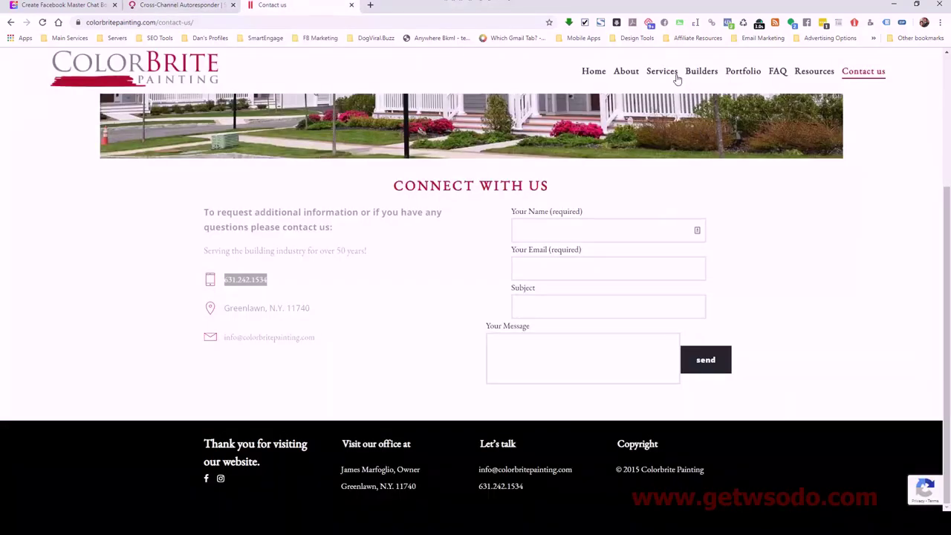
Copy the Long Island Builders Institute membership sentence from the website's About page
click(625, 71)
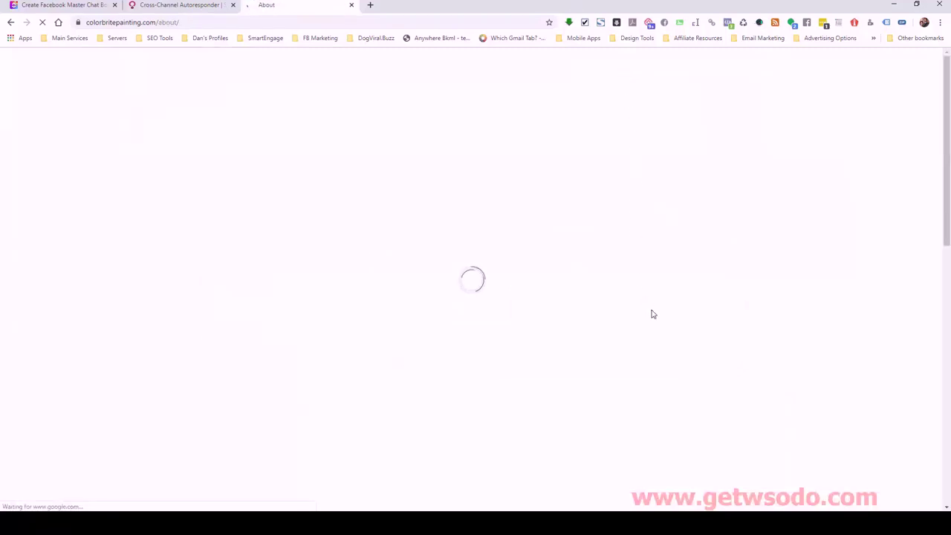
scroll(652, 313, down, 10)
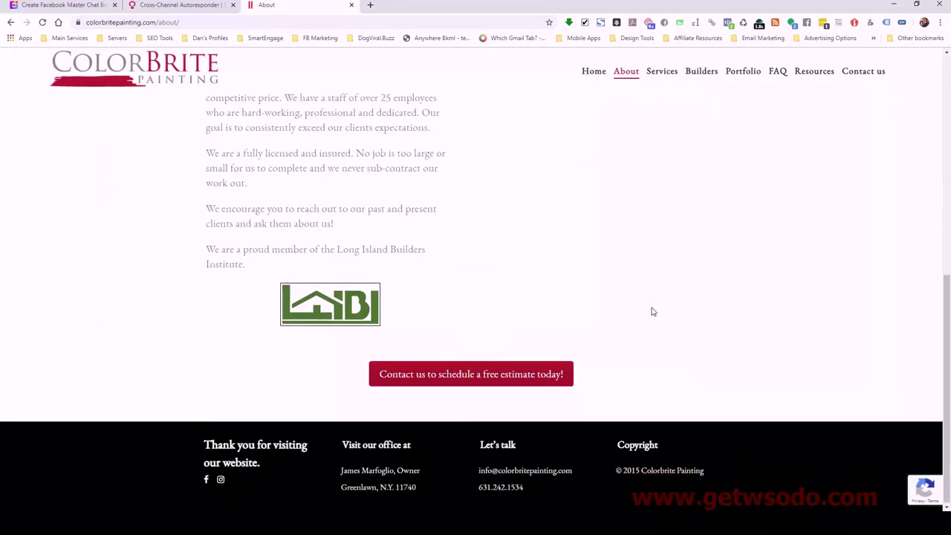
scroll(316, 357, up, 1)
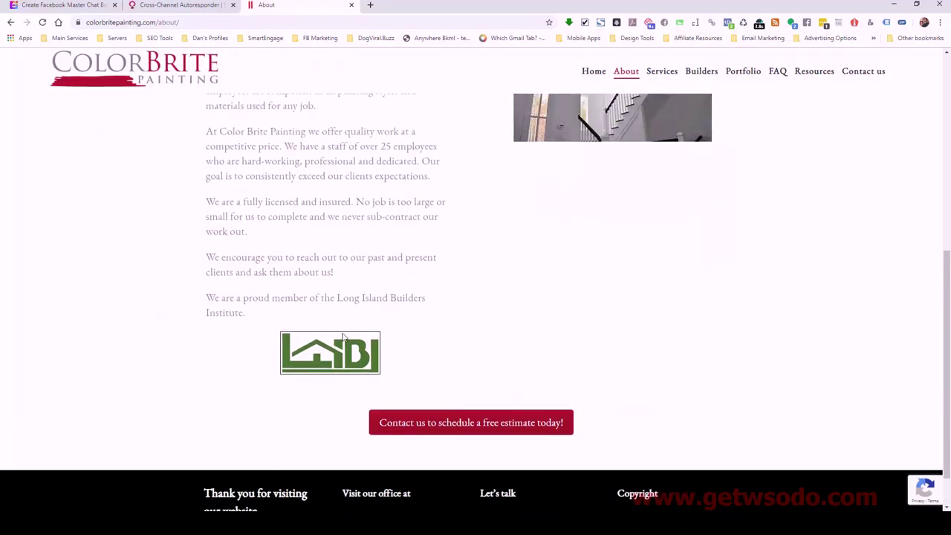
scroll(302, 321, up, 2)
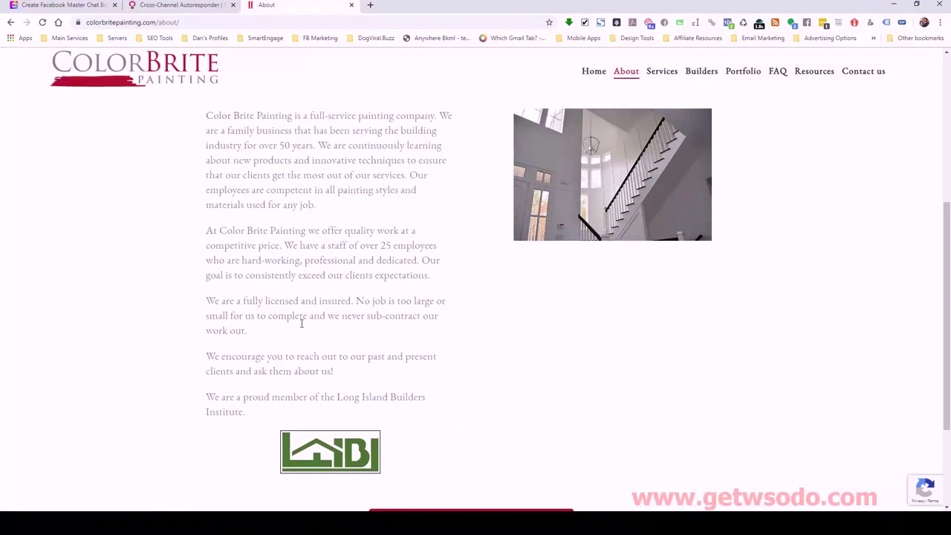
drag(246, 414, 209, 398)
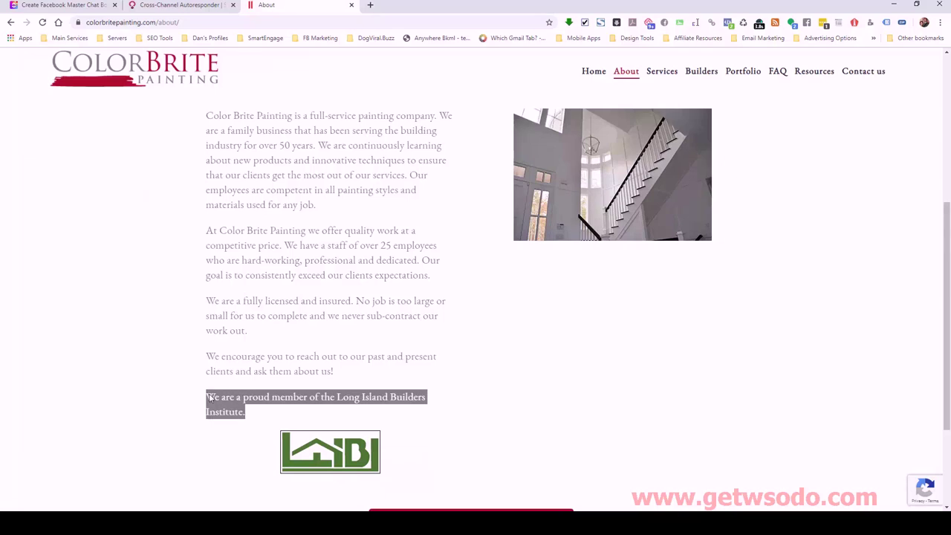
right_click(209, 399)
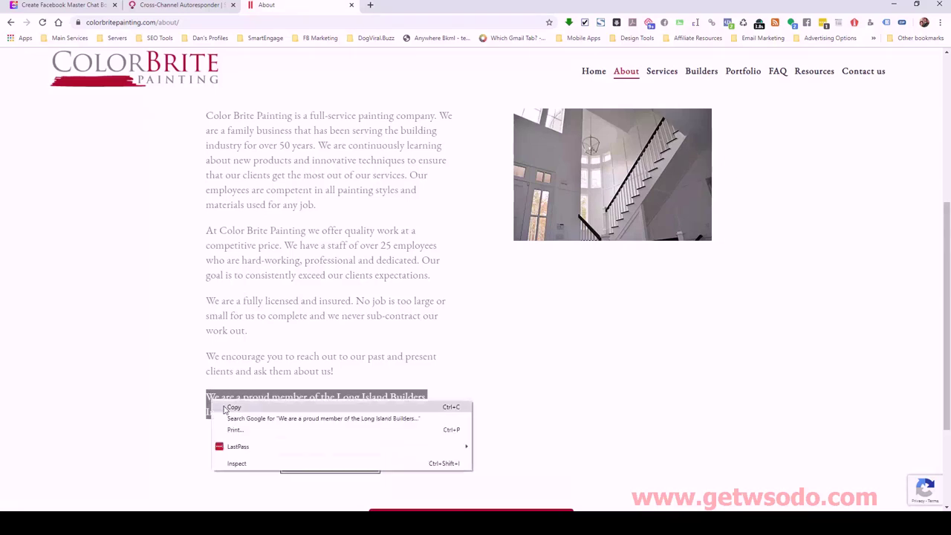
click(227, 407)
click(216, 6)
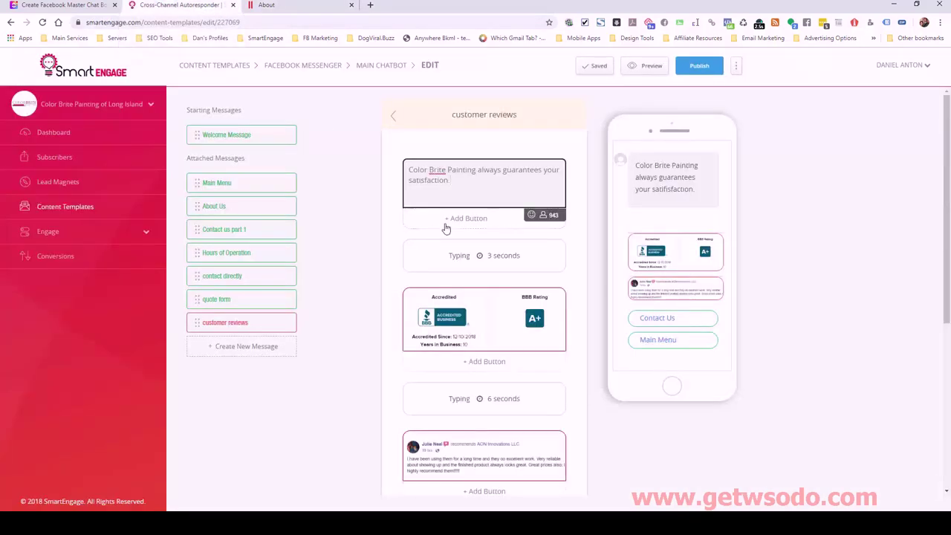
Delete the BBB accreditation card and the customer review card
mouse_move(489, 249)
mouse_move(497, 334)
click(570, 301)
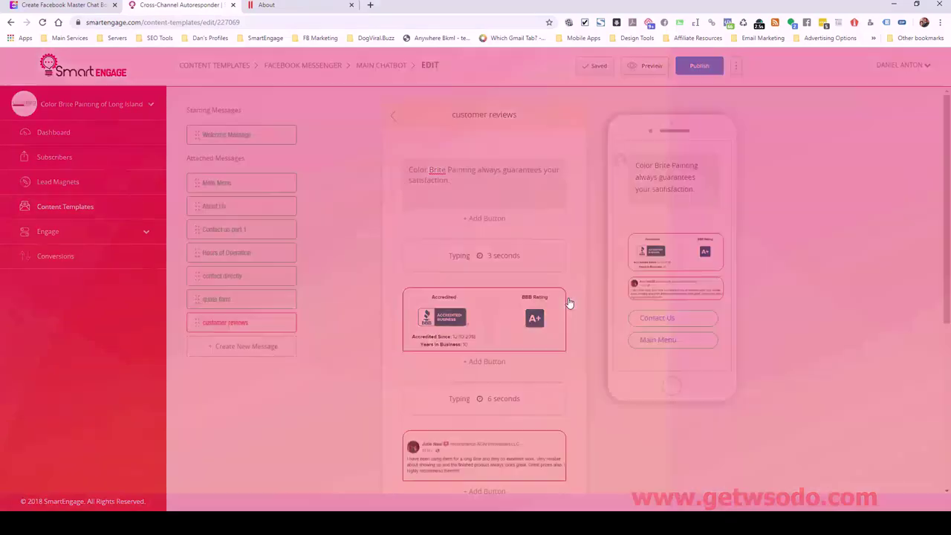
click(570, 194)
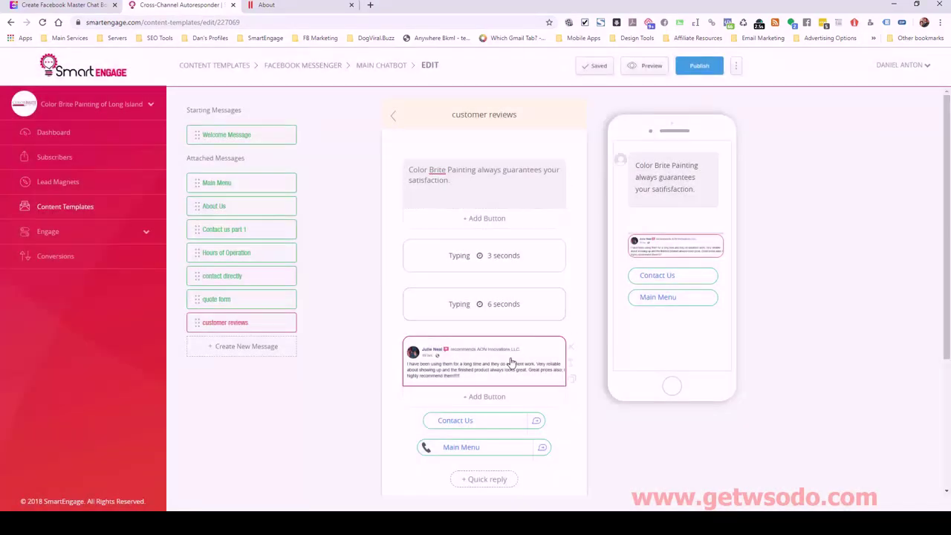
scroll(512, 357, down, 2)
mouse_move(571, 252)
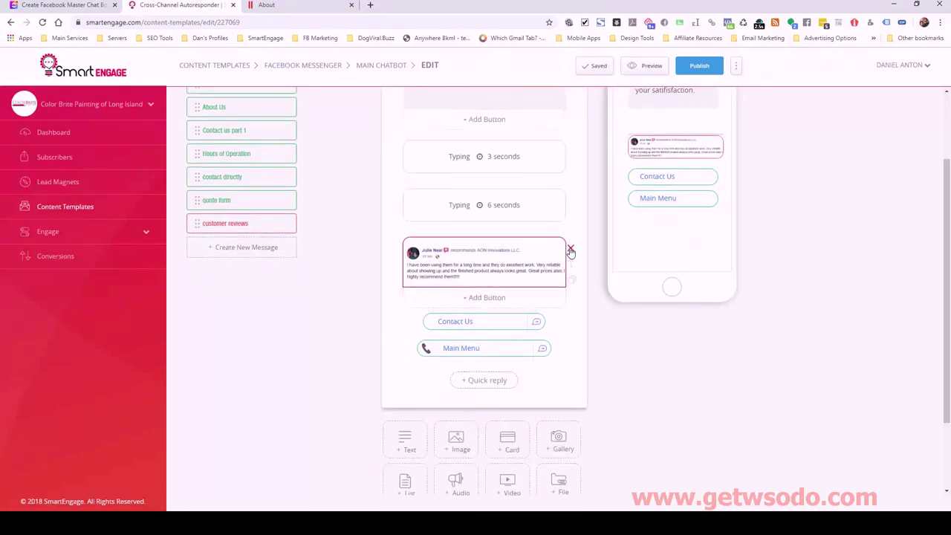
click(571, 252)
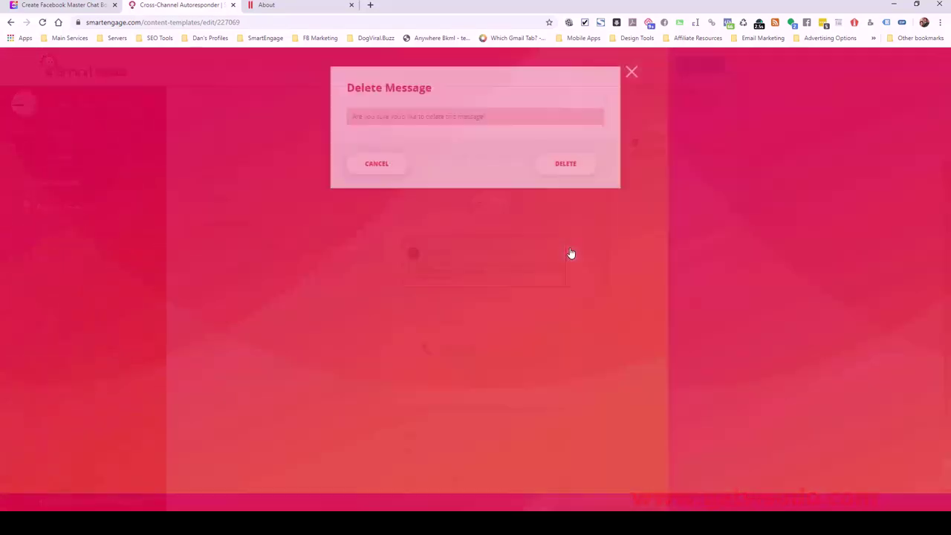
click(568, 197)
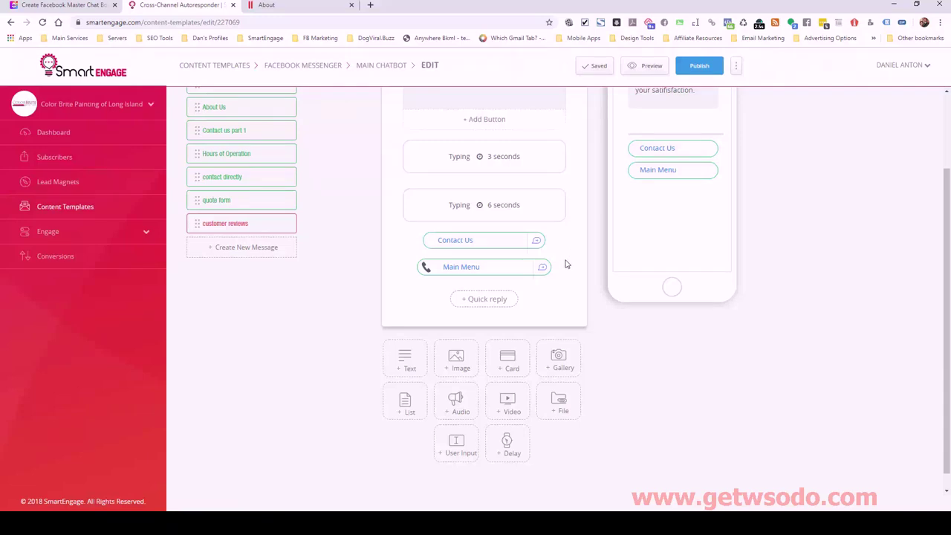
scroll(475, 371, down, 1)
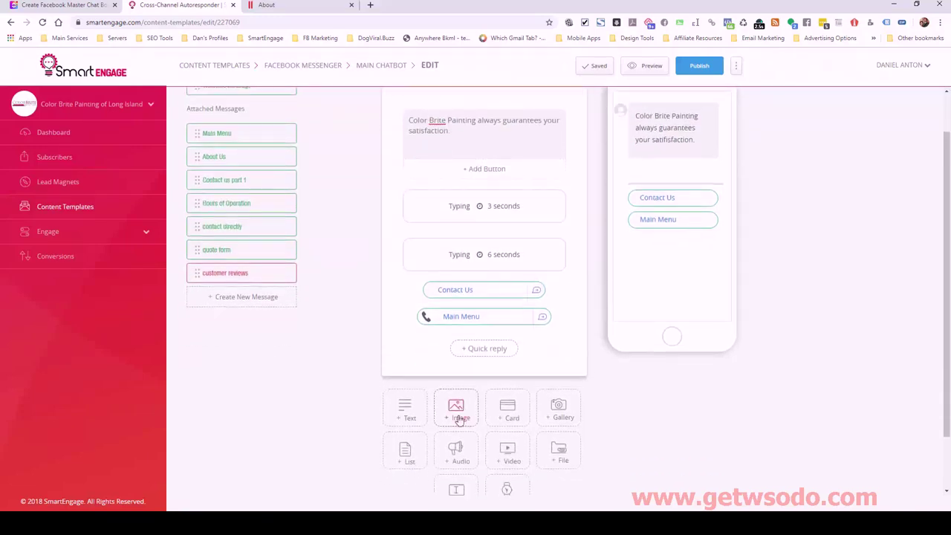
Add a text block with the pasted membership sentence, placed between the two typing delays
click(404, 411)
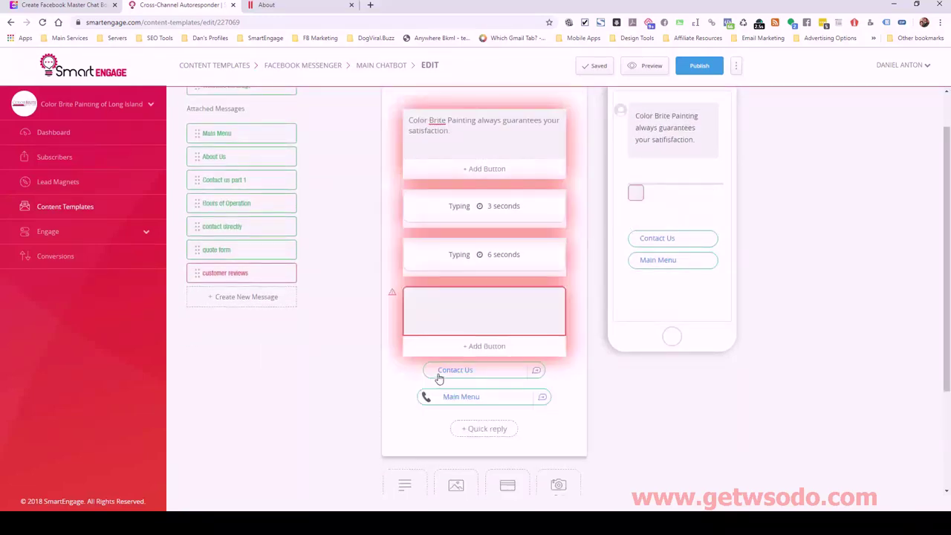
click(452, 301)
key(ctrl+v)
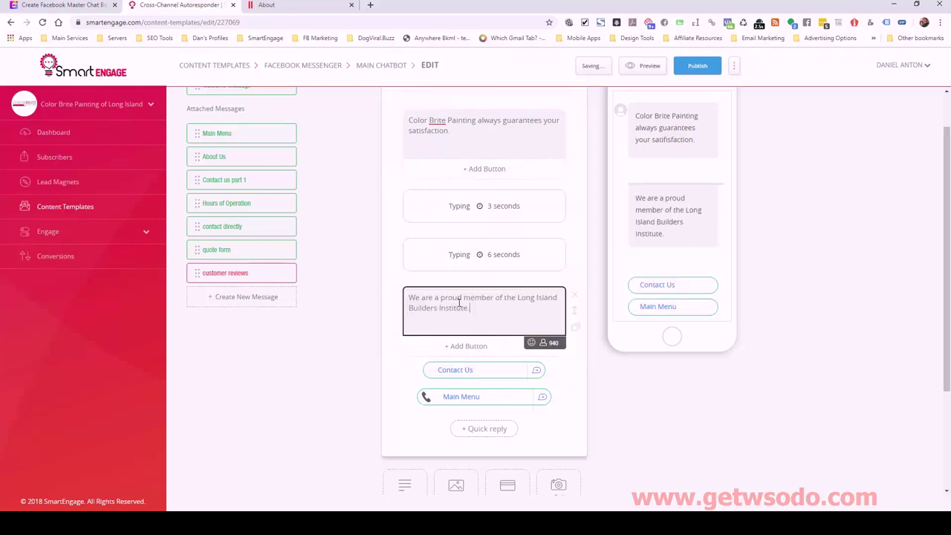
drag(573, 312, 535, 308)
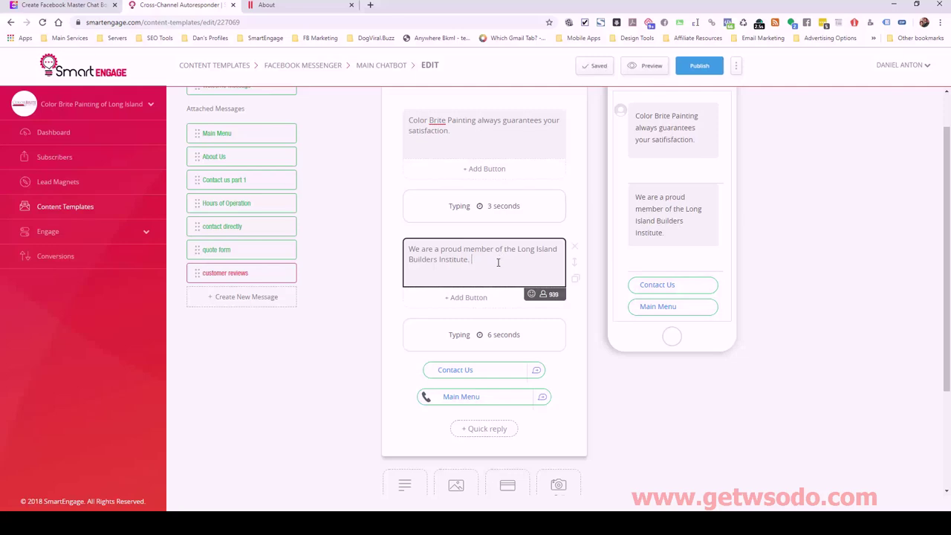
Add the line 'Here is just one review of our many satisfied customers below'
key(Return)
key(Return)
text(Here ar)
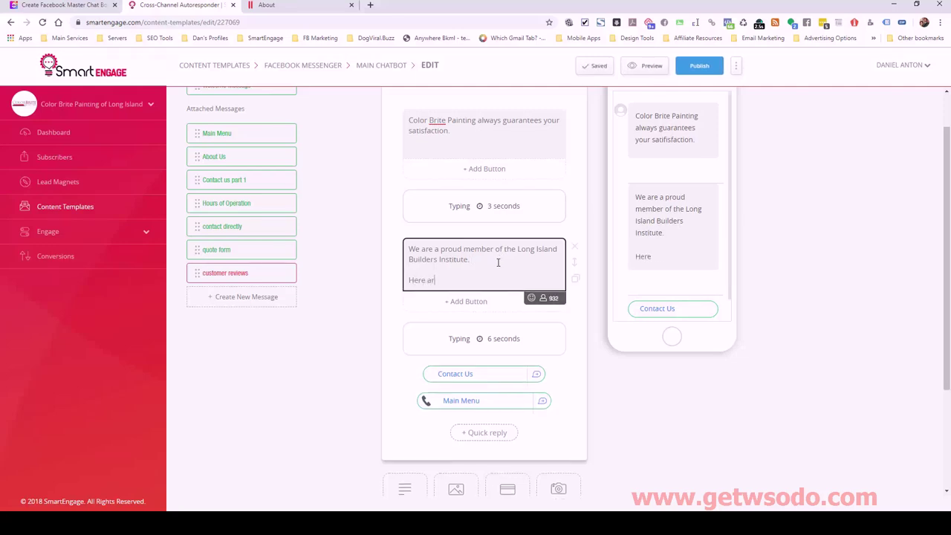
key(BackSpace)
key(BackSpace)
key(BackSpace)
key(BackSpace)
key(BackSpace)
key(BackSpace)
key(BackSpace)
text(Please s)
key(BackSpace)
text(check o)
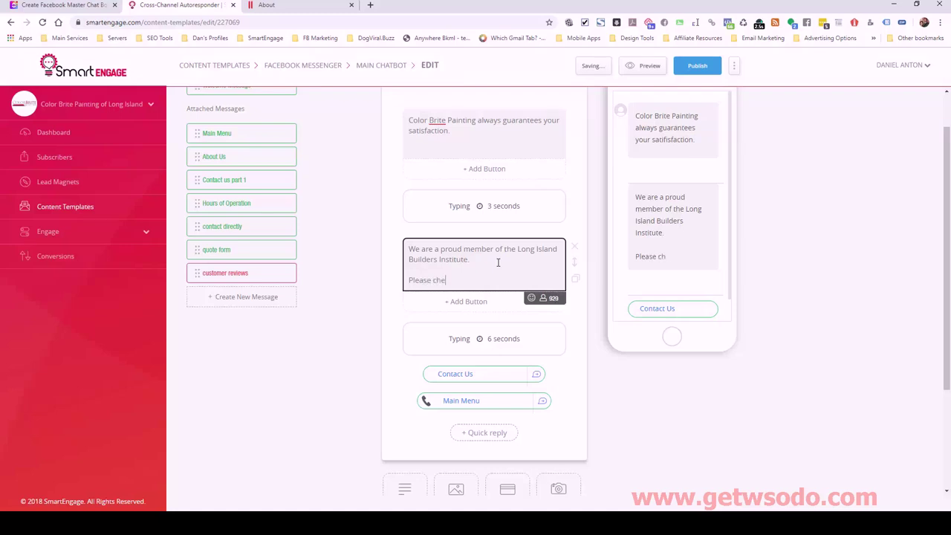
key(BackSpace)
key(BackSpace)
key(BackSpace)
key(BackSpace)
key(BackSpace)
key(BackSpace)
key(BackSpace)
key(BackSpace)
key(BackSpace)
key(BackSpace)
key(BackSpace)
key(BackSpace)
key(BackSpace)
text(Here is just o)
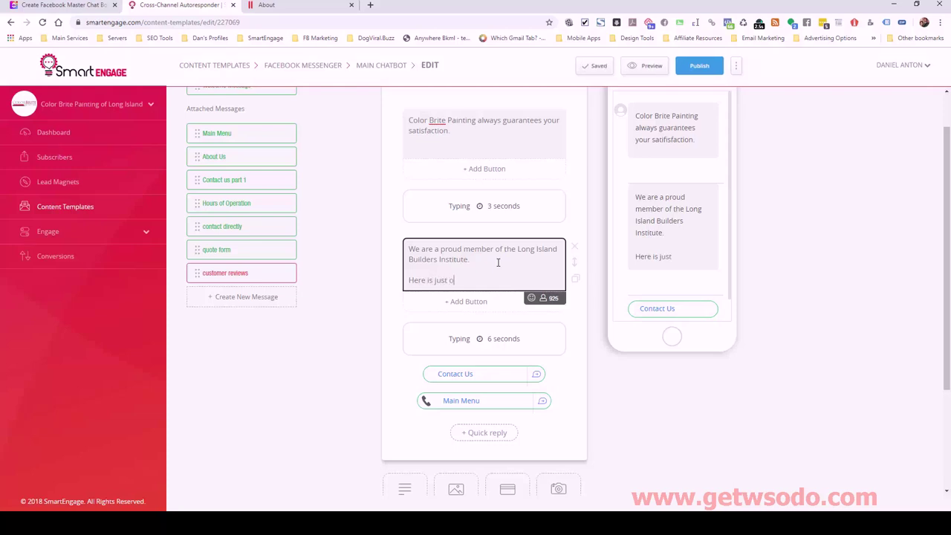
text(ne of our many s)
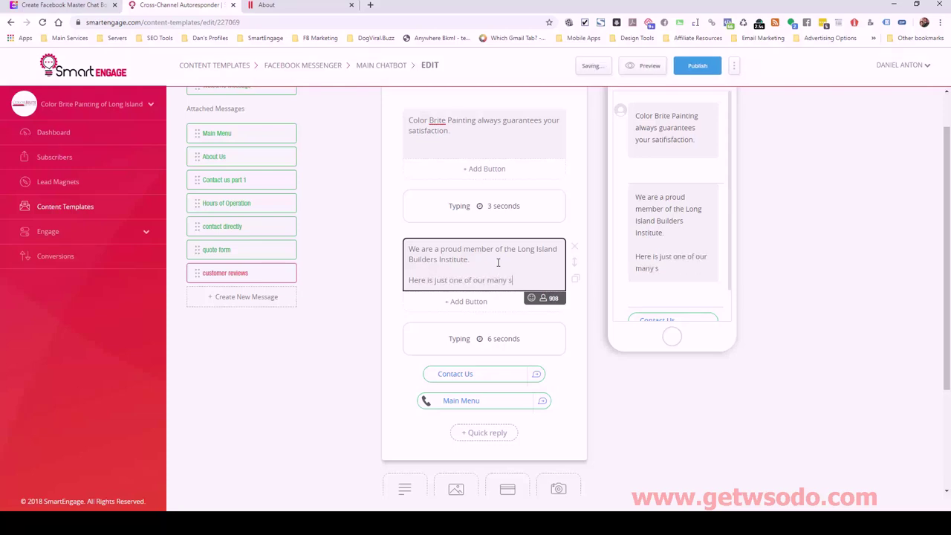
text(atisfied customers)
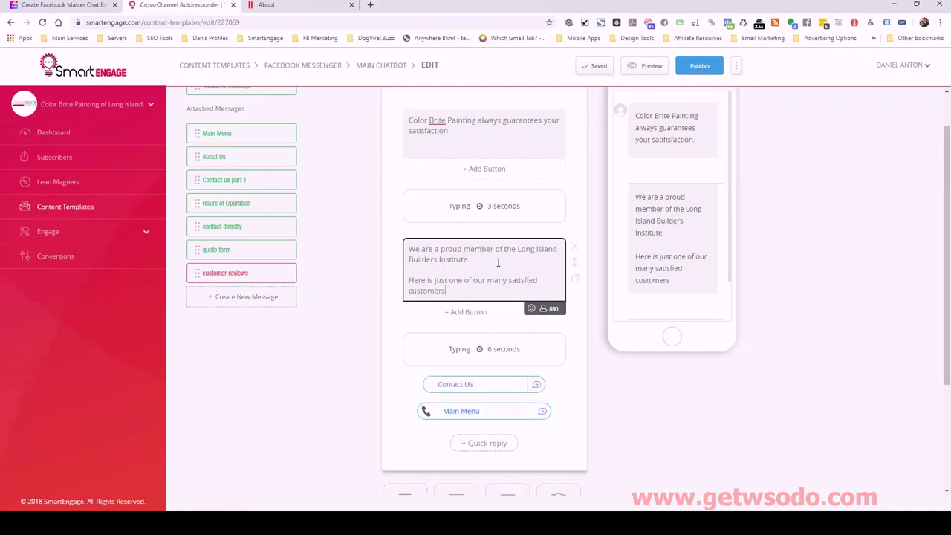
text( below)
click(466, 280)
text(review)
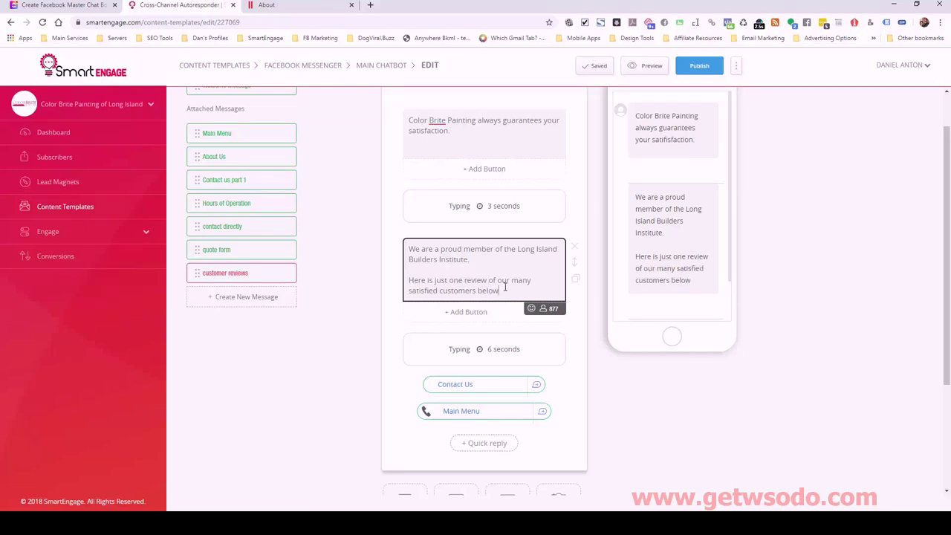
scroll(516, 294, down, 1)
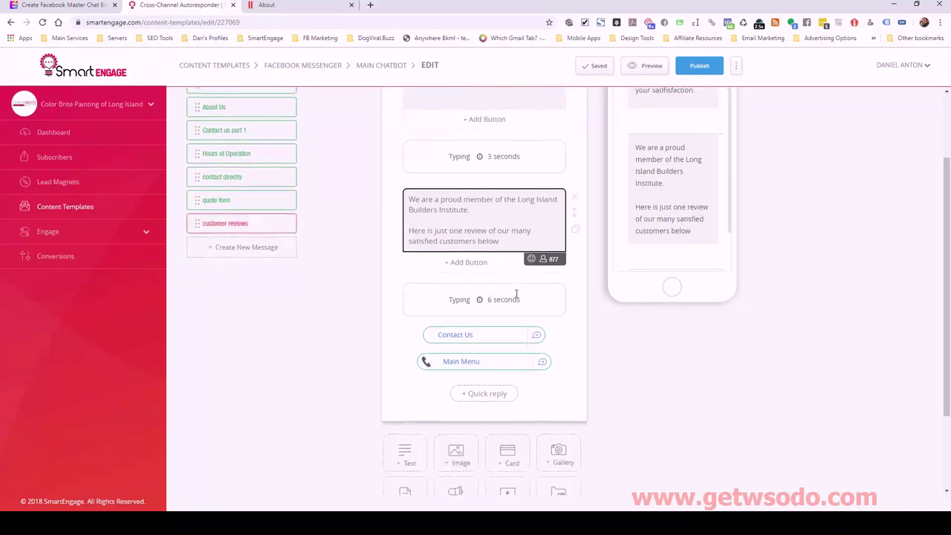
Add an empty card and delete the 6-second typing delay after it
click(512, 461)
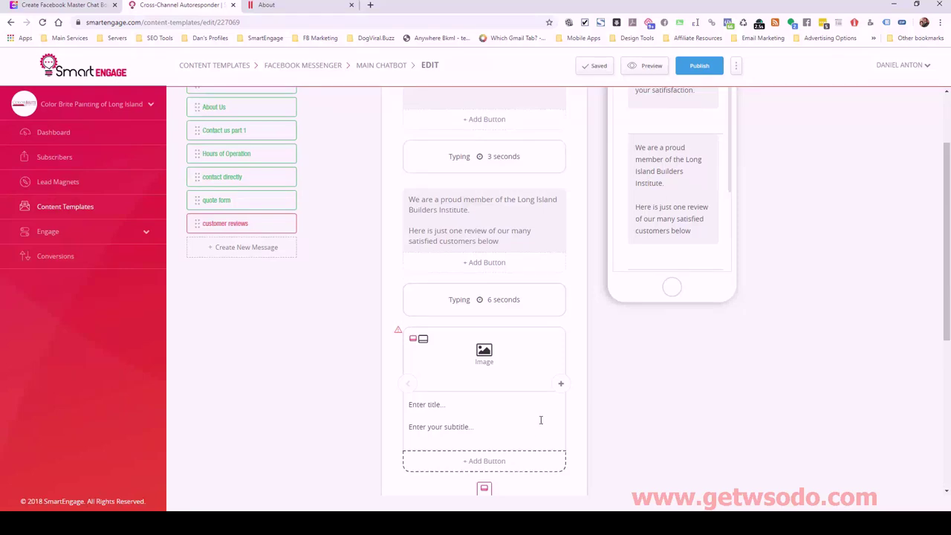
scroll(541, 419, down, 1)
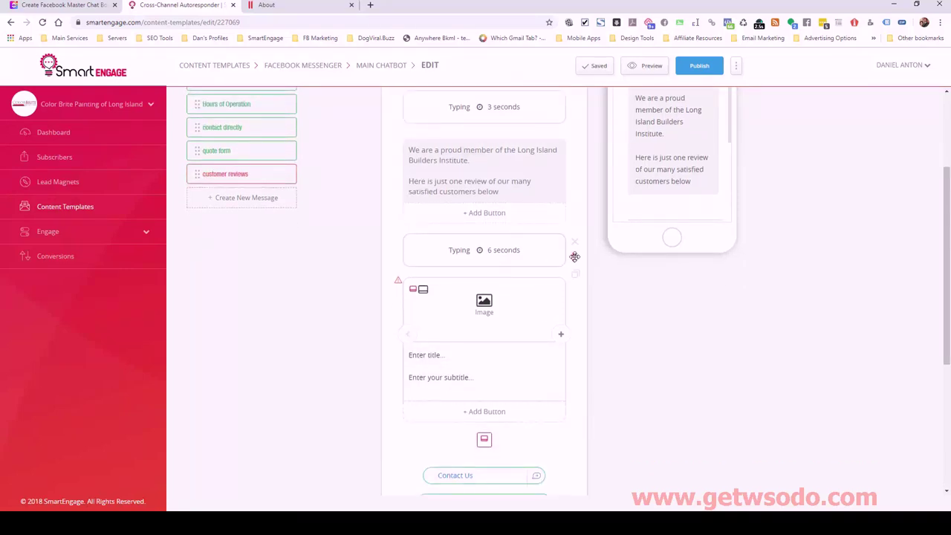
drag(574, 257, 571, 438)
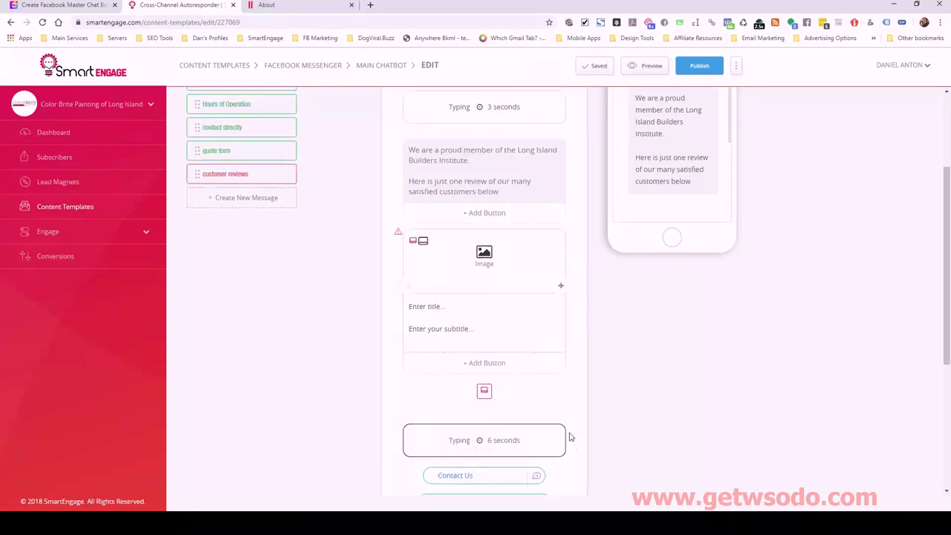
click(571, 438)
click(568, 191)
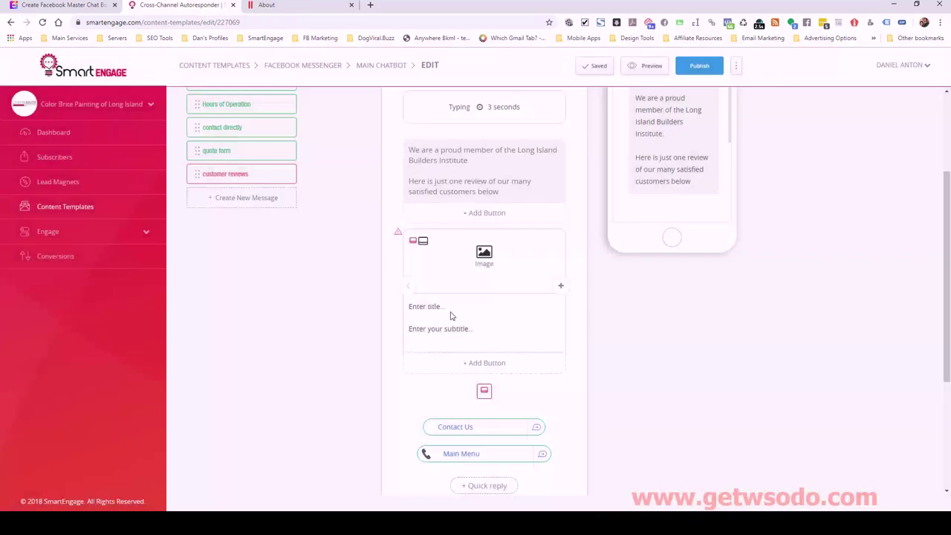
scroll(488, 294, up, 1)
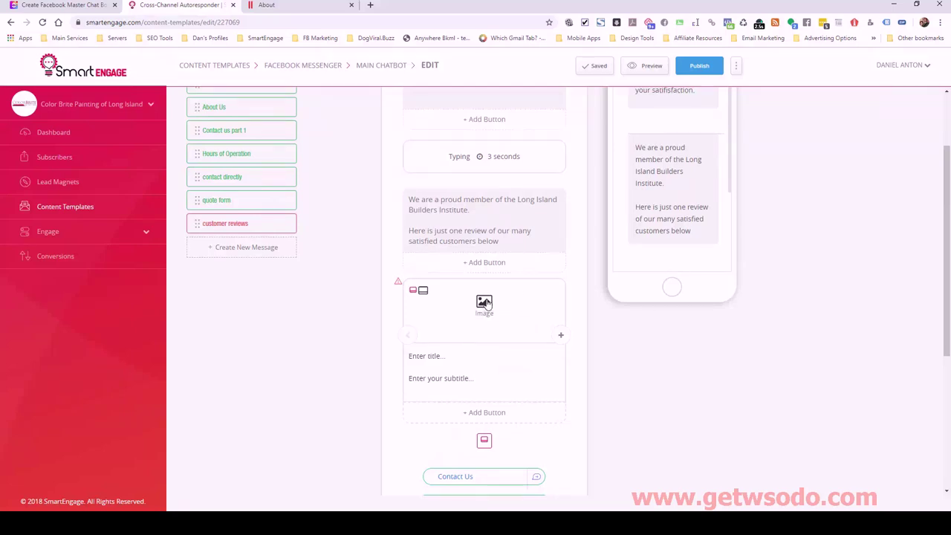
Upload the honest review image from Pictures > color brite as the card's image
click(483, 309)
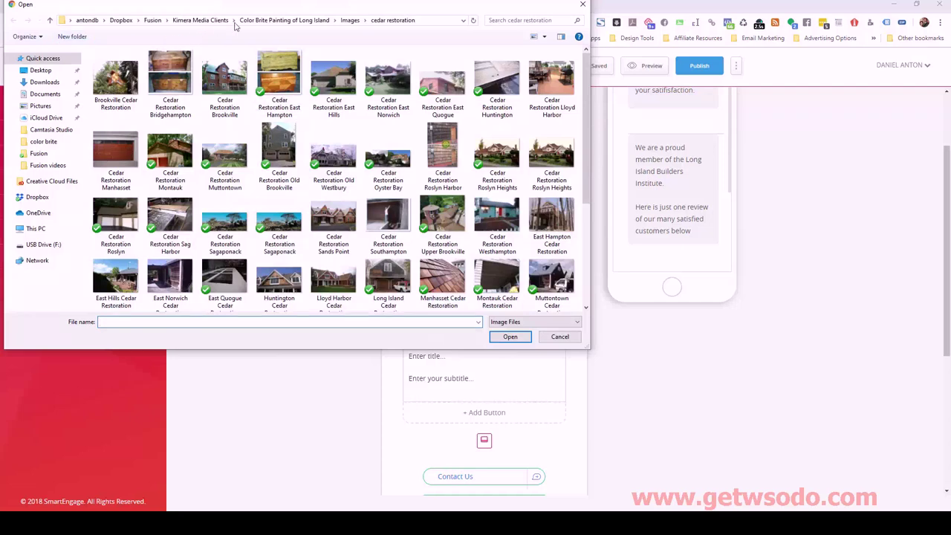
click(260, 21)
click(212, 21)
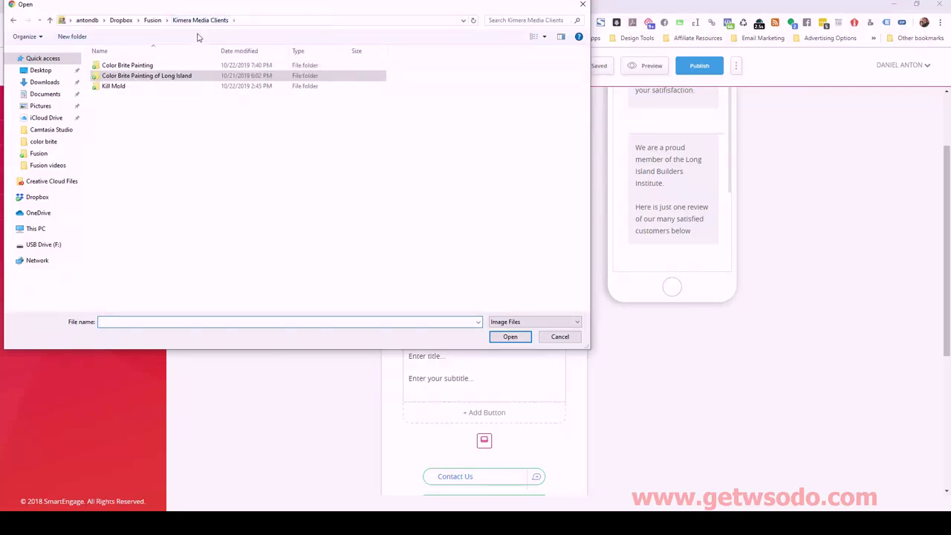
click(158, 22)
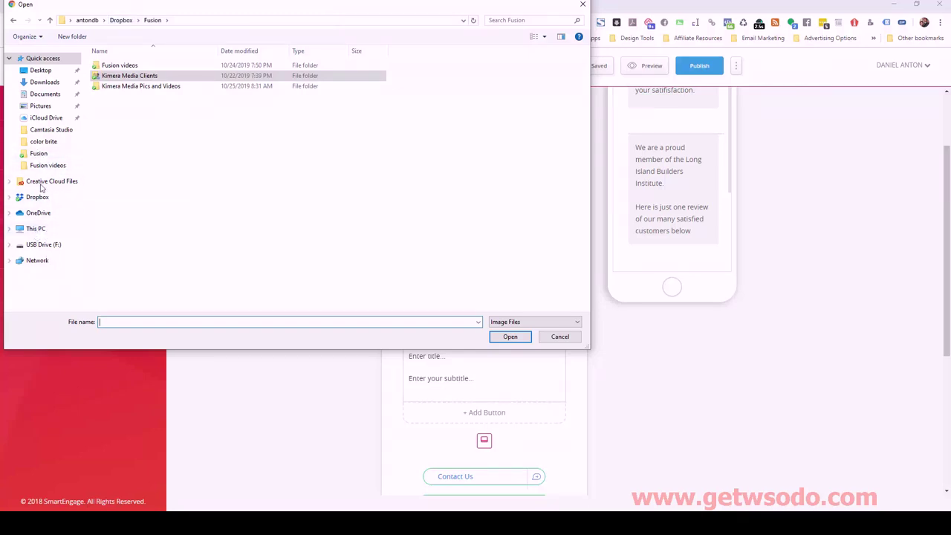
click(41, 105)
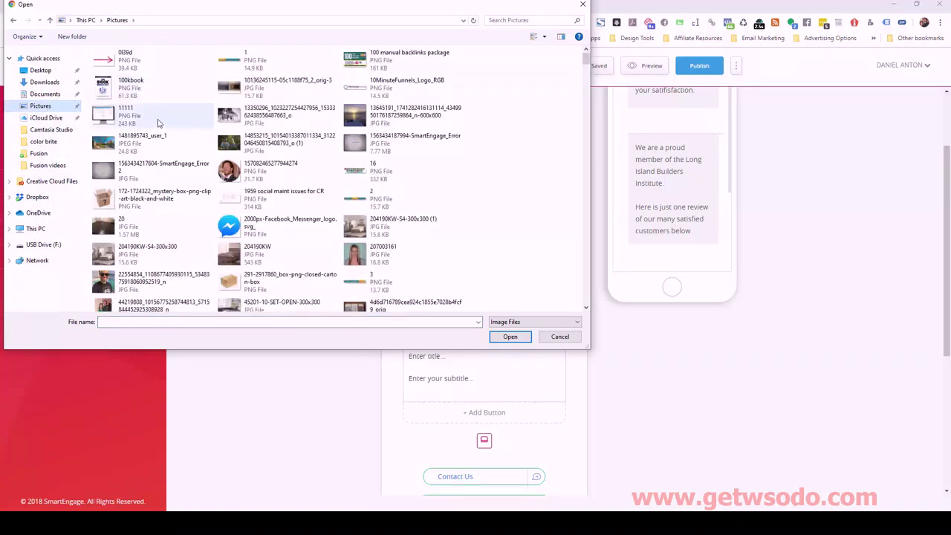
double_click(128, 62)
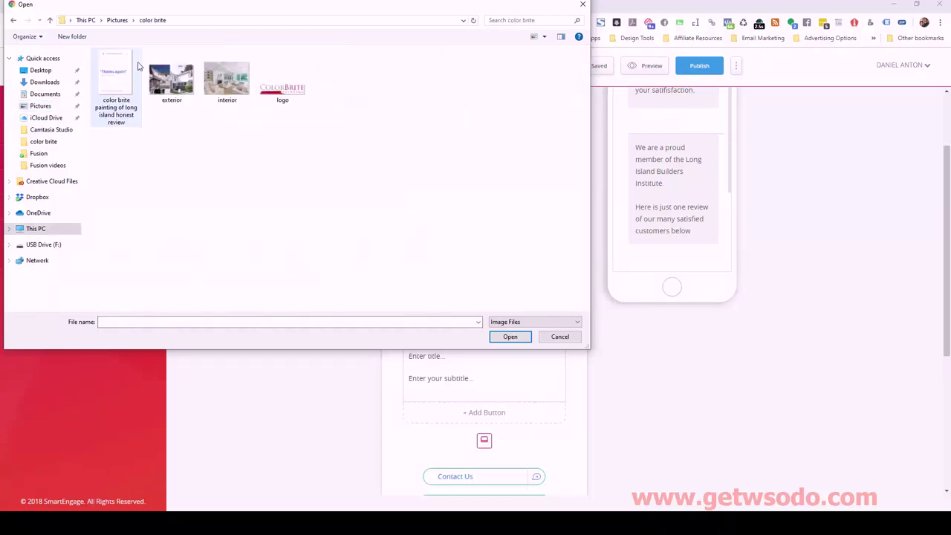
click(119, 71)
double_click(119, 71)
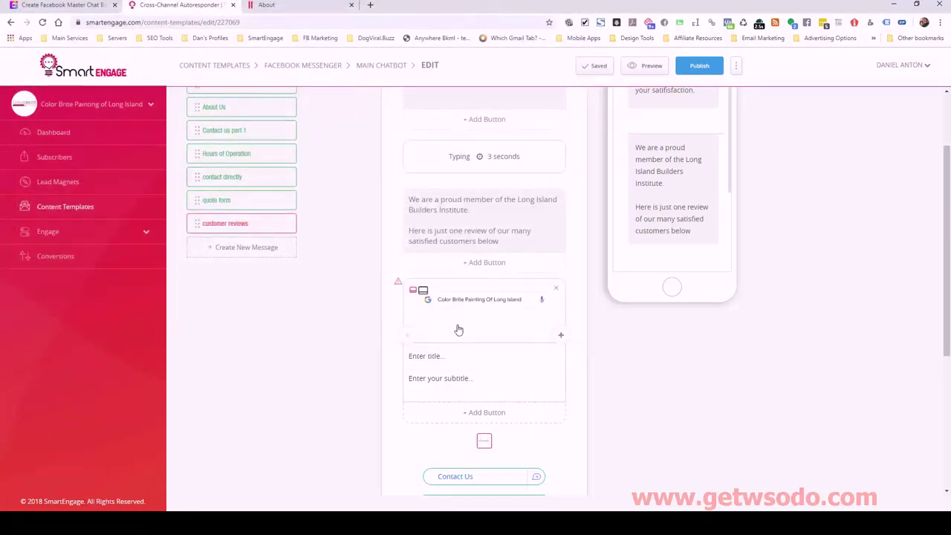
Make the review card show the whole review image
click(427, 294)
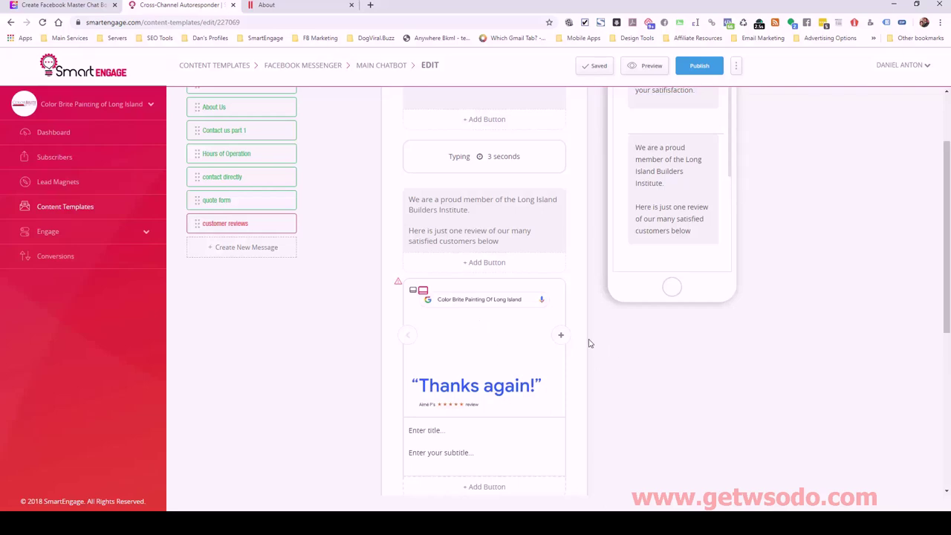
scroll(486, 323, down, 3)
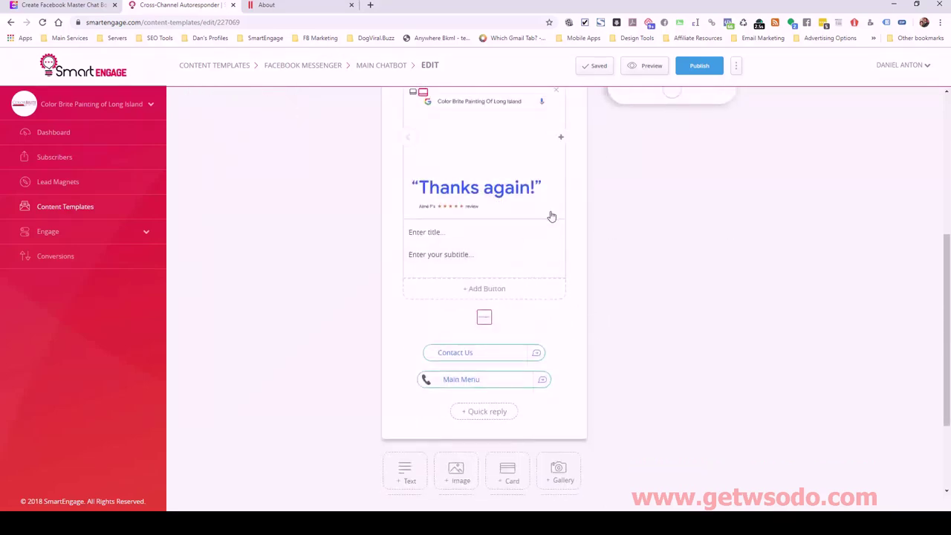
scroll(552, 215, up, 2)
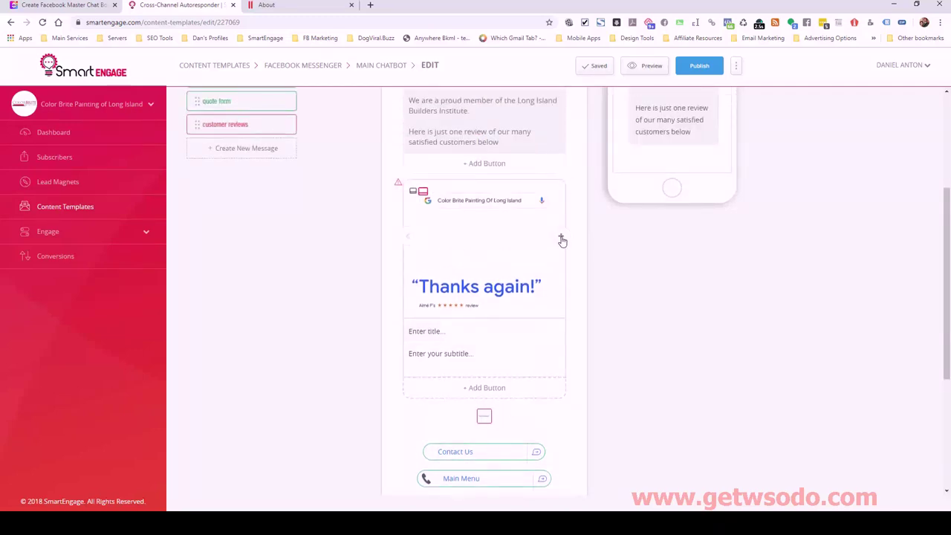
Remove the accidentally added empty second card from the review gallery
click(561, 238)
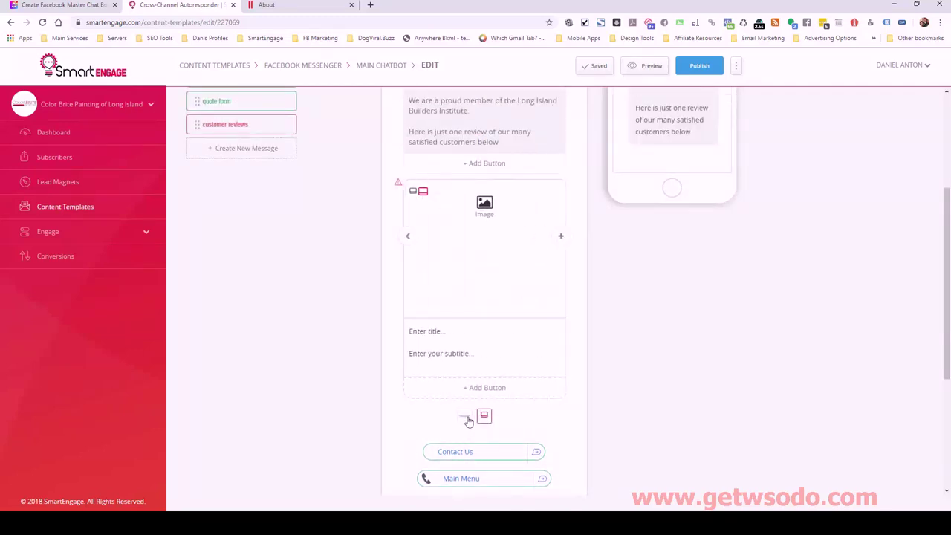
click(409, 237)
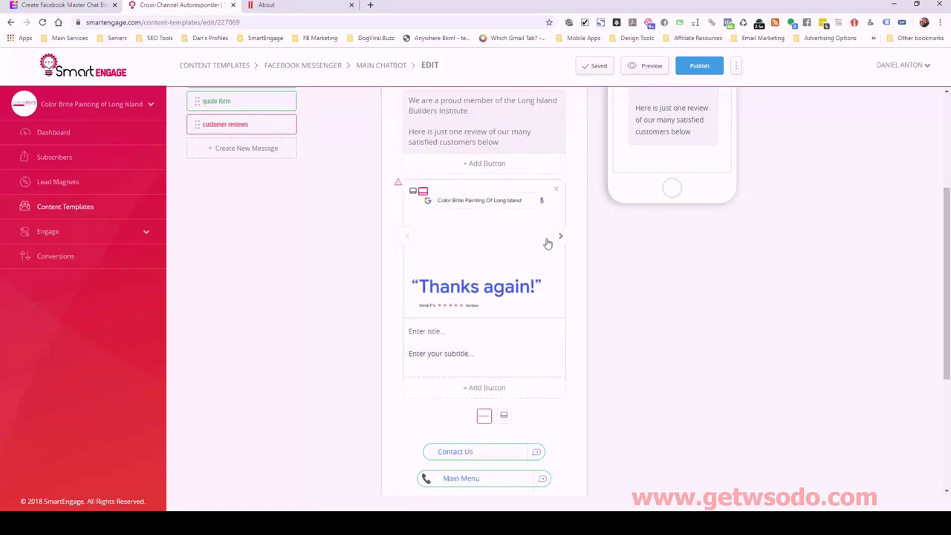
click(504, 417)
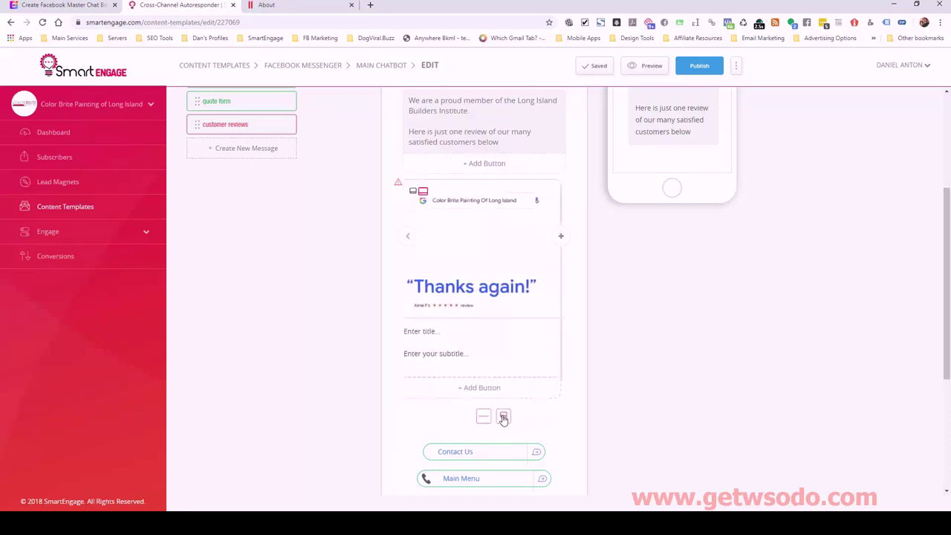
click(572, 186)
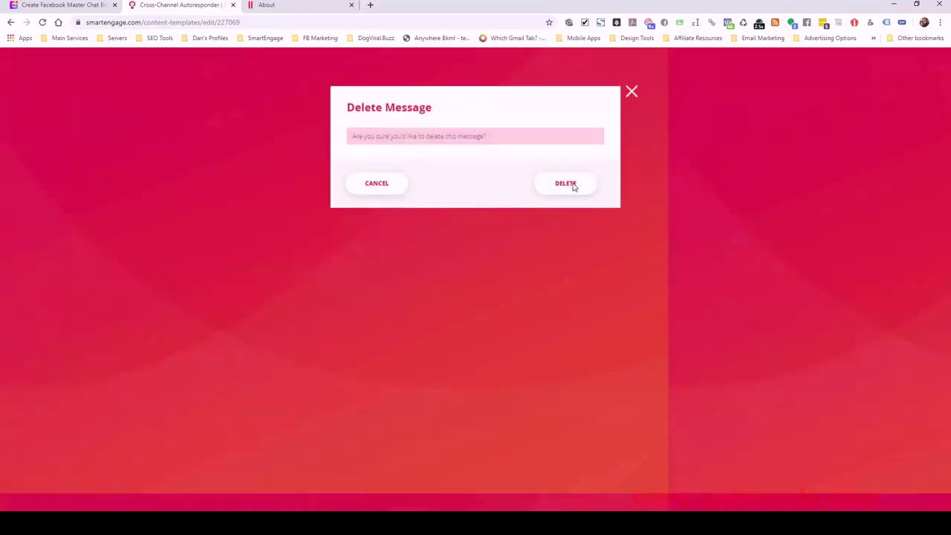
click(568, 186)
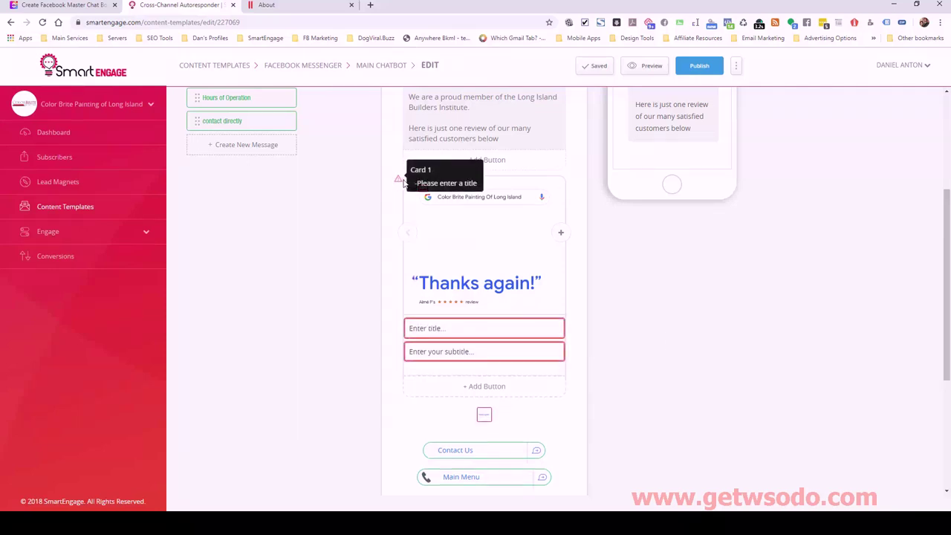
Set the review card title to a row of five star emojis
click(450, 331)
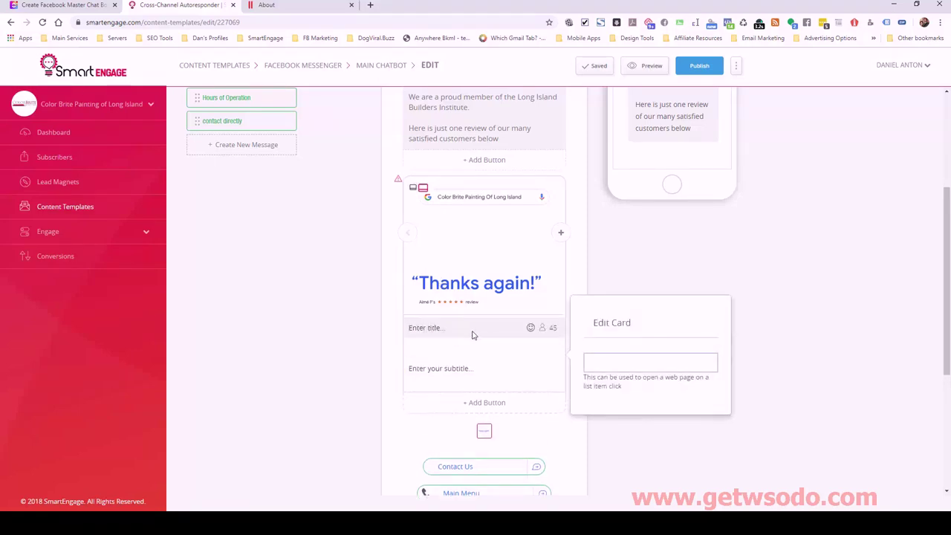
click(530, 328)
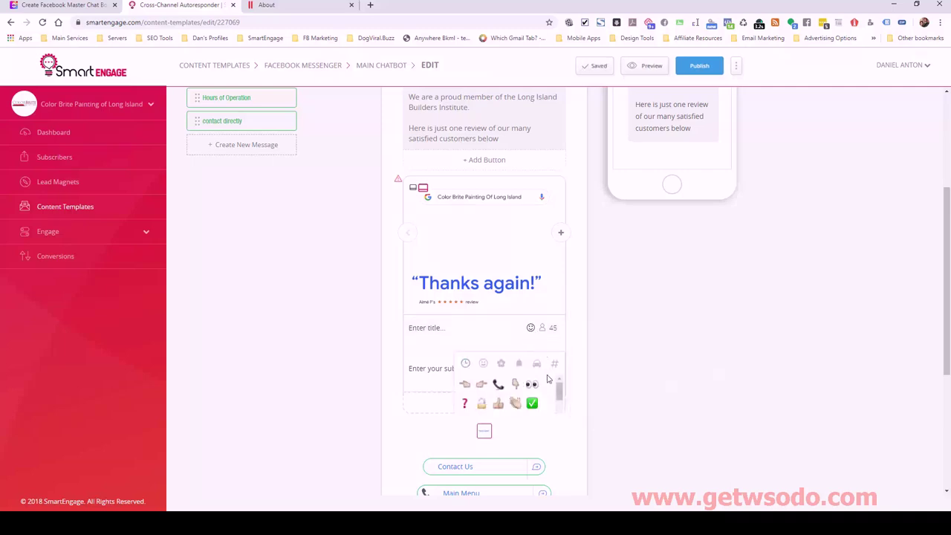
scroll(561, 394, down, 3)
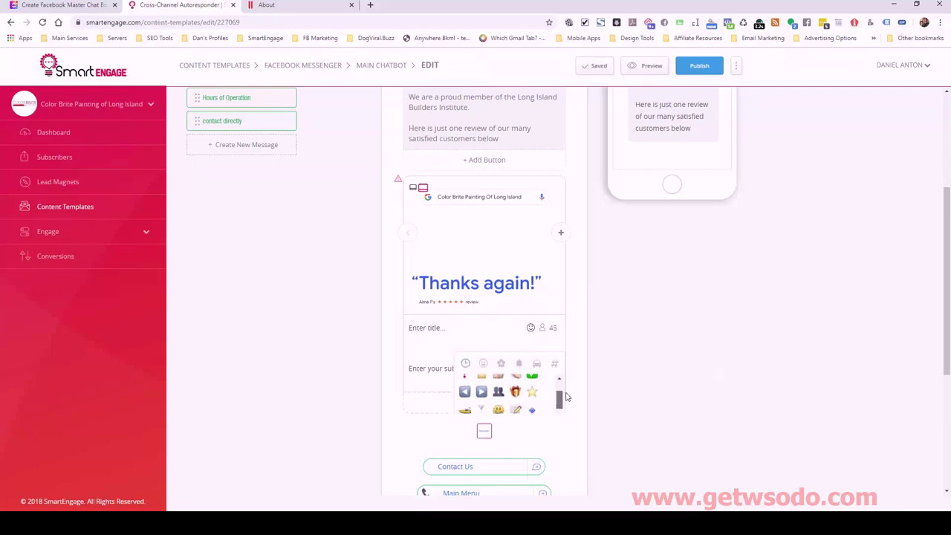
click(532, 392)
click(533, 392)
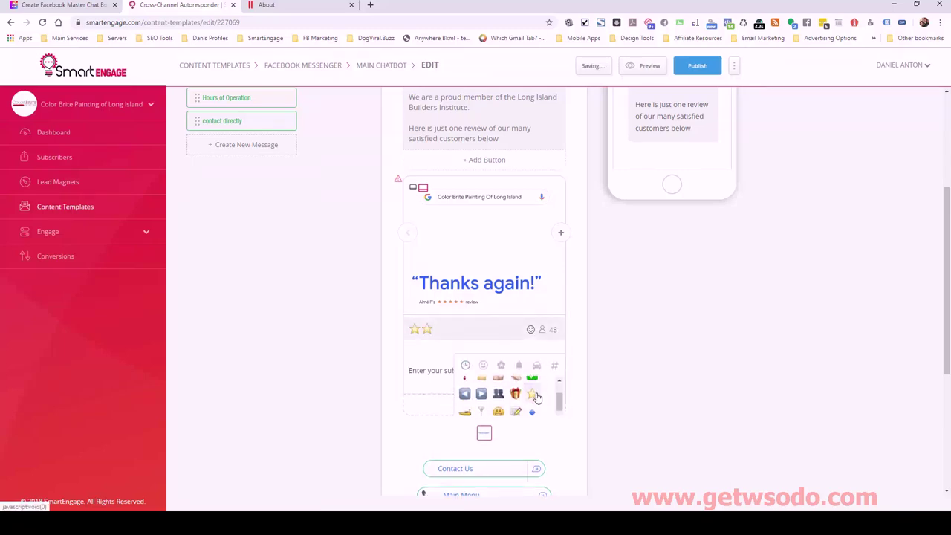
click(532, 392)
click(532, 392)
click(532, 393)
click(617, 373)
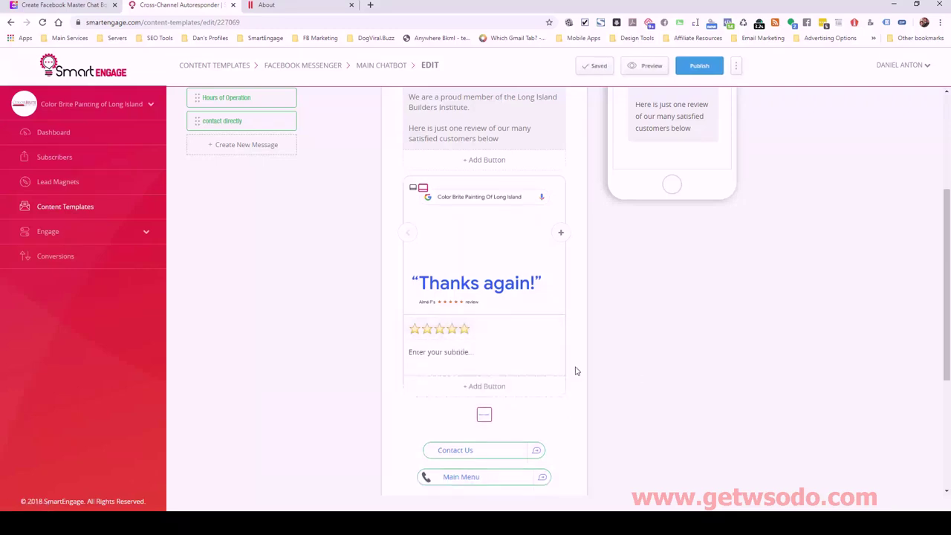
Try a subtitle with forward and back arrow emojis, then clear it so the subtitle stays empty
click(479, 349)
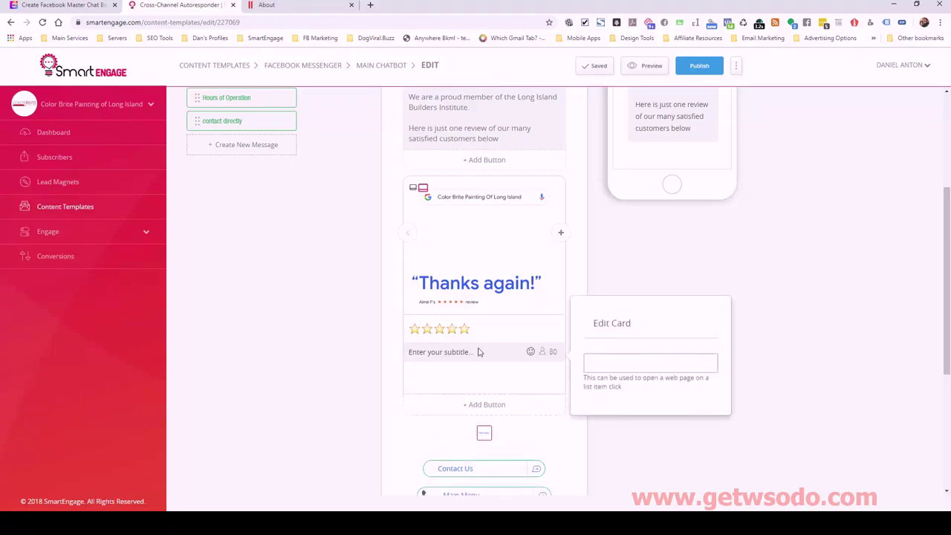
text(Scroll forward)
click(531, 352)
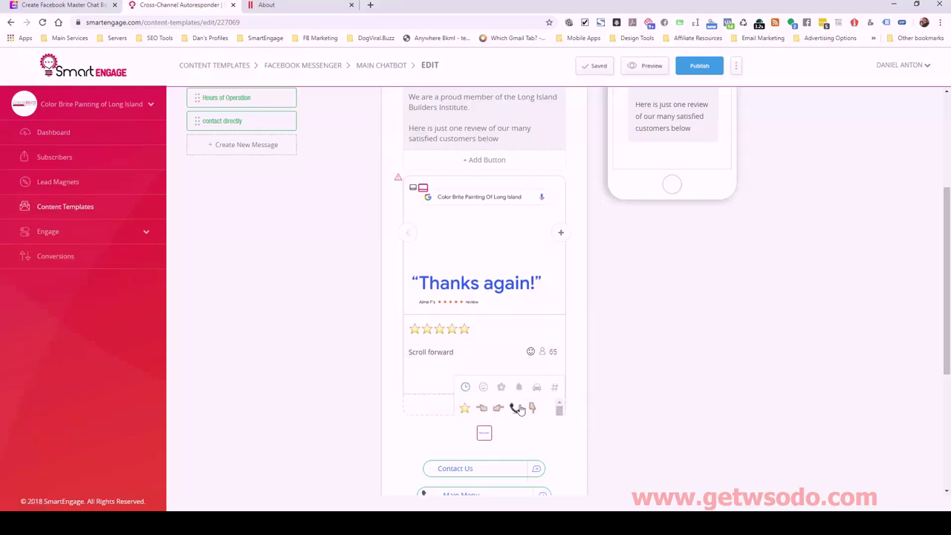
click(555, 388)
scroll(624, 369, down, 1)
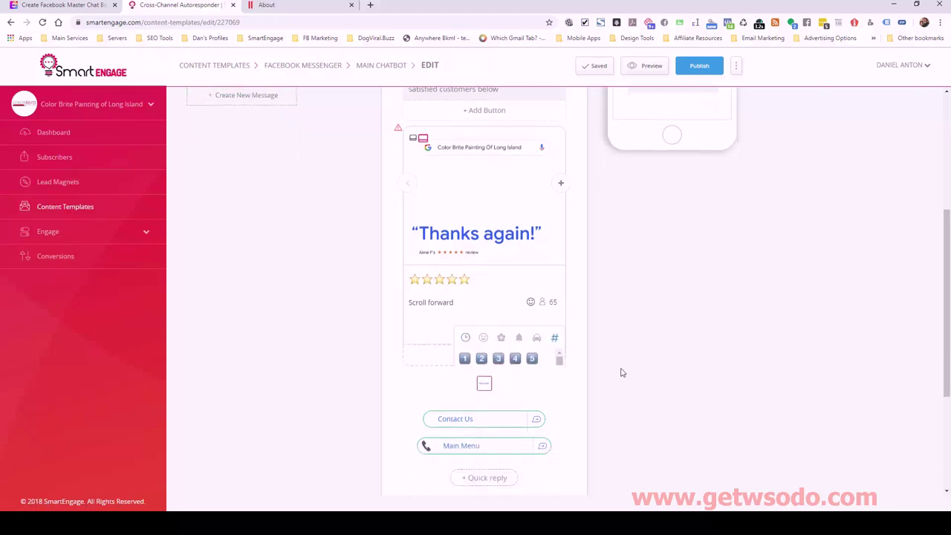
scroll(531, 356, down, 2)
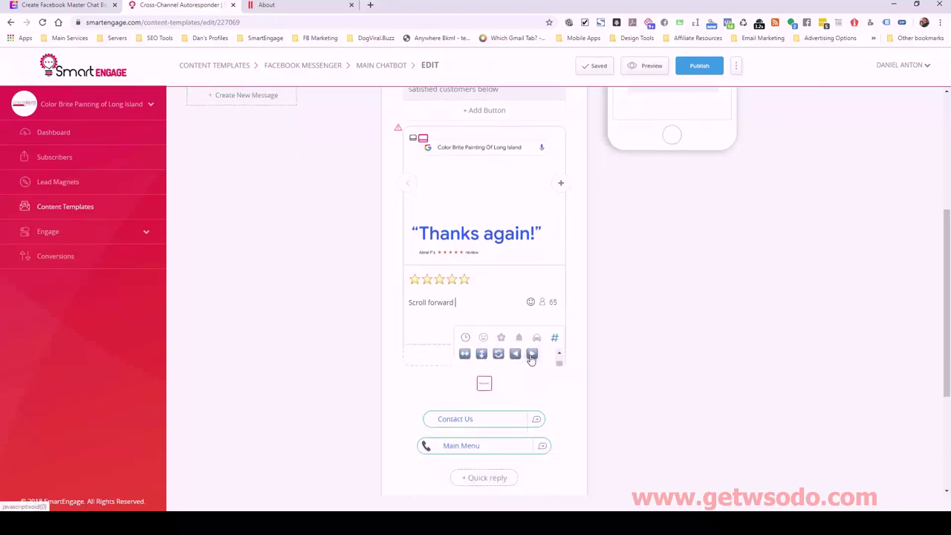
click(531, 354)
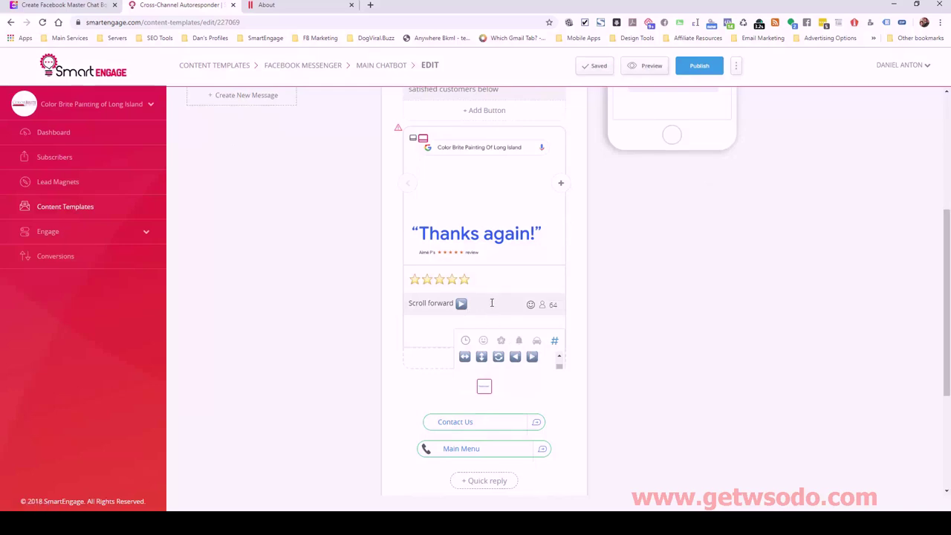
click(515, 356)
key(BackSpace)
key(BackSpace)
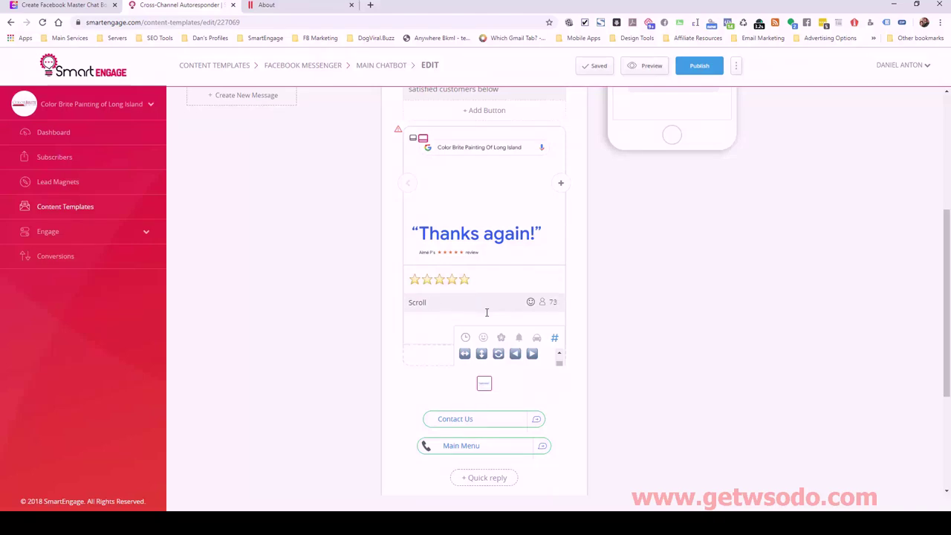
key(BackSpace)
key(BackSpace)
click(640, 317)
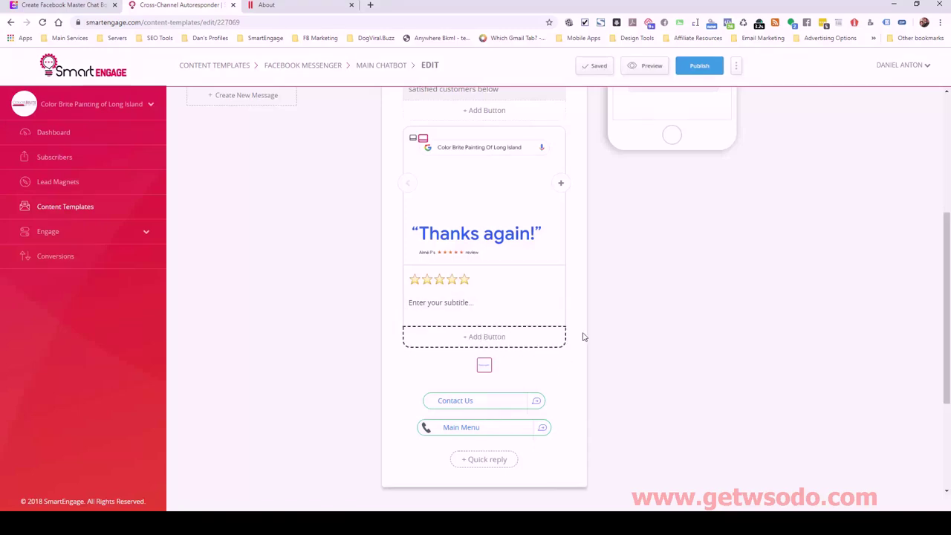
Add a review-card button titled with a phone emoji and 'Call Now', set to call a number
scroll(586, 336, up, 2)
scroll(587, 335, down, 1)
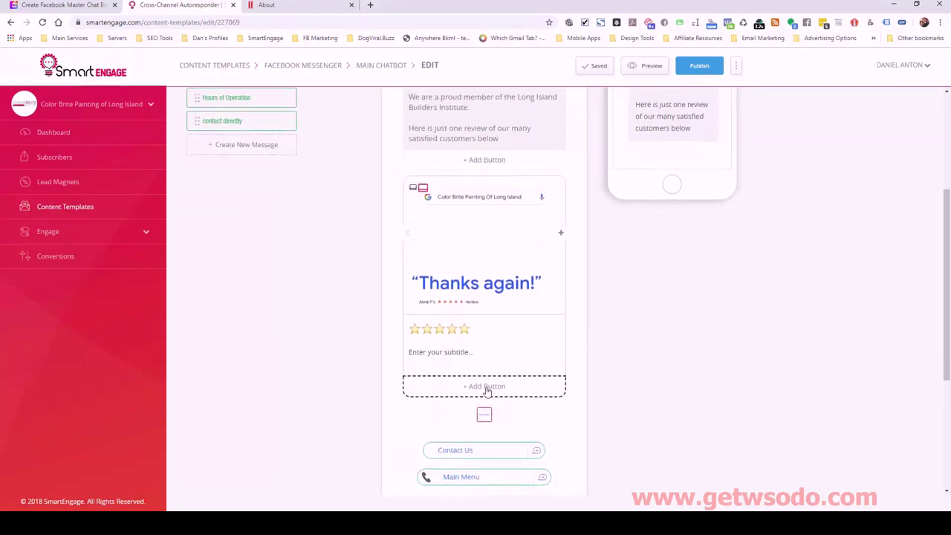
click(488, 387)
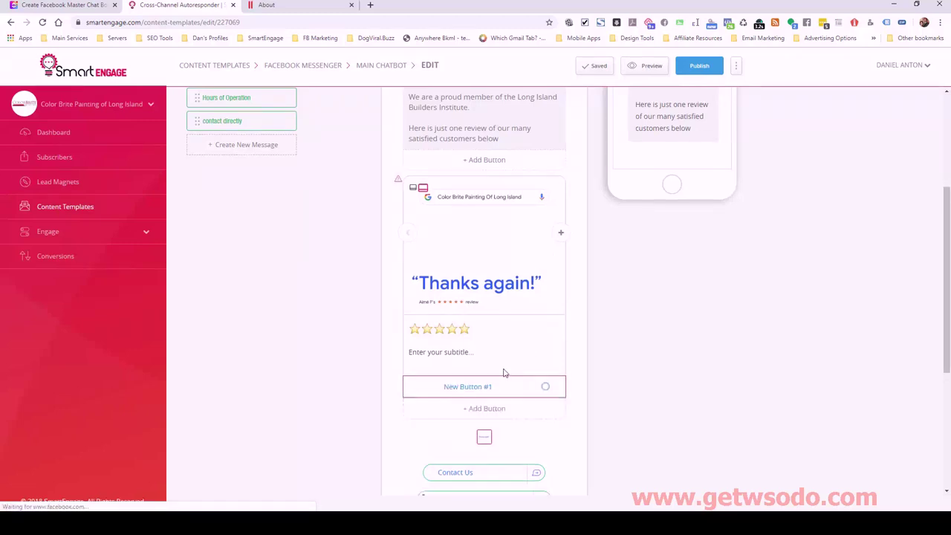
click(477, 388)
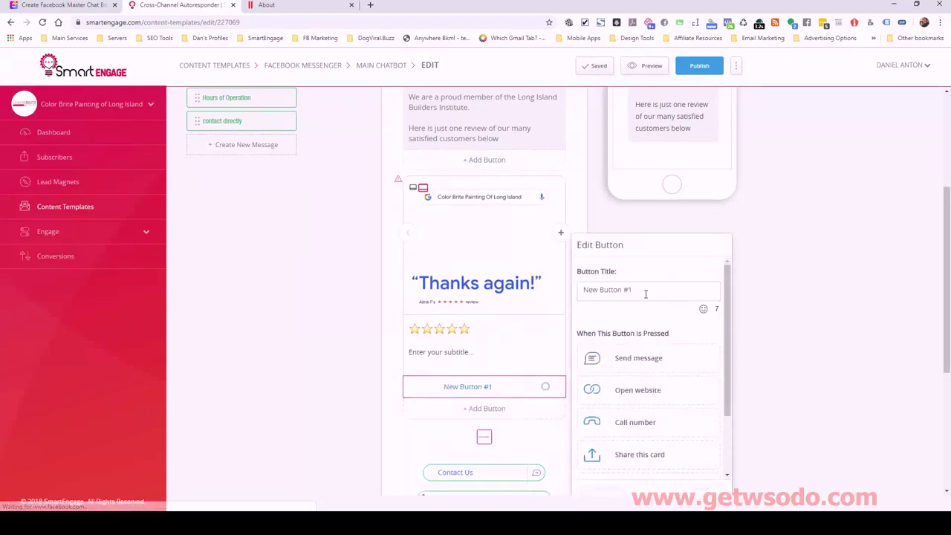
drag(646, 293, 588, 291)
key(BackSpace)
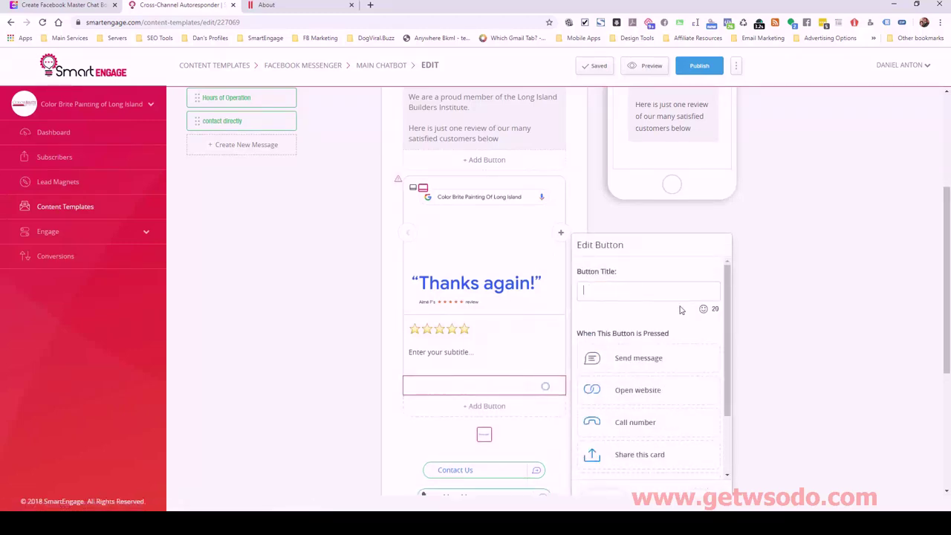
click(704, 310)
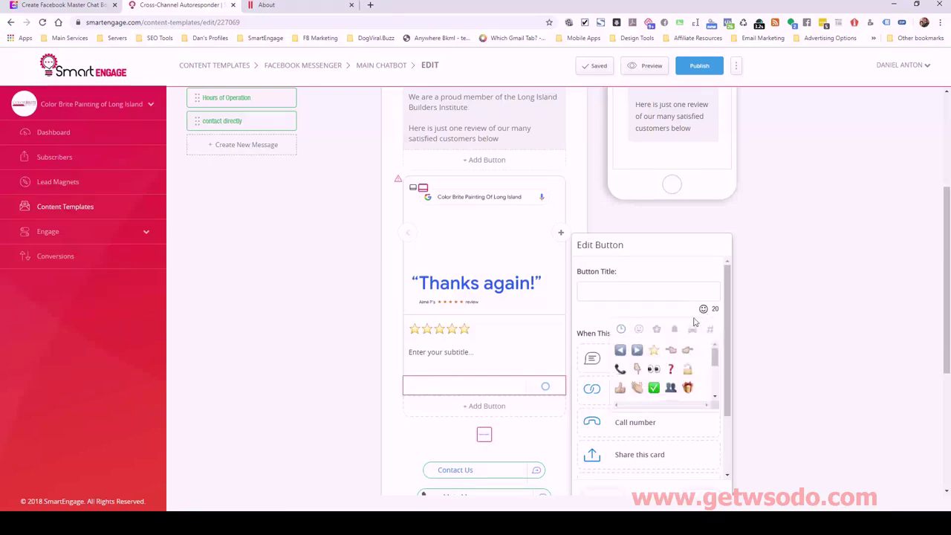
click(621, 368)
click(647, 295)
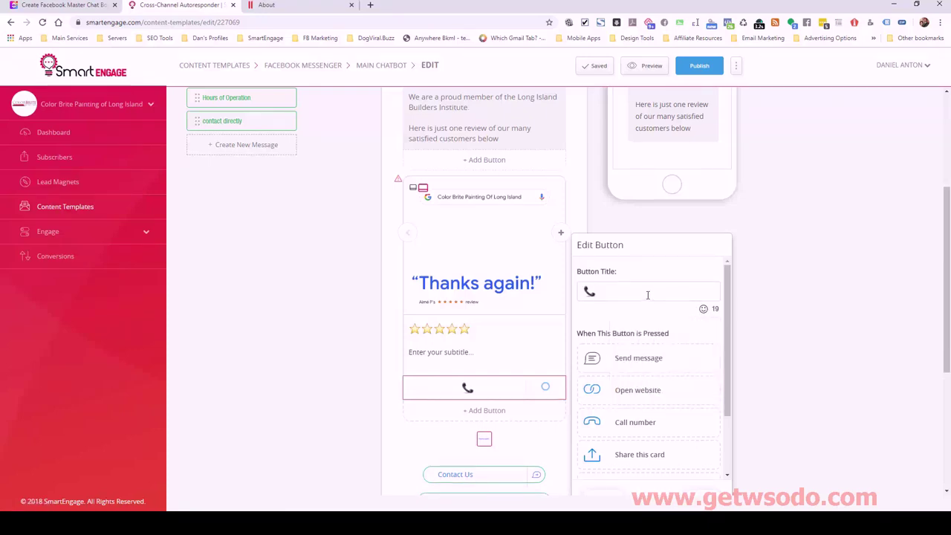
text(Call Now)
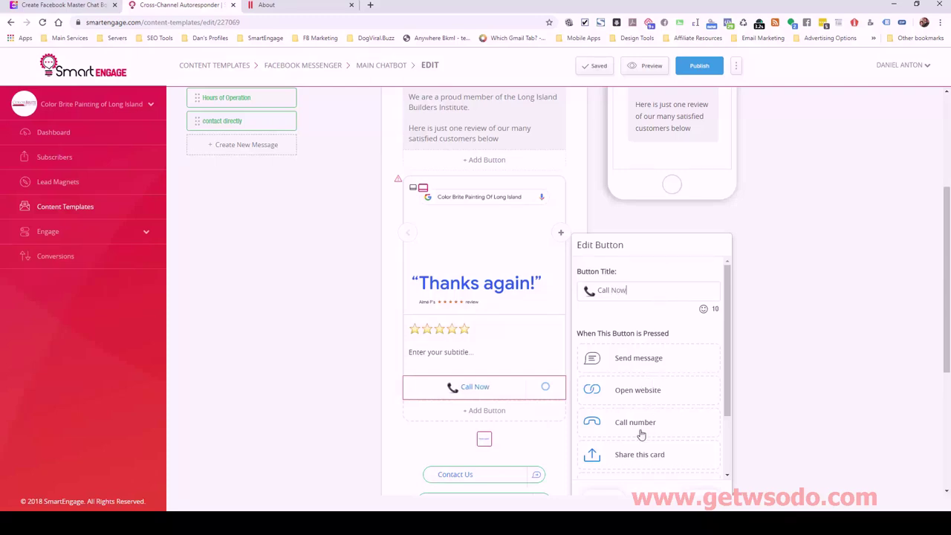
click(604, 425)
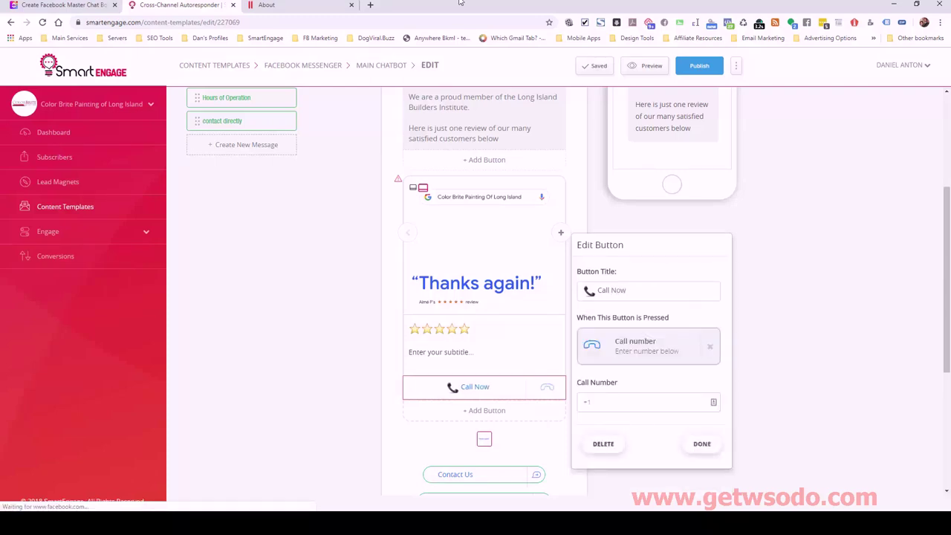
Copy the company phone number from the Color Brite Painting Contact us page, then return to SmartEngage
click(278, 6)
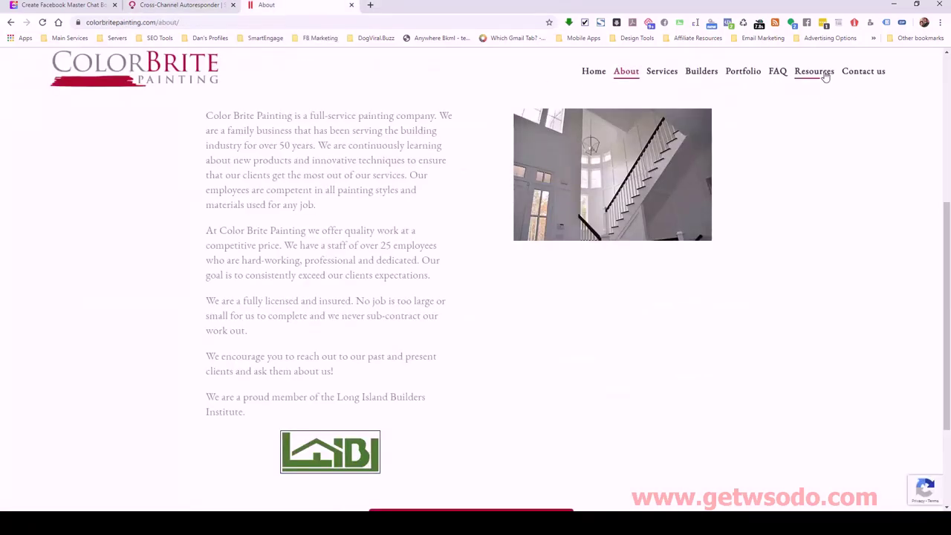
click(855, 78)
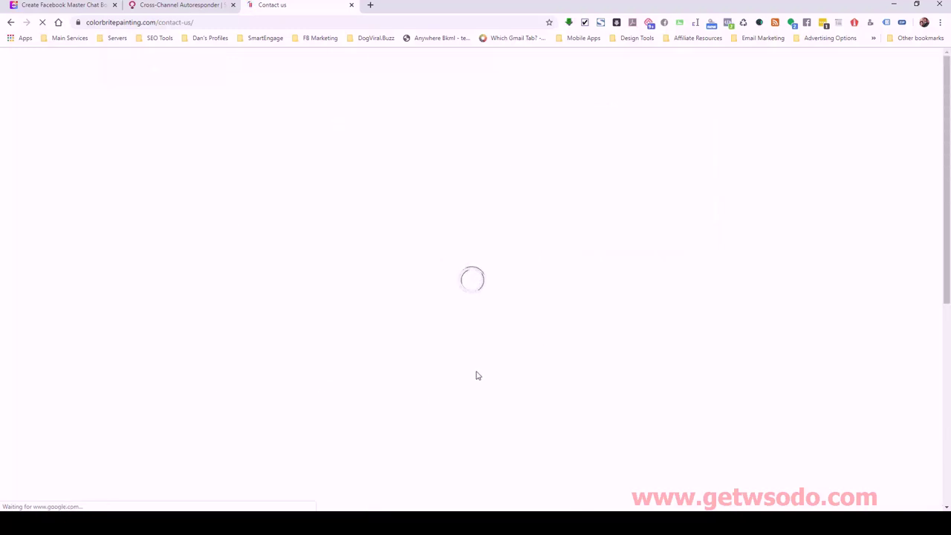
scroll(324, 378, down, 3)
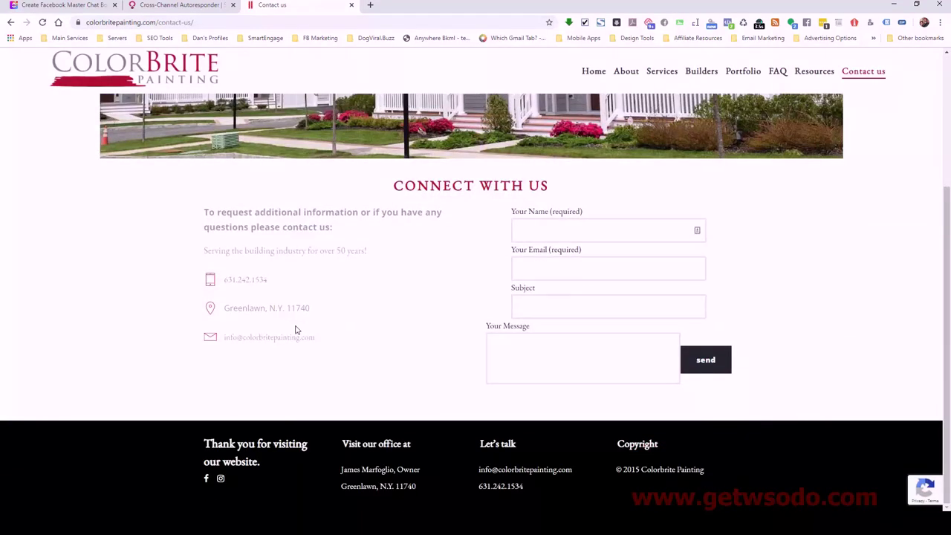
drag(272, 284, 223, 281)
key(ctrl+c)
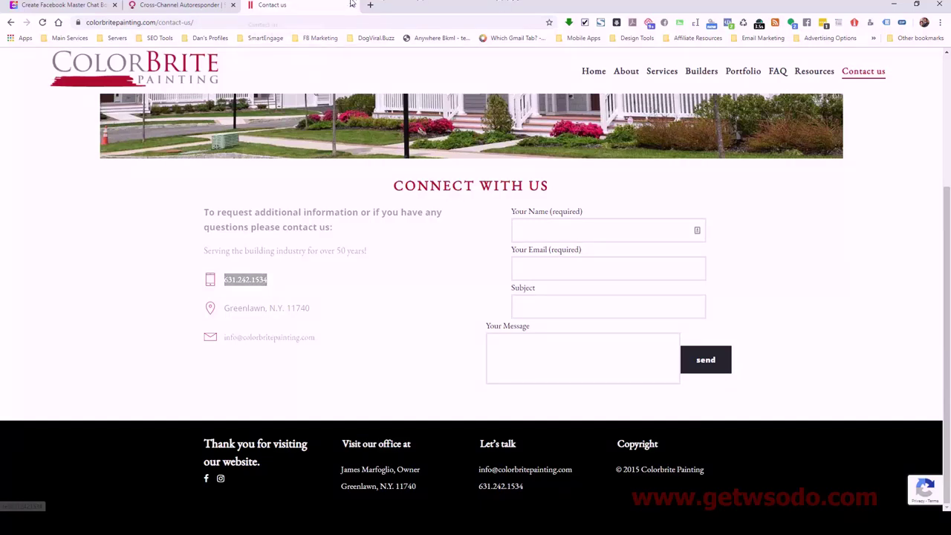
click(223, 6)
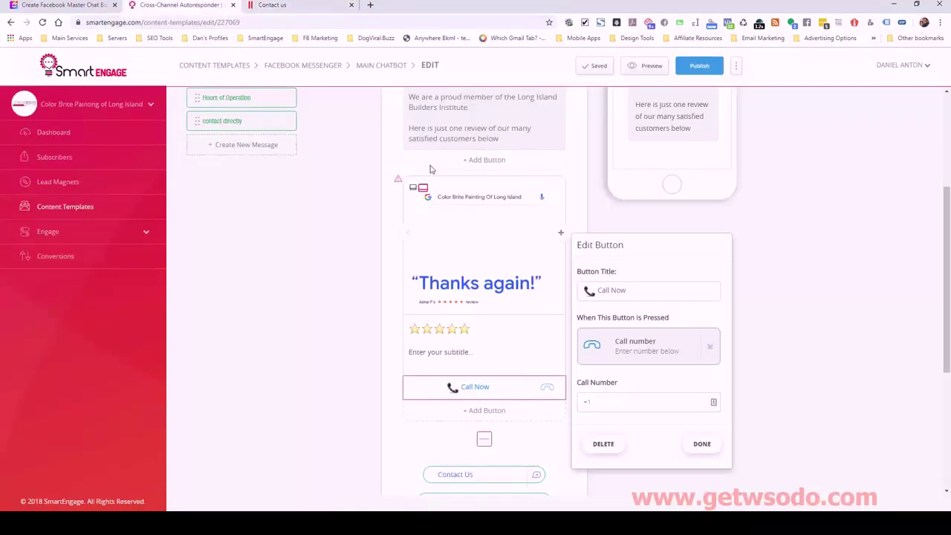
Set the Call Now button to dial +1 plus the pasted company number, dots removed, and save
click(608, 403)
text(+1)
key(ctrl+v)
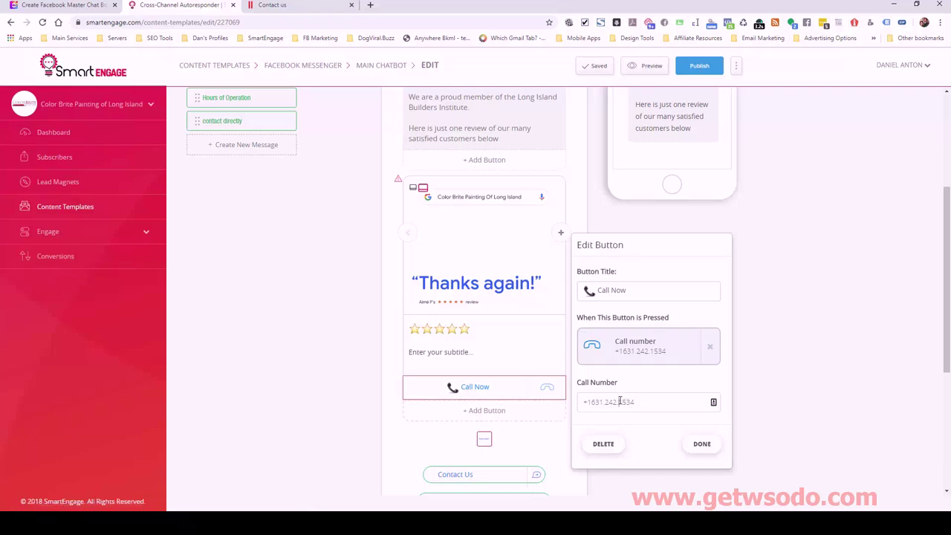
click(619, 402)
key(BackSpace)
click(607, 403)
key(BackSpace)
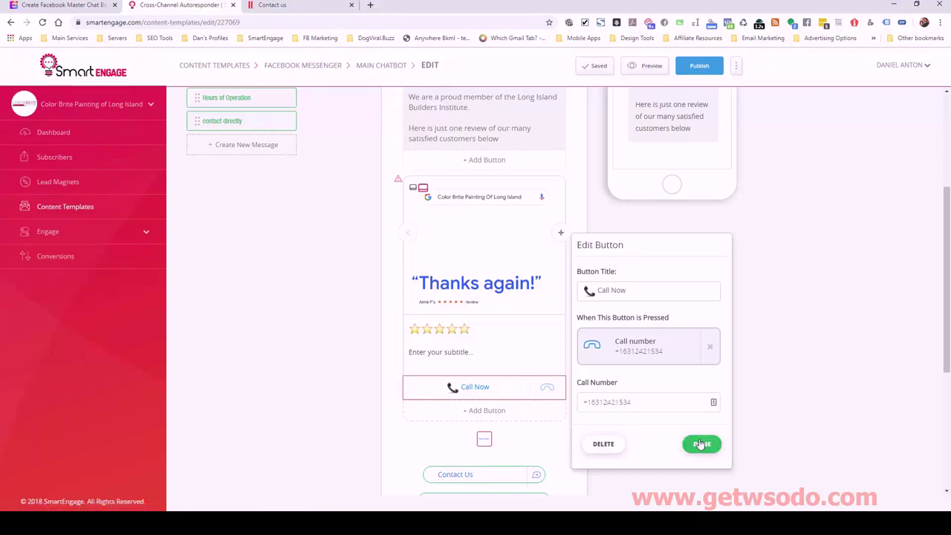
click(700, 445)
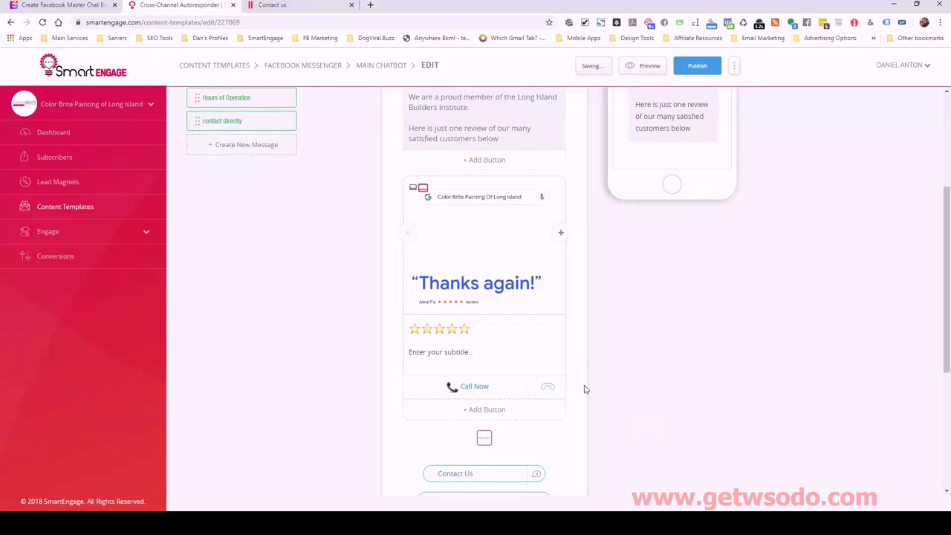
Open the settings of the Contact Us quick reply under the review card
scroll(445, 371, down, 2)
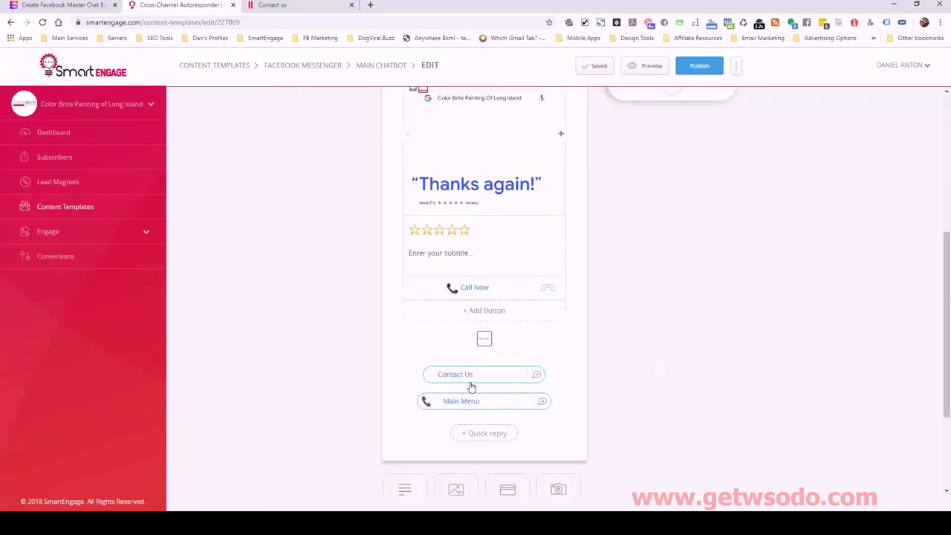
scroll(442, 384, up, 4)
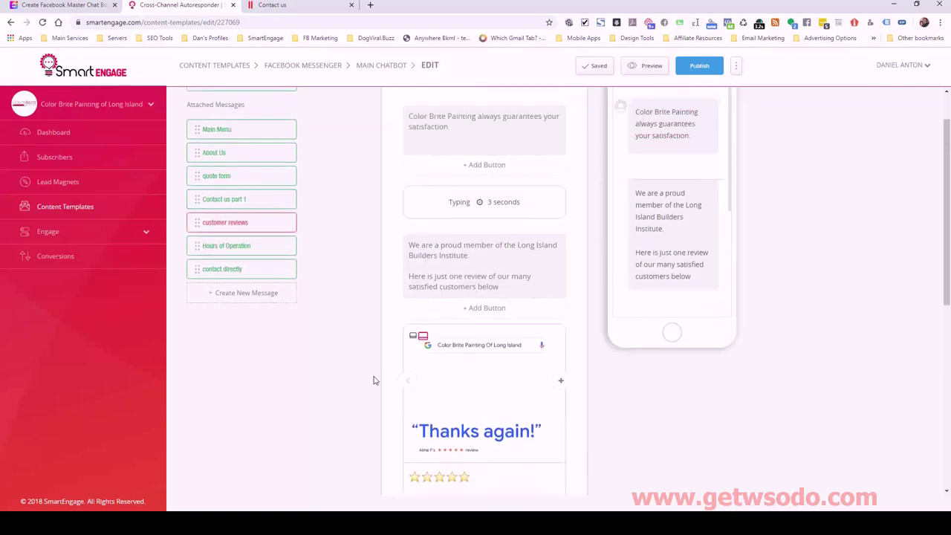
scroll(374, 381, down, 3)
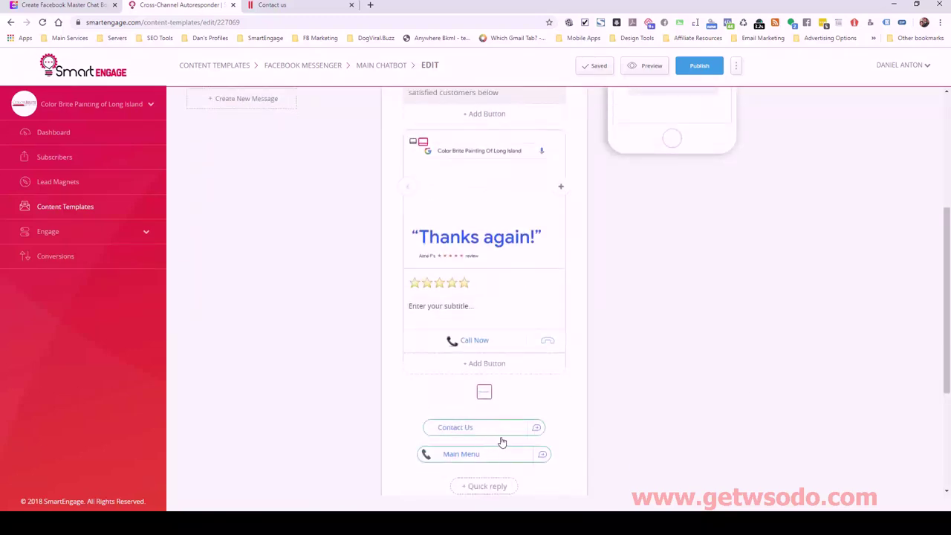
click(469, 429)
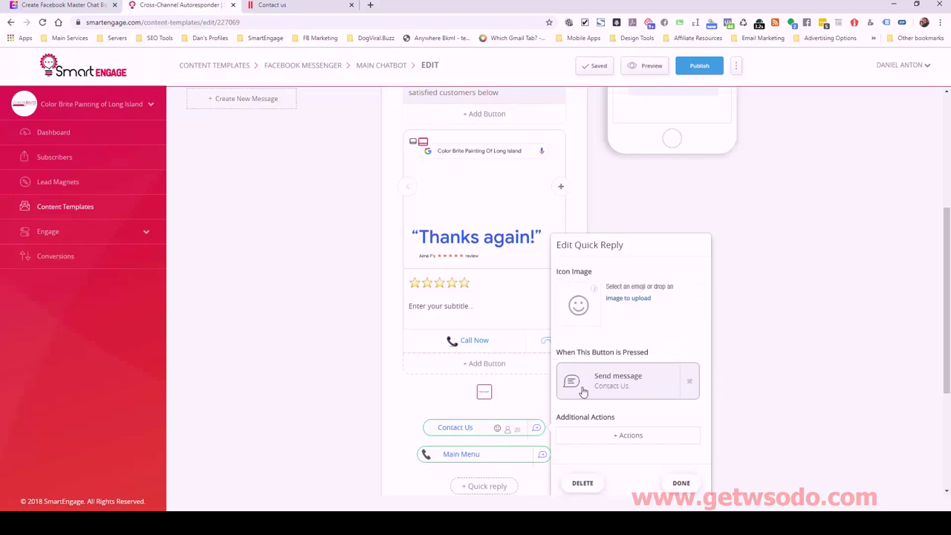
Replace the Main Menu quick reply's phone icon with the TOP emoji and save
click(466, 456)
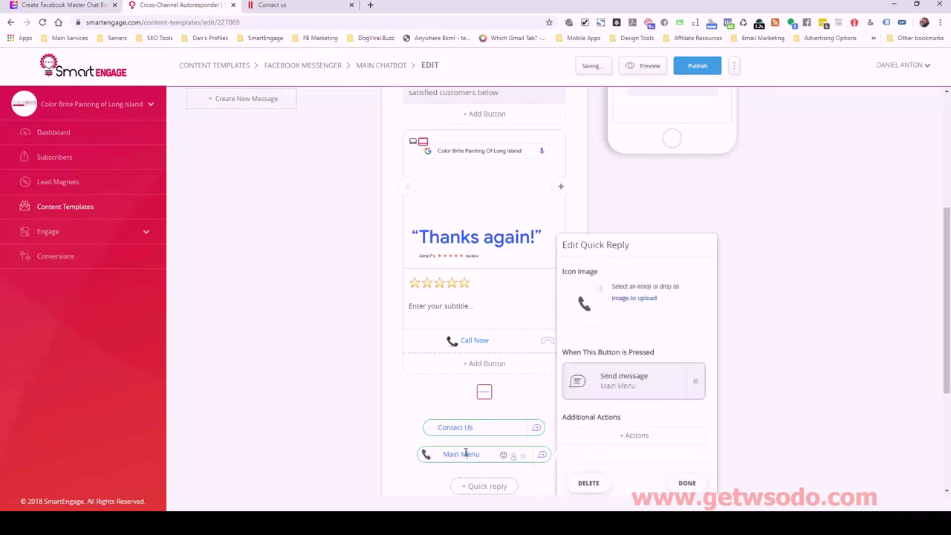
click(601, 289)
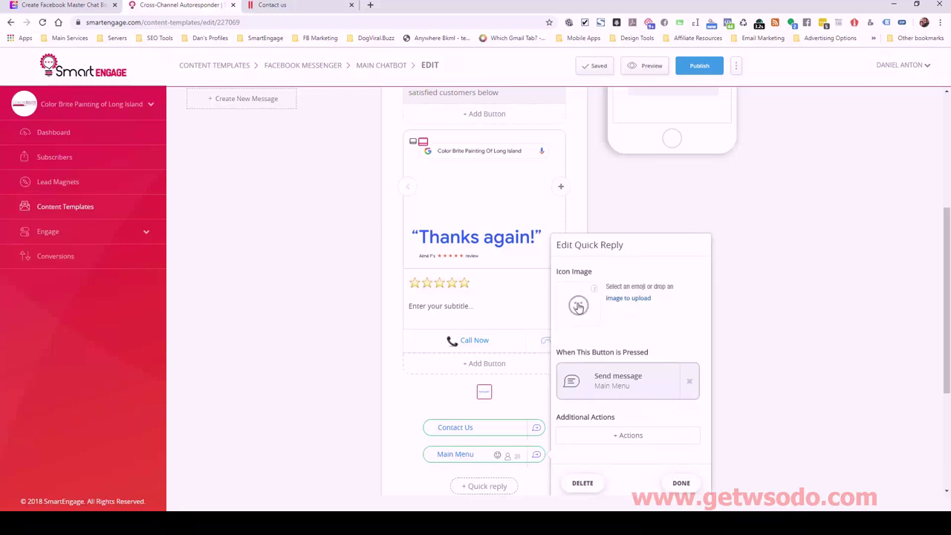
click(578, 307)
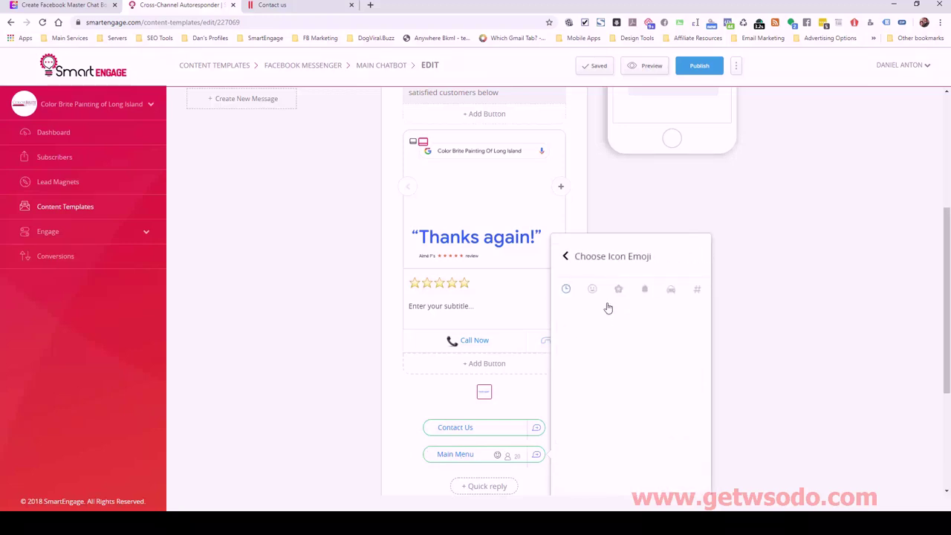
click(697, 292)
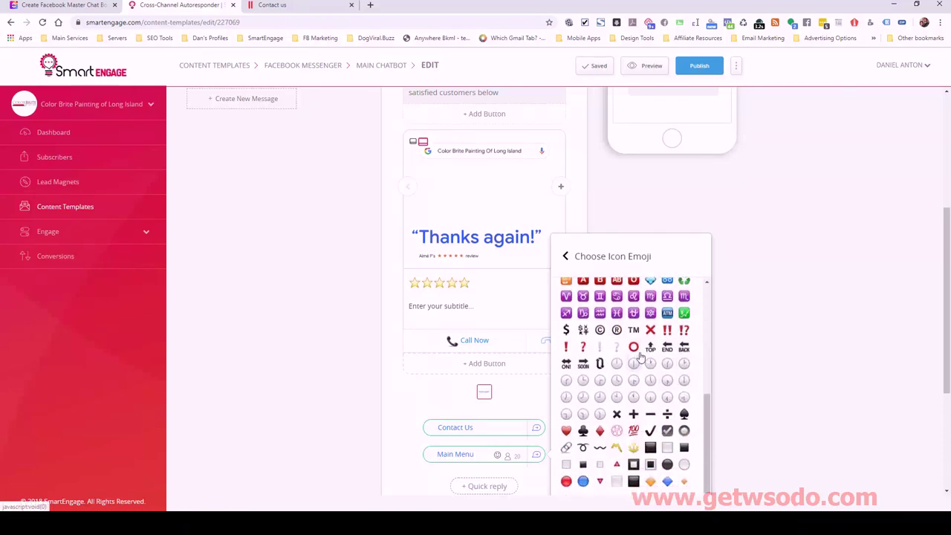
click(651, 348)
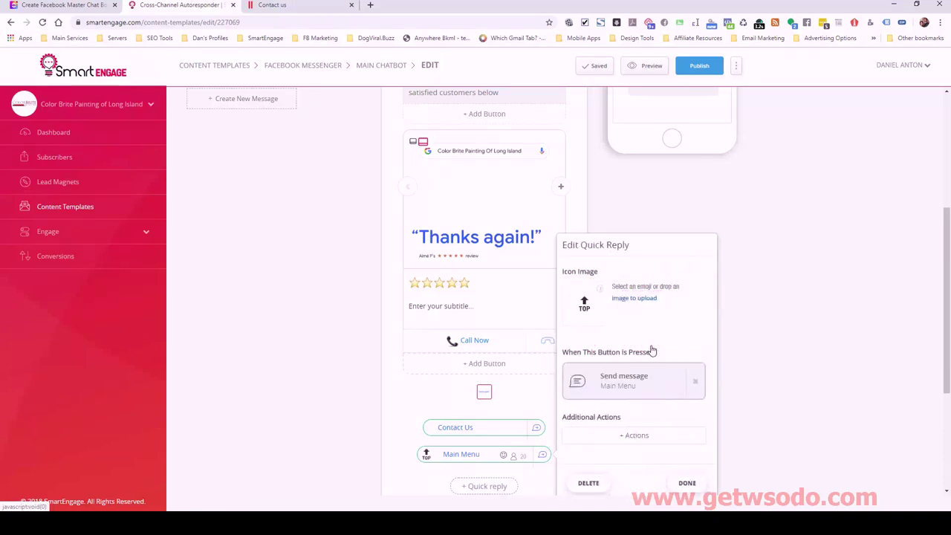
click(687, 483)
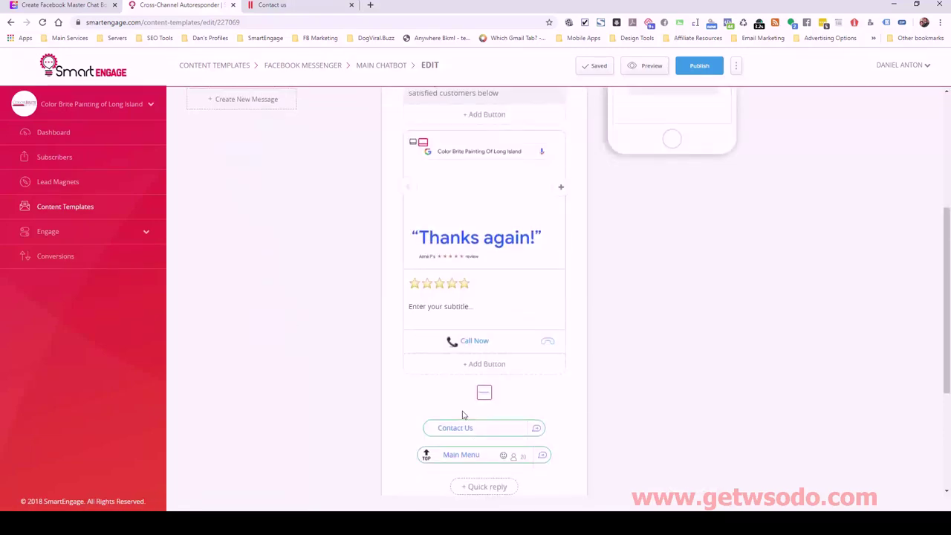
Jump from the Main Menu quick reply to the Main Menu message it sends
scroll(463, 408, up, 5)
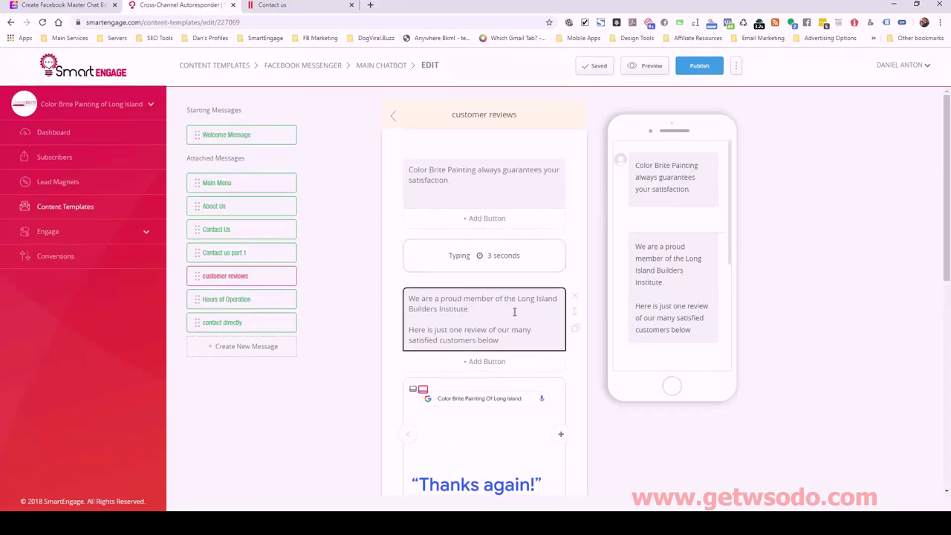
scroll(515, 310, down, 1)
scroll(514, 314, down, 2)
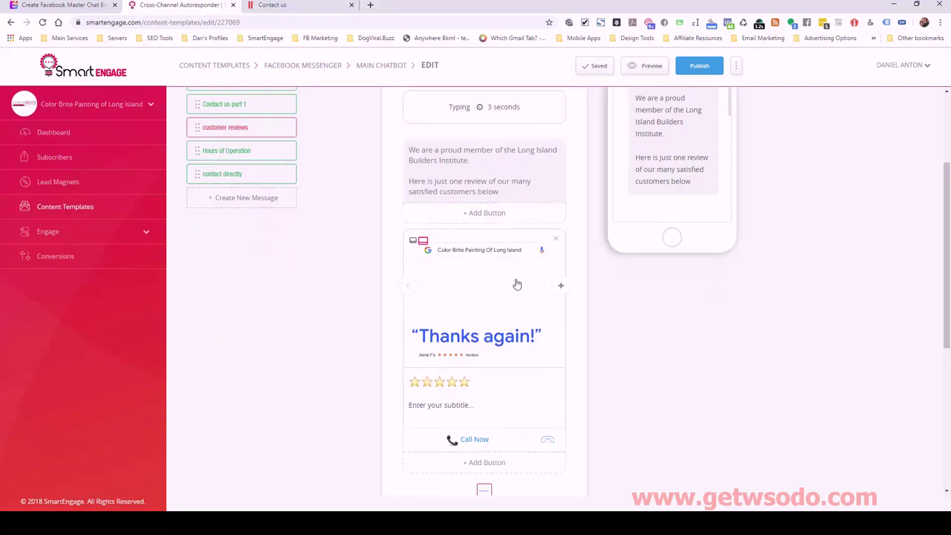
scroll(516, 298, down, 1)
scroll(508, 363, down, 1)
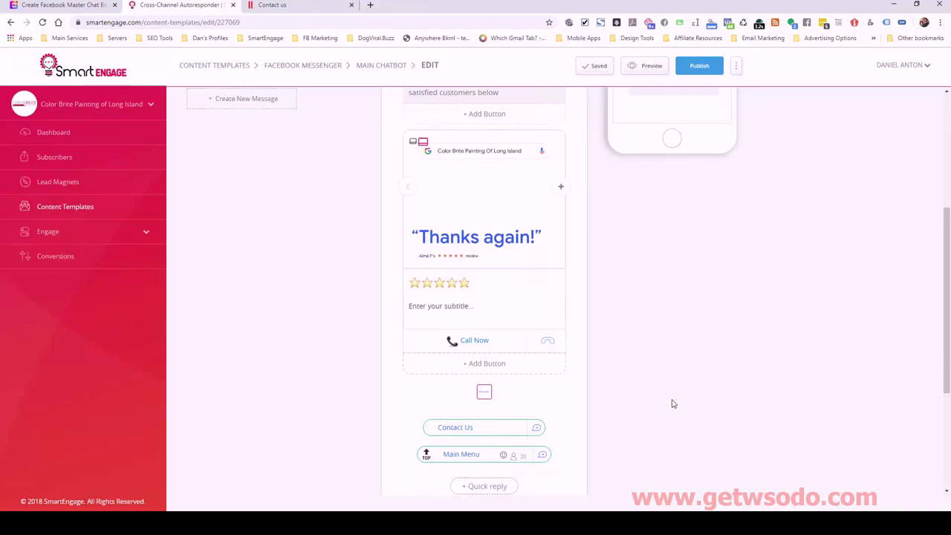
scroll(602, 419, down, 2)
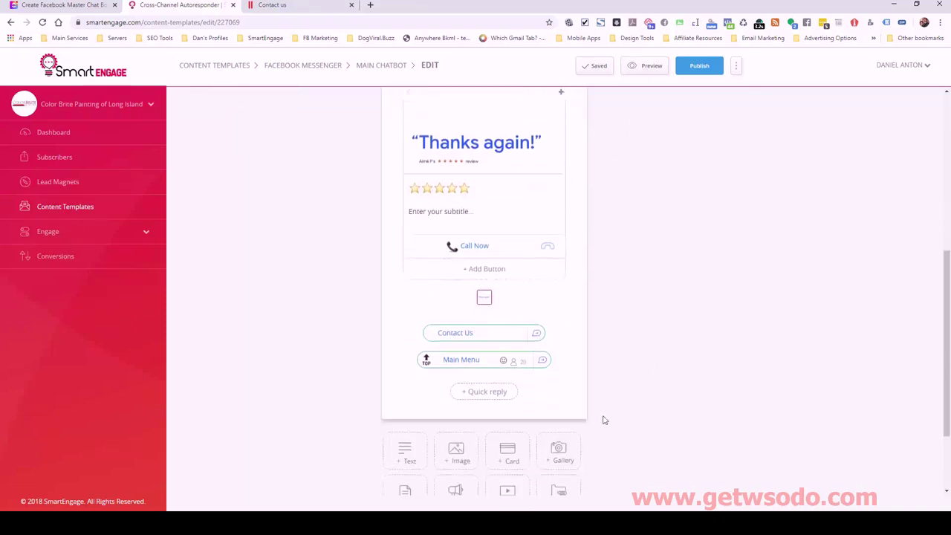
click(479, 355)
click(634, 359)
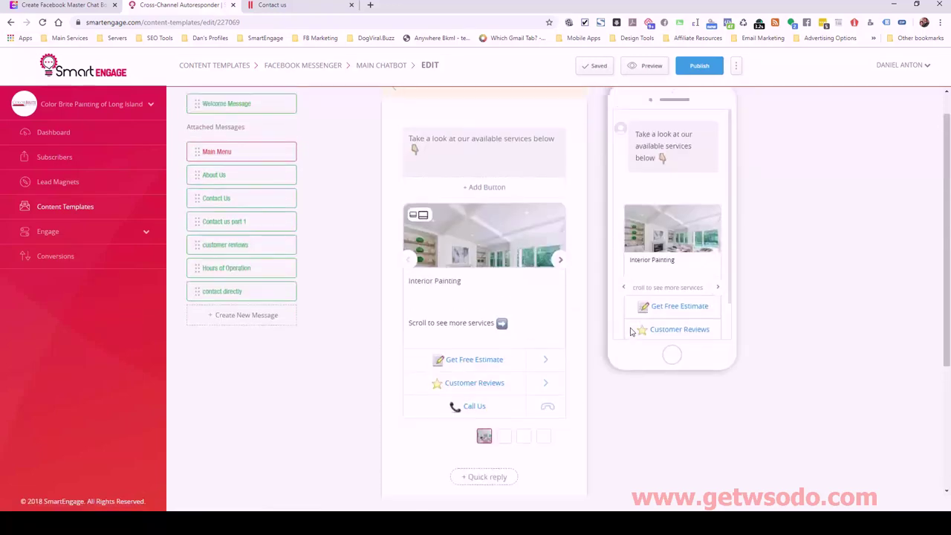
Make the gallery images square and browse Exterior Painting, Pressure Washing, Cedar Restoration, back to Interior Painting
click(426, 249)
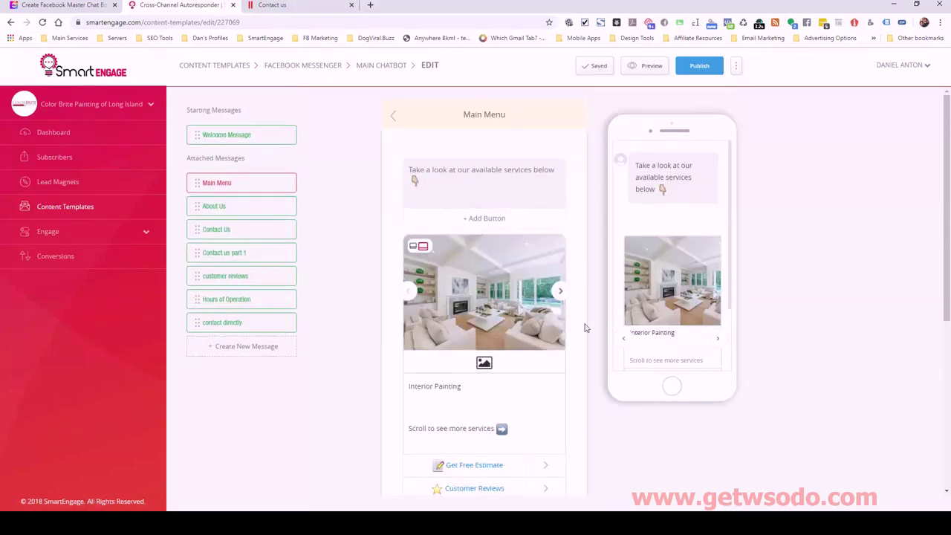
click(560, 292)
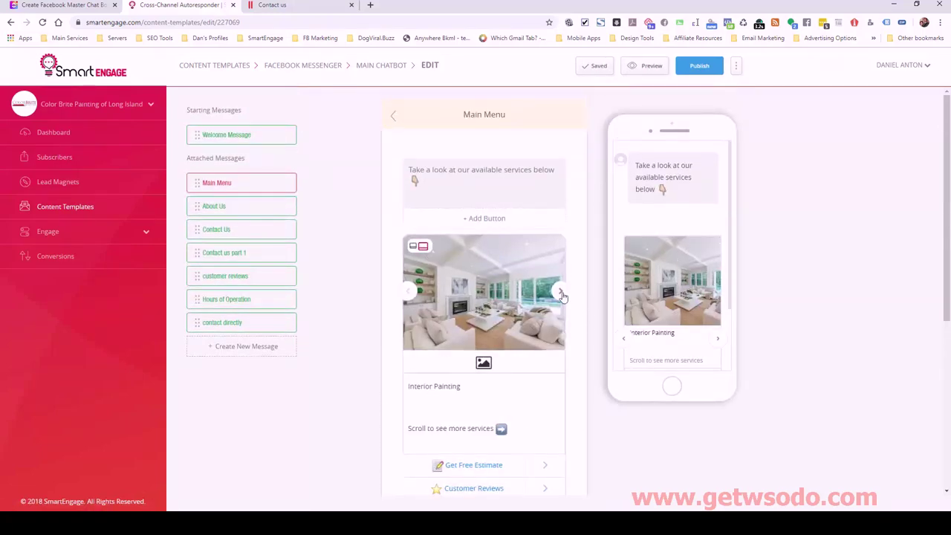
click(408, 292)
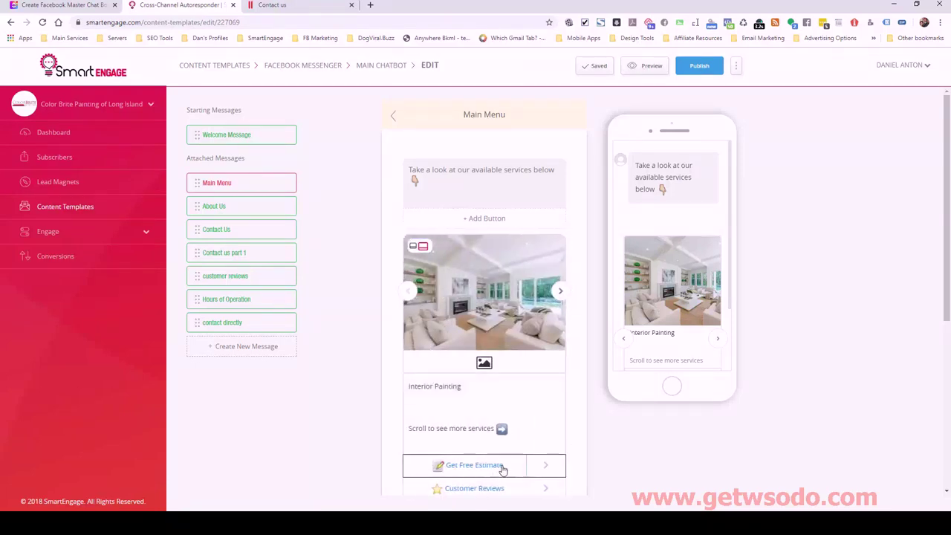
click(560, 292)
click(560, 292)
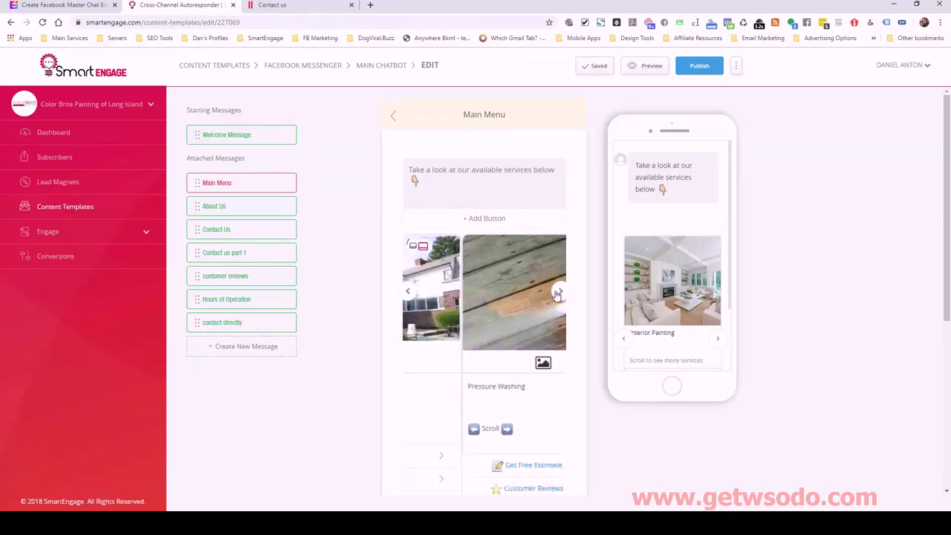
click(559, 293)
scroll(513, 375, down, 1)
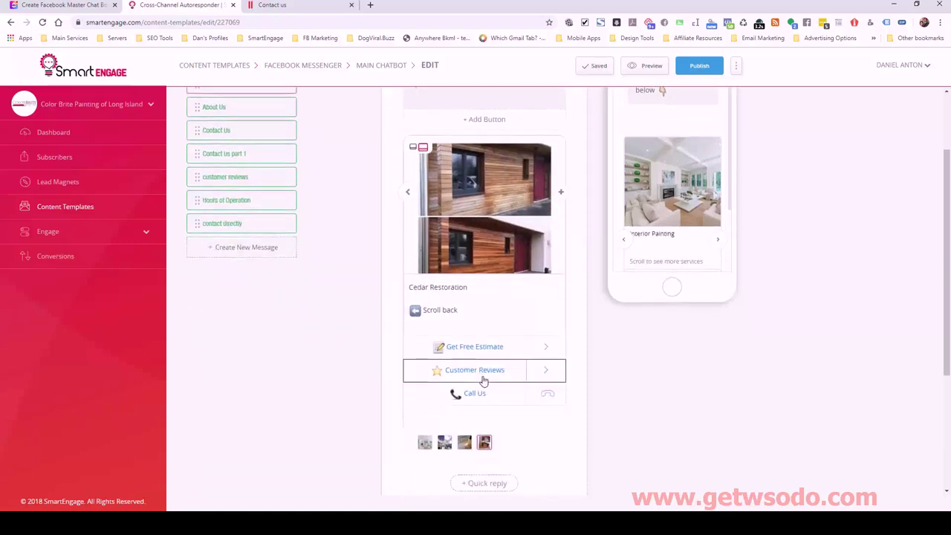
click(408, 192)
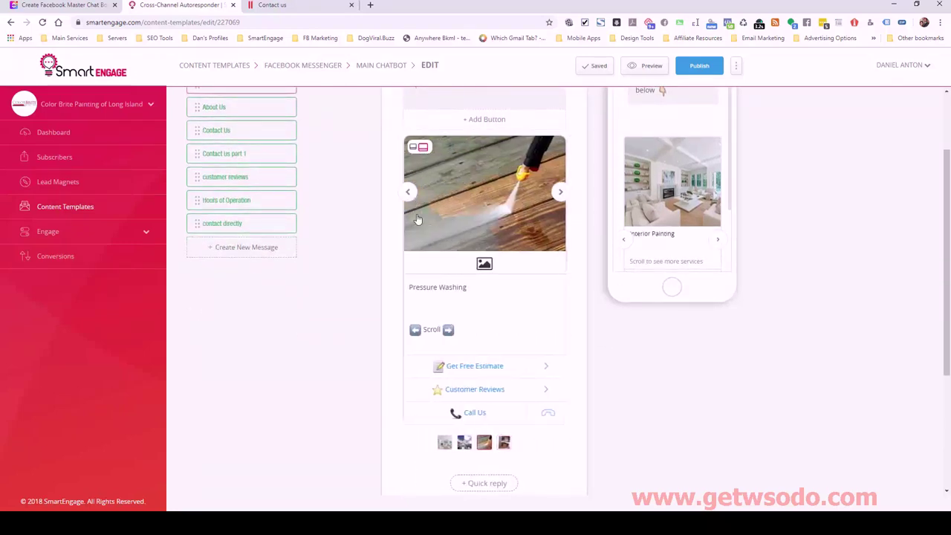
click(408, 195)
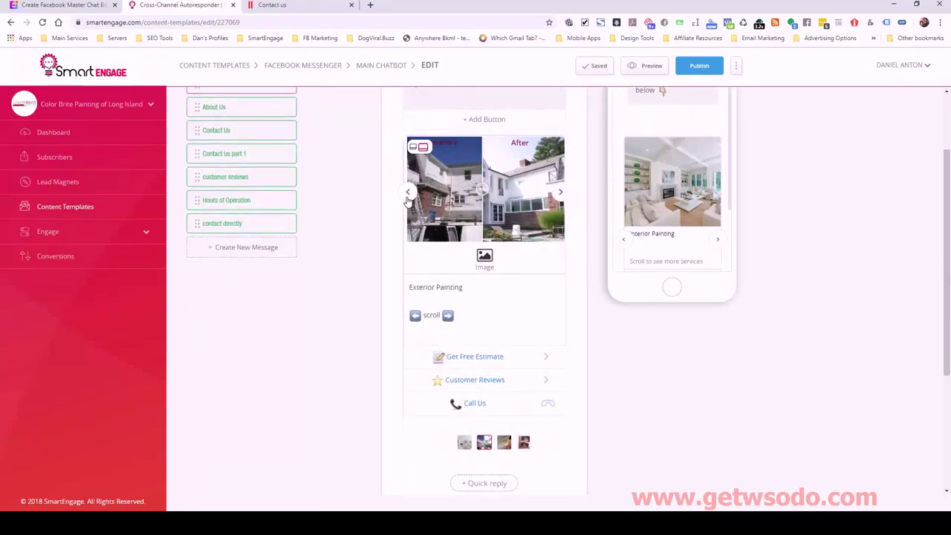
click(407, 198)
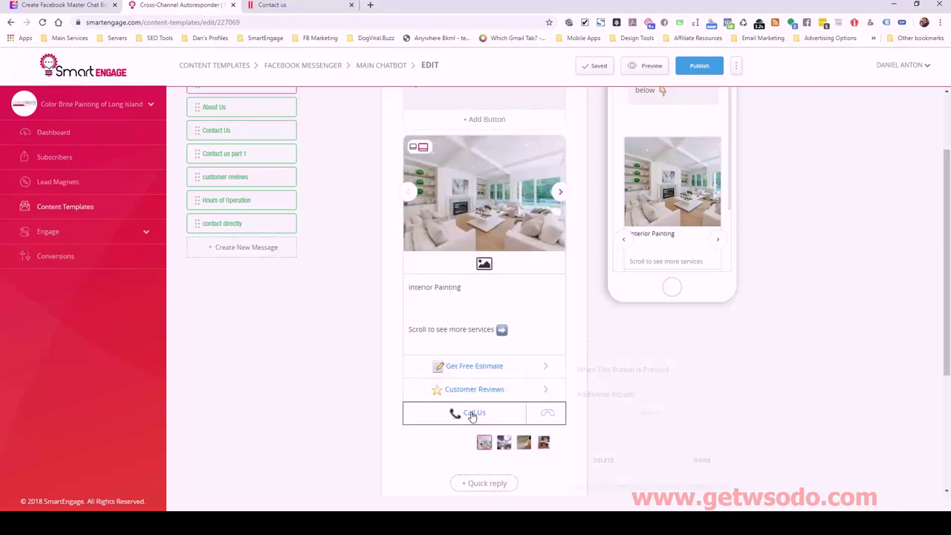
Replace the Interior Painting Call Us number with the pasted company number, removing its dot
click(471, 414)
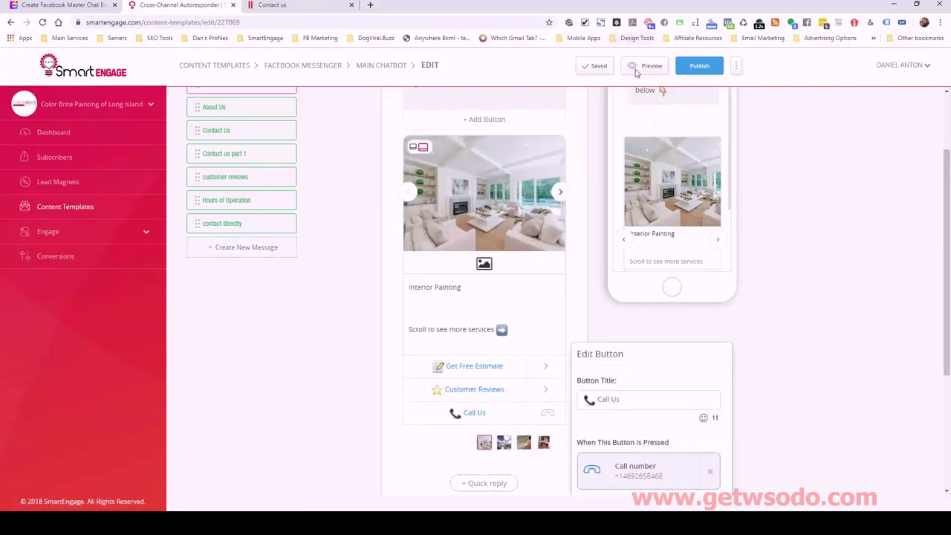
click(661, 458)
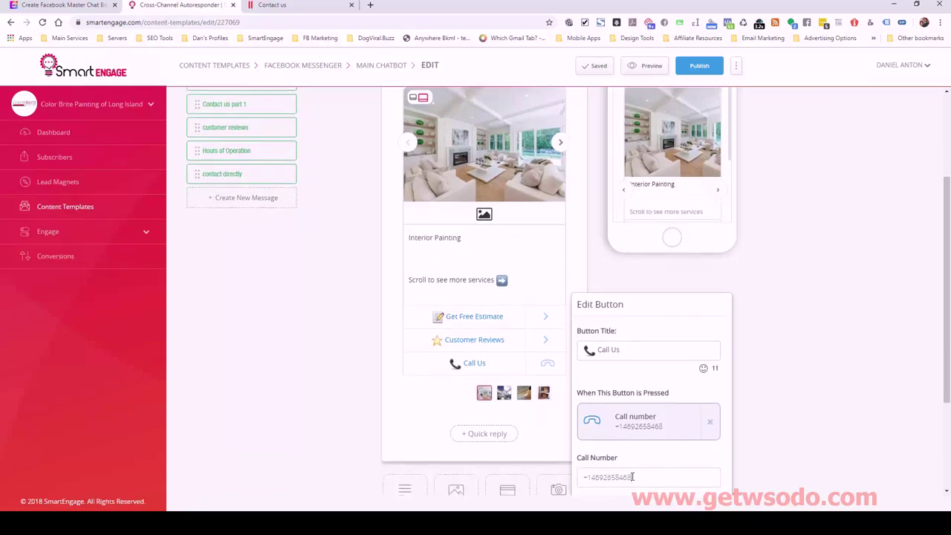
drag(632, 477, 592, 477)
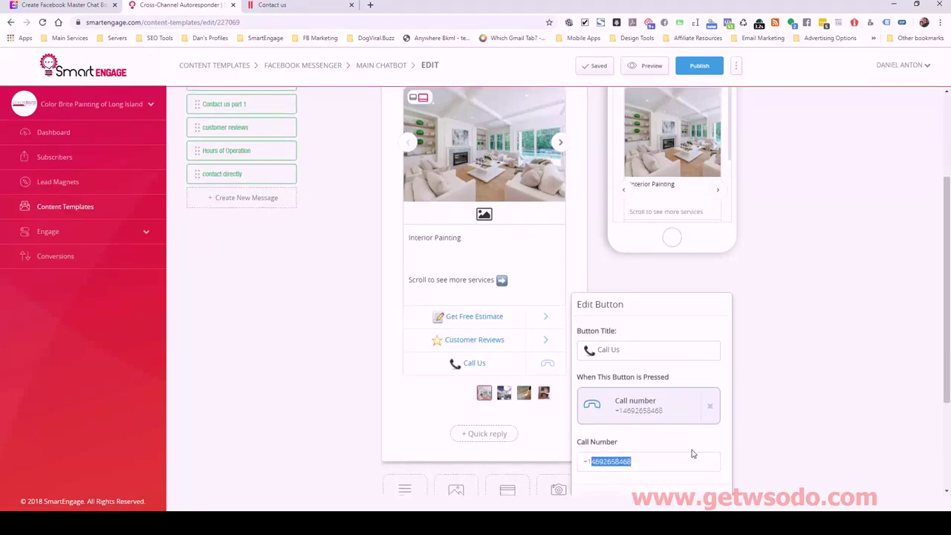
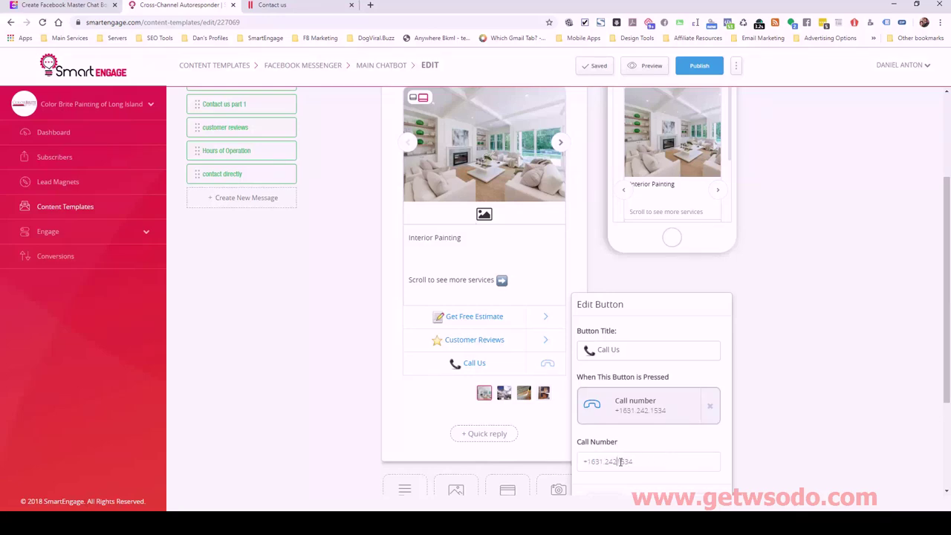
click(606, 462)
key(BackSpace)
drag(631, 462, 595, 461)
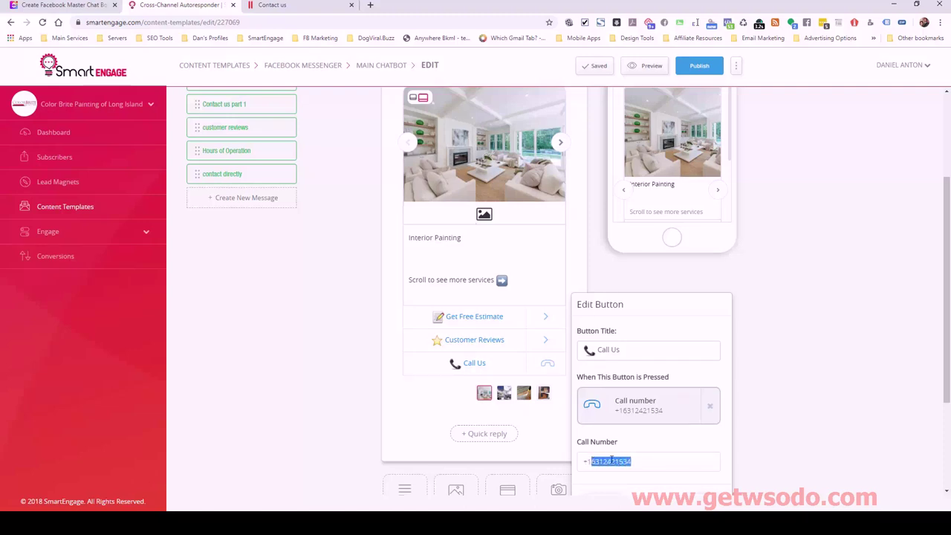
scroll(701, 410, down, 2)
click(702, 356)
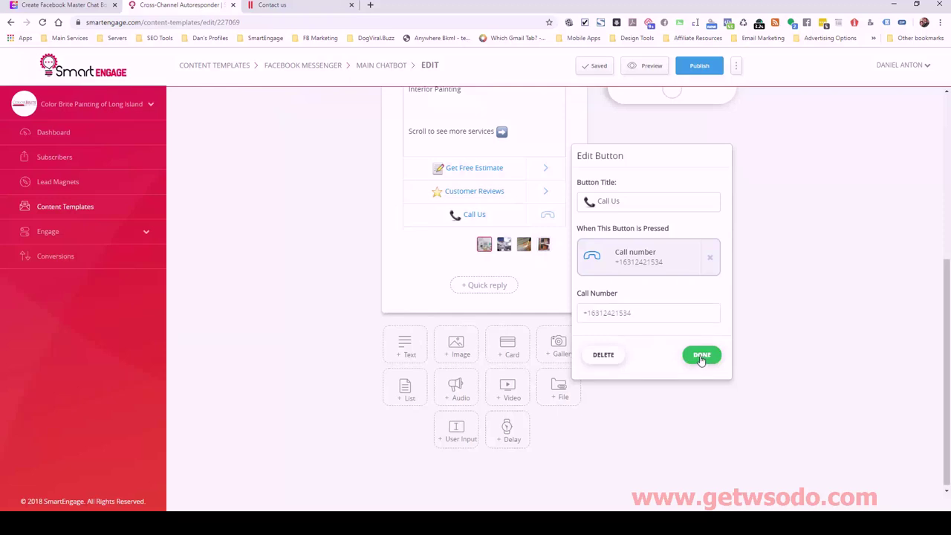
scroll(563, 265, up, 2)
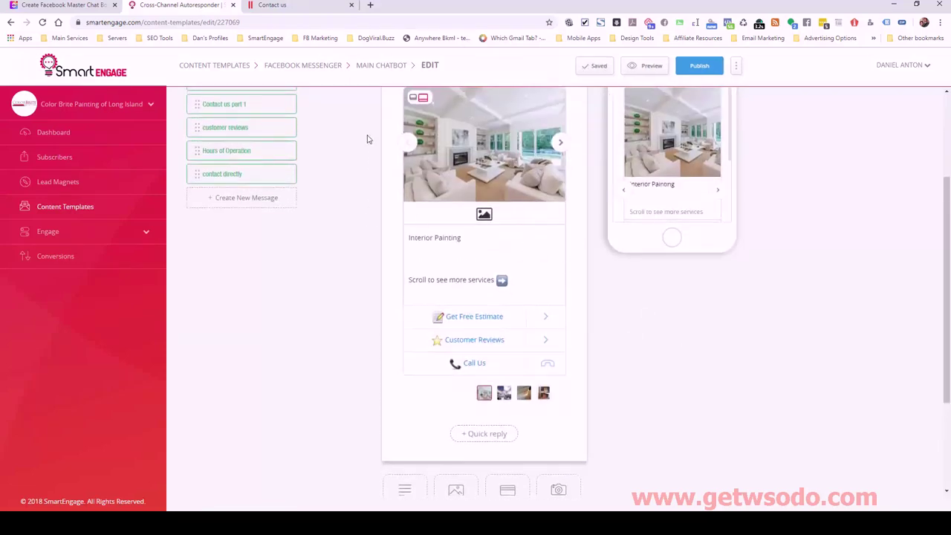
Paste the company number into the Exterior Painting card's Call Us button
click(561, 142)
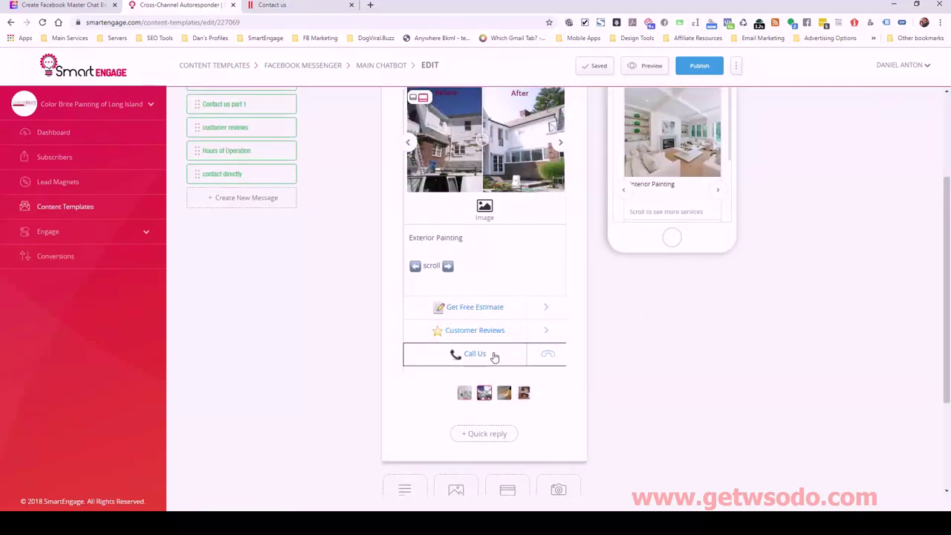
click(494, 357)
drag(642, 472, 592, 471)
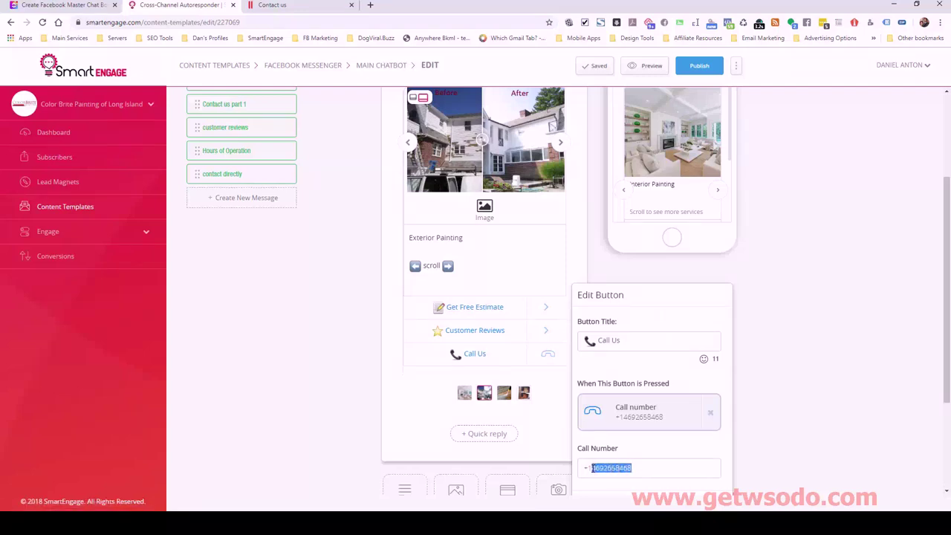
key(ctrl+v)
click(702, 494)
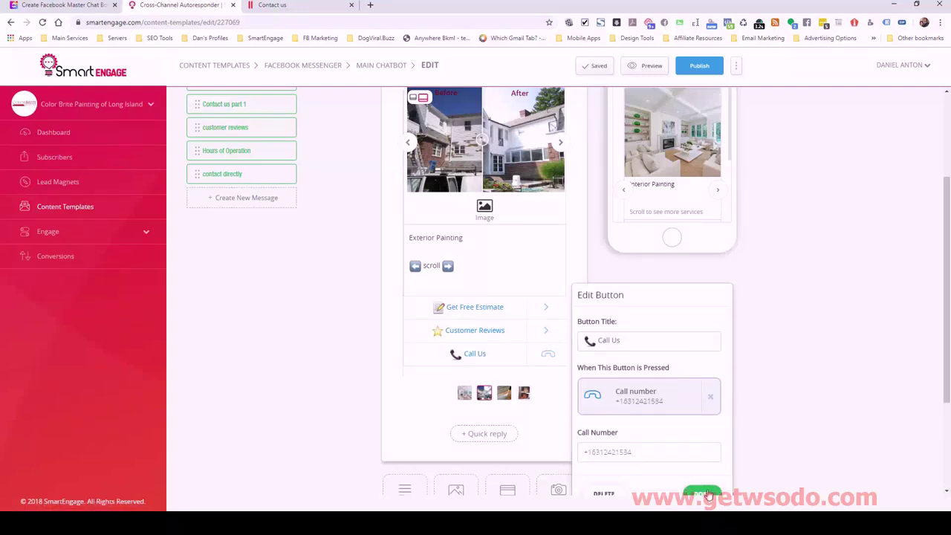
Paste the company number into the Pressure Washing card's Call Us button
click(561, 143)
click(474, 365)
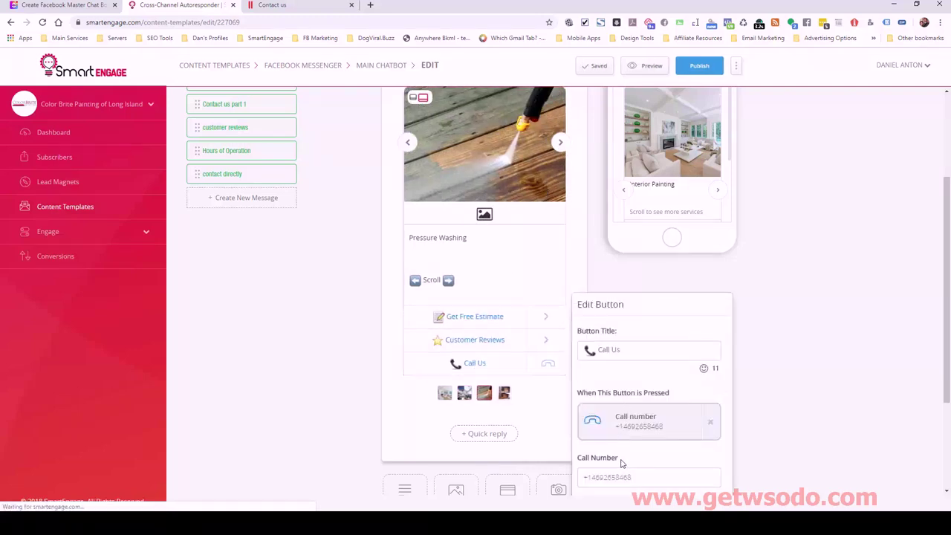
drag(631, 477, 595, 477)
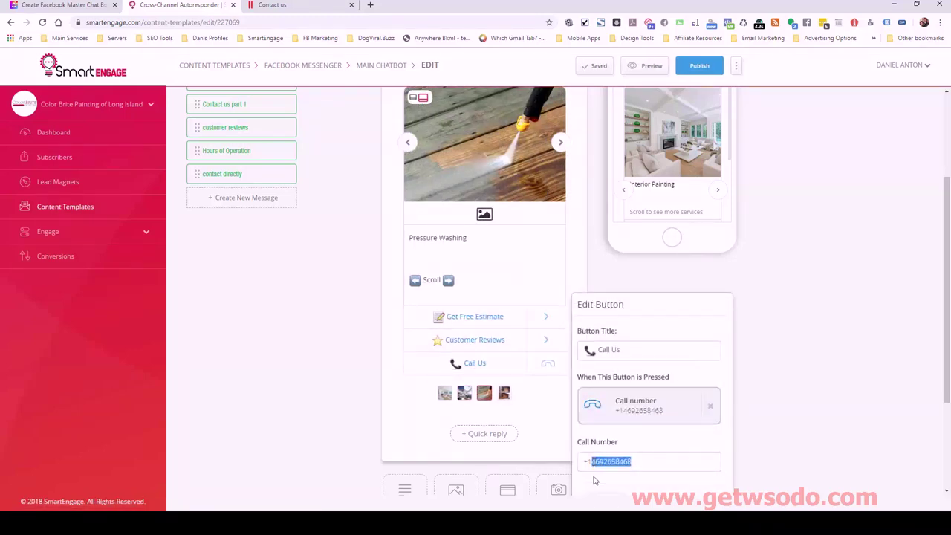
key(ctrl+v)
scroll(599, 462, down, 1)
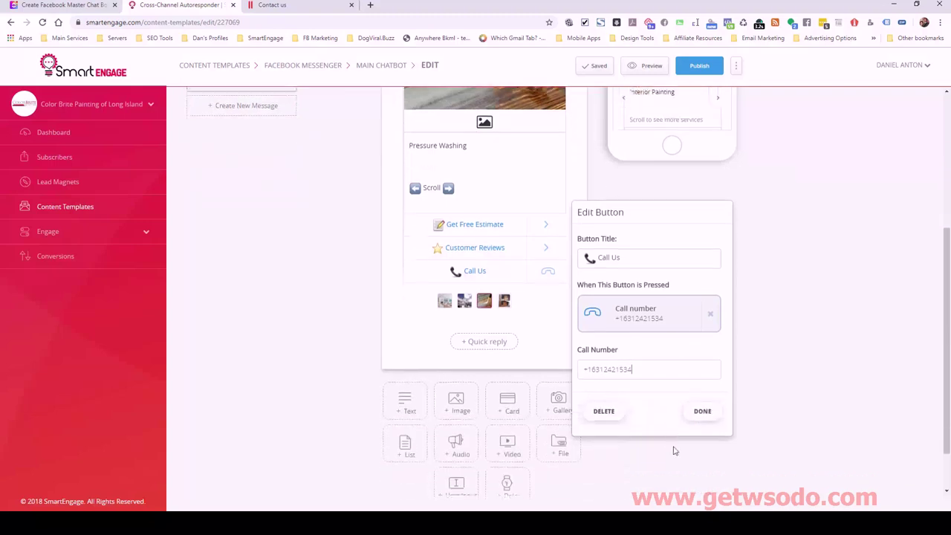
click(568, 341)
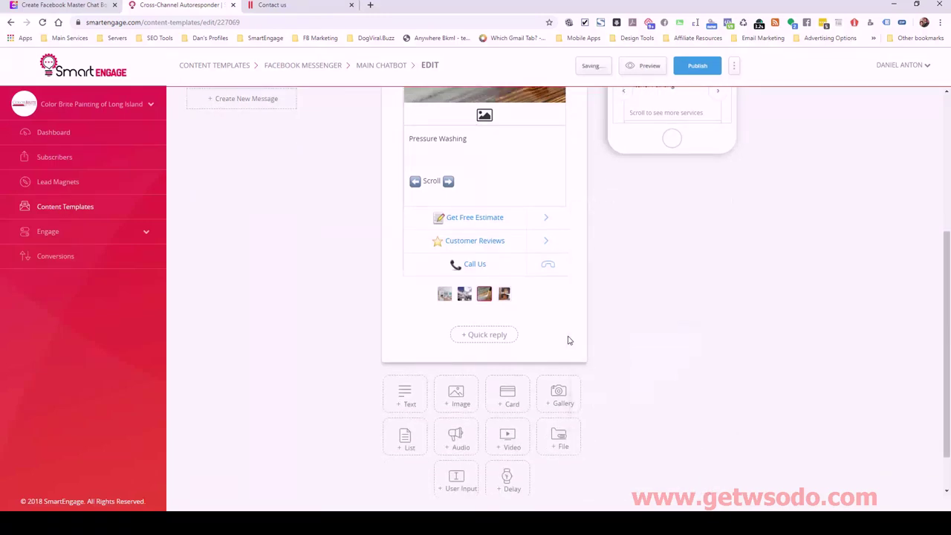
scroll(567, 335, up, 2)
Paste the company number into the Cedar Restoration card's Call Us button
click(563, 241)
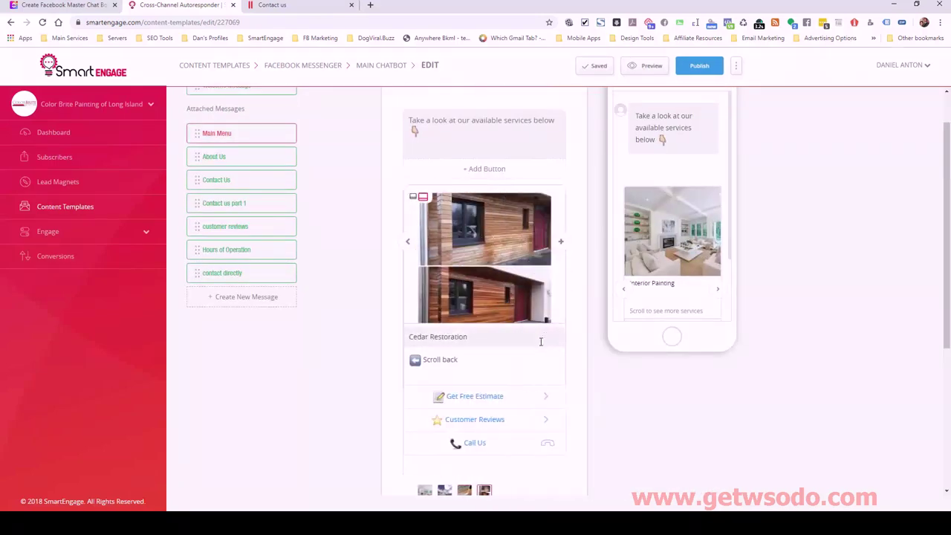
scroll(520, 334, down, 1)
click(479, 348)
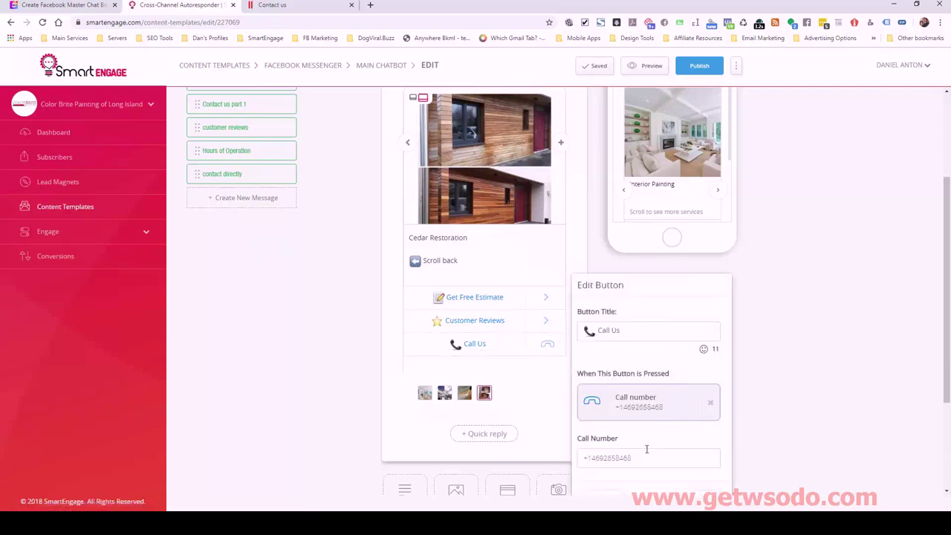
drag(644, 458, 591, 457)
key(ctrl+v)
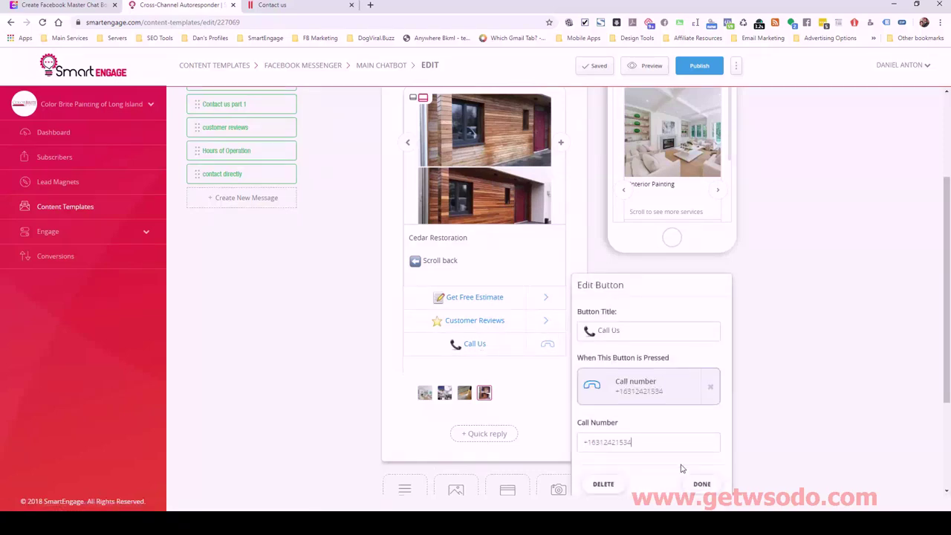
click(703, 484)
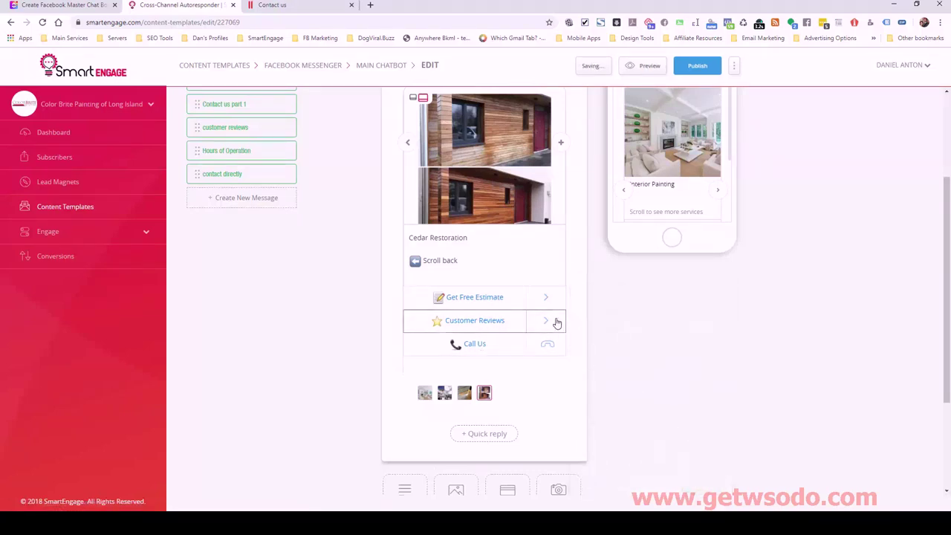
scroll(529, 349, up, 2)
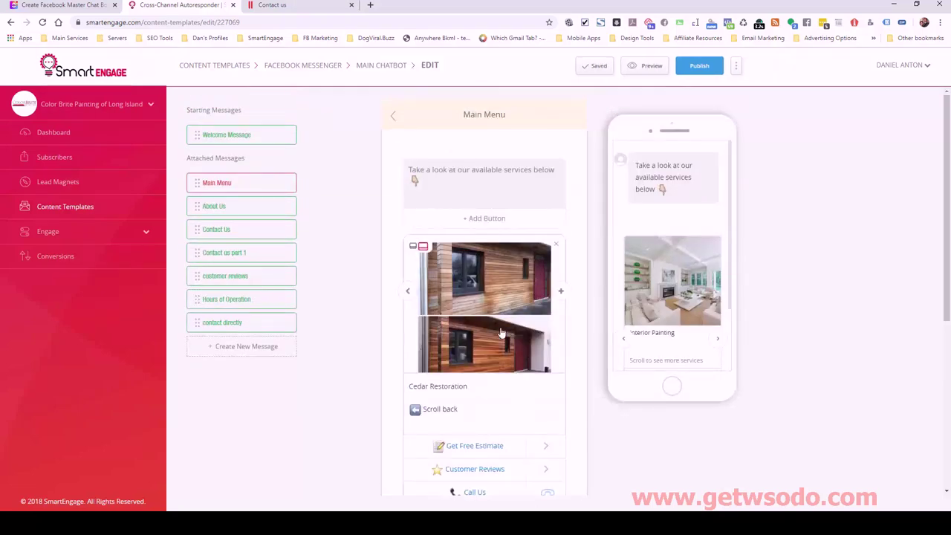
scroll(498, 330, down, 2)
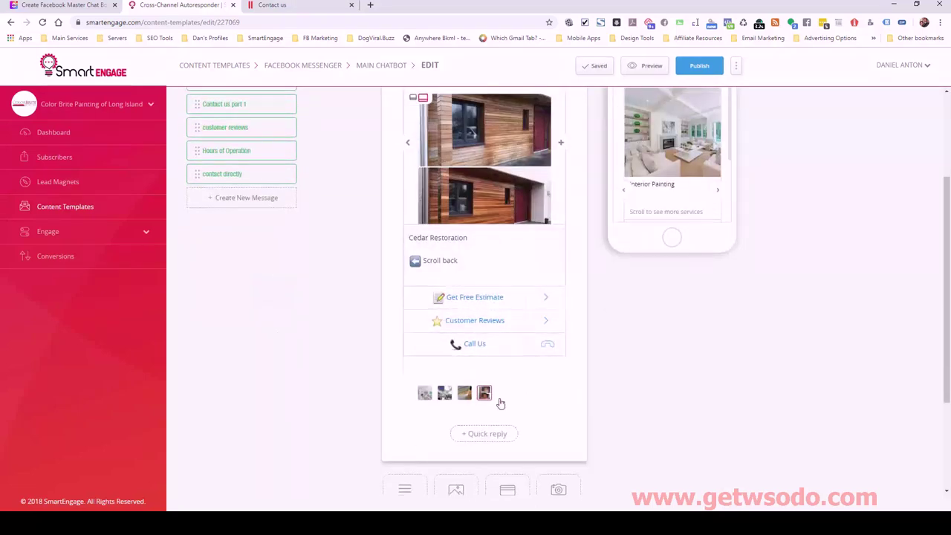
scroll(492, 372, up, 1)
Open the About Us message linked from the Welcome Message's About Us button
scroll(491, 366, up, 2)
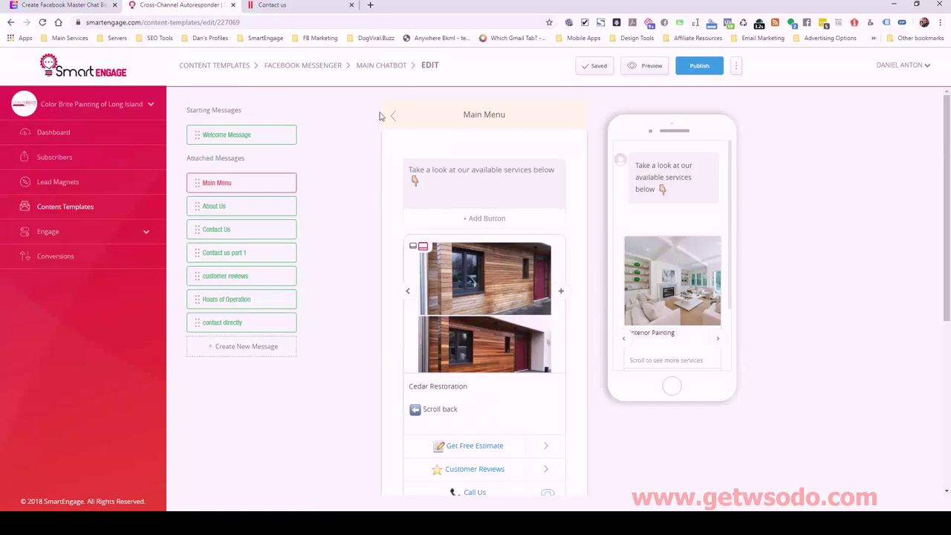
click(226, 138)
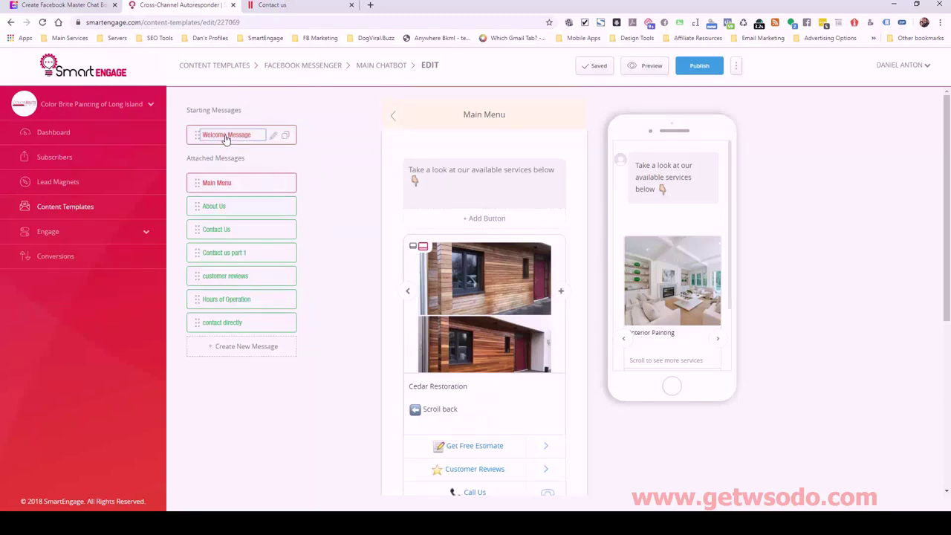
scroll(498, 350, down, 2)
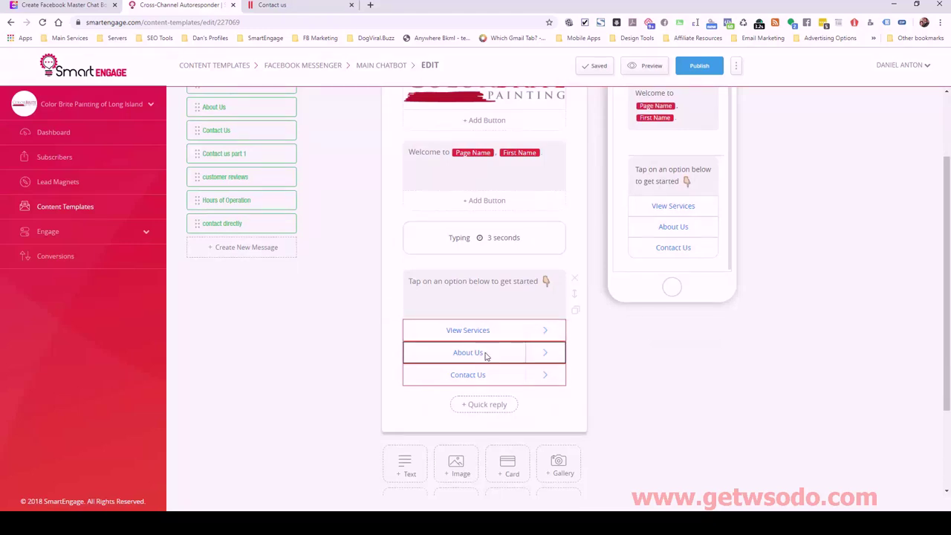
click(490, 354)
click(645, 404)
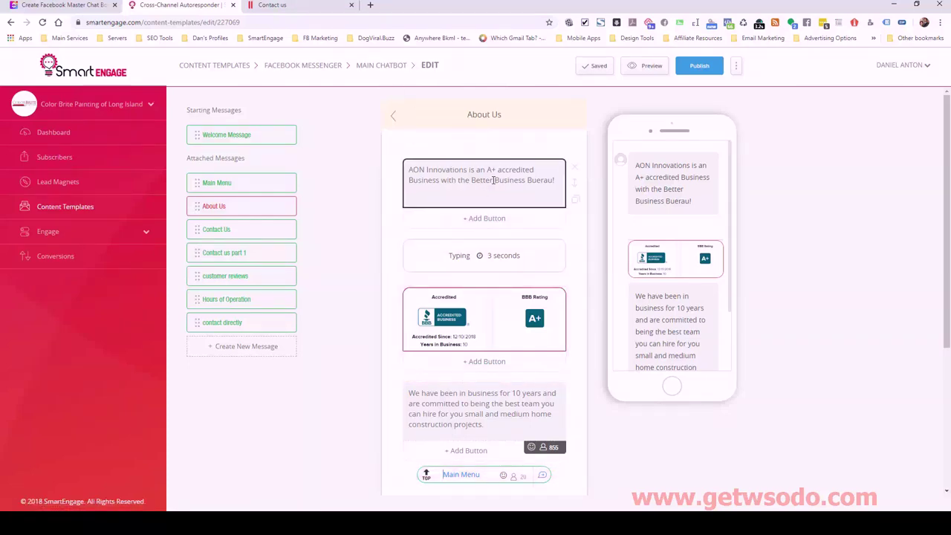
Copy the first paragraph from the colorbritepainting.com About page
click(319, 10)
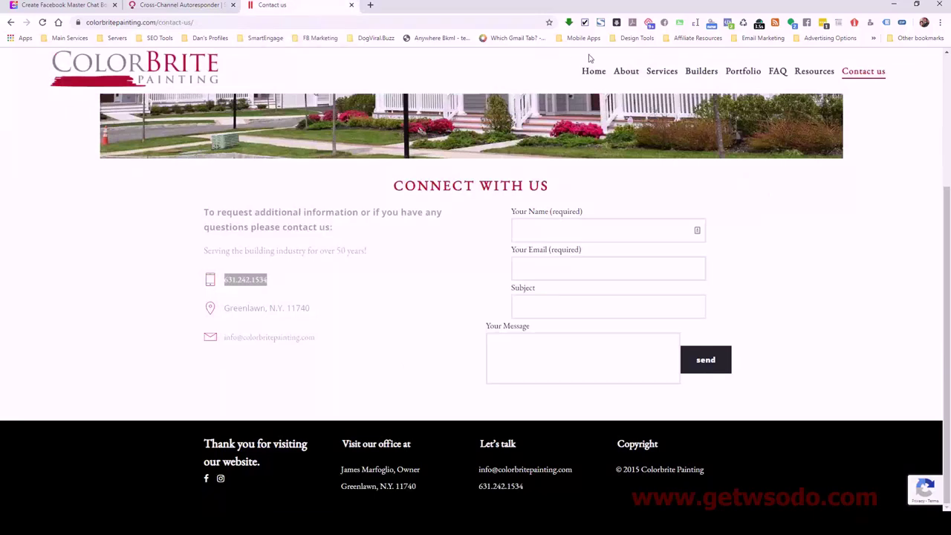
click(626, 74)
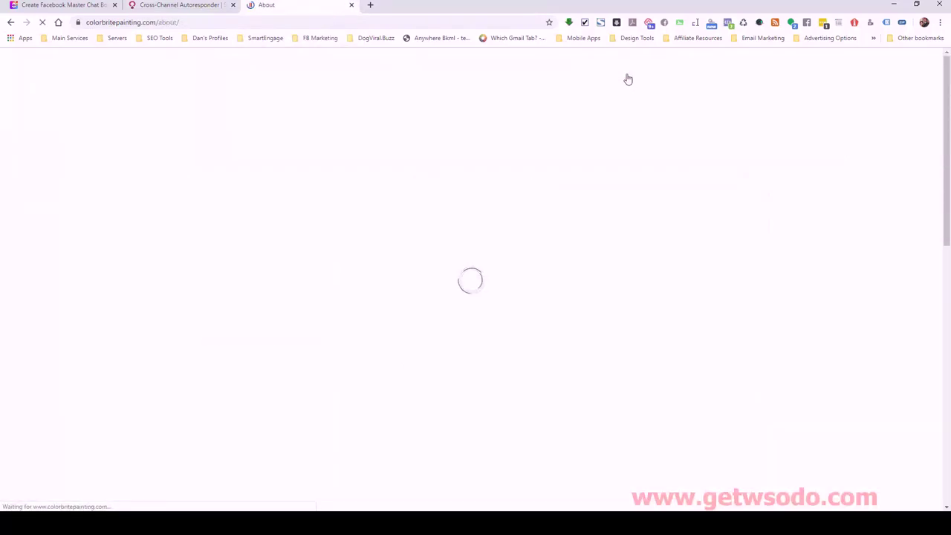
scroll(462, 251, down, 2)
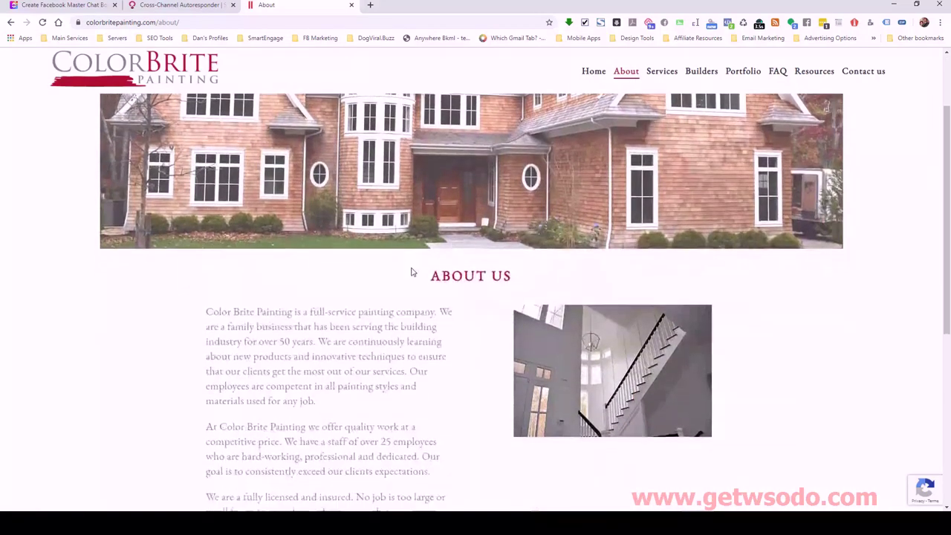
scroll(413, 272, down, 2)
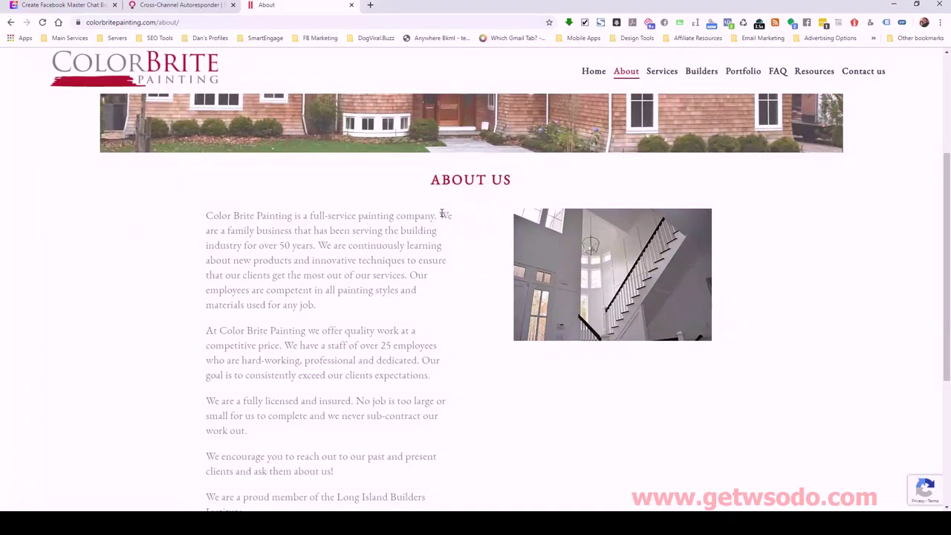
drag(208, 215, 314, 244)
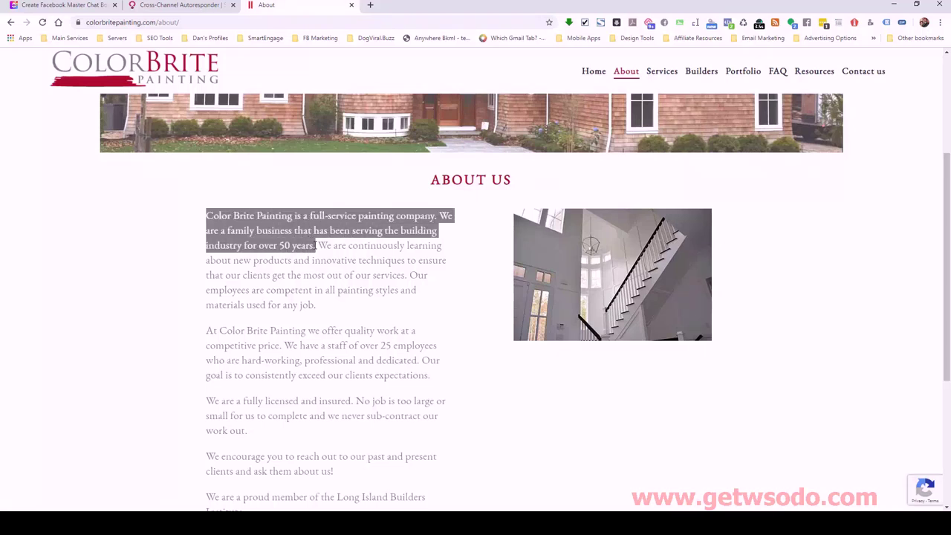
right_click(306, 242)
click(321, 246)
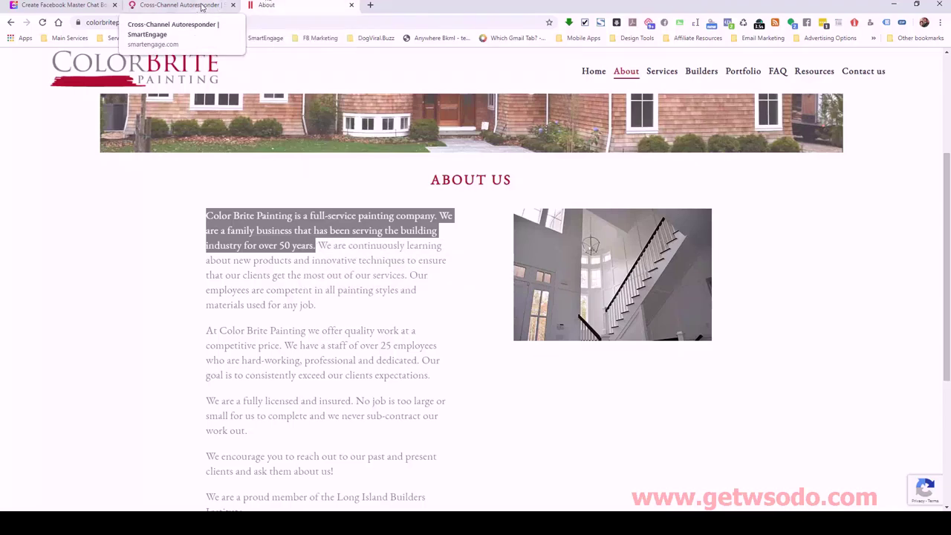
Replace the AON Innovations text in About Us with the copied Color Brite paragraph
click(182, 5)
click(541, 194)
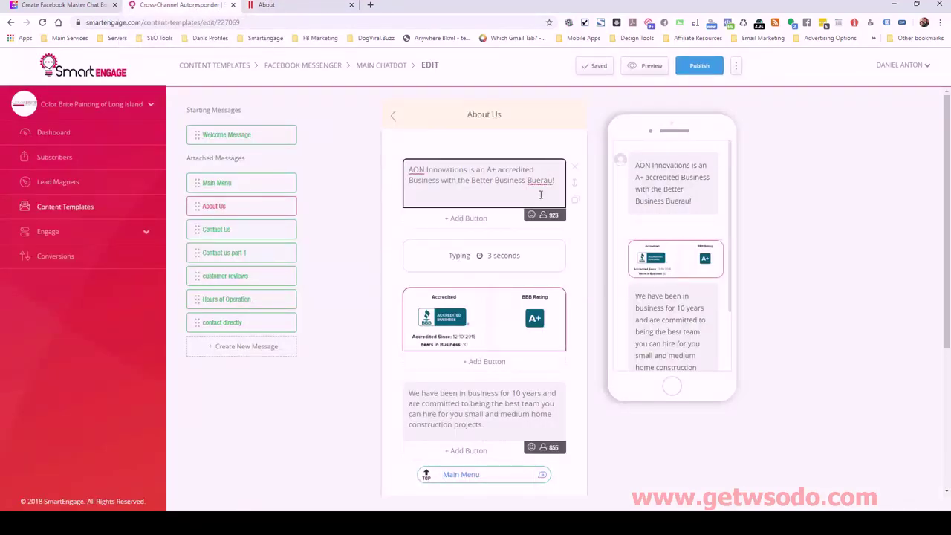
key(ctrl+a)
key(ctrl+v)
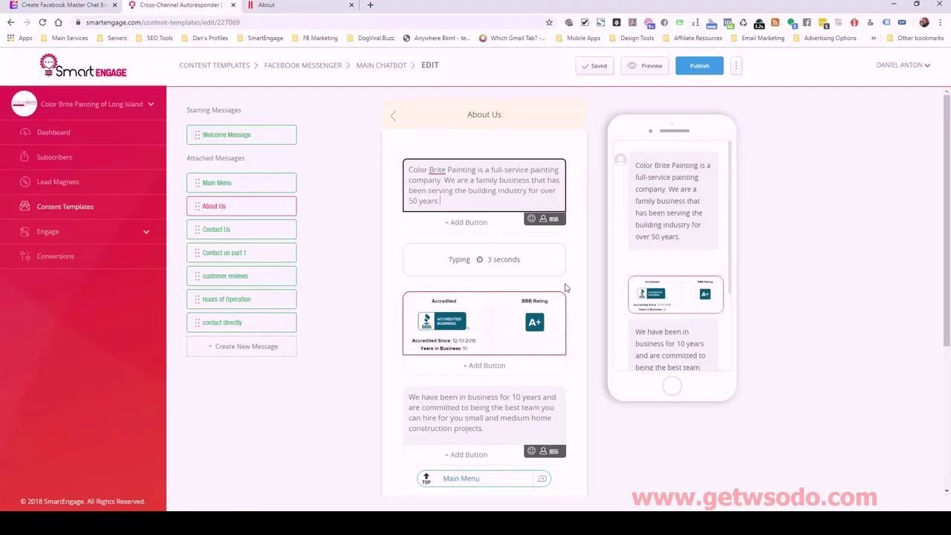
click(338, 6)
scroll(499, 297, down, 3)
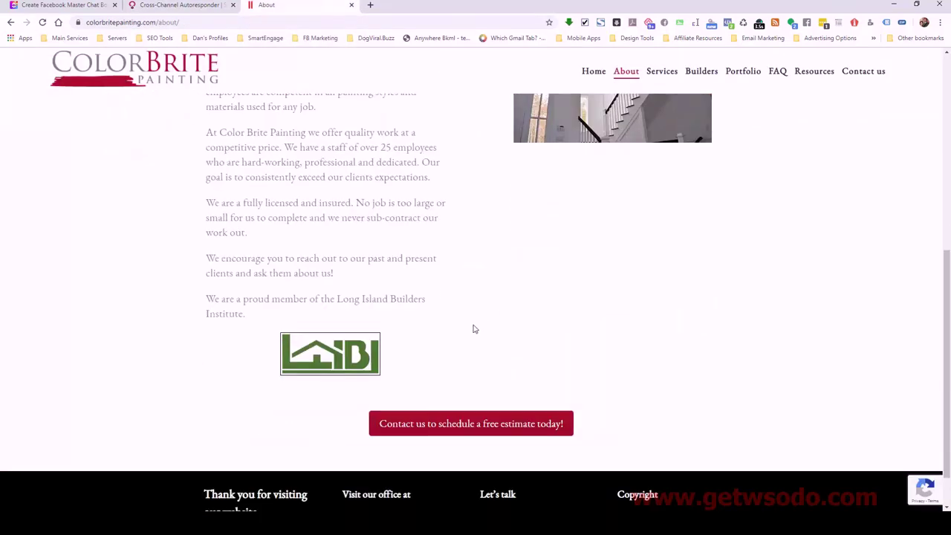
Save the LIBI logo to the color brite folder and swap it in for the BBB badge
right_click(330, 356)
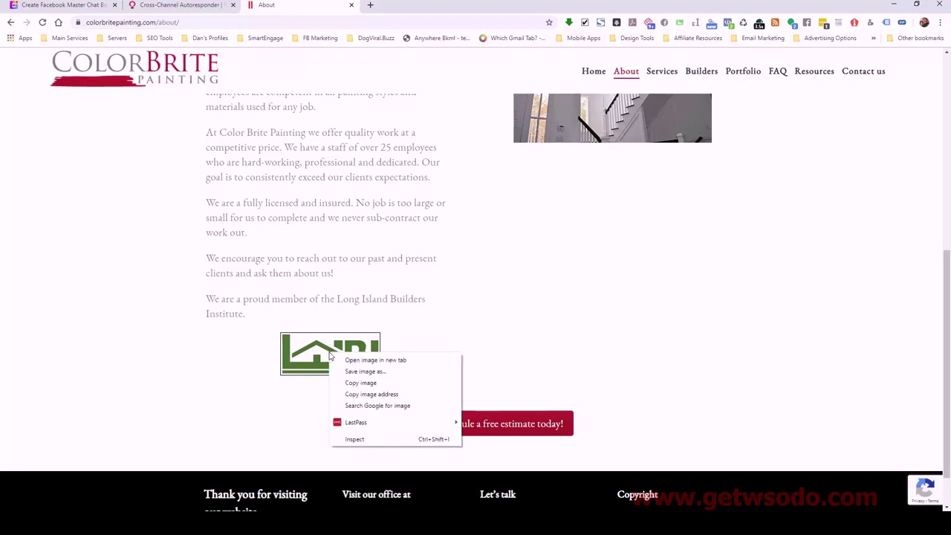
click(364, 371)
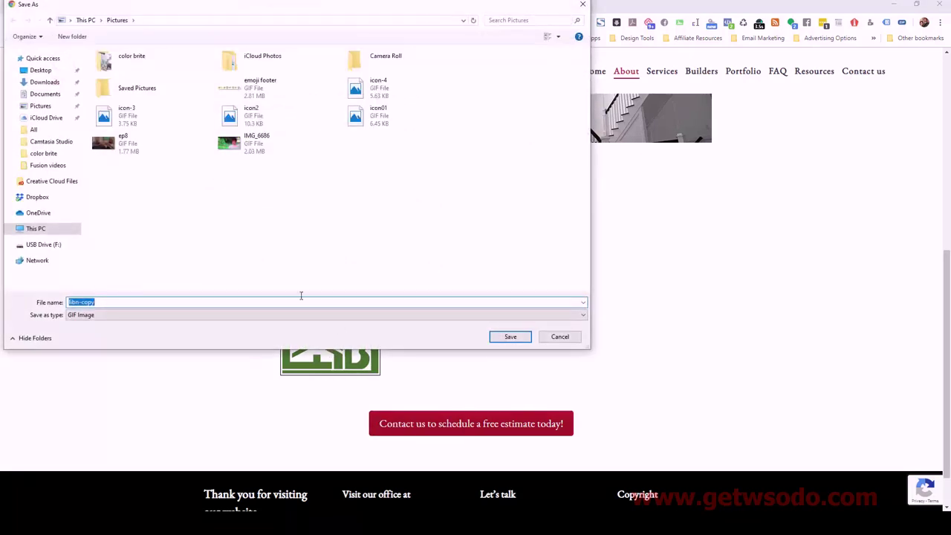
double_click(127, 67)
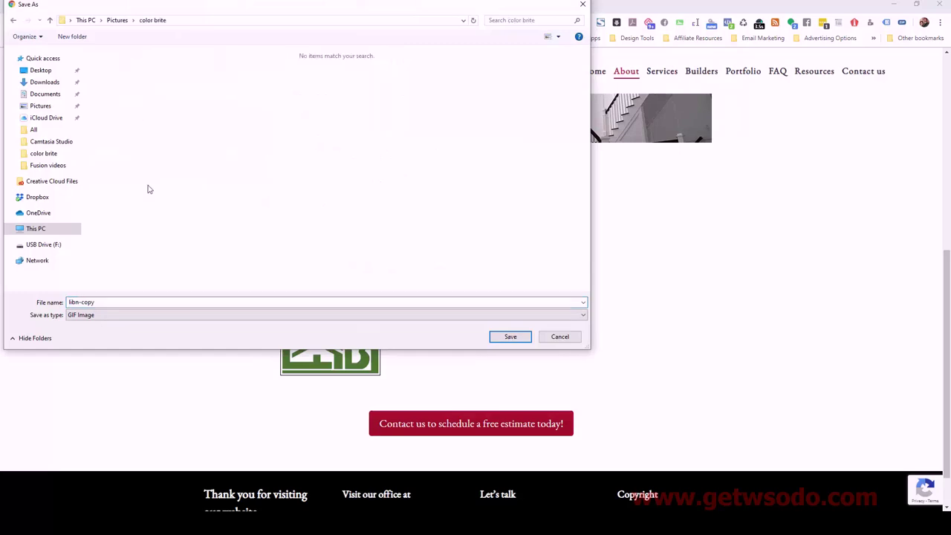
click(511, 337)
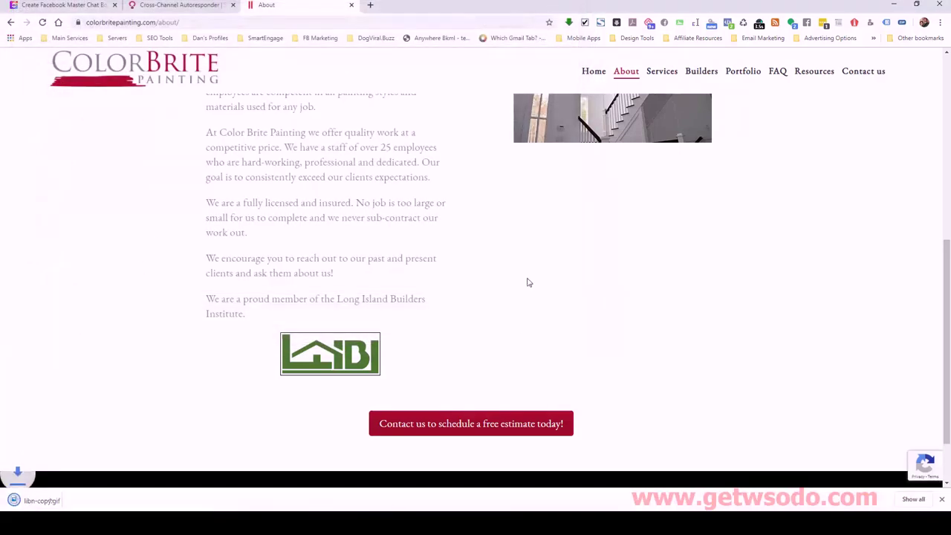
click(178, 5)
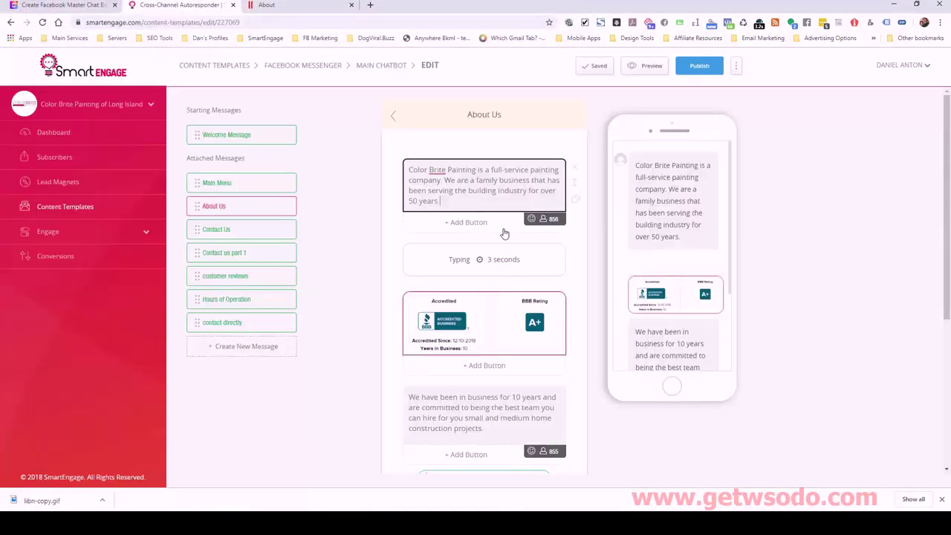
click(522, 335)
double_click(281, 85)
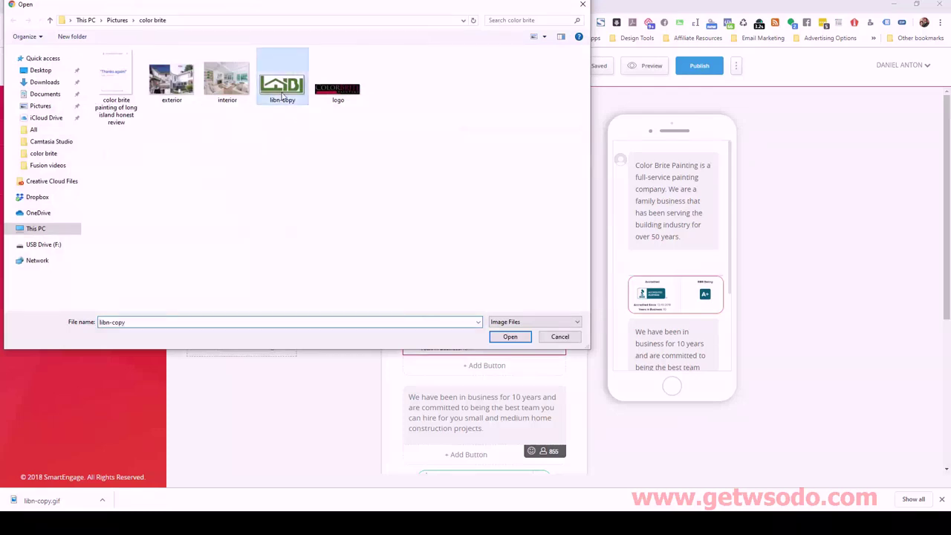
Copy the Long Island Builders Institute 'proud member' sentence from the About page
click(301, 5)
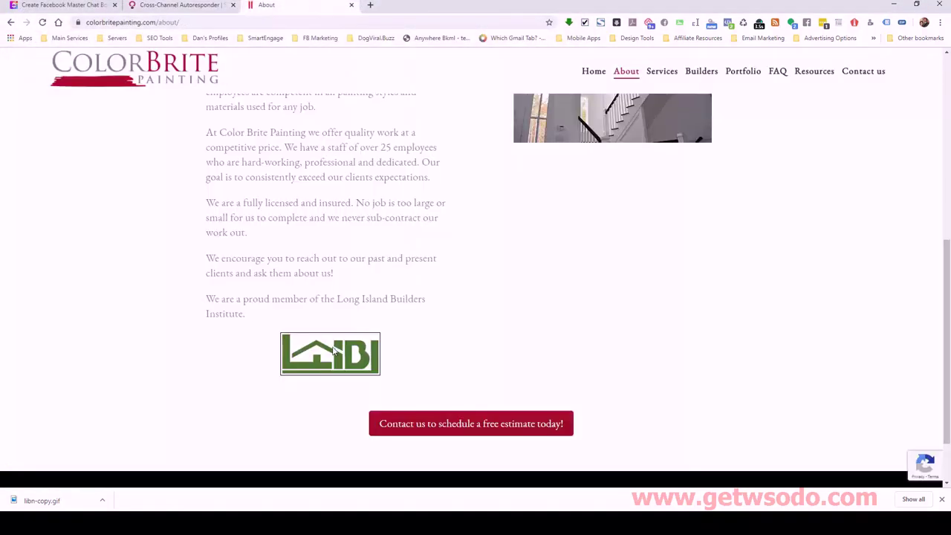
drag(207, 298, 242, 315)
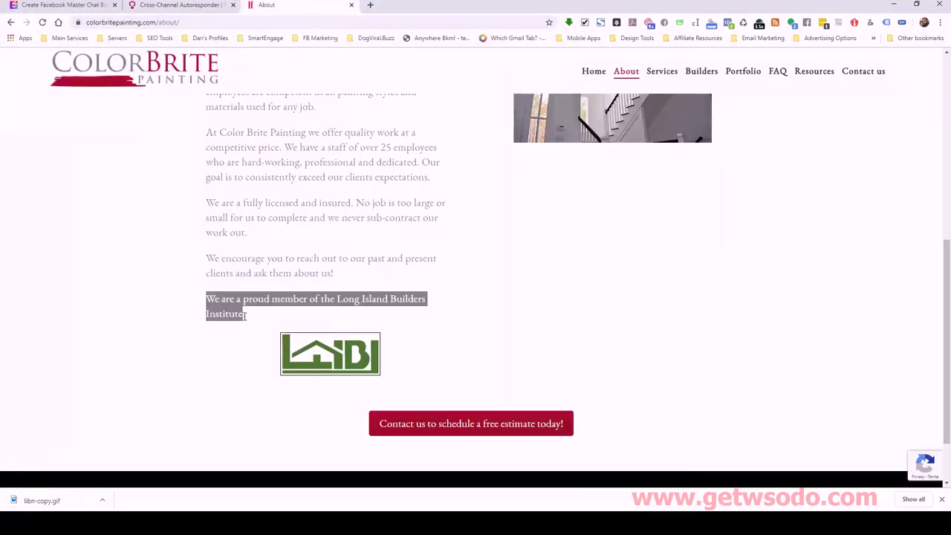
right_click(230, 311)
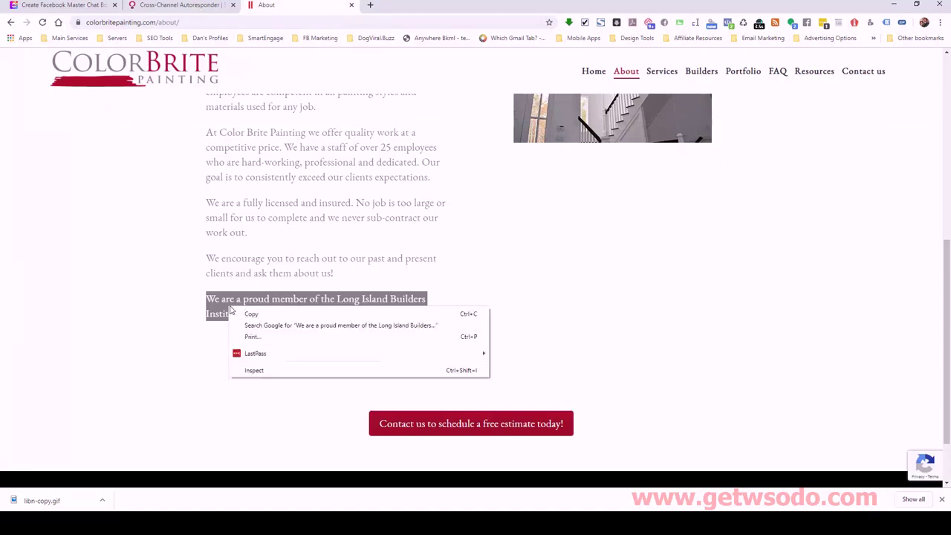
click(244, 315)
click(178, 5)
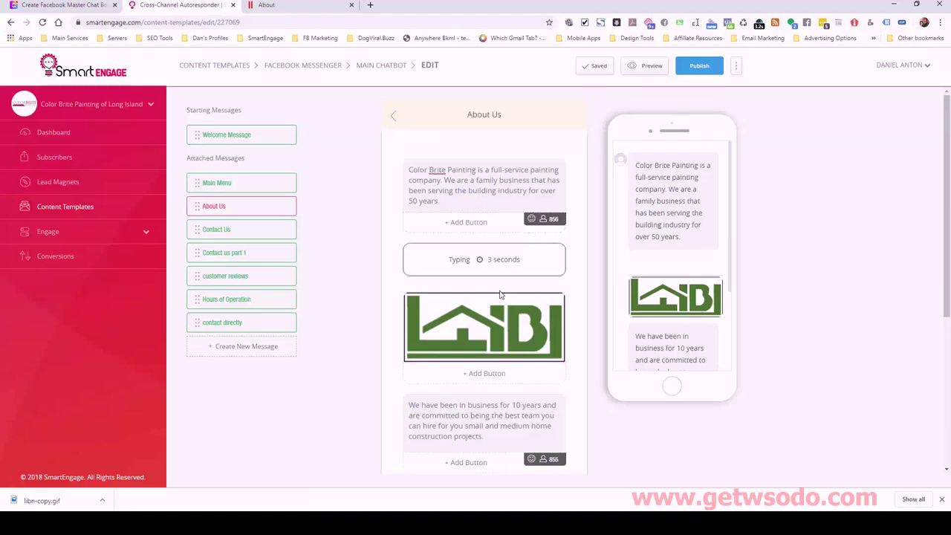
Paste the Builders Institute sentence over the last About Us text message
scroll(491, 319, down, 3)
click(488, 336)
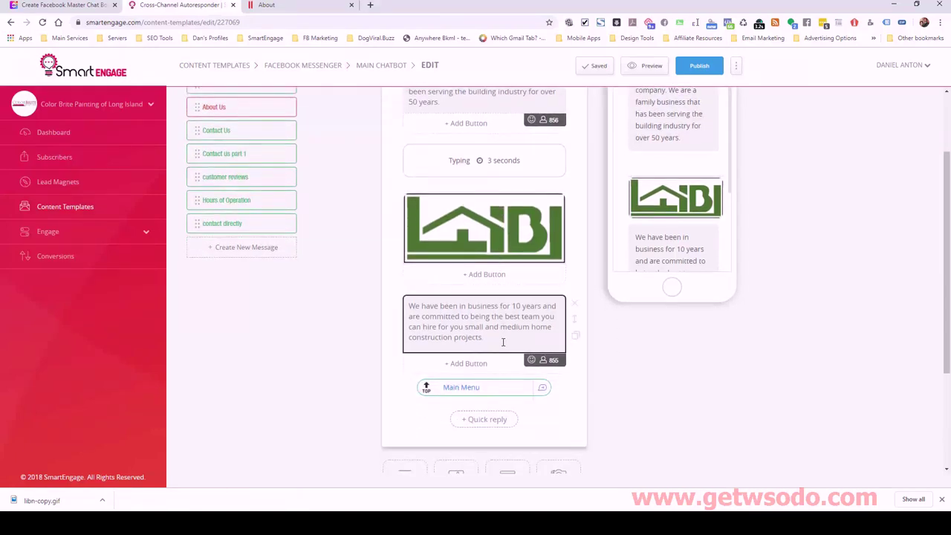
key(ctrl+a)
key(ctrl+v)
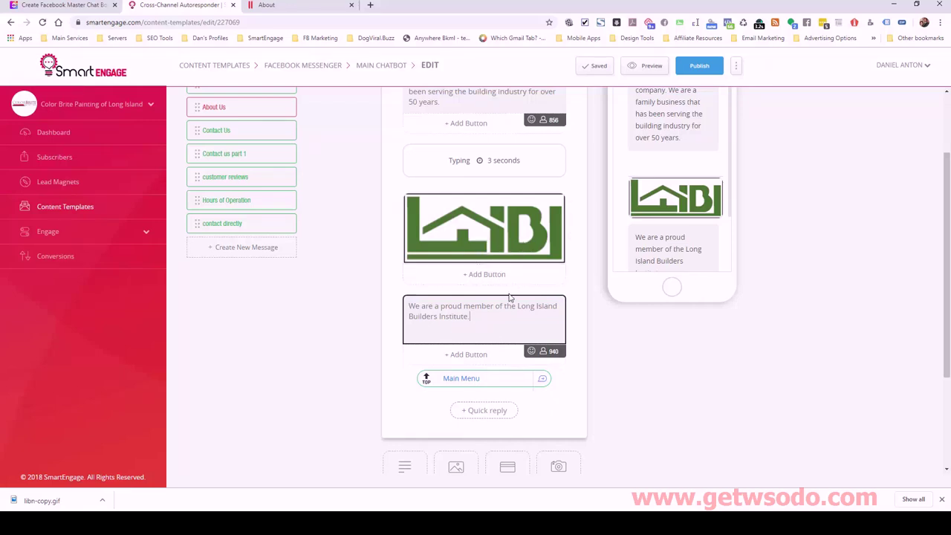
click(297, 6)
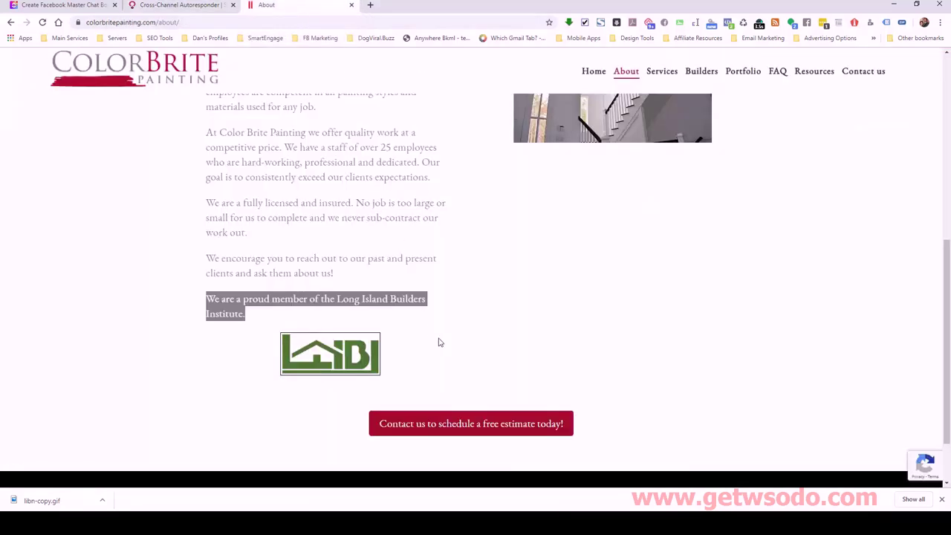
scroll(438, 341, up, 2)
scroll(439, 342, down, 2)
scroll(405, 334, up, 2)
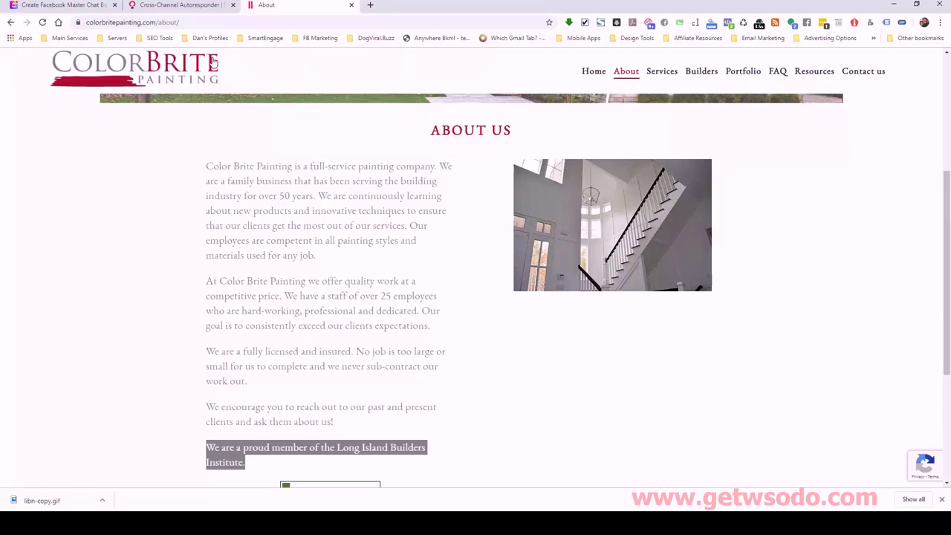
click(180, 6)
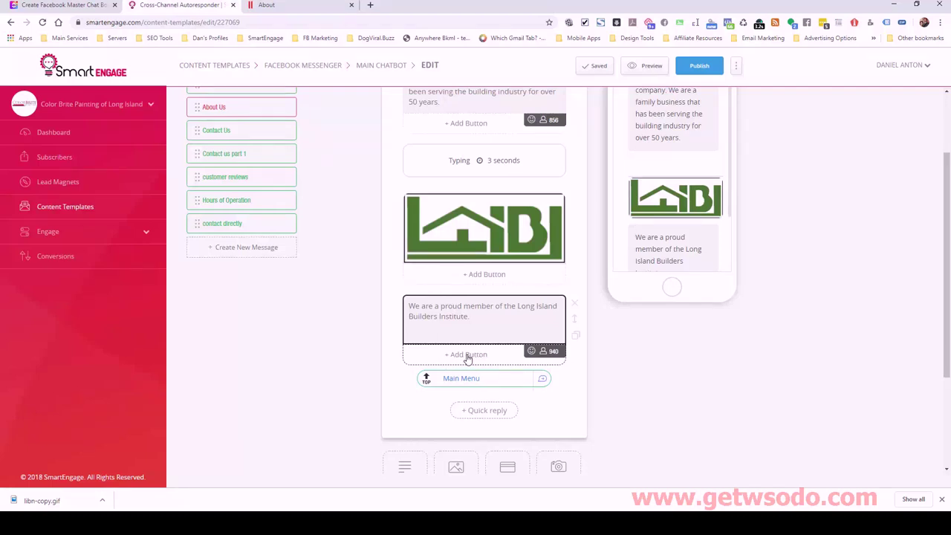
Add a 'Contact Us' button under the membership message, linked to Contact us part 1
scroll(465, 360, down, 1)
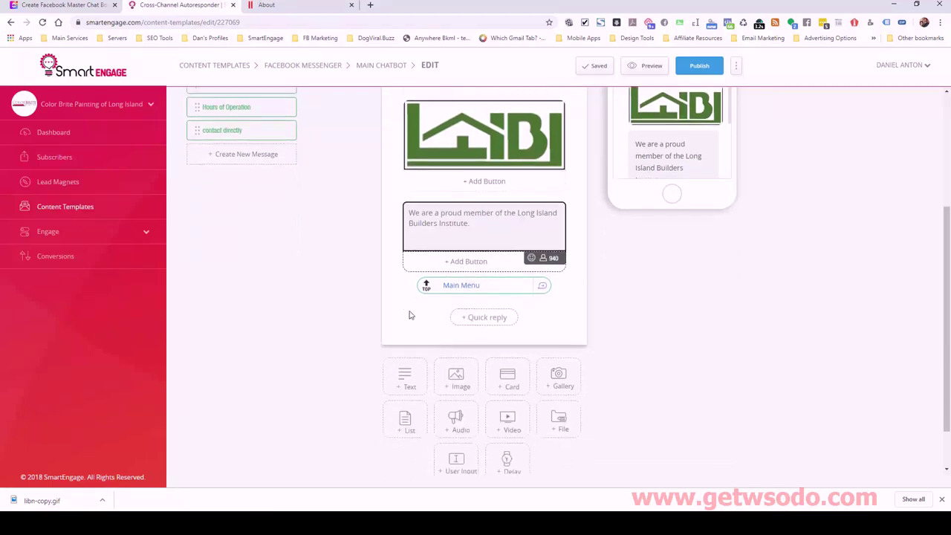
click(473, 257)
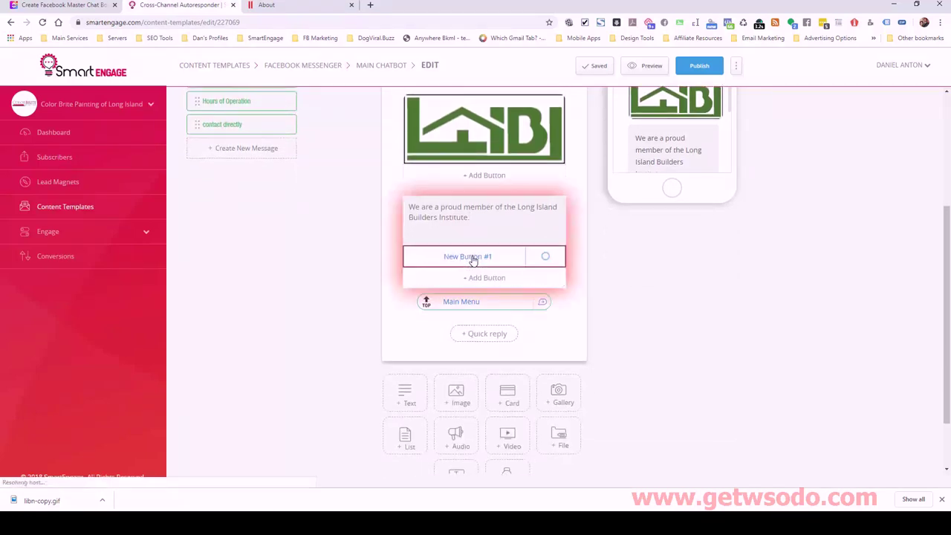
triple_click(634, 242)
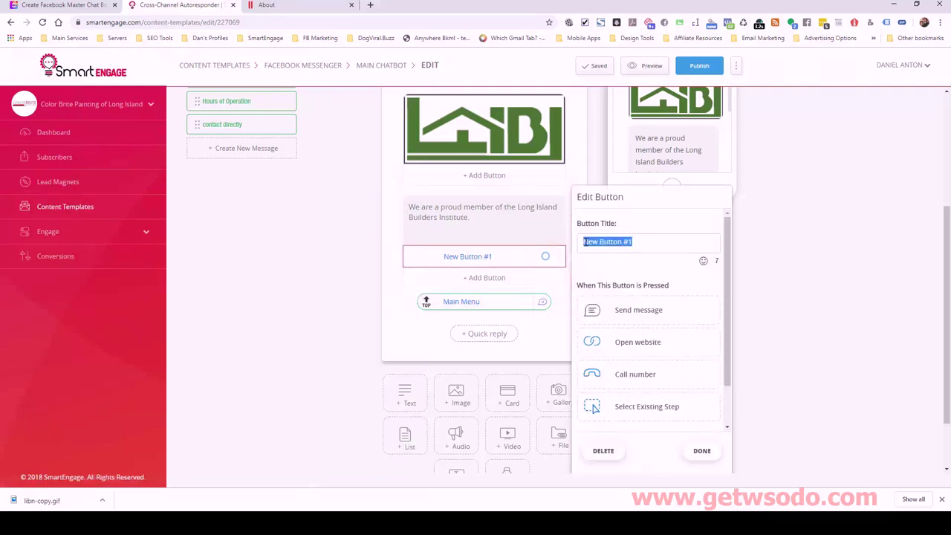
text(Meet)
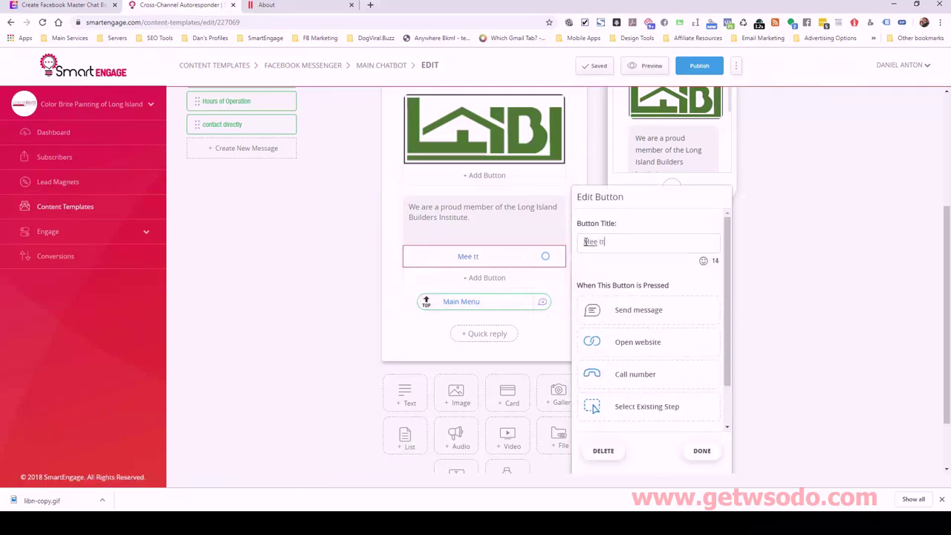
text( the team)
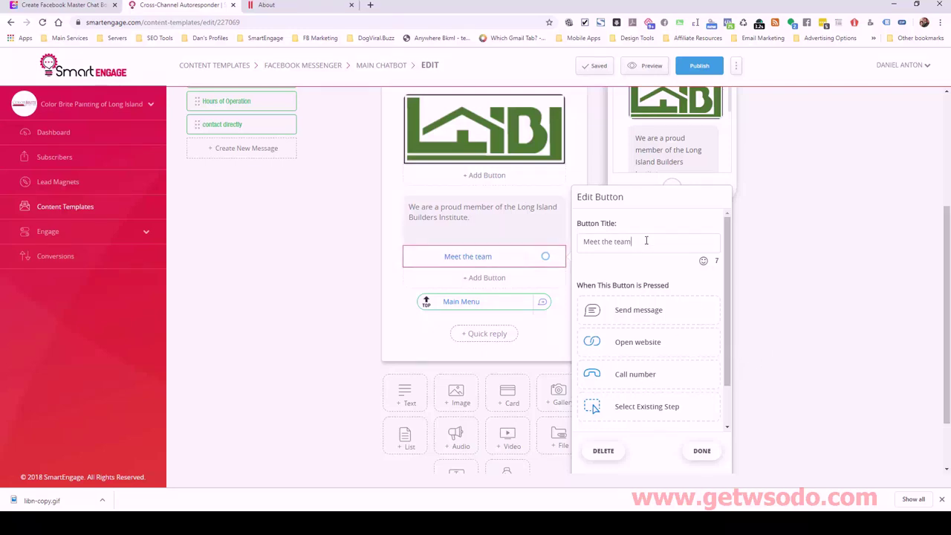
drag(646, 240, 594, 243)
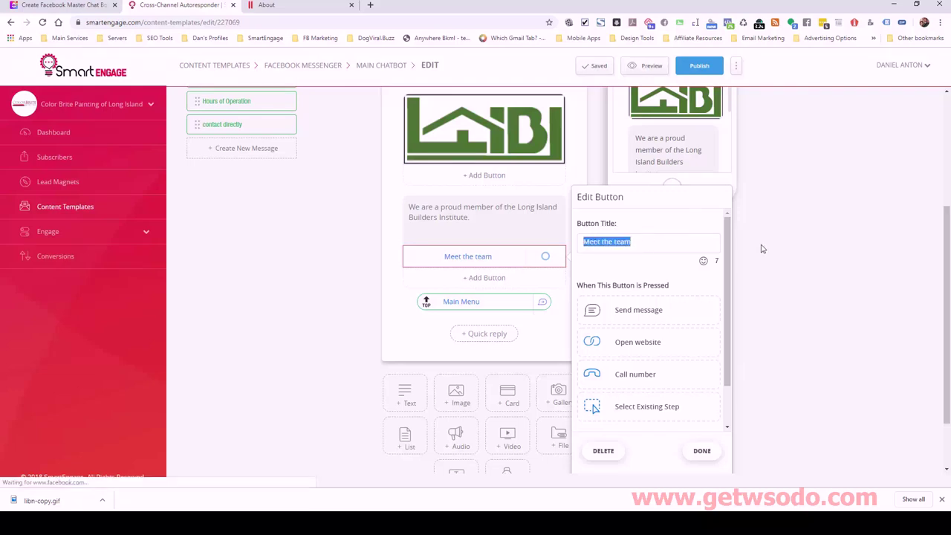
key(BackSpace)
text(Contac)
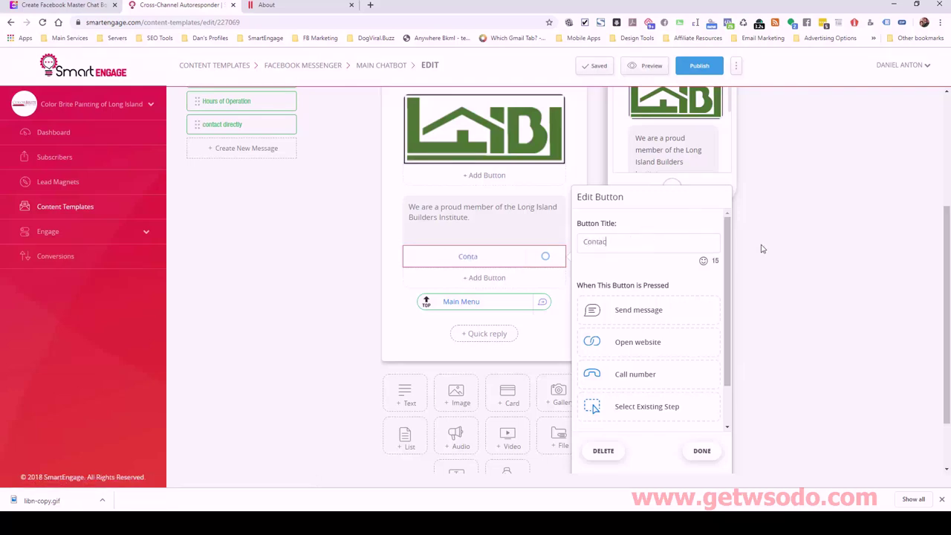
text(t Us)
click(647, 407)
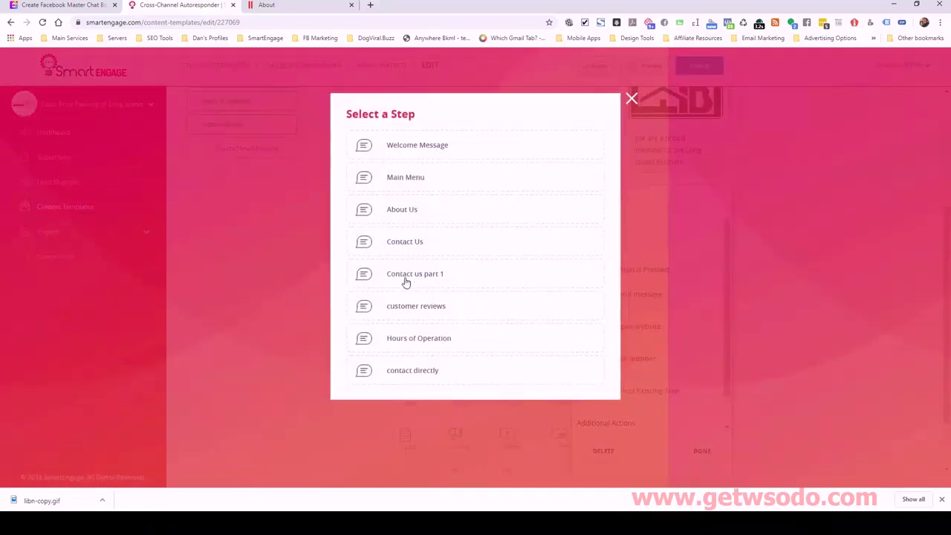
click(421, 275)
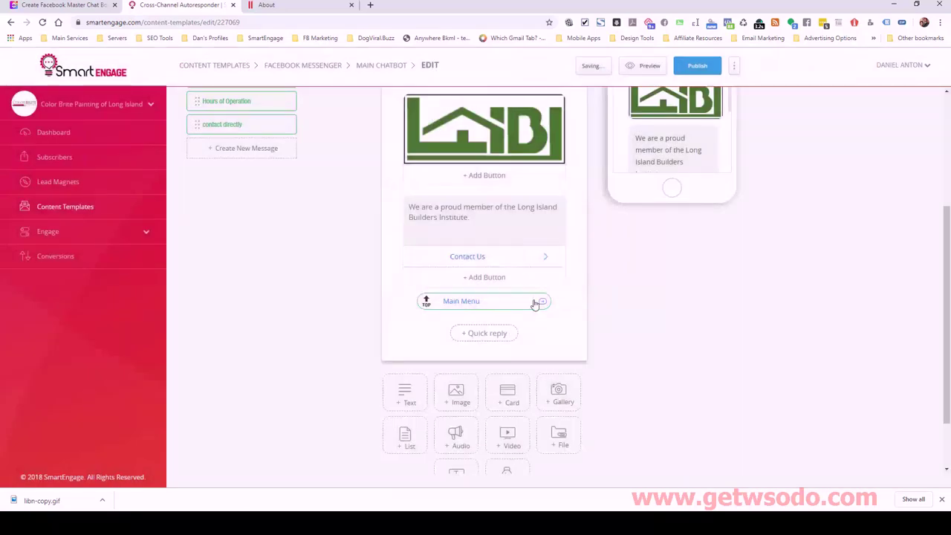
scroll(390, 331, up, 3)
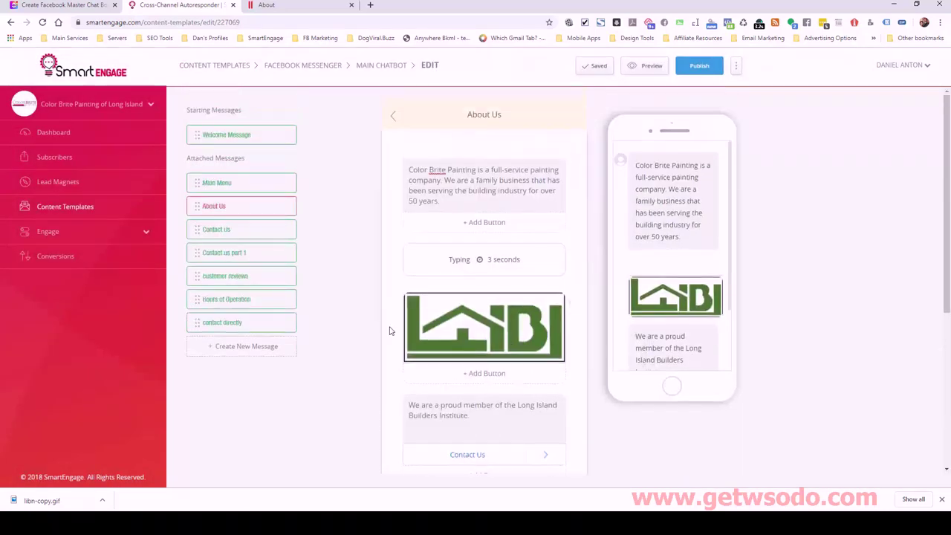
click(227, 234)
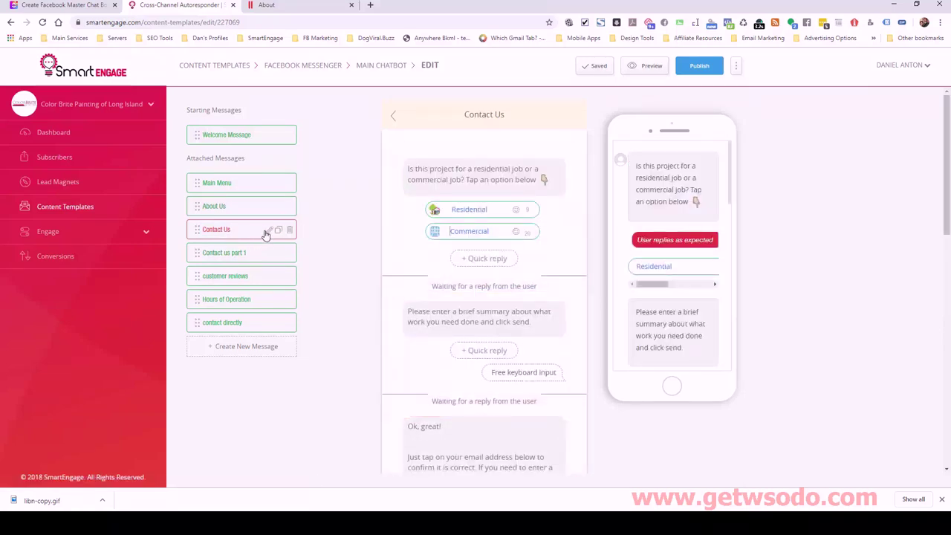
Rename the Contact Us step to 'Contact Us for quote' and review About Us's button links
click(270, 231)
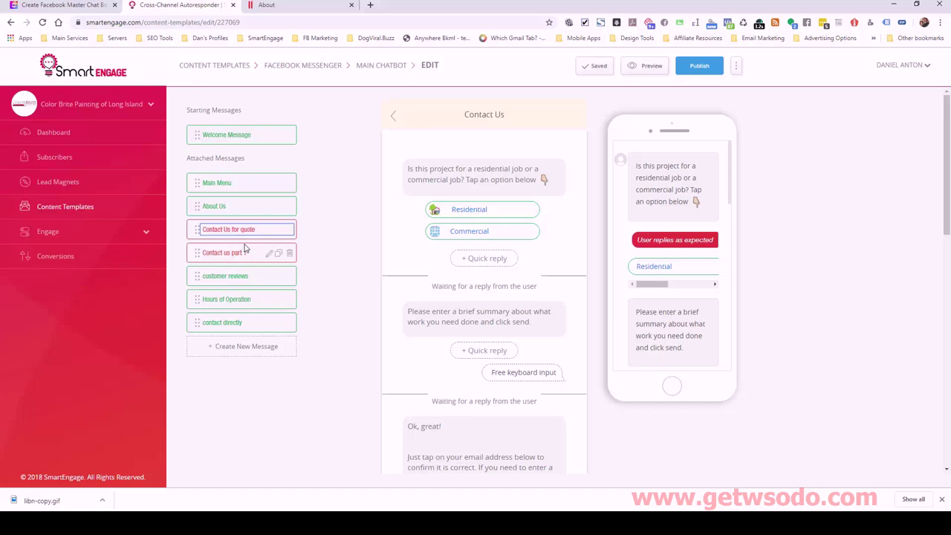
click(332, 225)
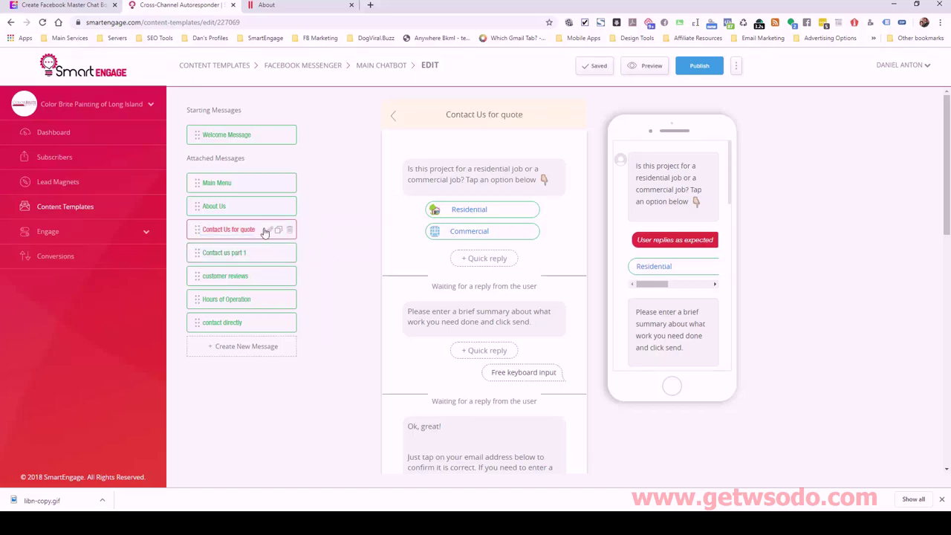
click(231, 206)
scroll(498, 199, down, 2)
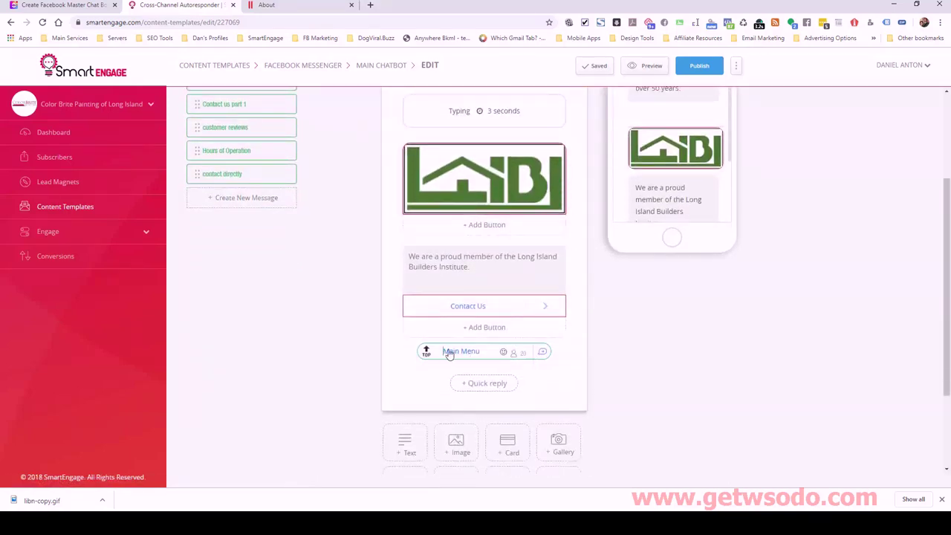
scroll(482, 353, up, 2)
scroll(484, 354, down, 2)
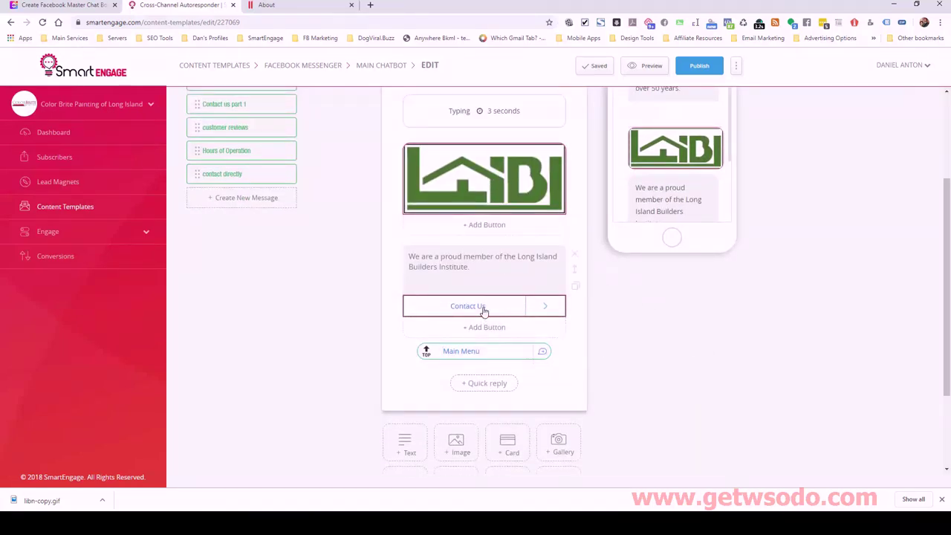
click(482, 311)
click(477, 354)
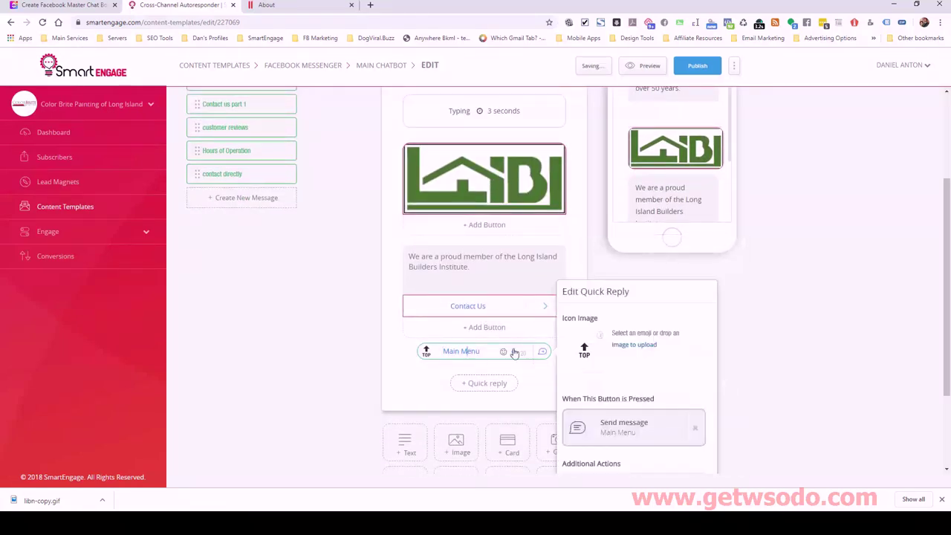
click(647, 434)
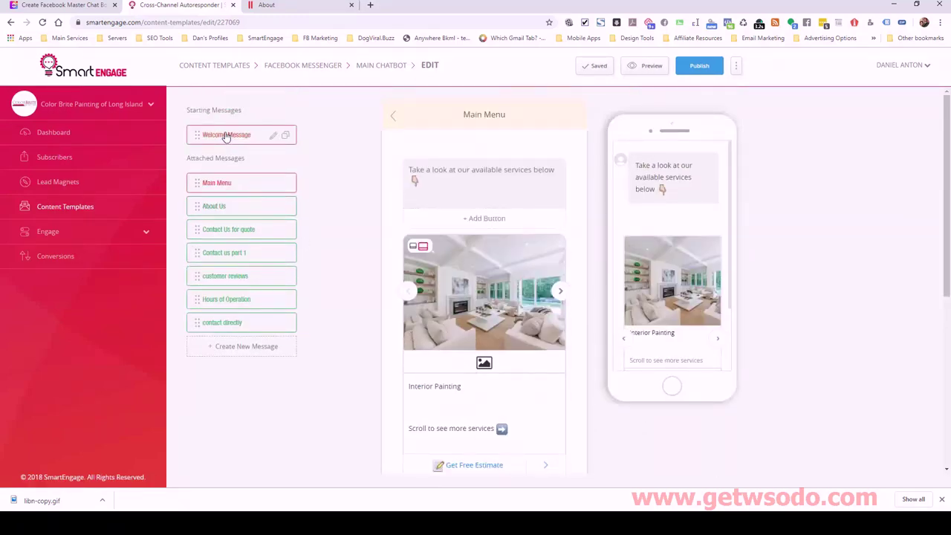
Confirm the Welcome Message's Contact option sends the Contact us part 1 step
click(226, 136)
scroll(482, 275, down, 3)
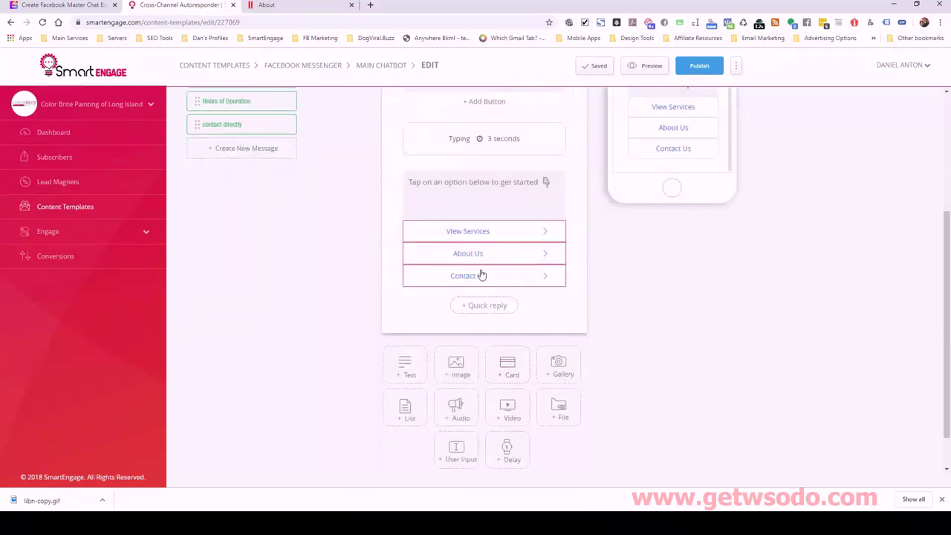
click(481, 275)
scroll(321, 269, up, 2)
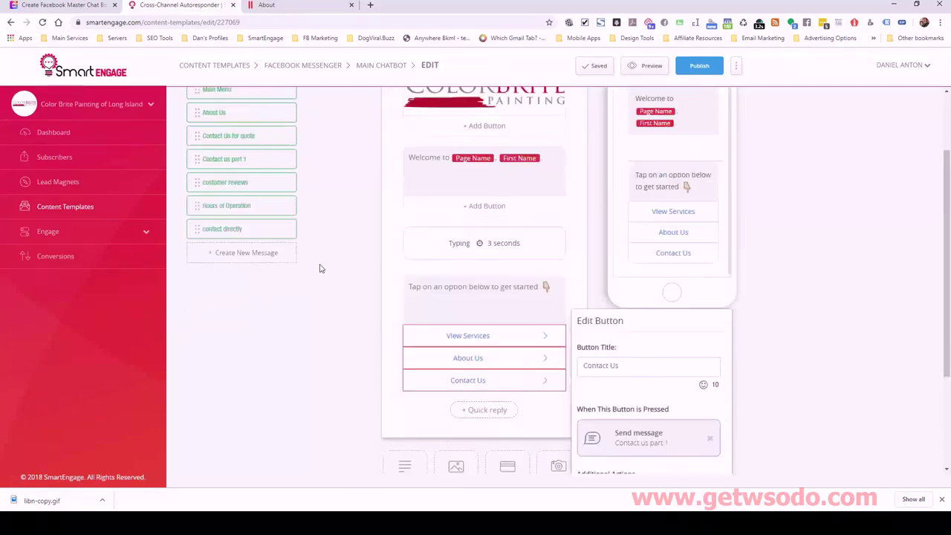
scroll(321, 269, up, 2)
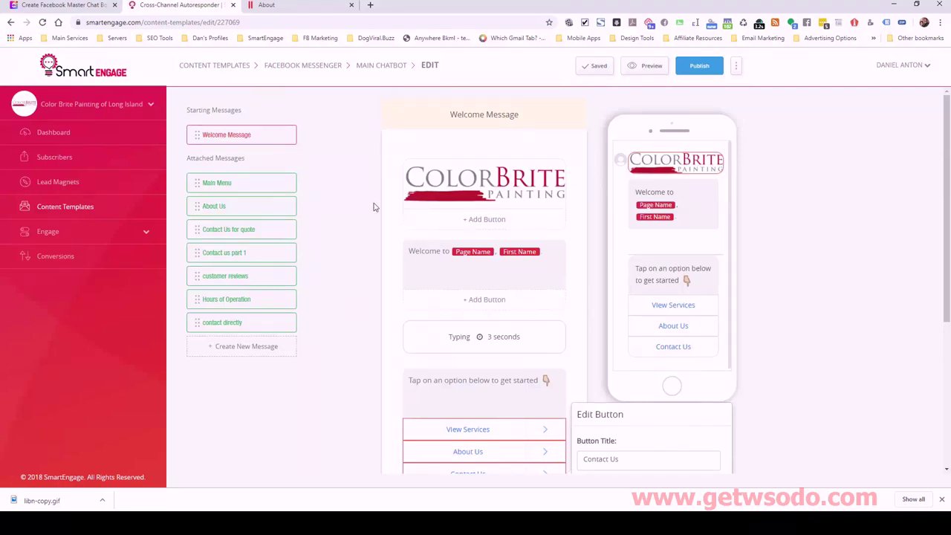
click(372, 235)
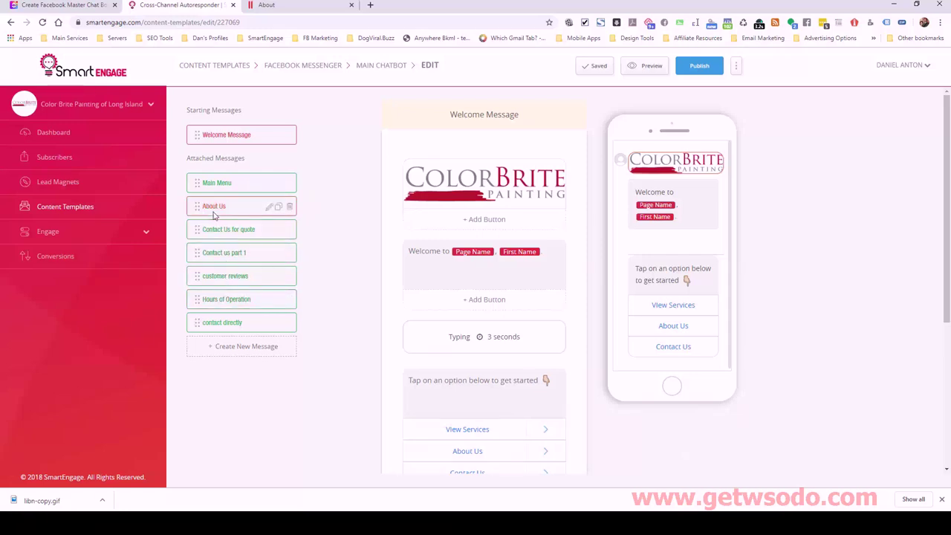
Review the Call Now button on the phone-number question in Contact Us for quote
click(224, 230)
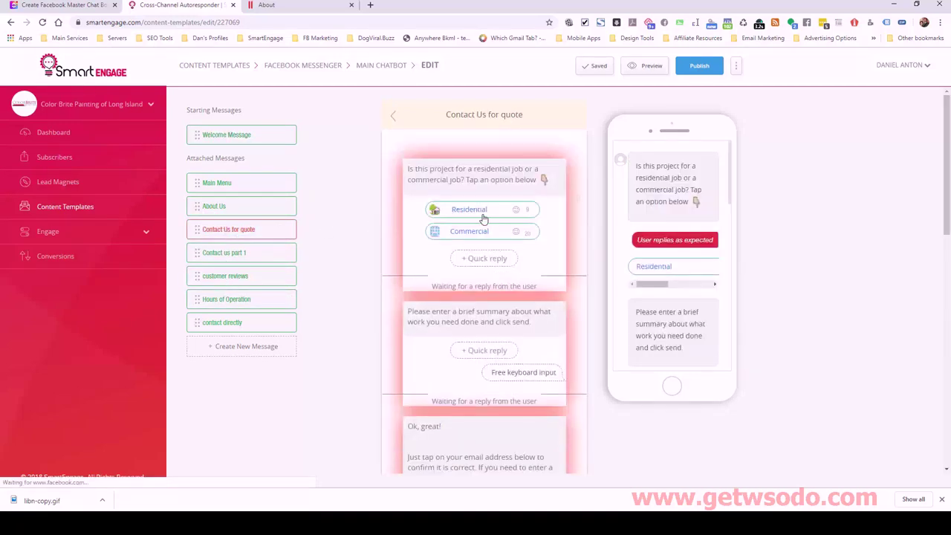
scroll(495, 272, down, 3)
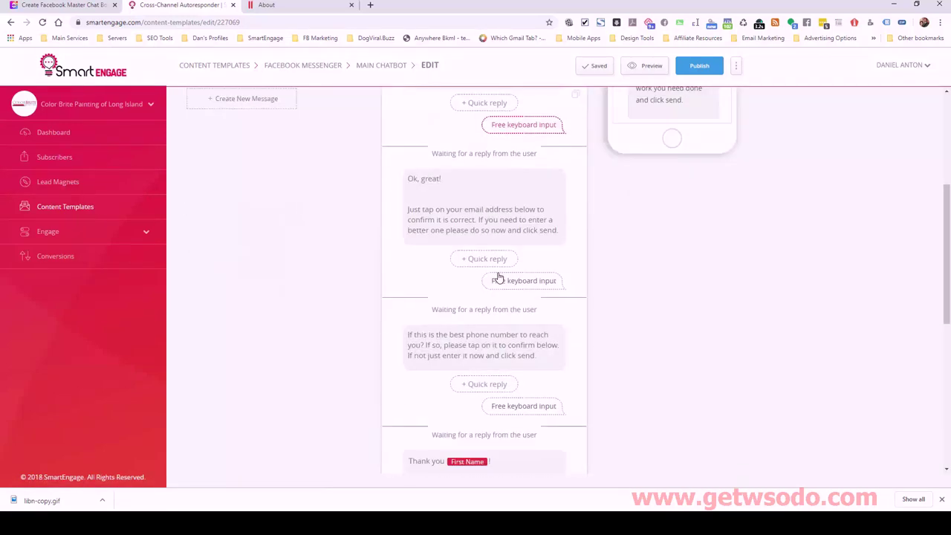
scroll(498, 277, down, 1)
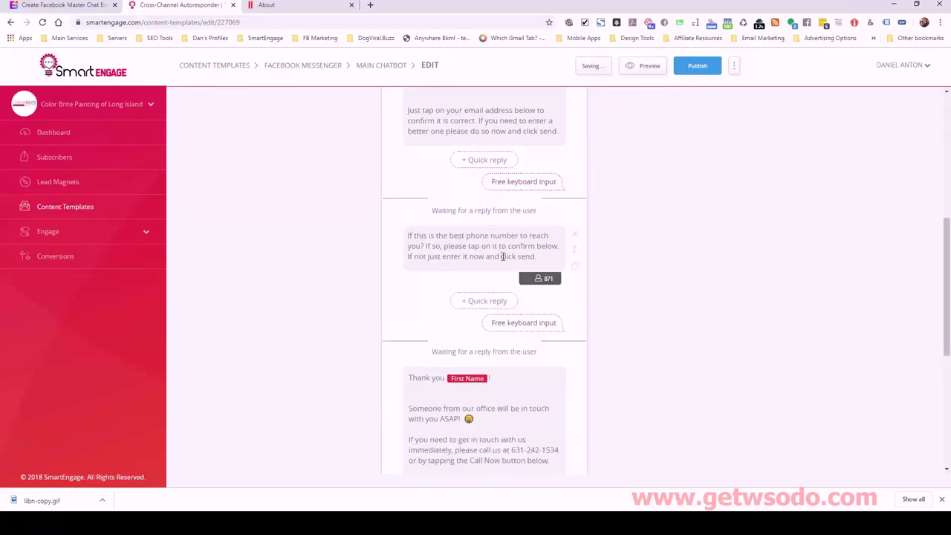
click(503, 257)
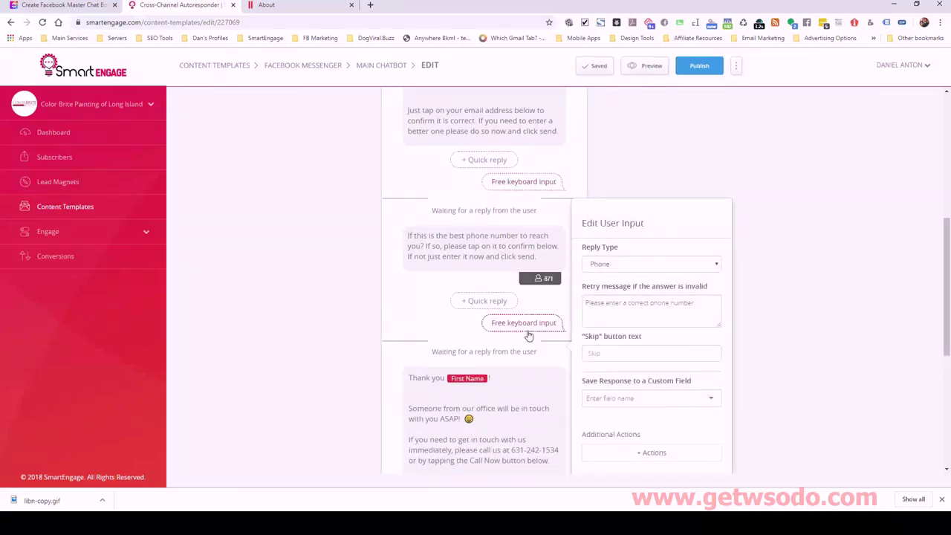
scroll(483, 299, down, 1)
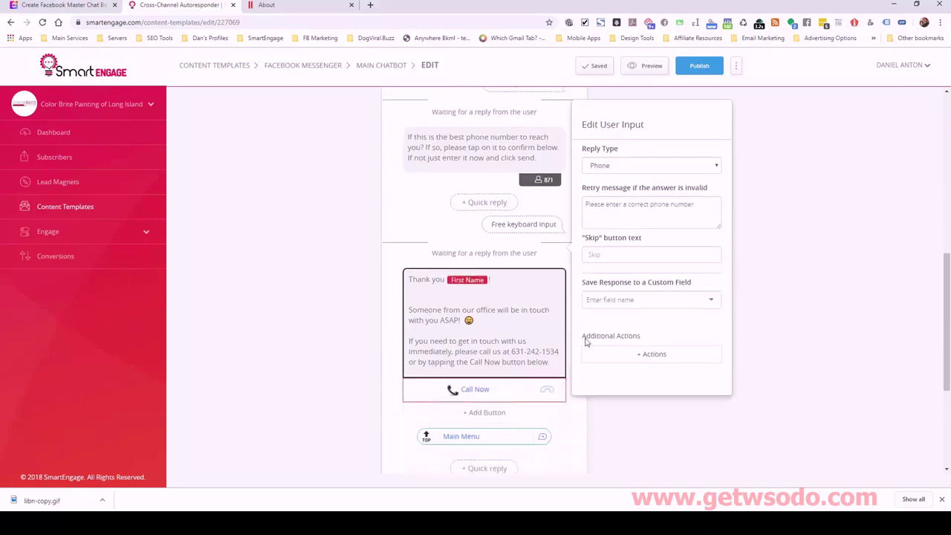
click(486, 393)
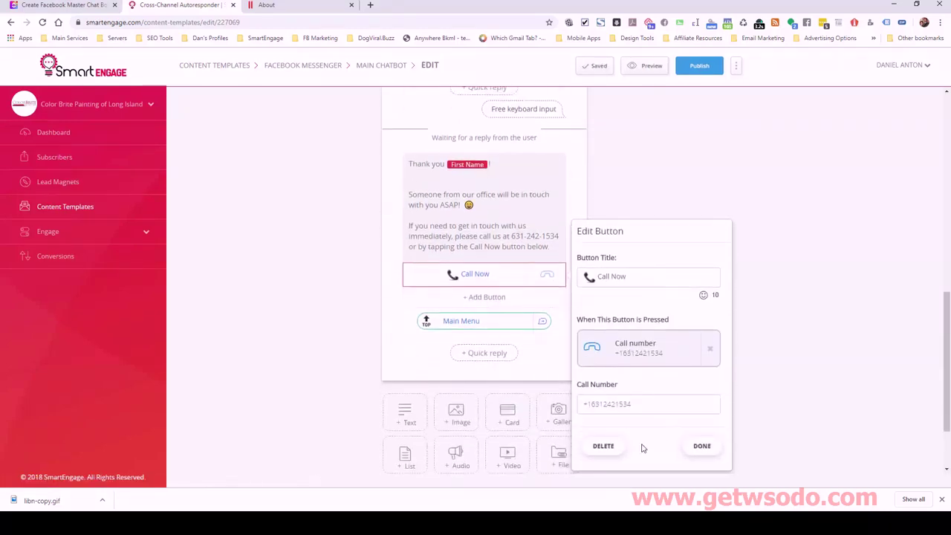
click(696, 444)
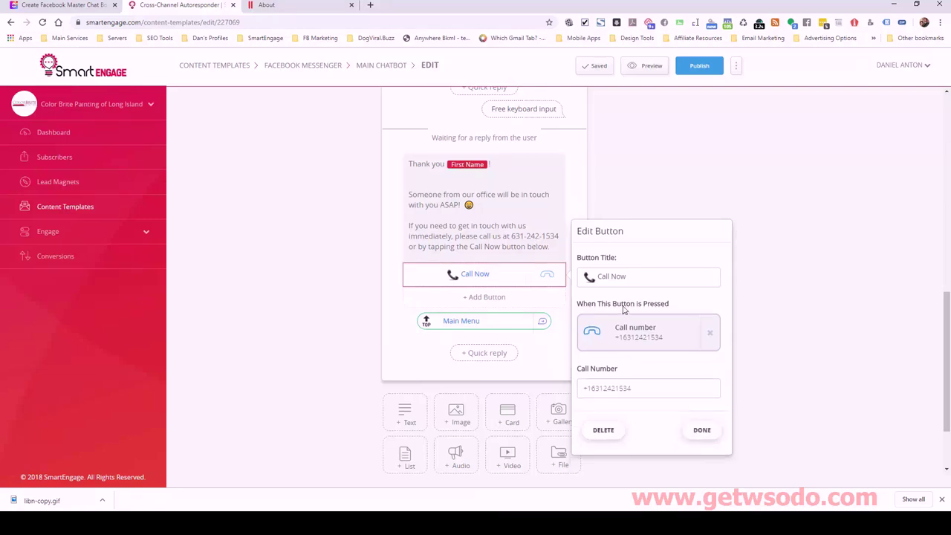
scroll(435, 235, up, 3)
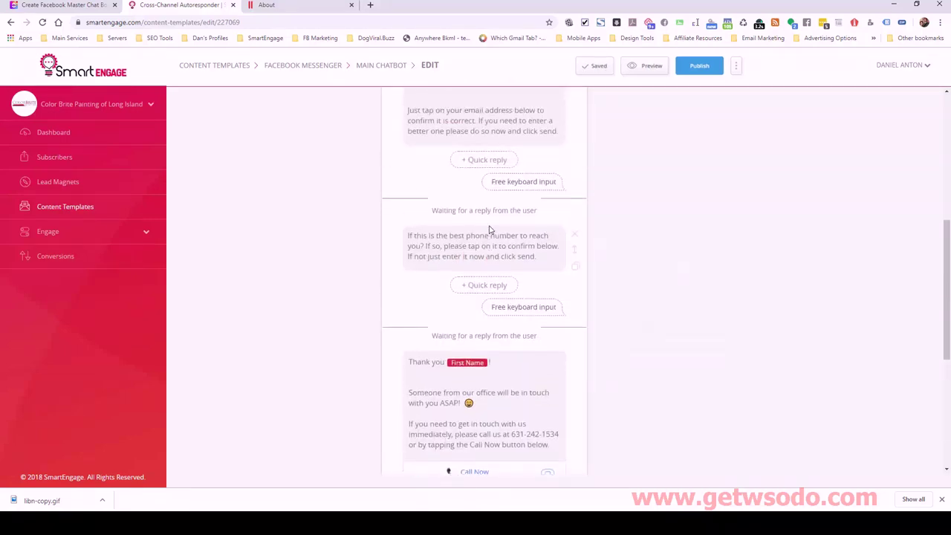
scroll(490, 229, up, 3)
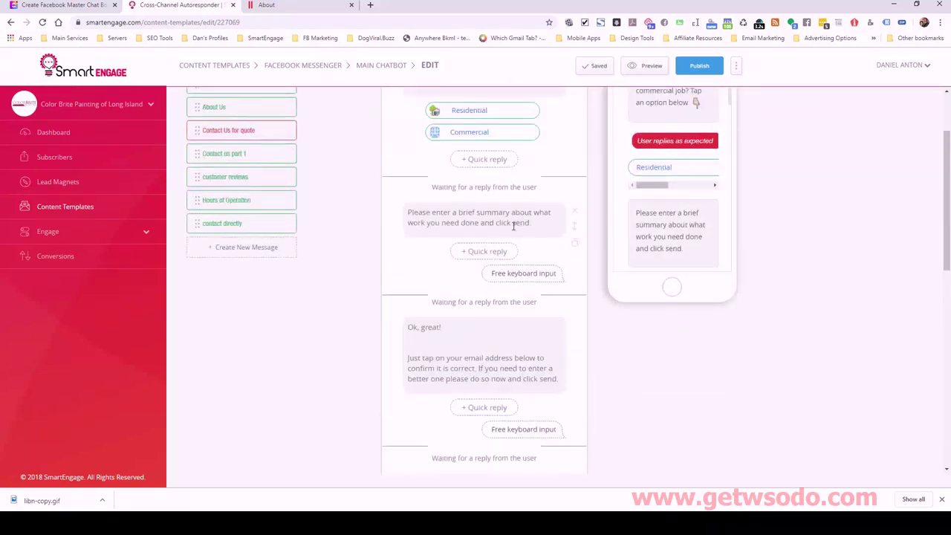
scroll(513, 227, down, 2)
scroll(496, 271, up, 2)
scroll(509, 264, down, 1)
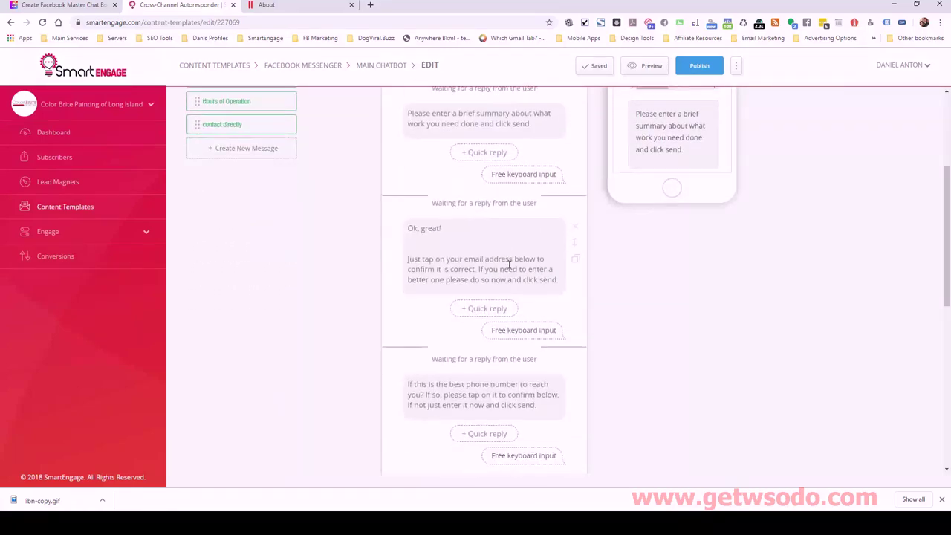
Remove the completed_contact_info Add Tag action from the email step's user input
click(509, 264)
scroll(657, 317, down, 1)
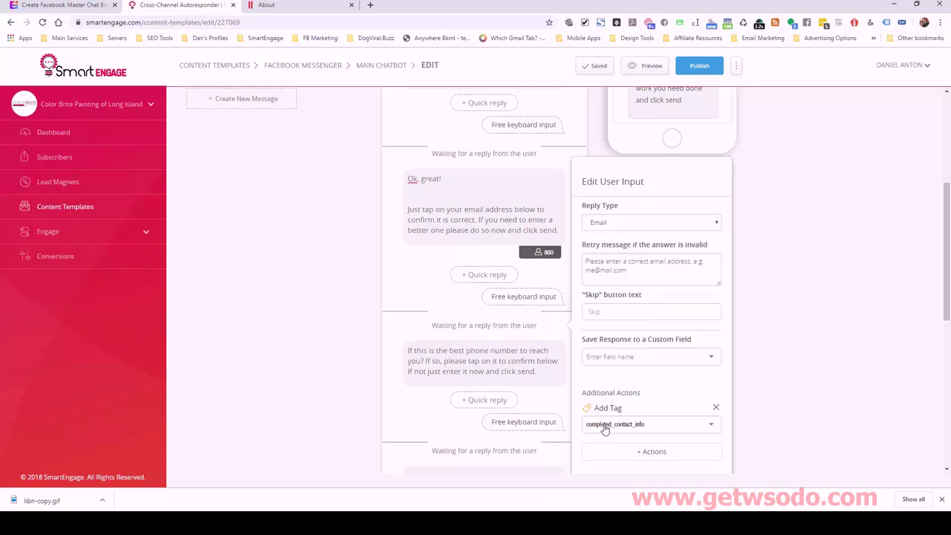
click(716, 408)
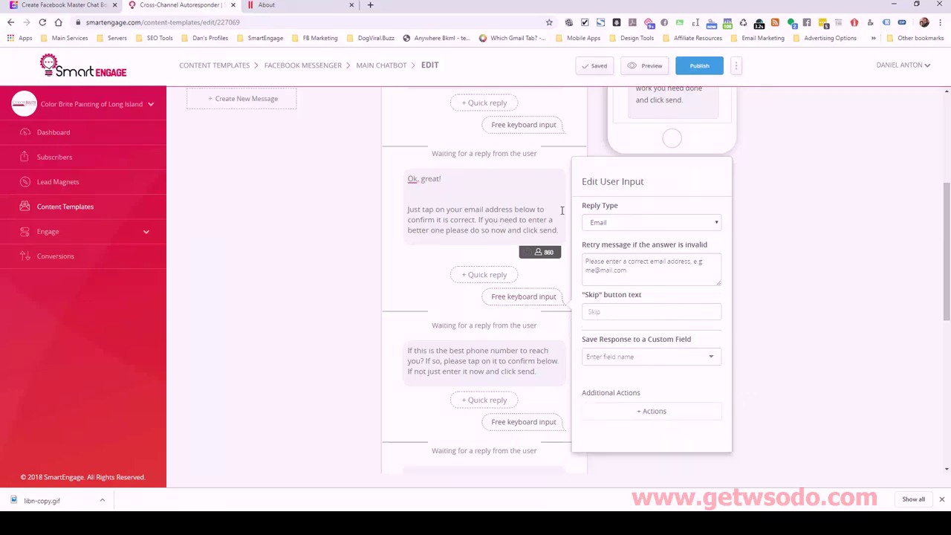
click(798, 223)
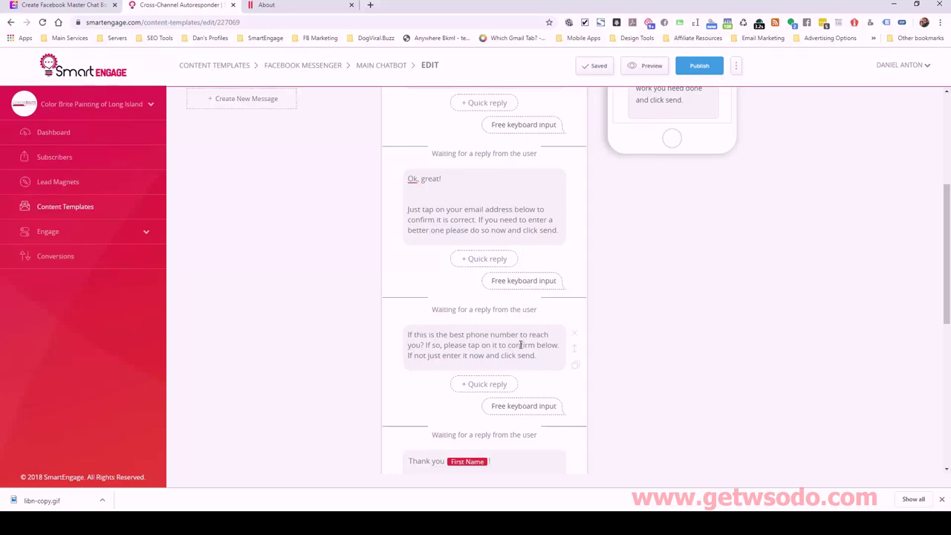
Give the phone-number step's user input an Add Tag action applying completed_contact_info
click(521, 345)
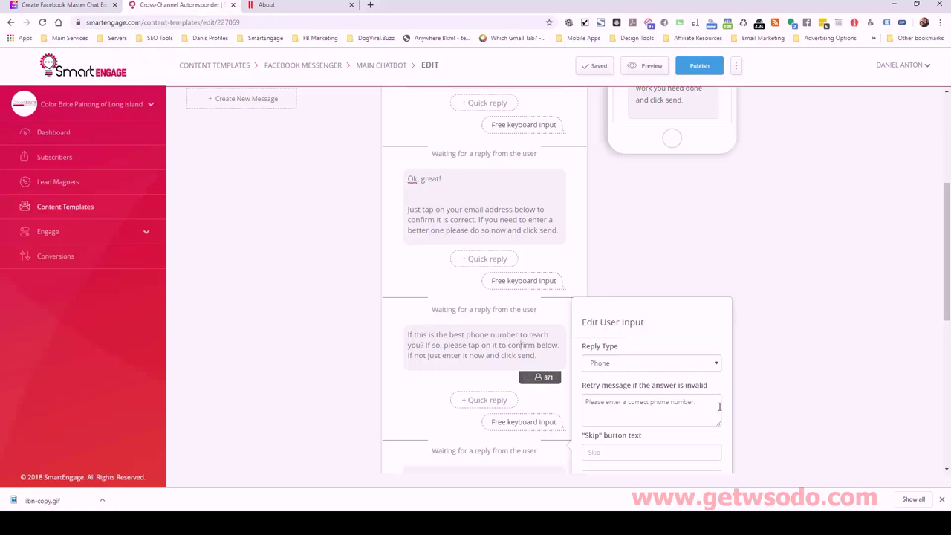
scroll(715, 401, down, 1)
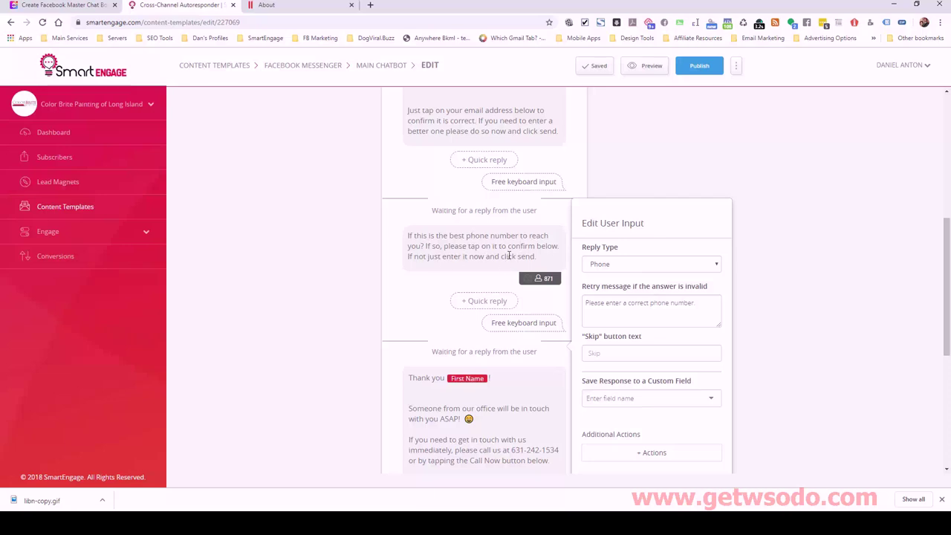
click(483, 243)
click(484, 240)
click(649, 455)
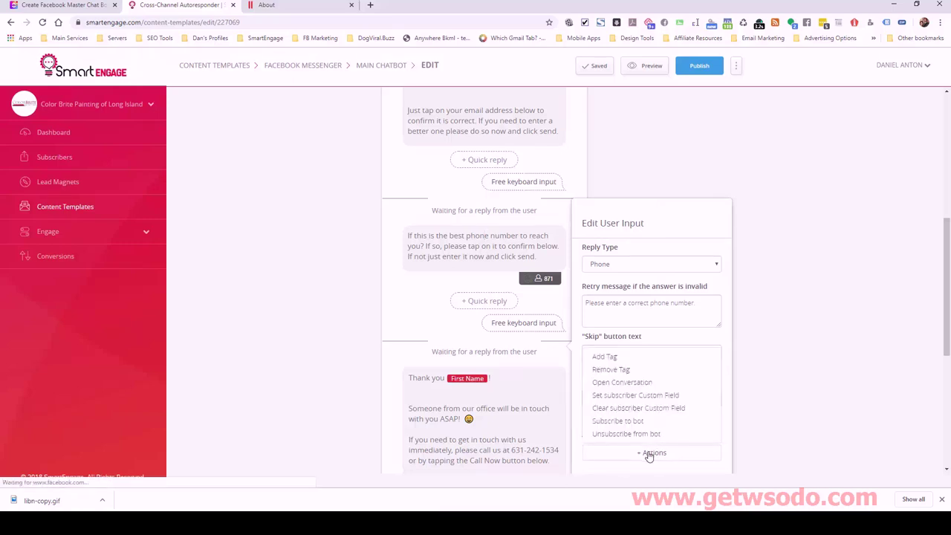
click(616, 362)
scroll(653, 400, down, 1)
click(695, 416)
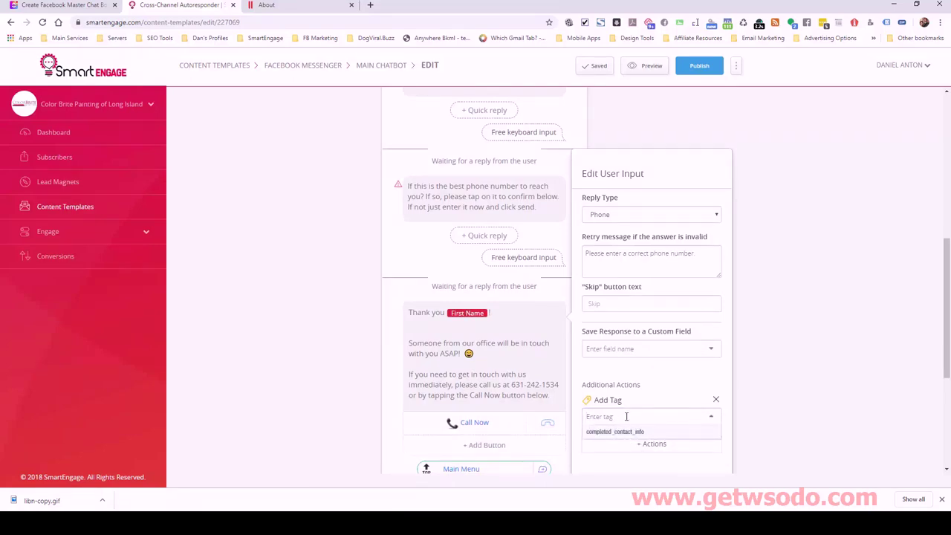
text(new)
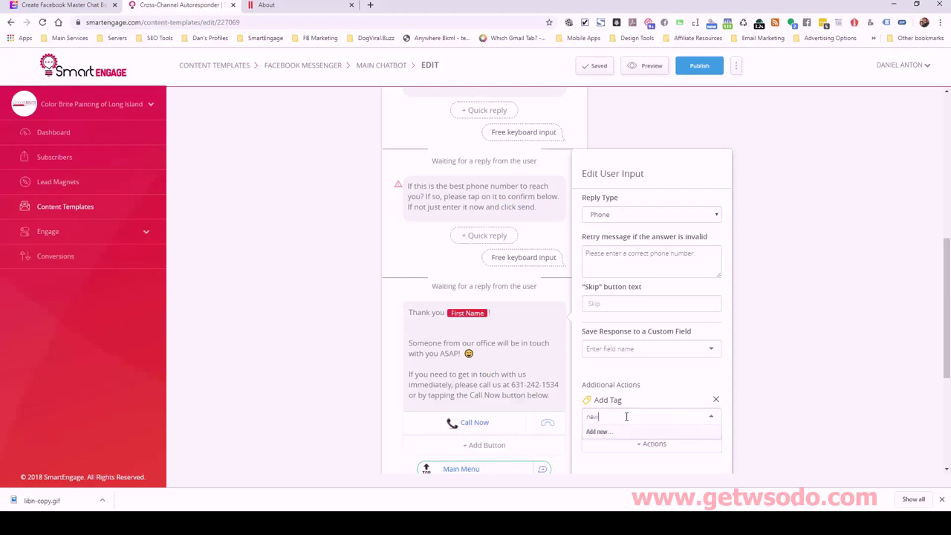
text(_tag)
key(BackSpace)
key(BackSpace)
key(BackSpace)
key(BackSpace)
key(BackSpace)
key(BackSpace)
click(630, 432)
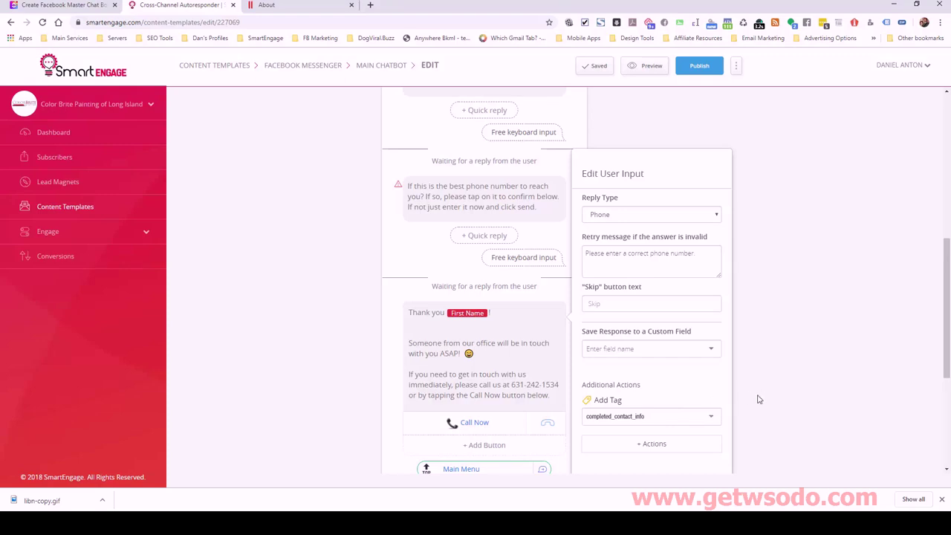
scroll(717, 425, down, 1)
click(782, 347)
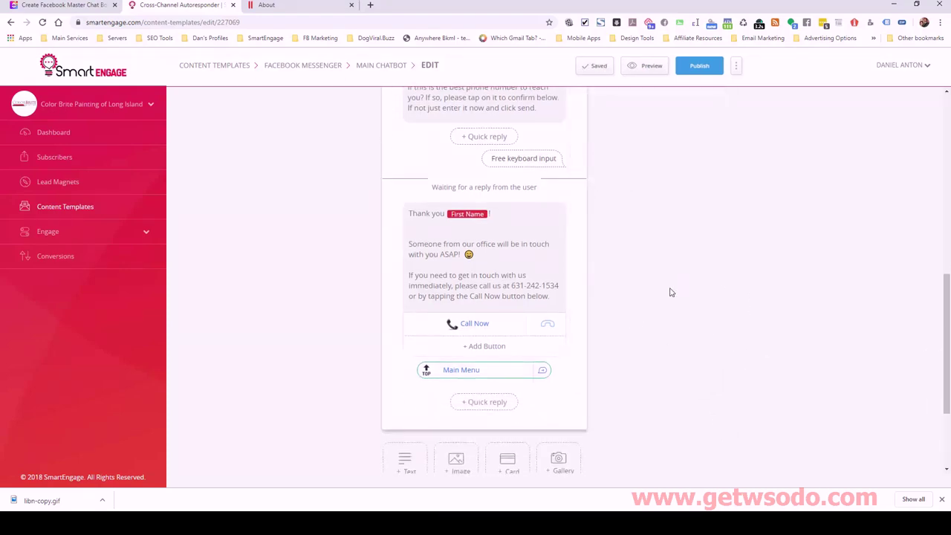
Publish the updated chatbot, with the phone-mirror window moved into view
scroll(620, 374, up, 2)
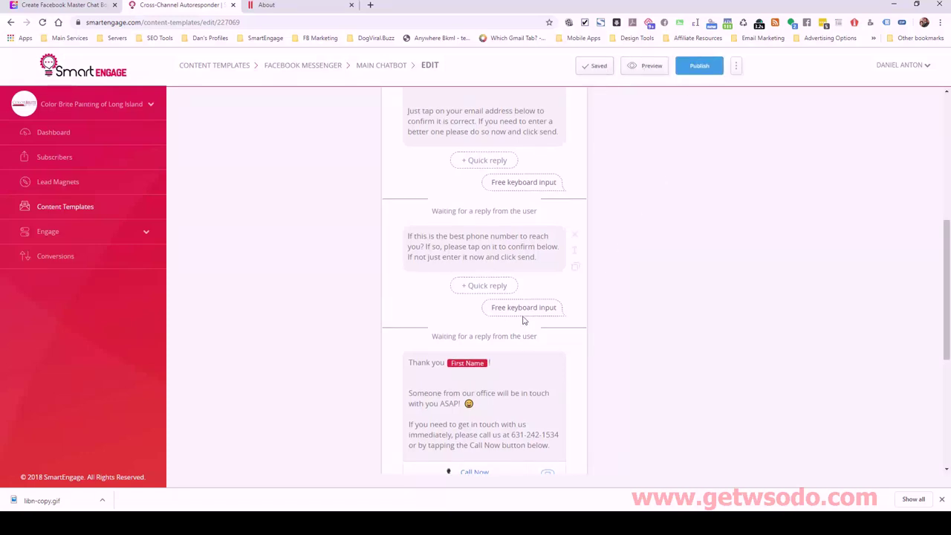
scroll(524, 320, up, 1)
scroll(523, 321, up, 3)
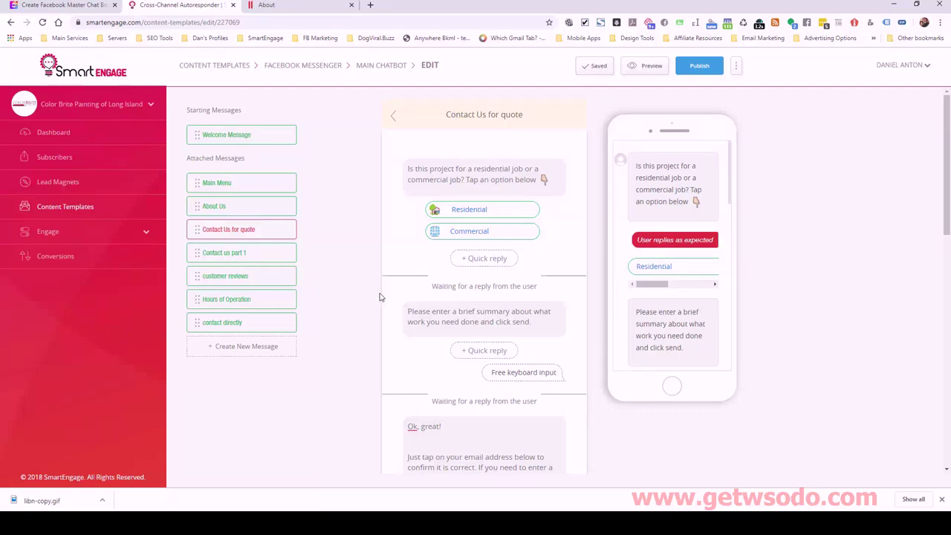
click(699, 69)
click(941, 499)
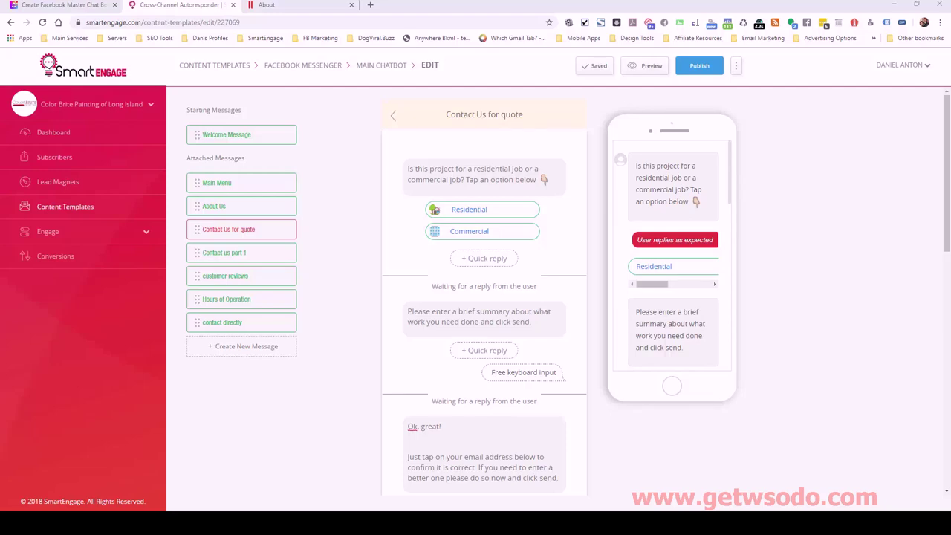
drag(950, 110, 665, 104)
click(701, 66)
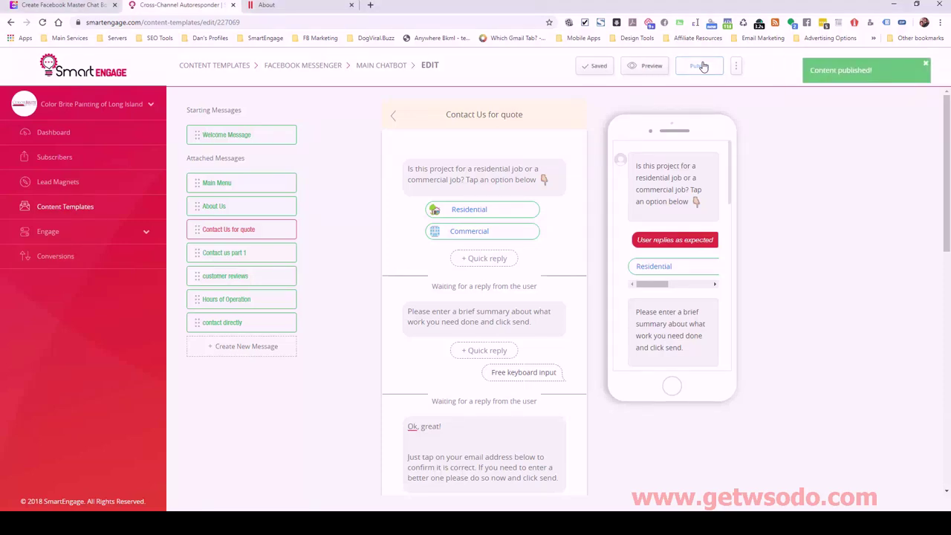
Send a Welcome Message preview to Messenger using the signed-in Facebook account
click(219, 137)
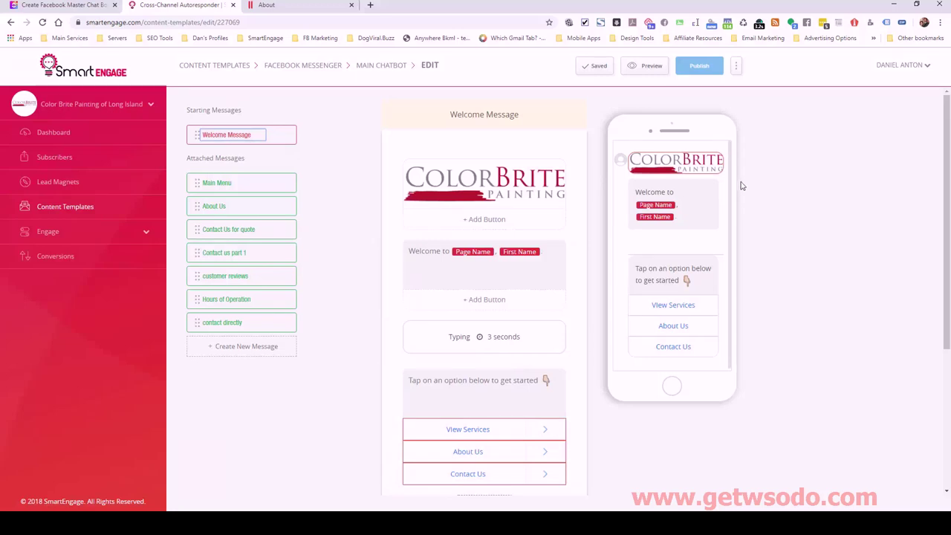
click(647, 67)
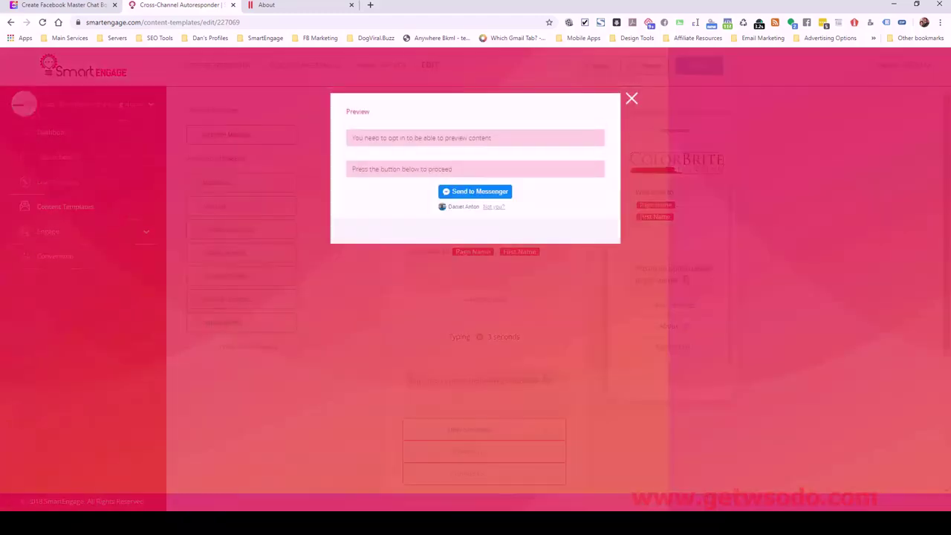
key(alt+Tab)
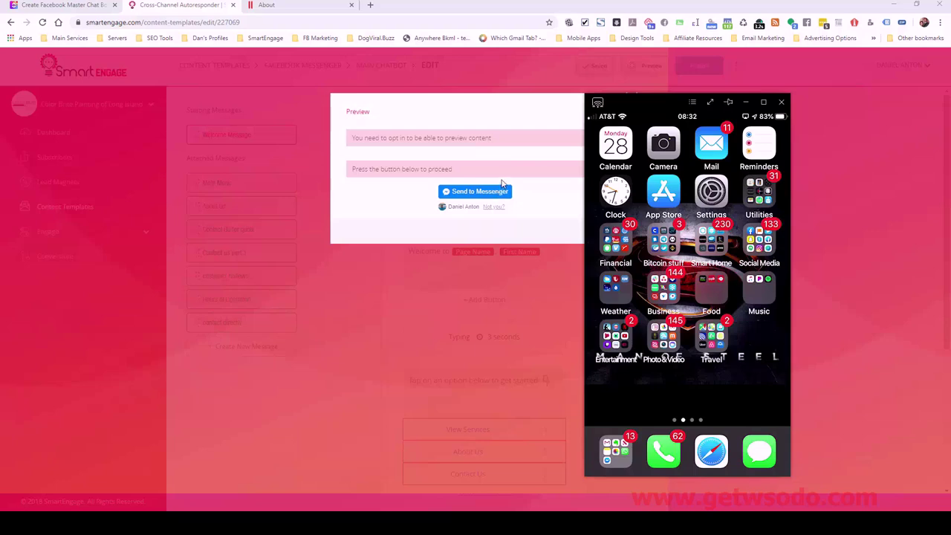
click(469, 193)
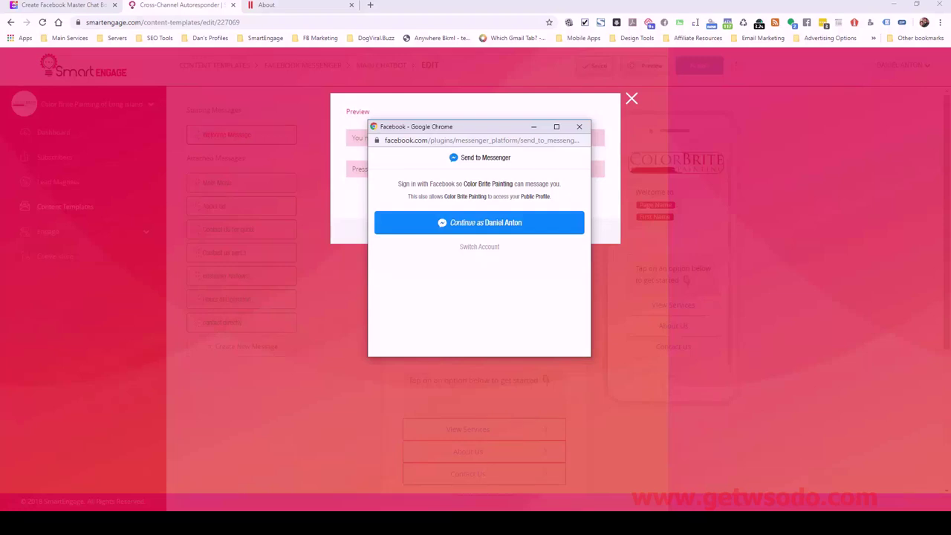
click(500, 220)
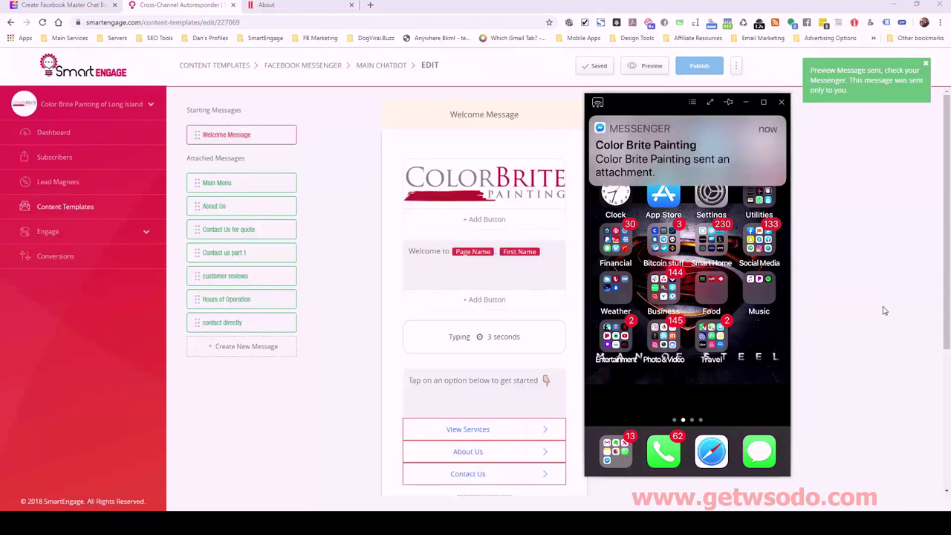
key(F5)
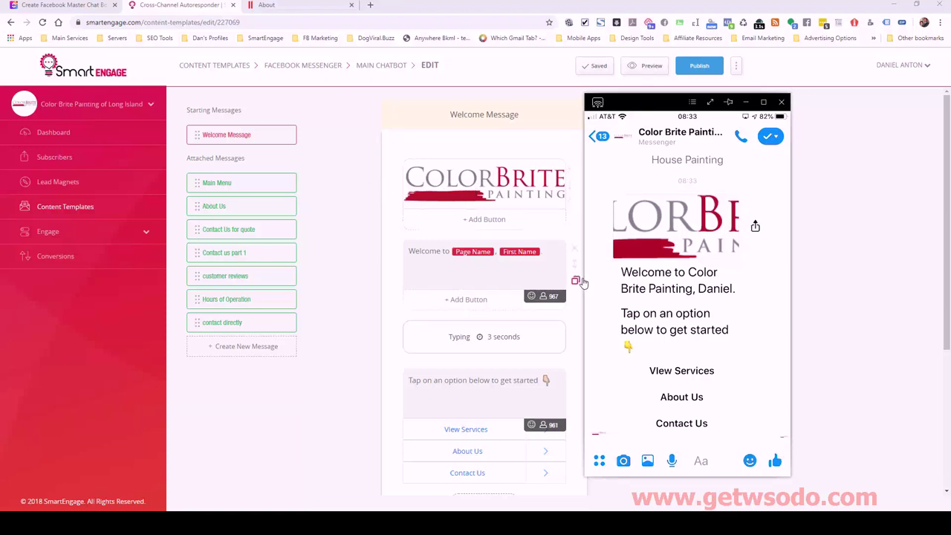
mouse_move(581, 282)
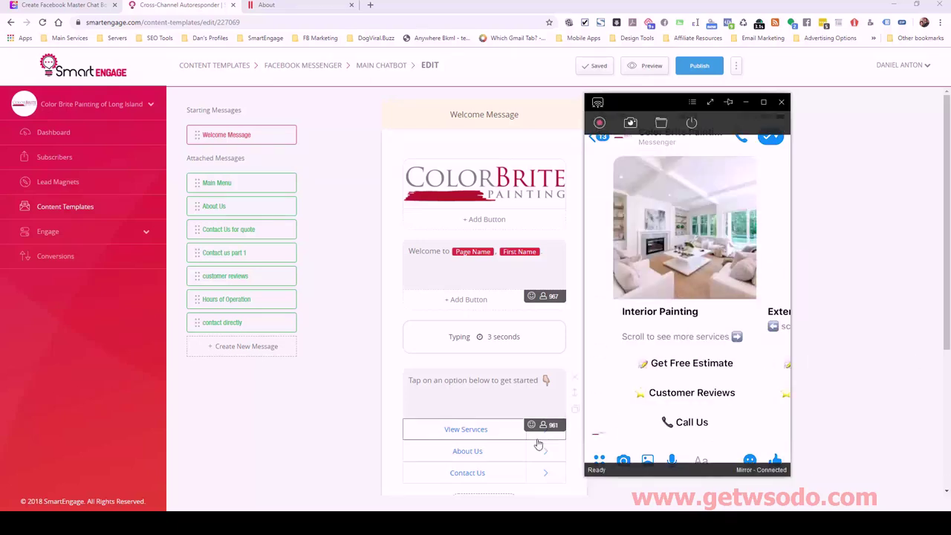
click(453, 434)
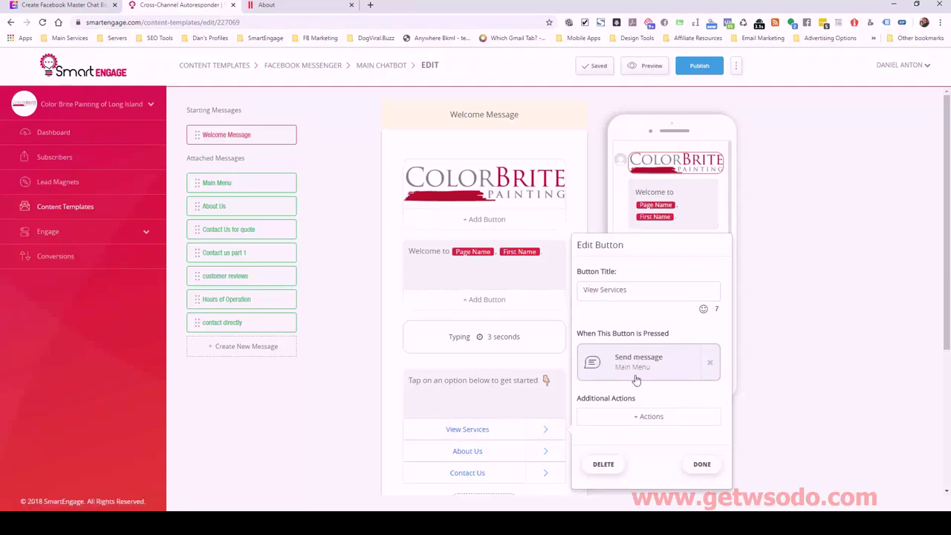
click(690, 465)
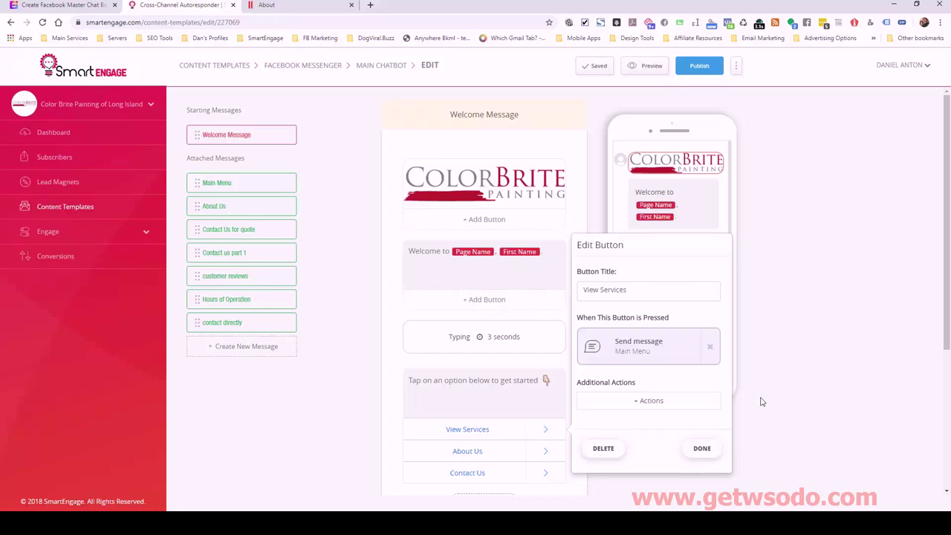
click(763, 399)
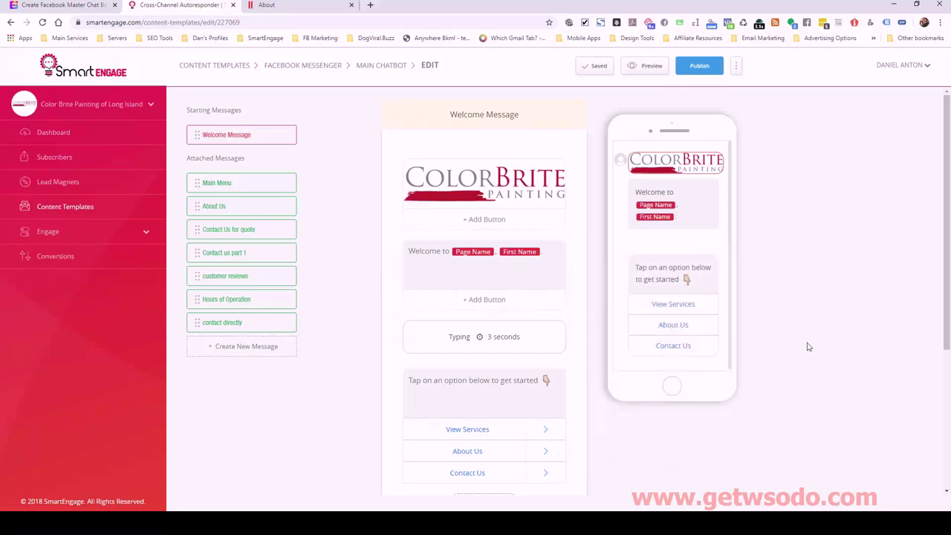
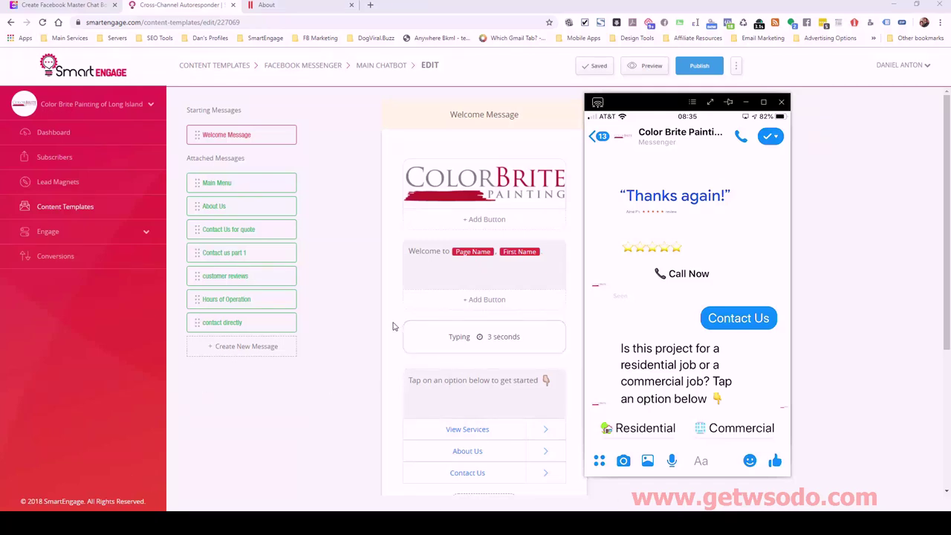
Swap the customer reviews Contact Us quick reply's Send message action for the existing Contact us part 1 step, then publish
scroll(395, 357, down, 3)
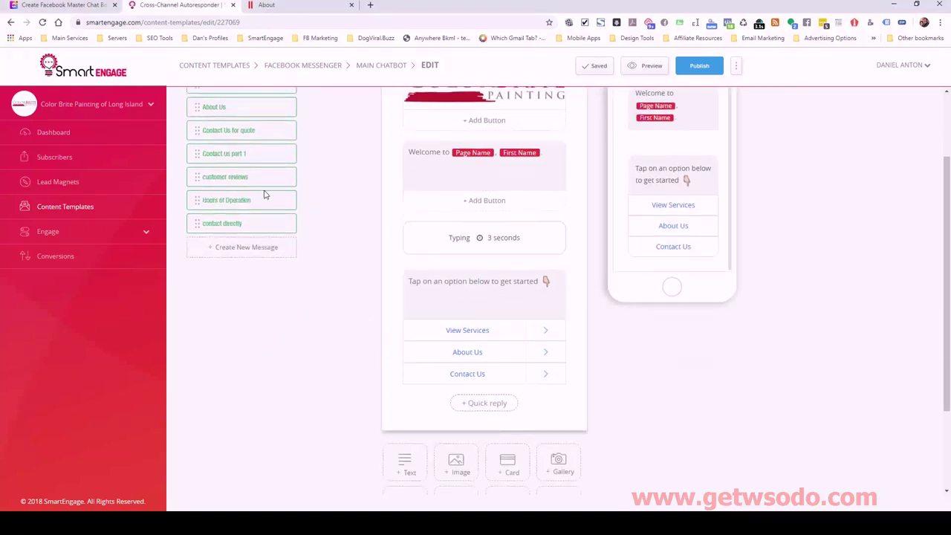
scroll(240, 221, up, 3)
click(238, 276)
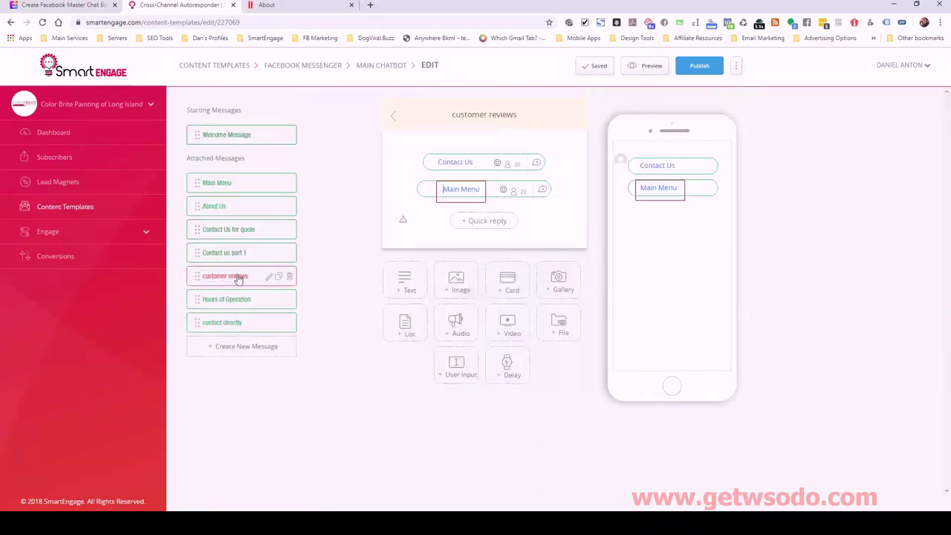
scroll(544, 373, down, 5)
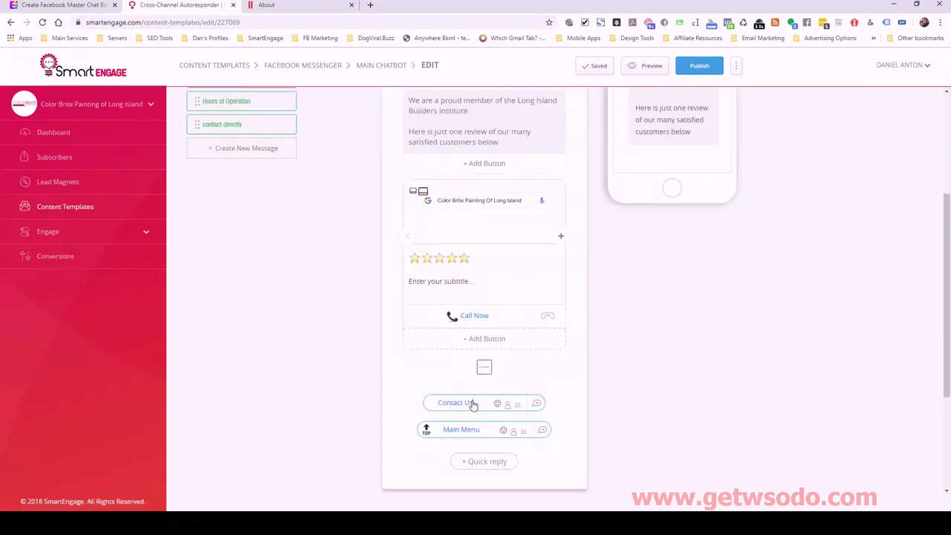
click(473, 405)
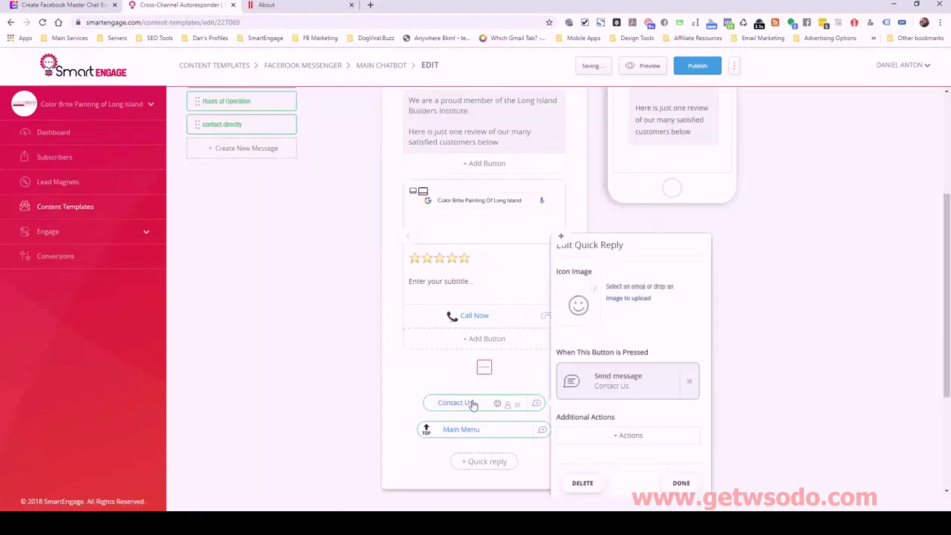
click(692, 385)
click(626, 418)
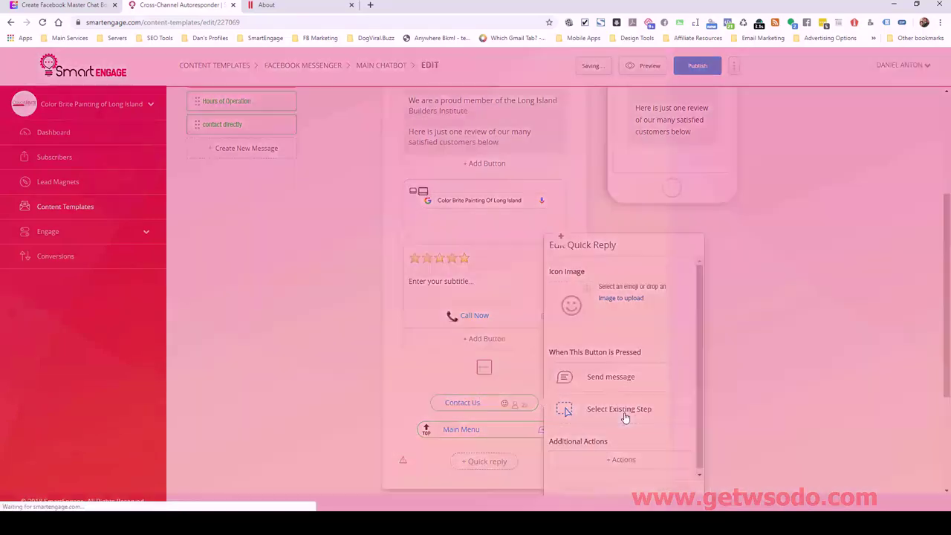
click(428, 276)
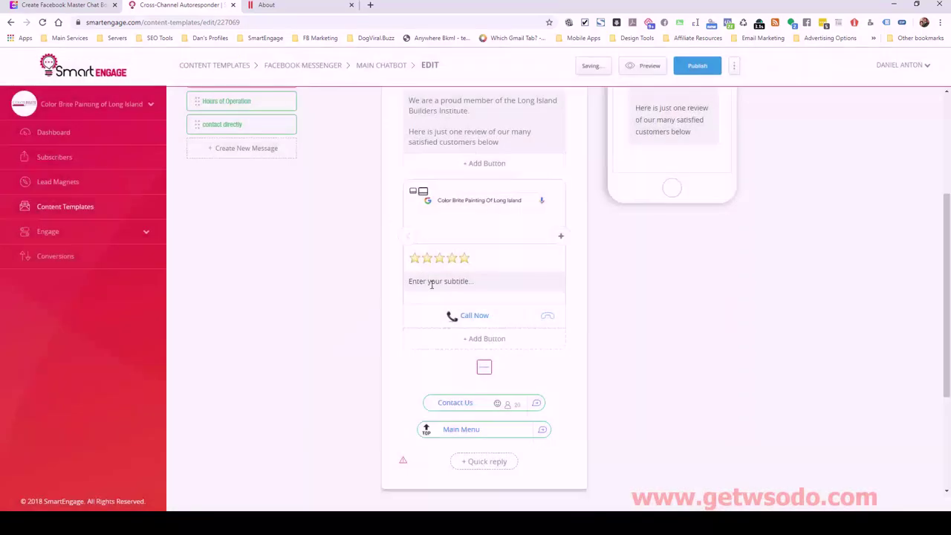
click(698, 66)
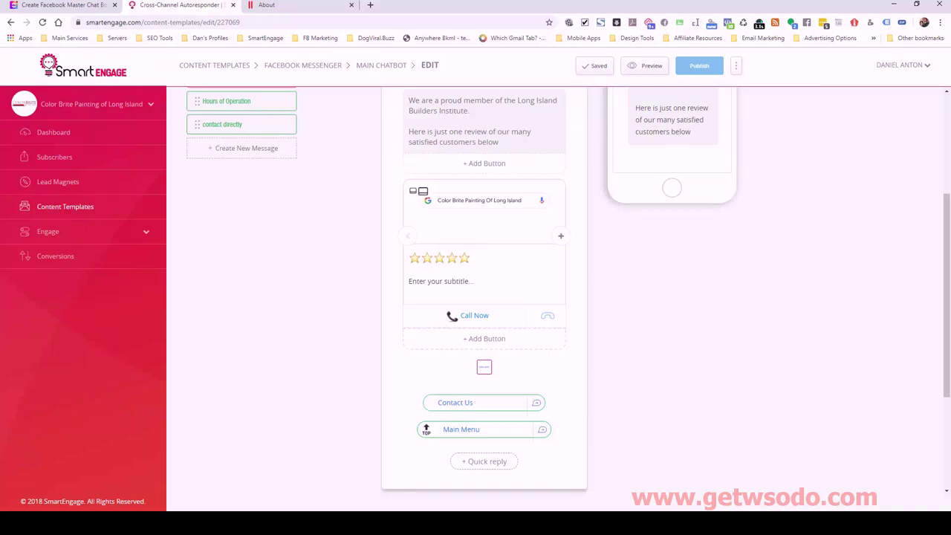
Bring the mirrored phone's Messenger chat to the front and scroll the editor back to the top
key(alt+Tab)
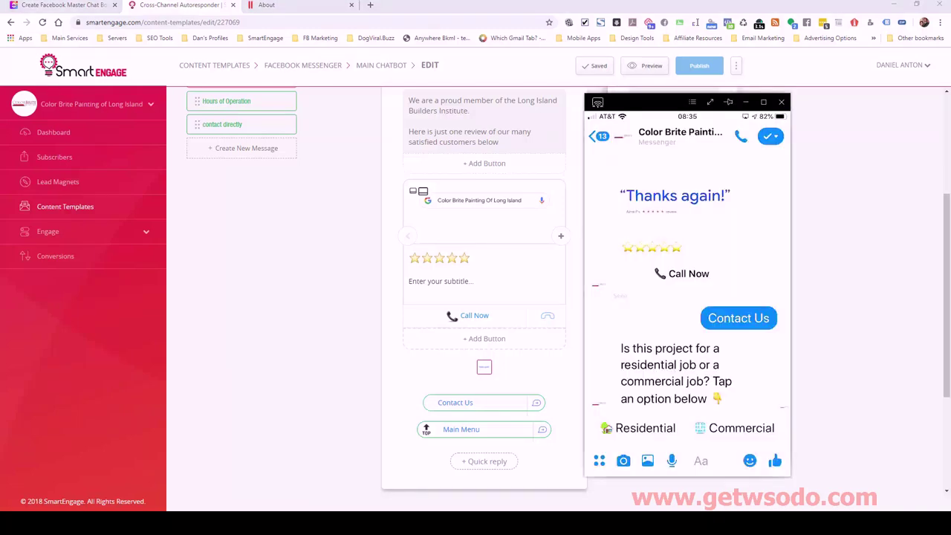
scroll(249, 263, up, 2)
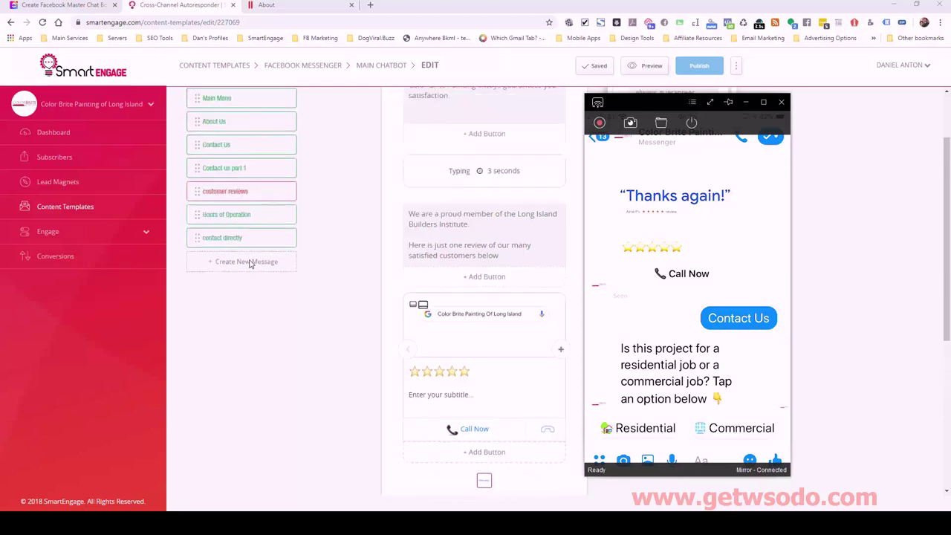
scroll(251, 264, up, 2)
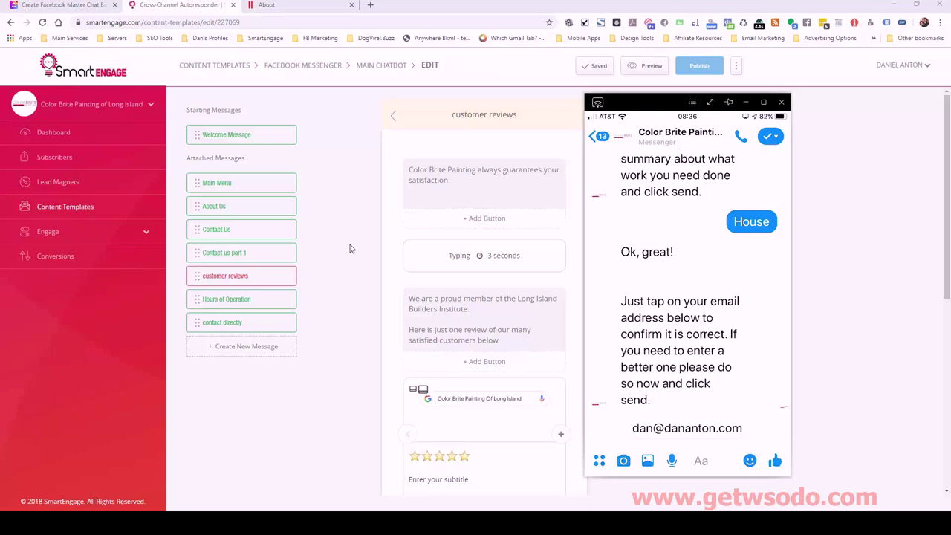
mouse_move(710, 312)
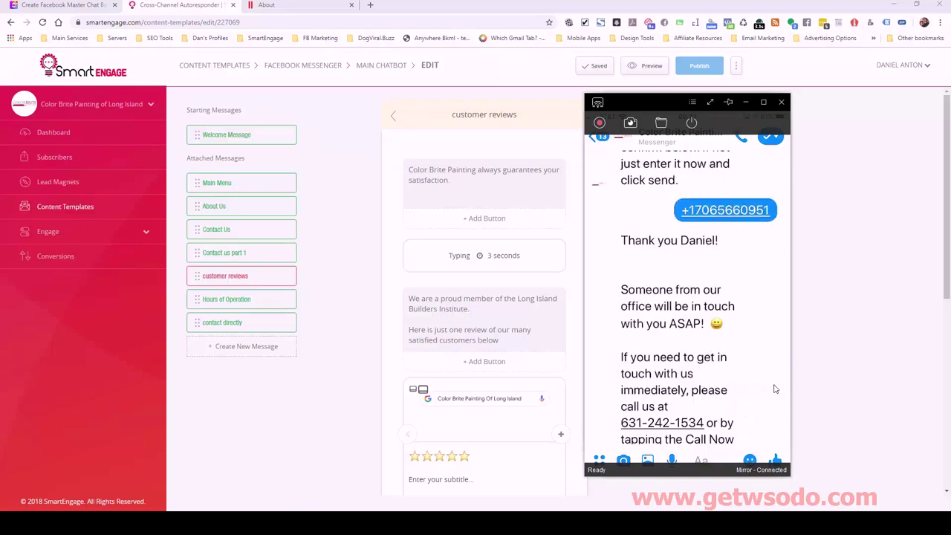
scroll(774, 390, up, 2)
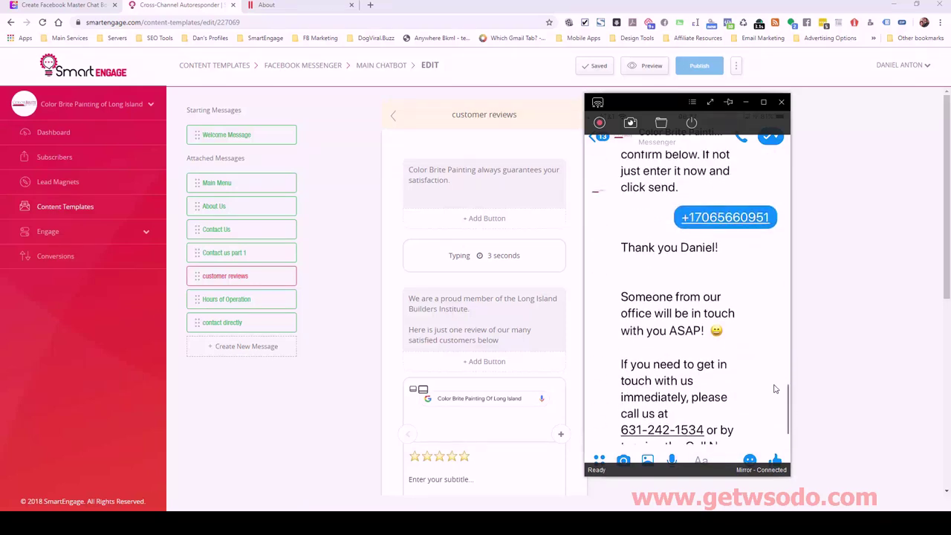
scroll(775, 390, down, 2)
scroll(743, 312, up, 1)
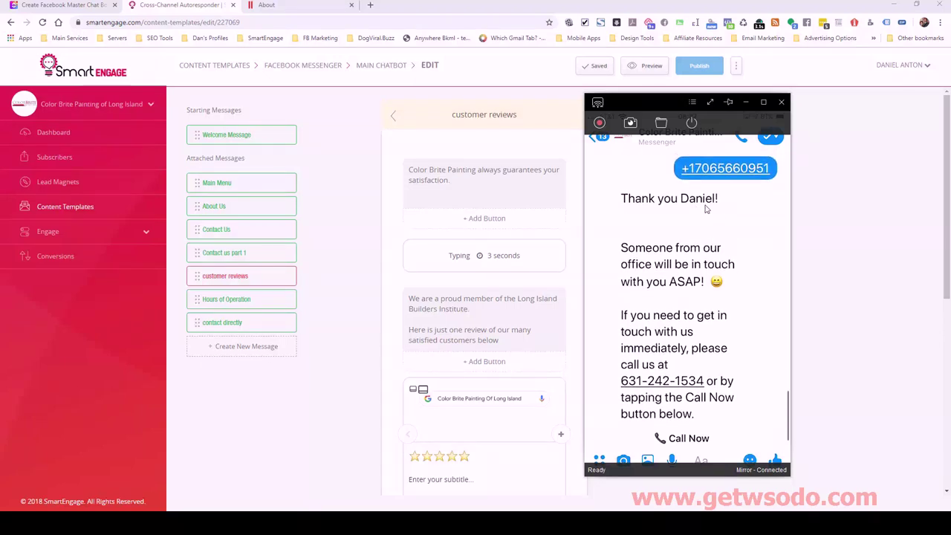
scroll(744, 245, down, 1)
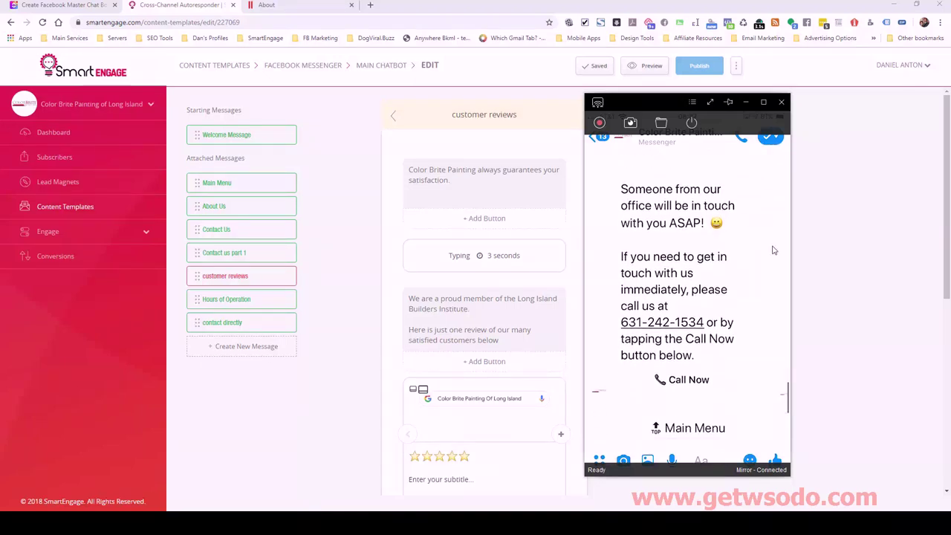
scroll(773, 249, up, 1)
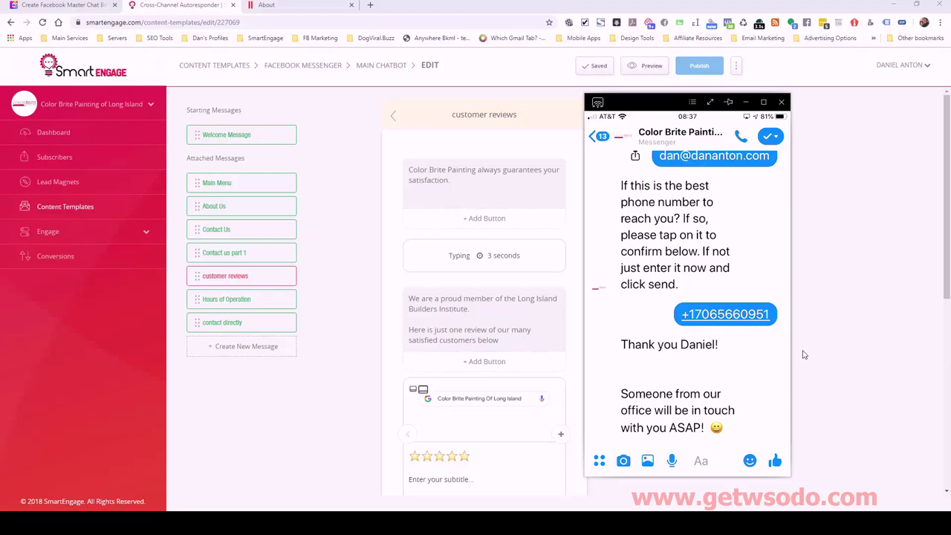
mouse_move(775, 332)
scroll(776, 332, up, 1)
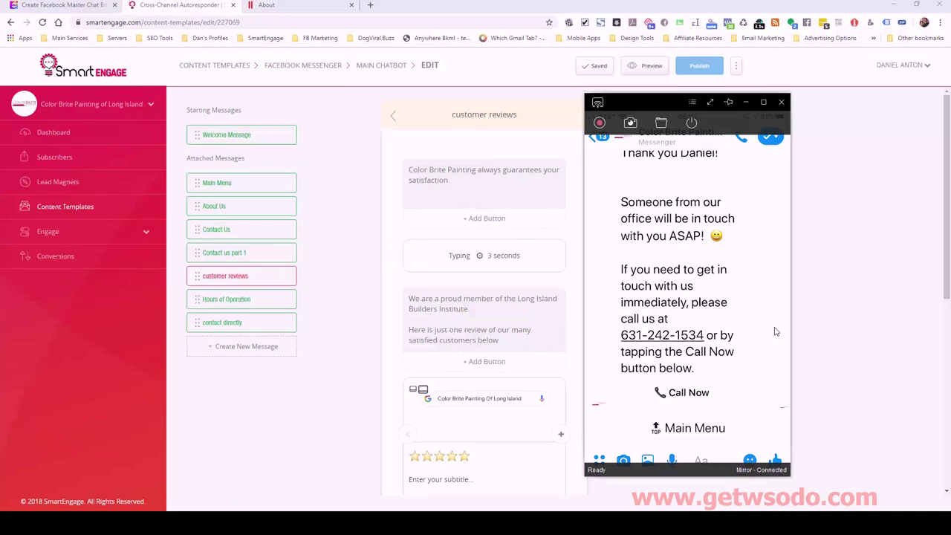
Open the Subscribers page in a new browser tab and switch to it
right_click(60, 165)
click(97, 169)
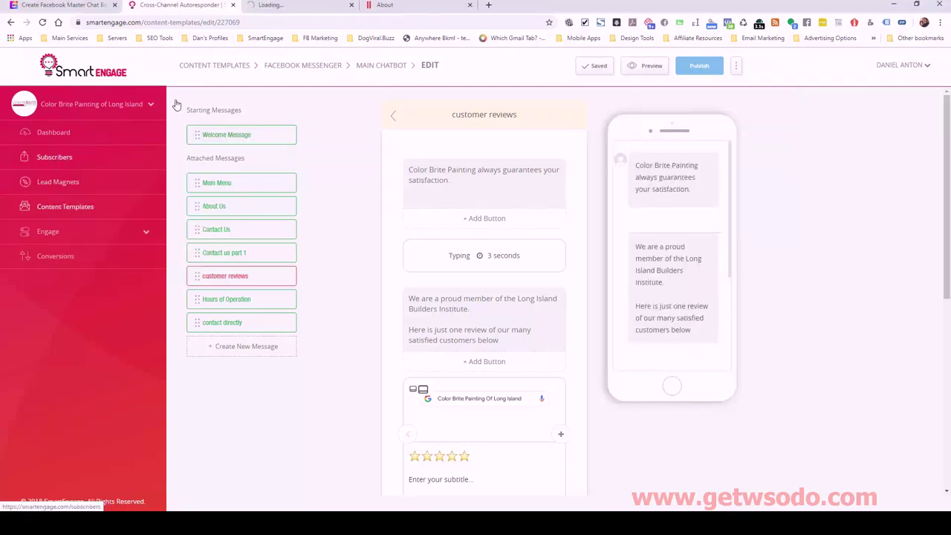
click(295, 8)
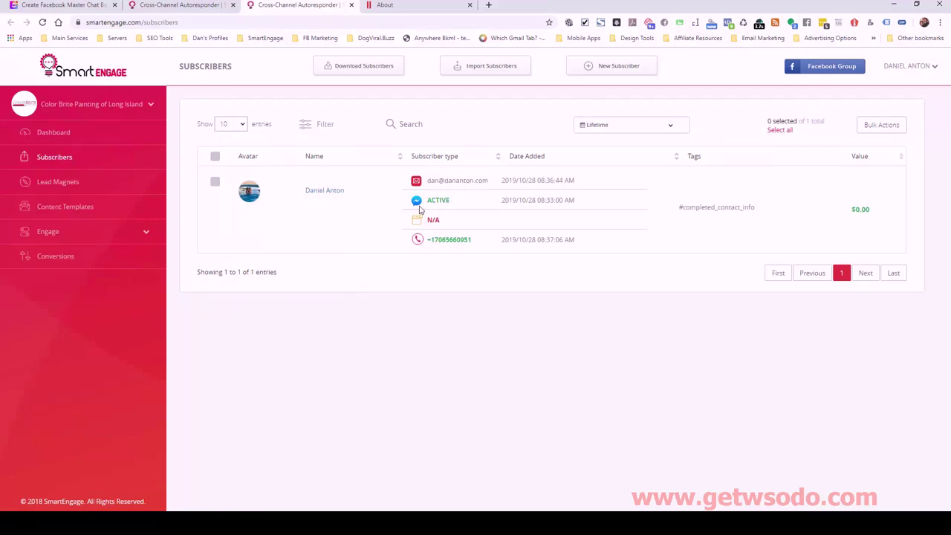
Highlight the subscriber's ACTIVE Messenger status, captured phone number and #completed_contact_info tag
double_click(429, 200)
click(461, 204)
drag(431, 241, 475, 240)
click(479, 242)
double_click(692, 207)
click(762, 213)
drag(756, 212, 679, 207)
click(714, 225)
mouse_move(761, 209)
mouse_down()
mouse_move(676, 208)
mouse_move(758, 208)
mouse_up()
click(681, 210)
click(755, 216)
View the company's About page, then go back through Subscribers to the chatbot editor tab
click(419, 9)
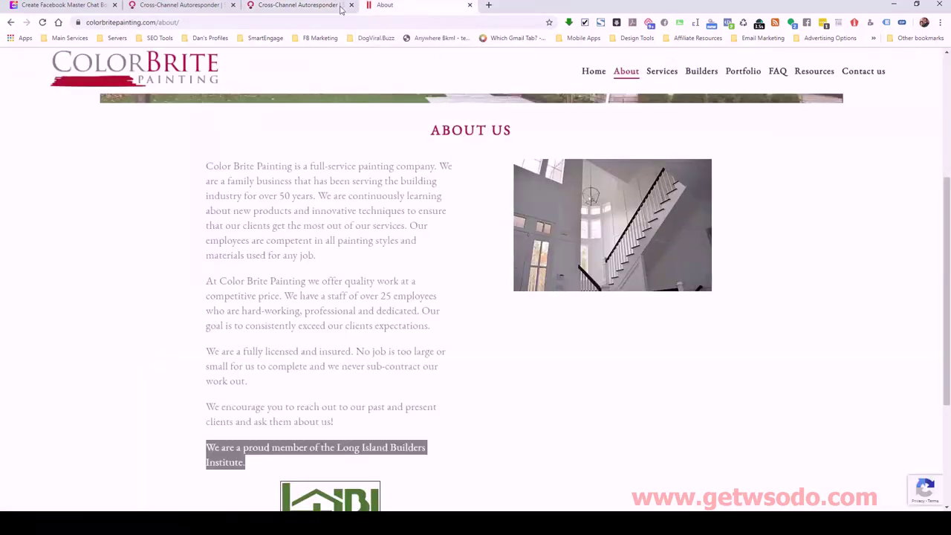
click(305, 6)
click(161, 6)
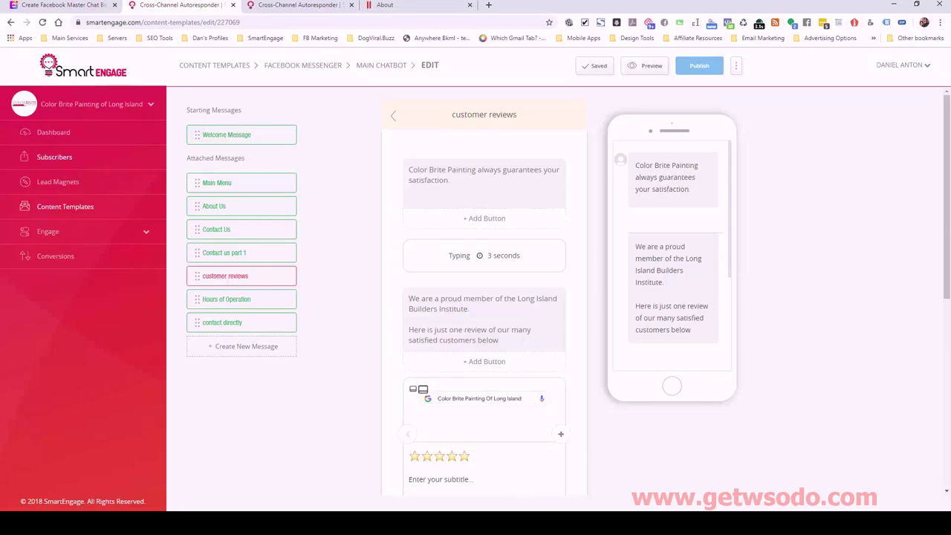
Review the mirrored Messenger chat, then open the Hours of Operation message in the editor
key(alt+Tab)
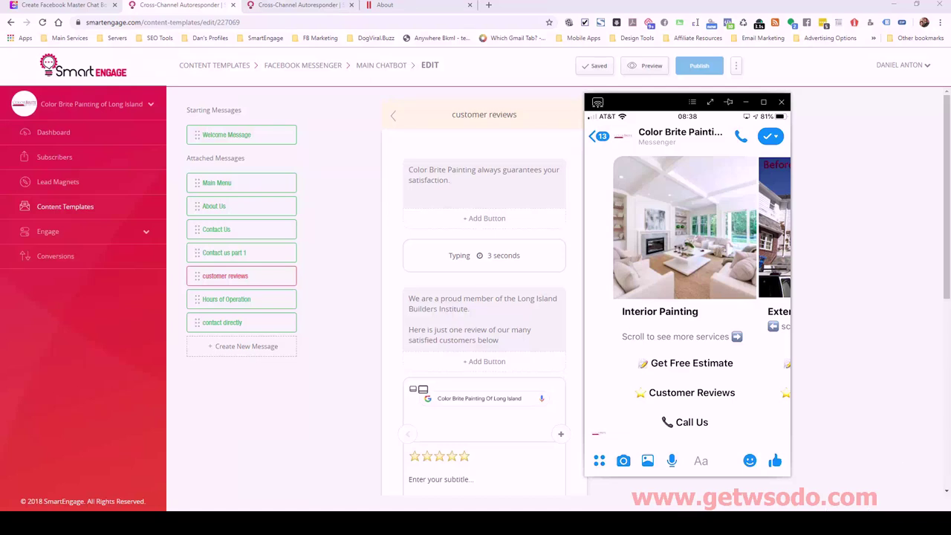
mouse_move(238, 304)
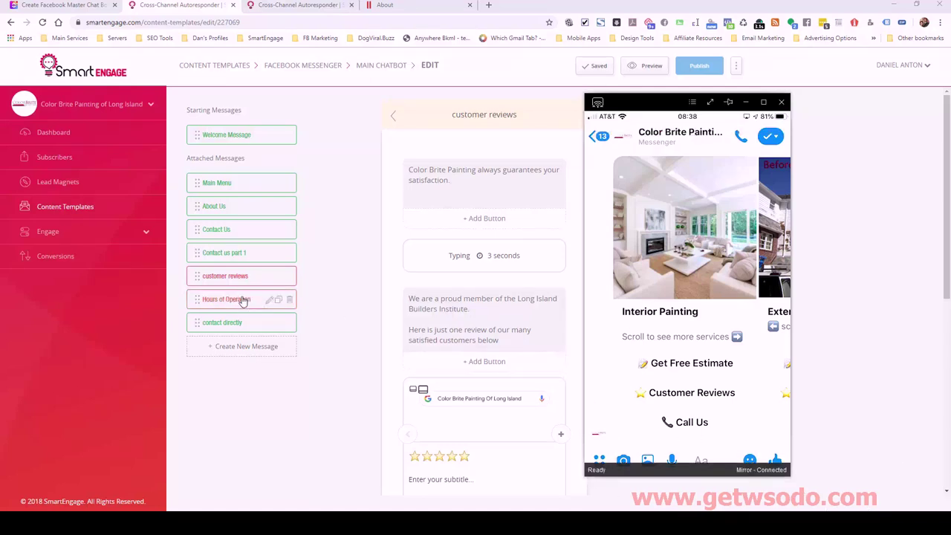
click(243, 300)
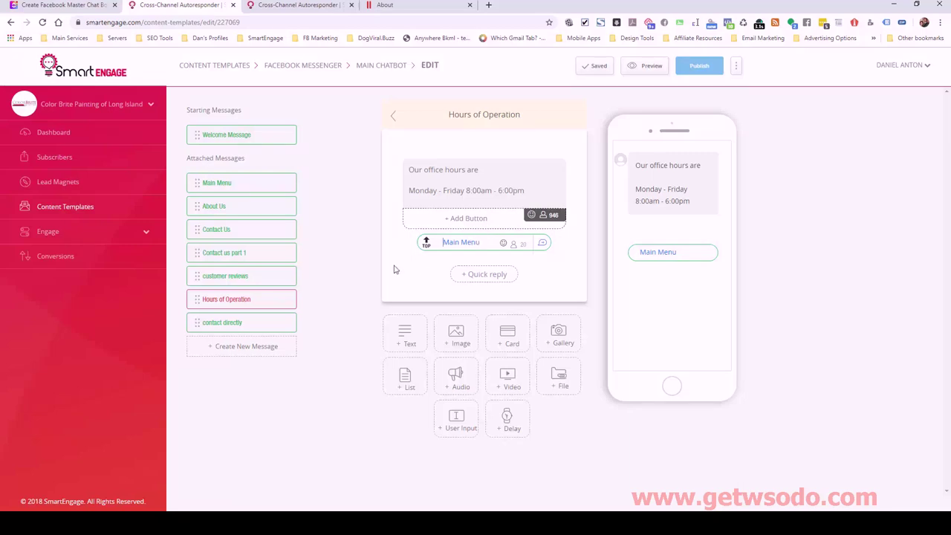
Add a second button to the About Us message titled 'Hours of Operation'
click(272, 206)
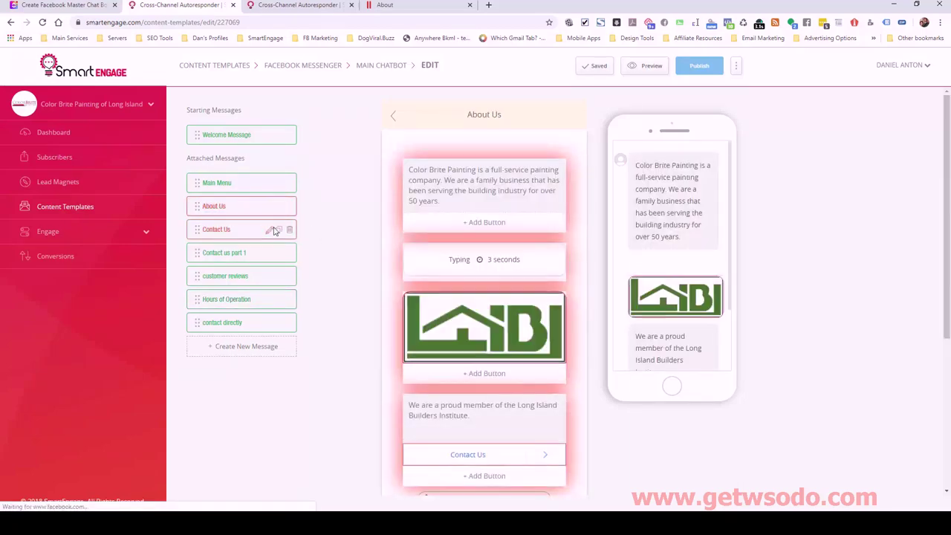
scroll(461, 335, down, 2)
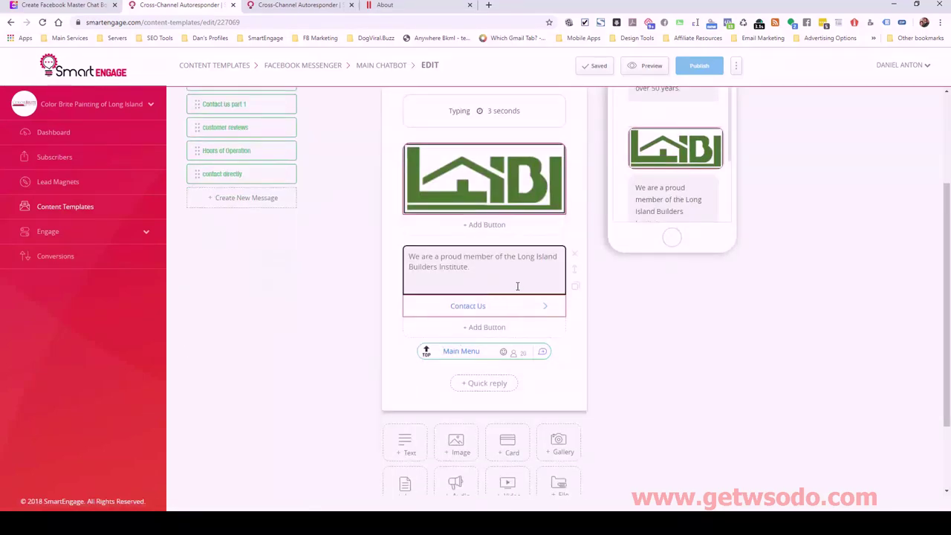
scroll(517, 286, up, 2)
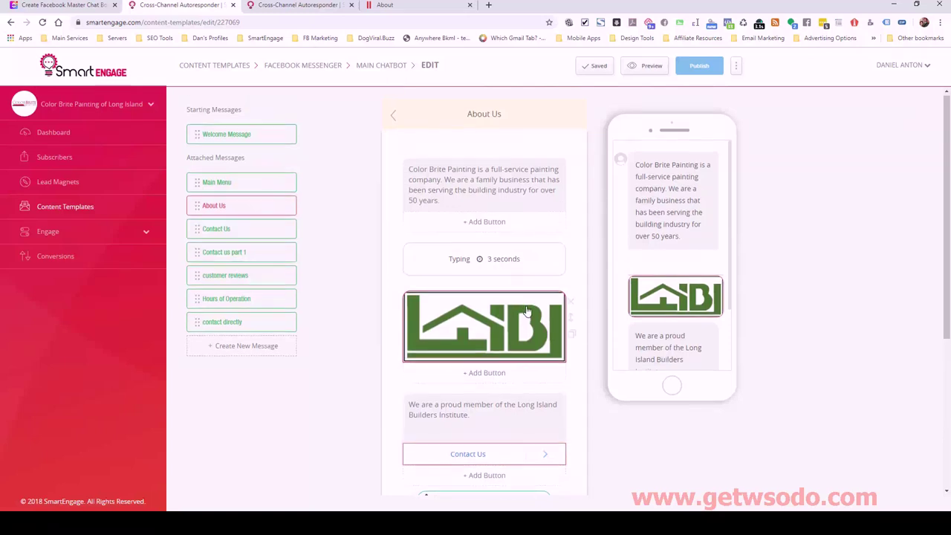
scroll(527, 311, down, 1)
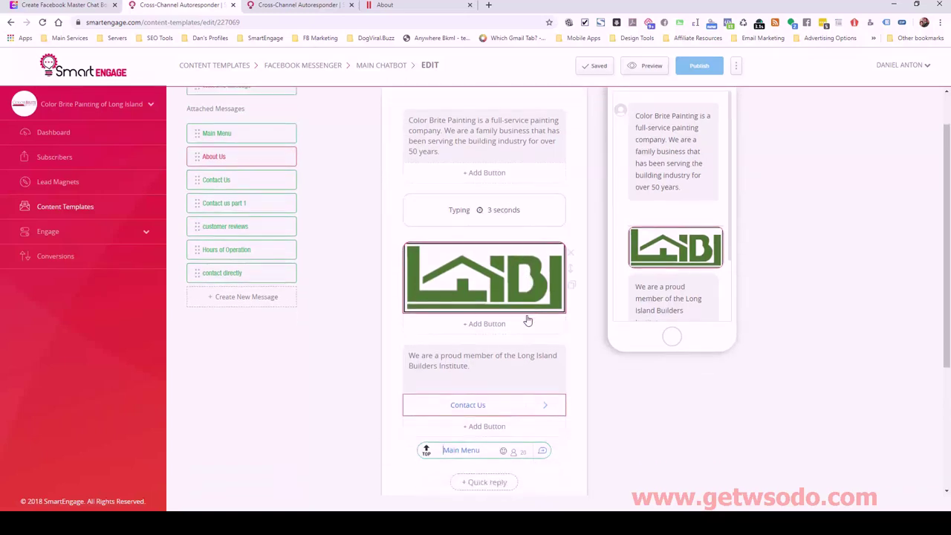
click(476, 427)
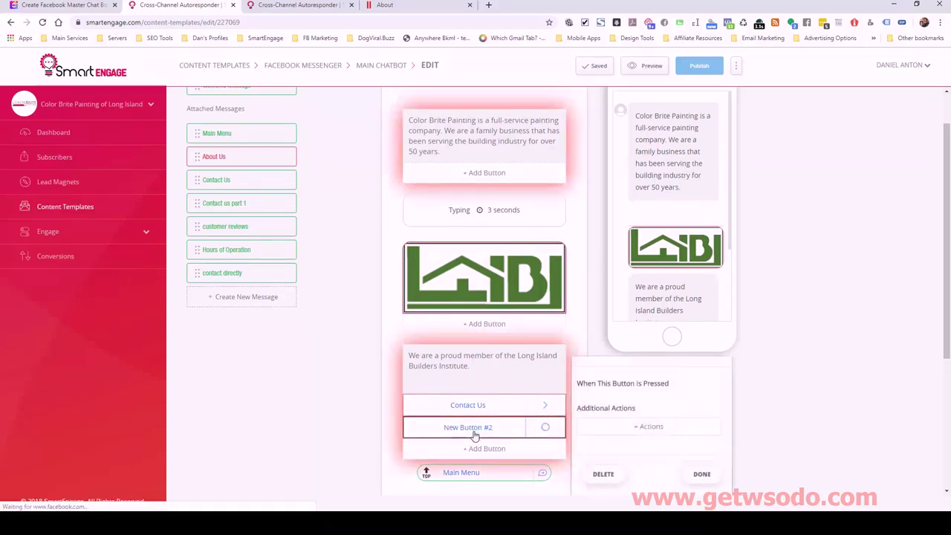
drag(634, 412, 582, 409)
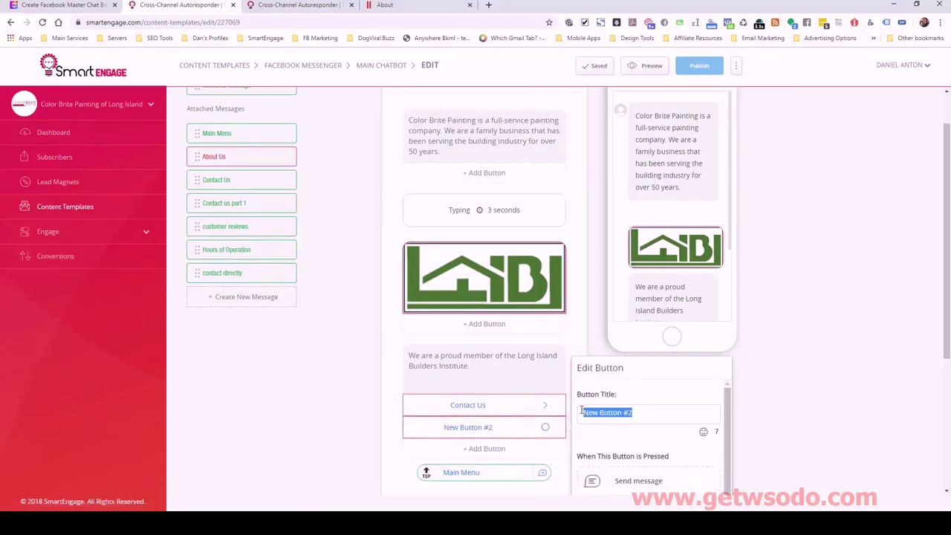
text(View Hour)
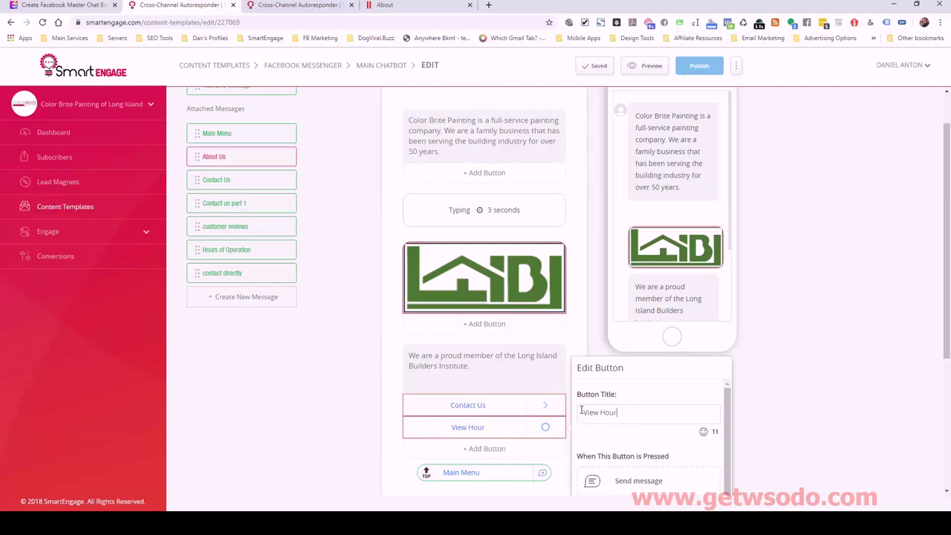
text(s of Operation)
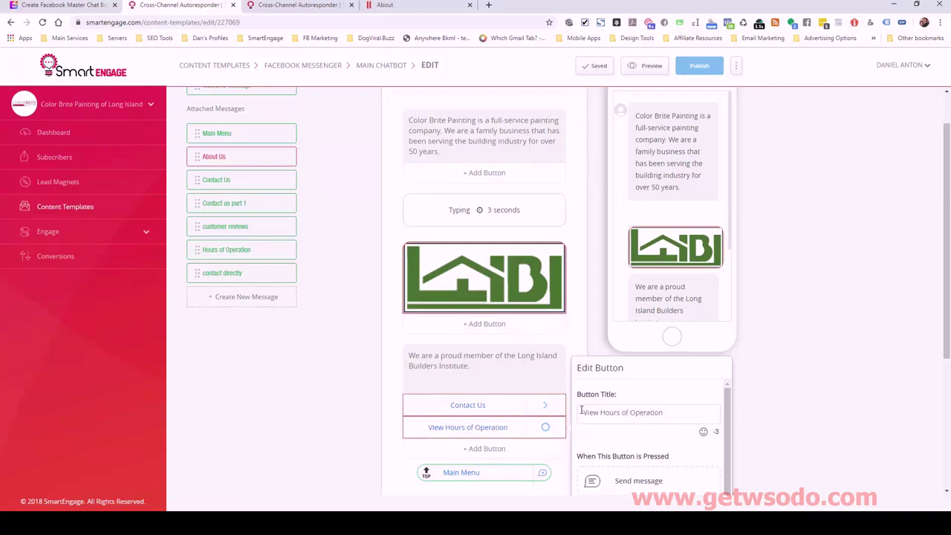
scroll(753, 408, down, 2)
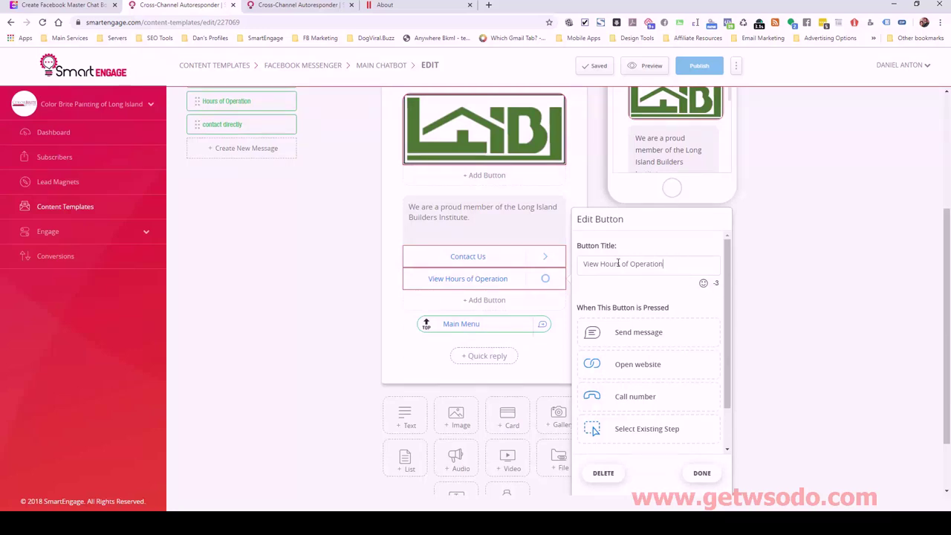
drag(601, 264, 580, 260)
key(BackSpace)
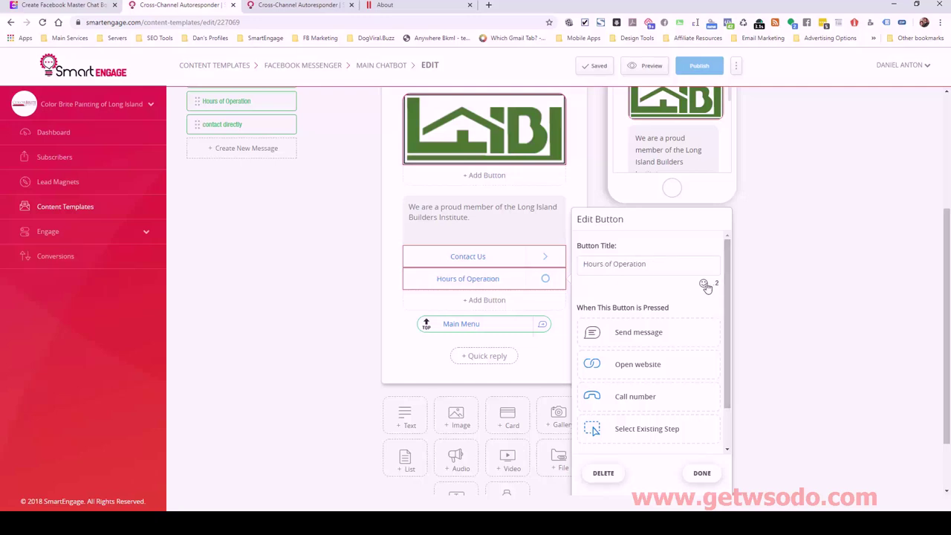
click(654, 266)
Link the new button to the existing Hours of Operation message and open that message
click(651, 429)
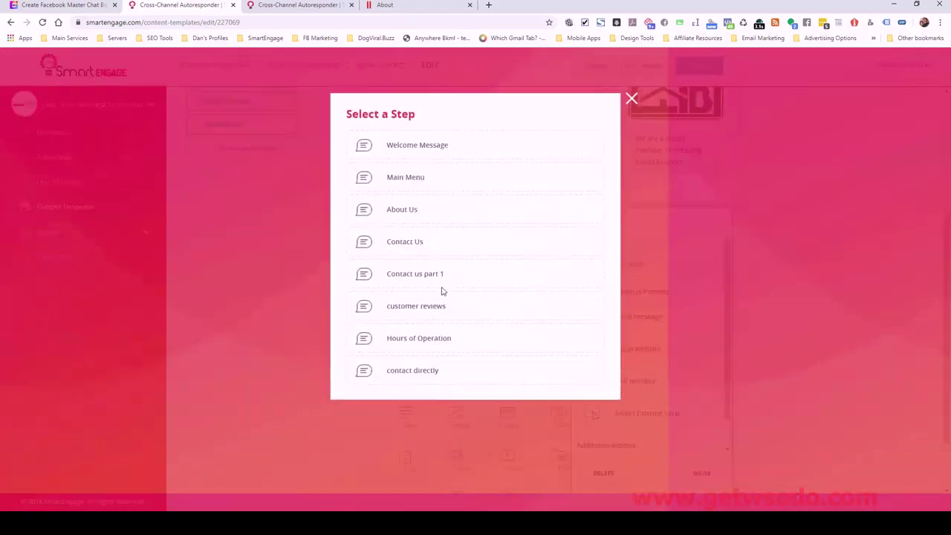
click(416, 339)
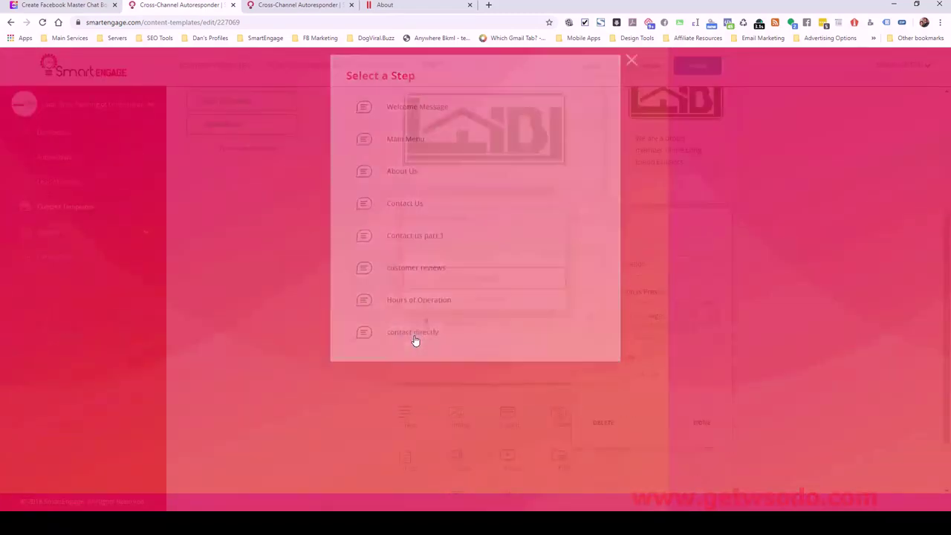
click(498, 279)
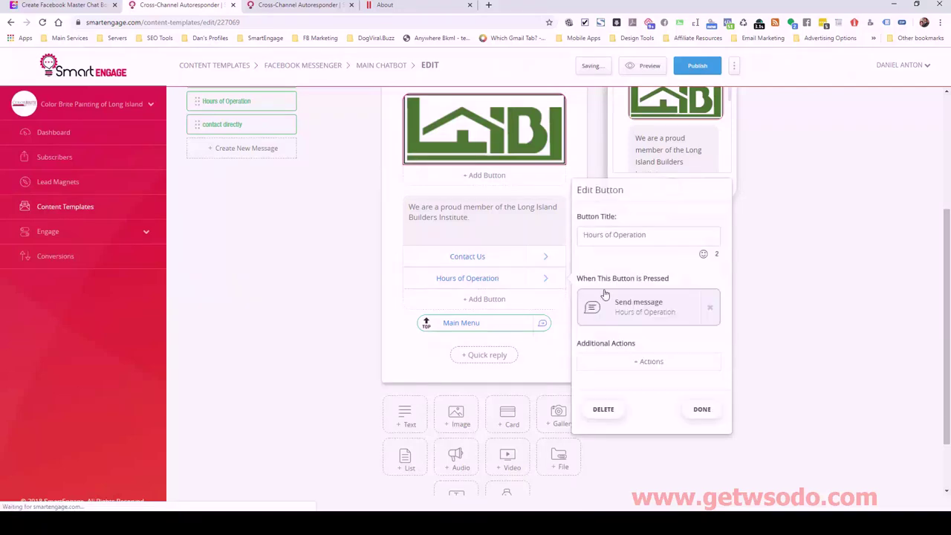
click(637, 314)
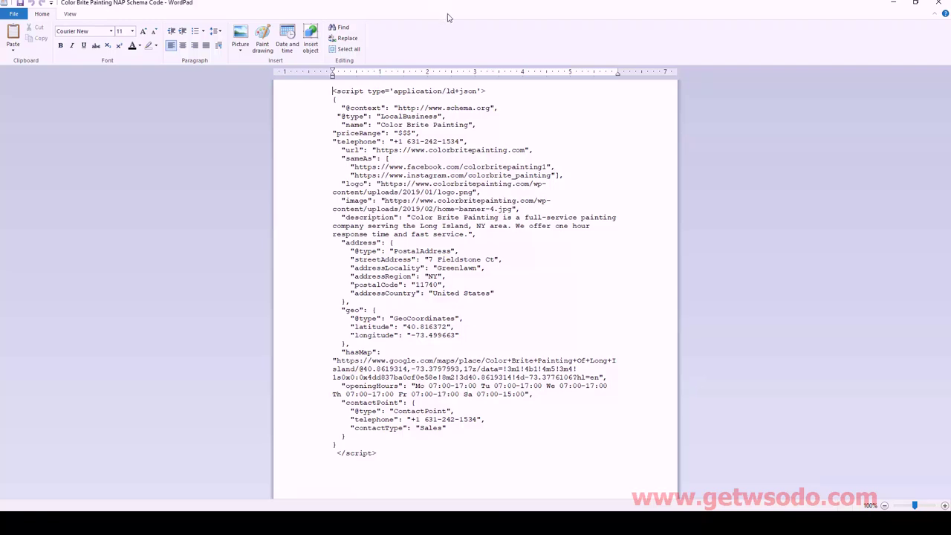
Change the weekday hours in the Hours of Operation text to 7:00am - 5:00pm
click(893, 2)
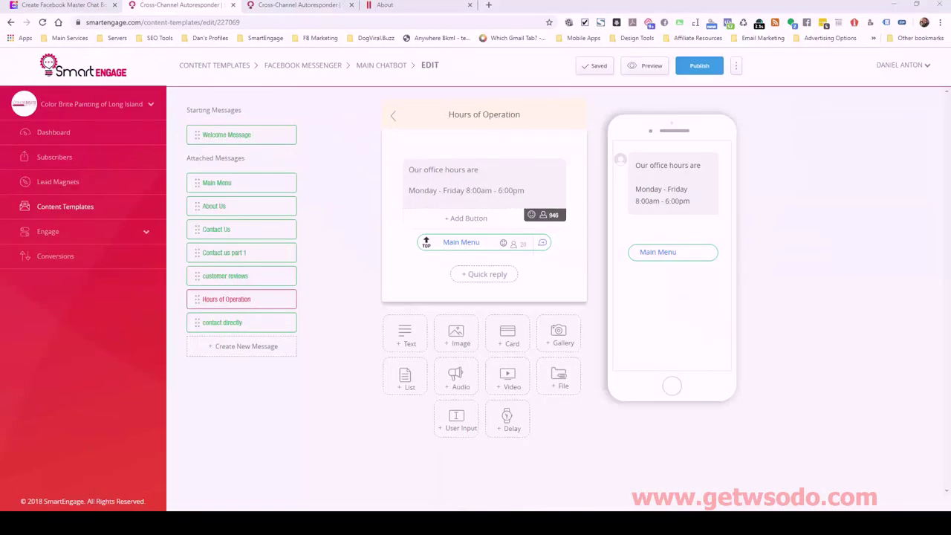
click(468, 190)
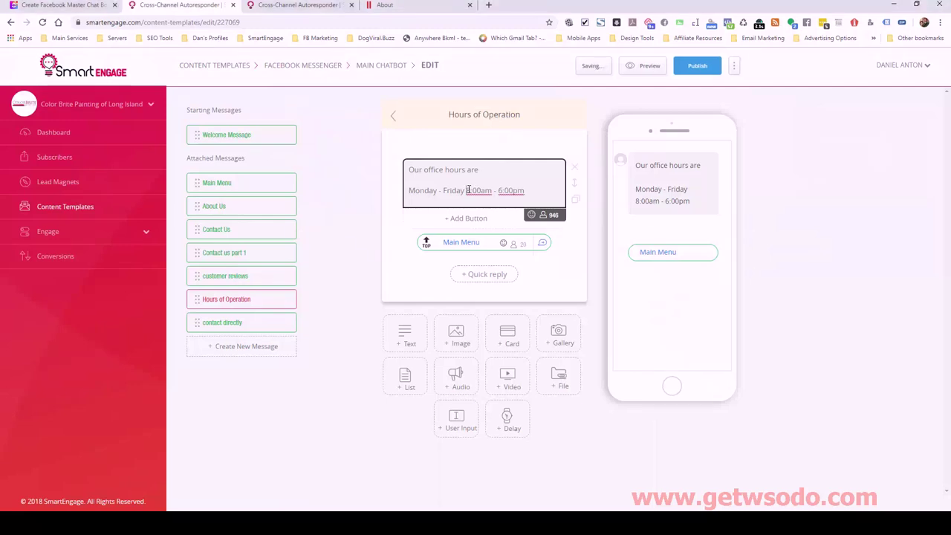
text(7)
drag(498, 190, 504, 190)
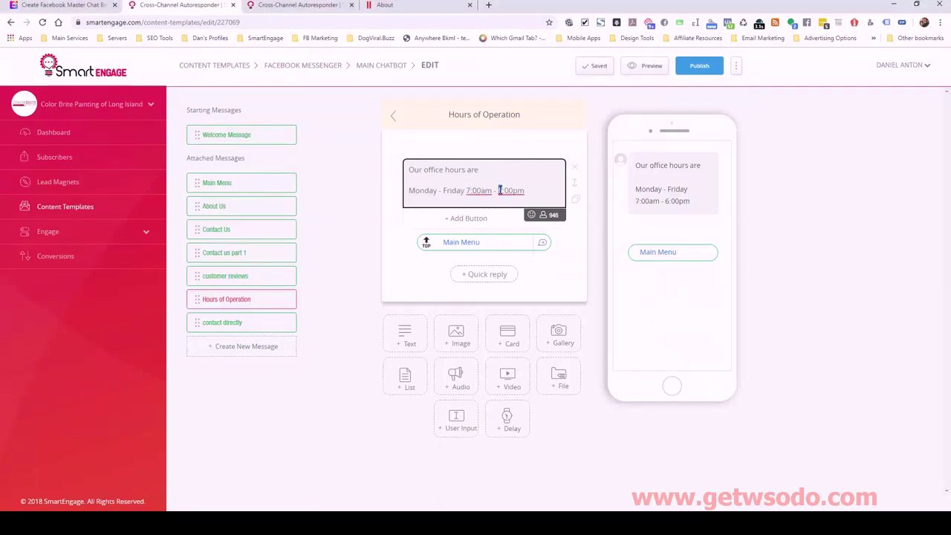
text(5)
click(541, 192)
Add 'Saturday: 7:00am - 3:00pm' and 'Sunday: Closed' lines, and put a colon after Friday
key(Return)
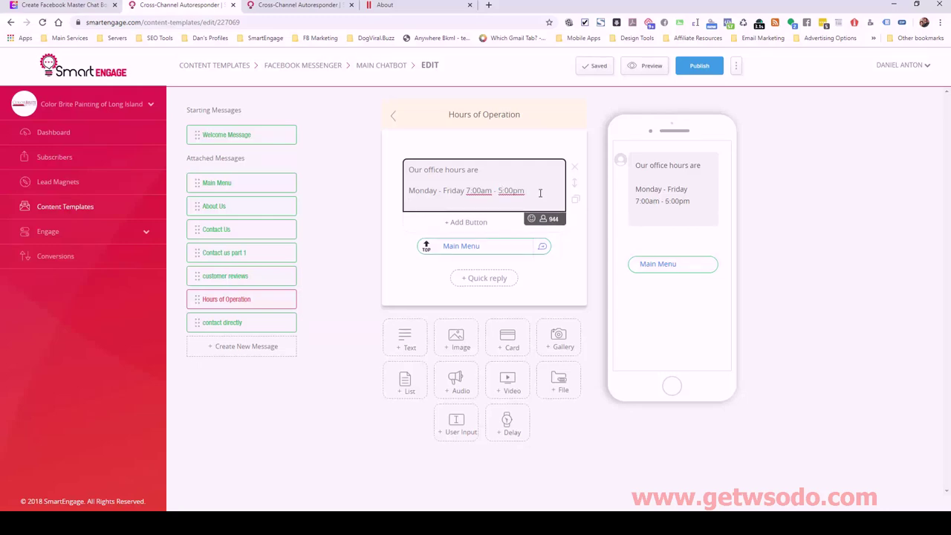
text(Saturday:)
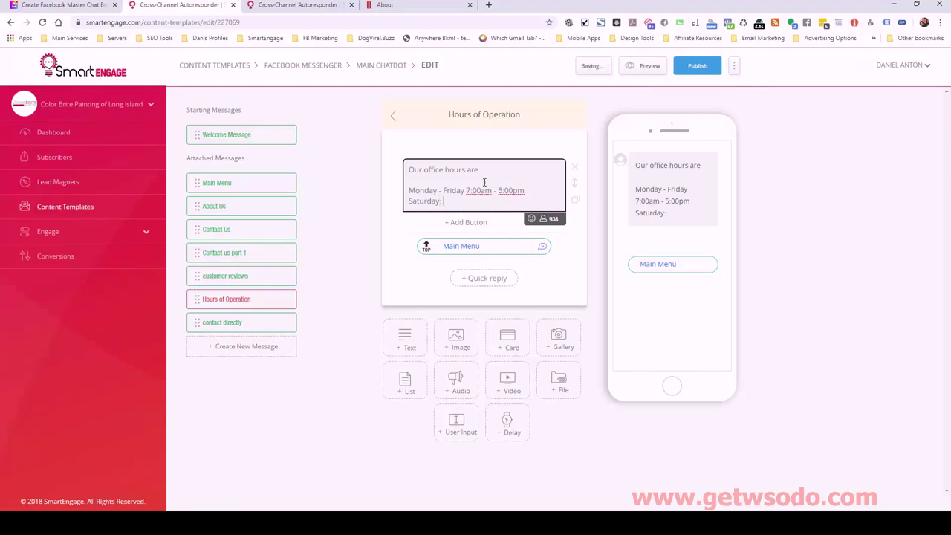
click(467, 191)
text(:)
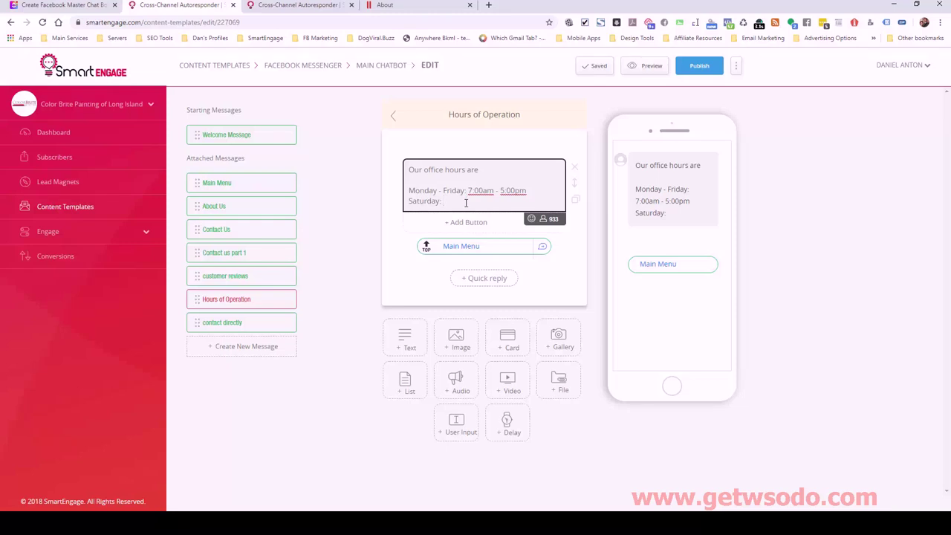
text(7:00am - 3:00pm)
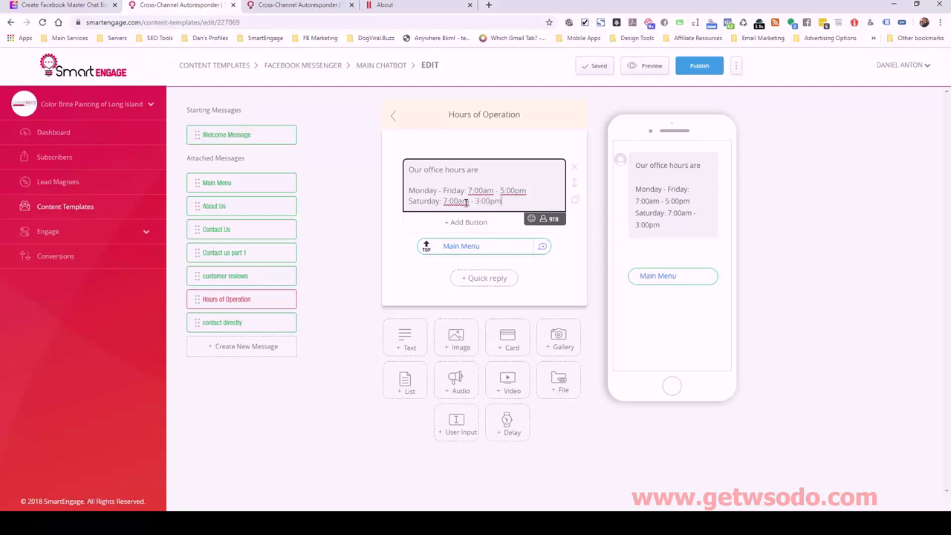
key(Return)
text(Sund)
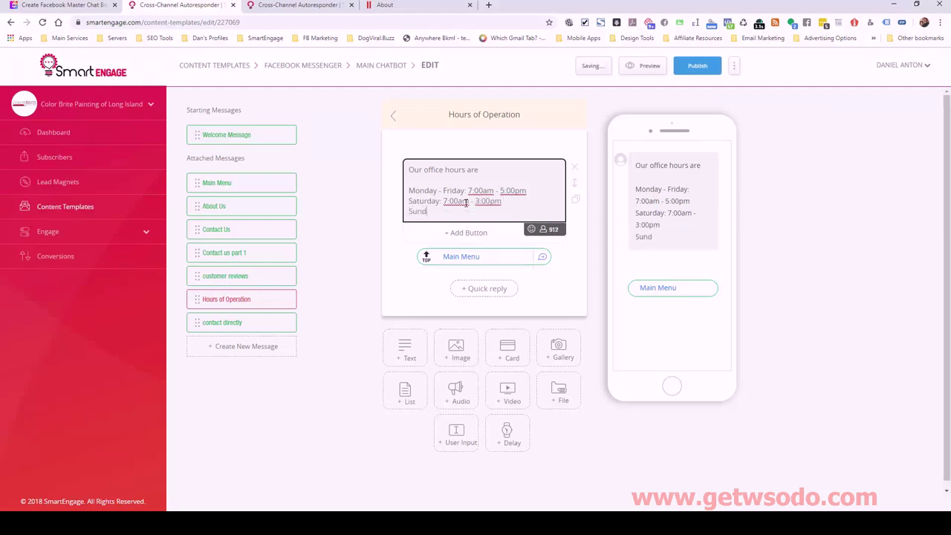
text(ay: Closed)
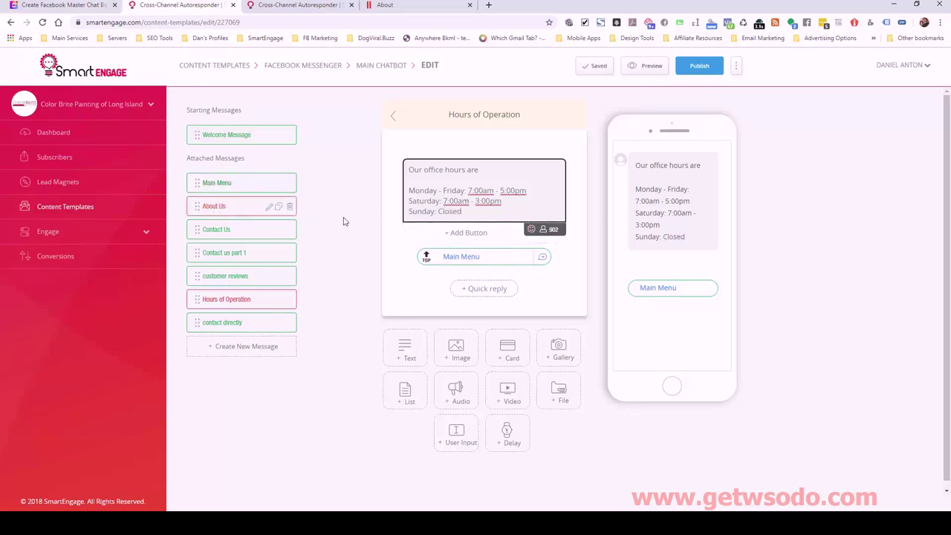
click(245, 206)
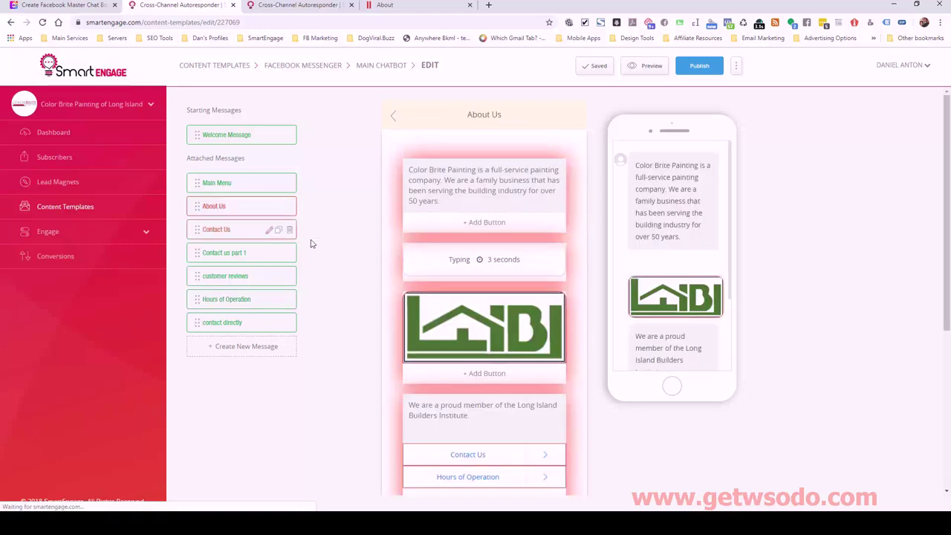
scroll(399, 280, down, 3)
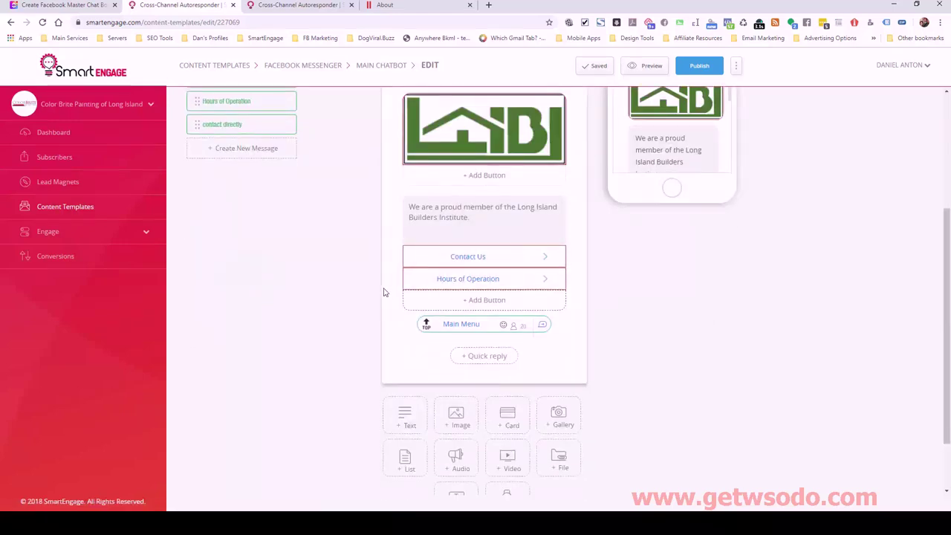
scroll(382, 290, up, 3)
click(219, 184)
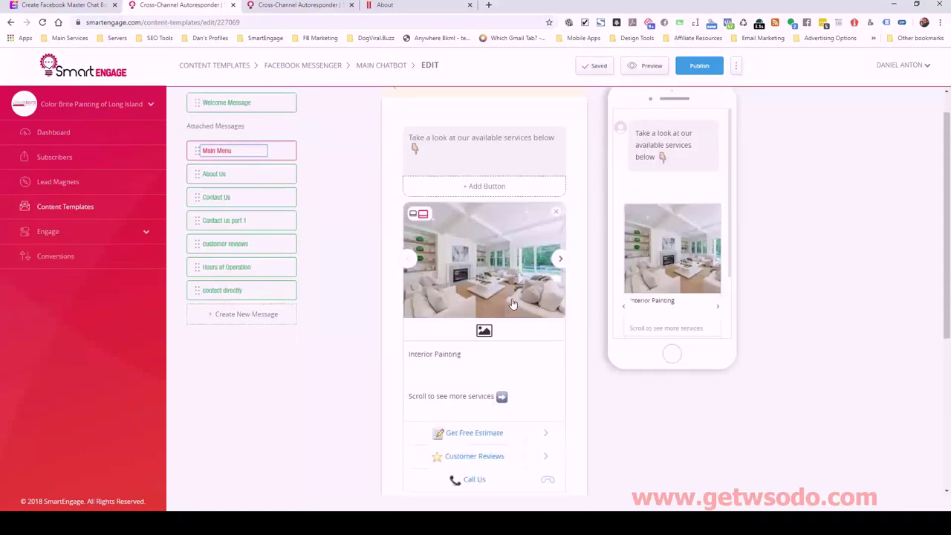
scroll(500, 317, down, 3)
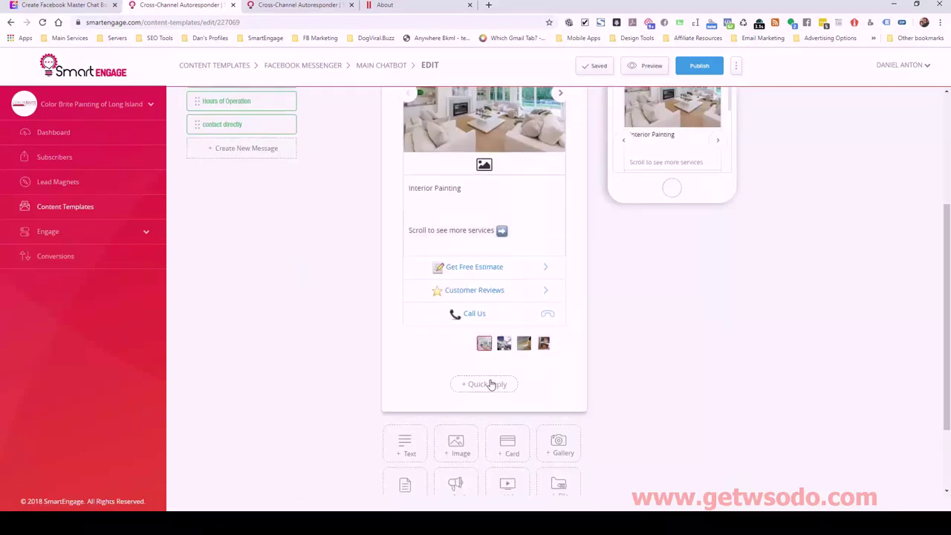
click(483, 388)
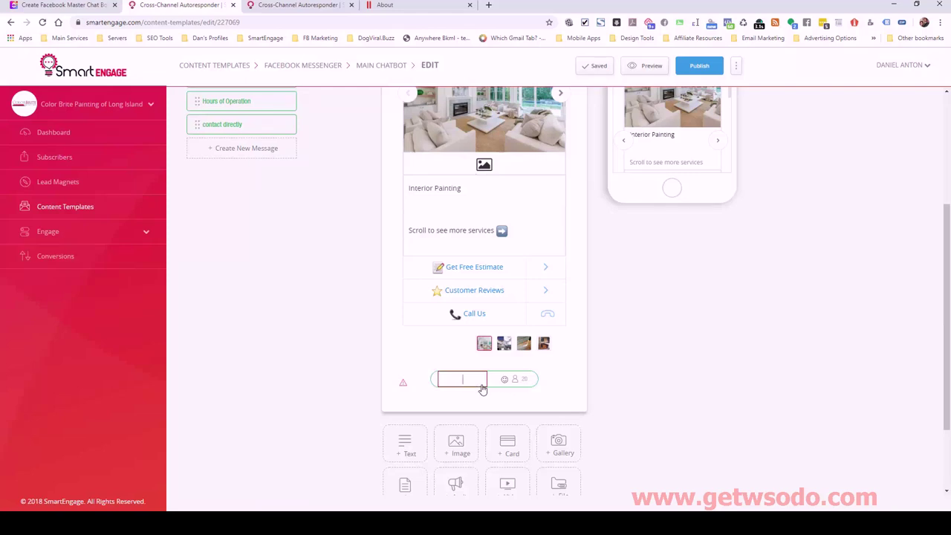
text(About Us)
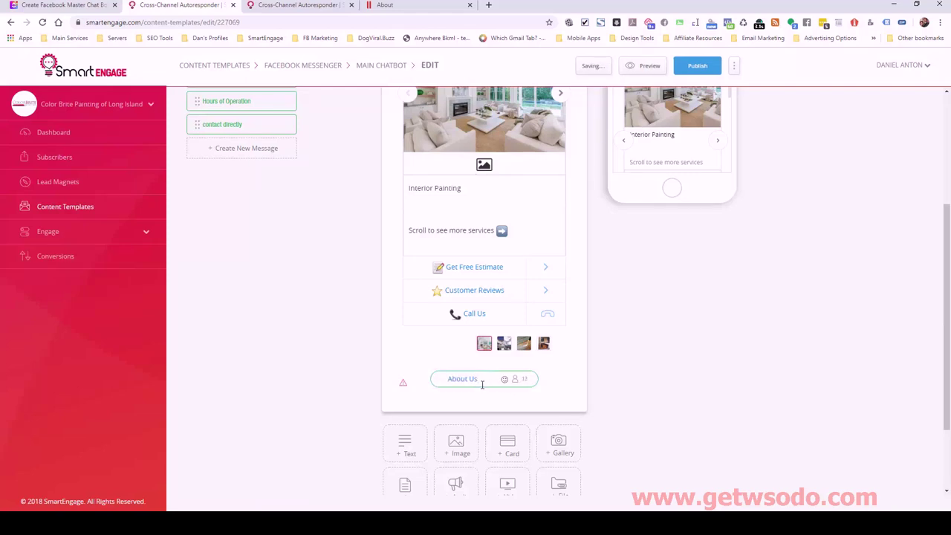
click(462, 380)
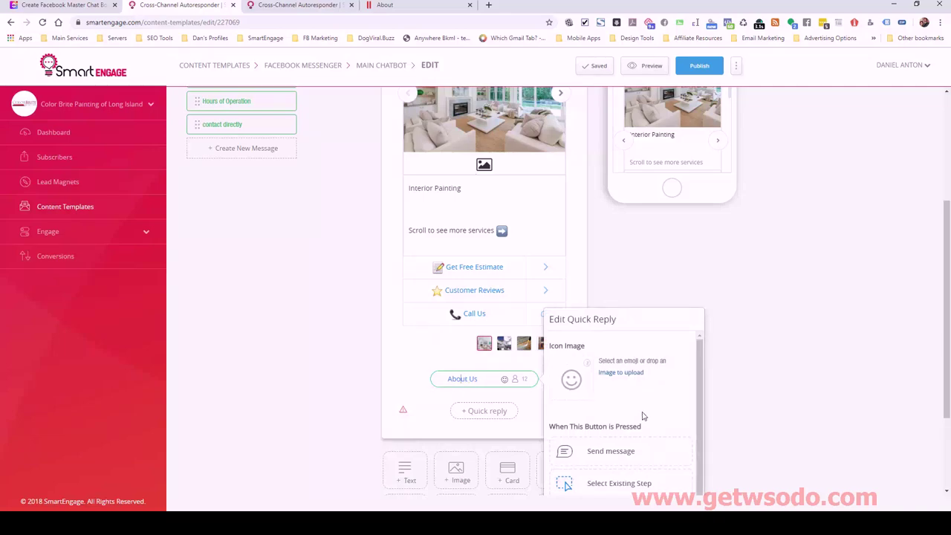
click(615, 482)
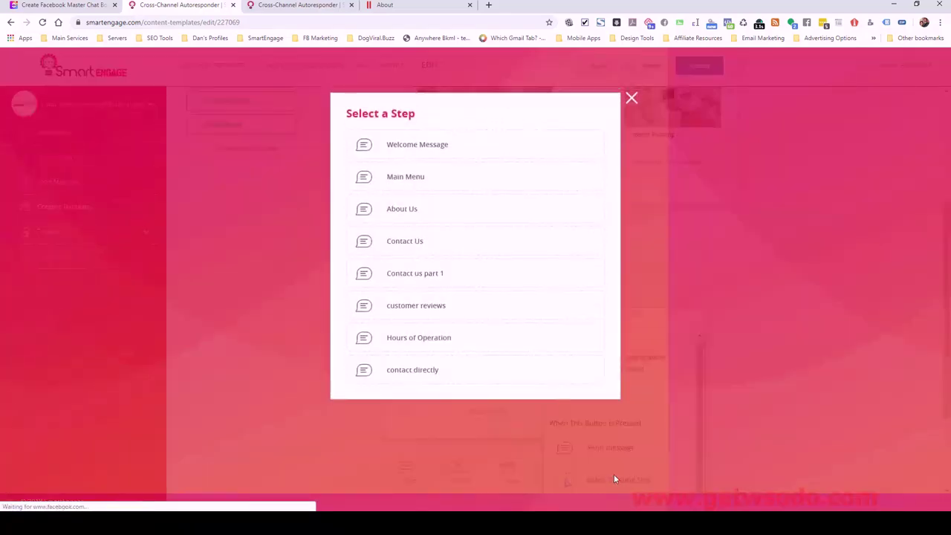
click(405, 211)
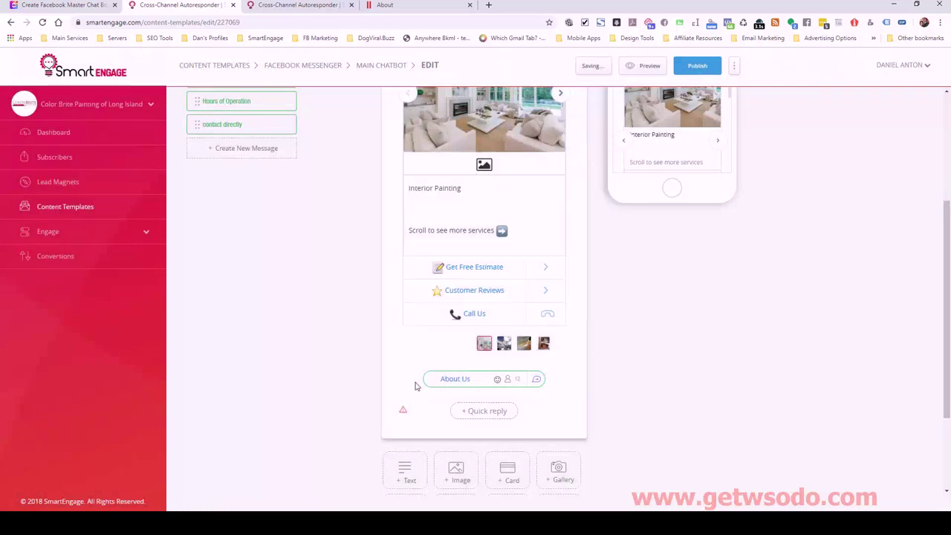
scroll(857, 215, up, 2)
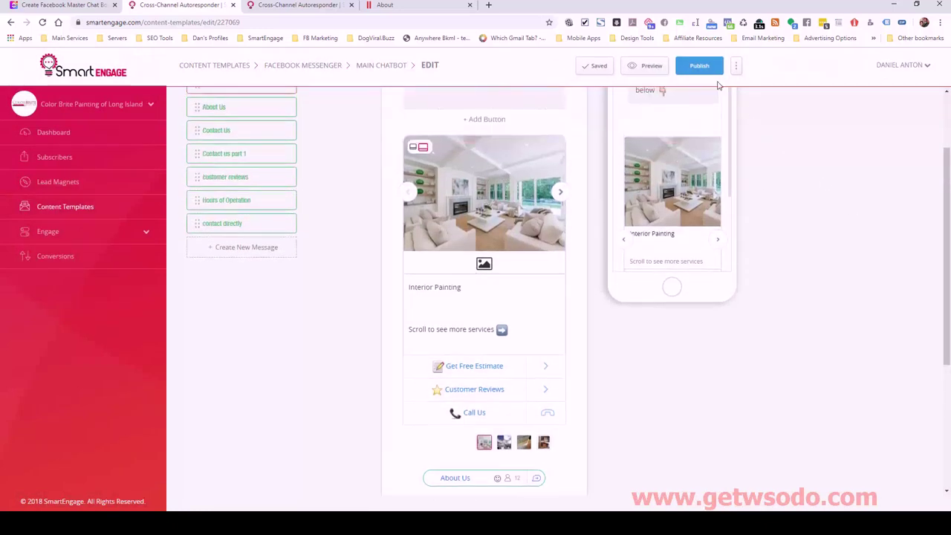
click(703, 67)
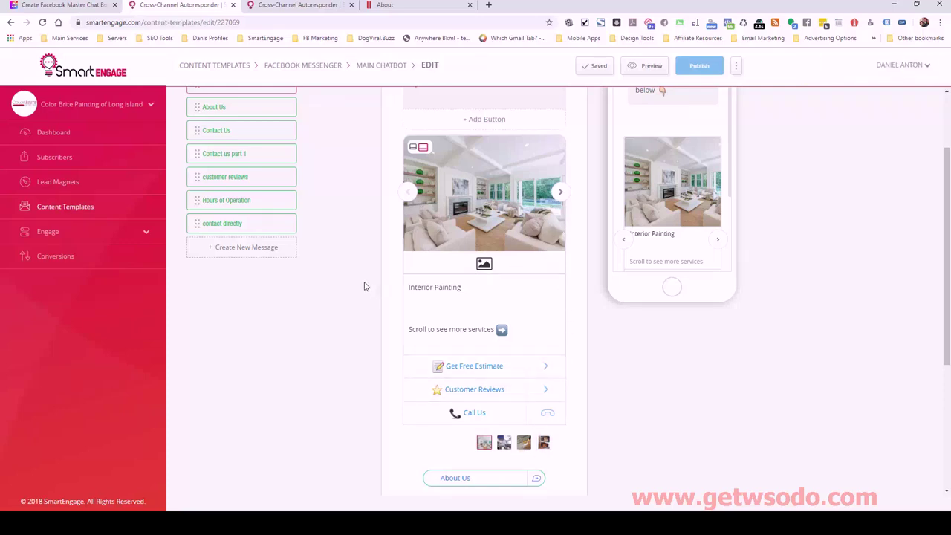
scroll(349, 260, up, 1)
scroll(346, 257, up, 1)
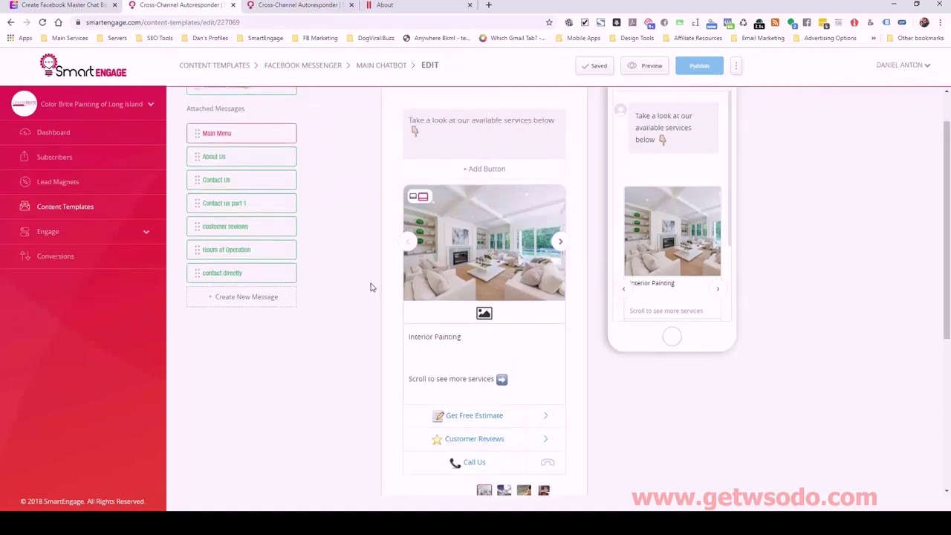
scroll(372, 288, down, 2)
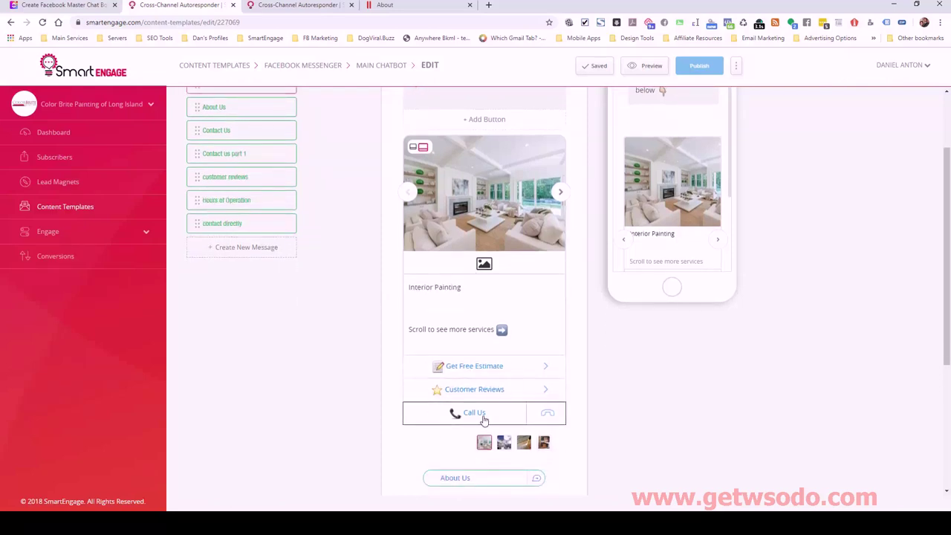
scroll(424, 289, up, 3)
scroll(425, 290, down, 2)
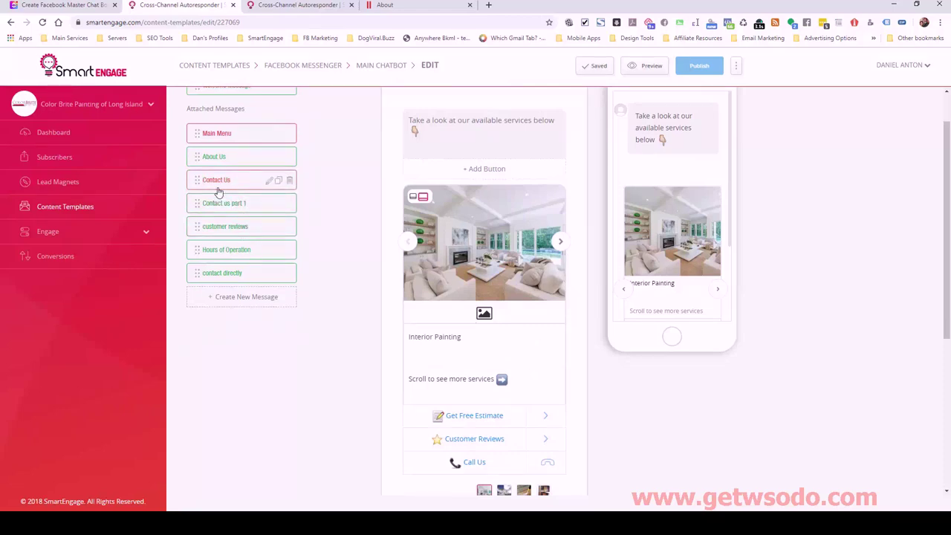
Follow Contact us part 1's Contact Directly button to its message and select the placeholder phone number
click(231, 208)
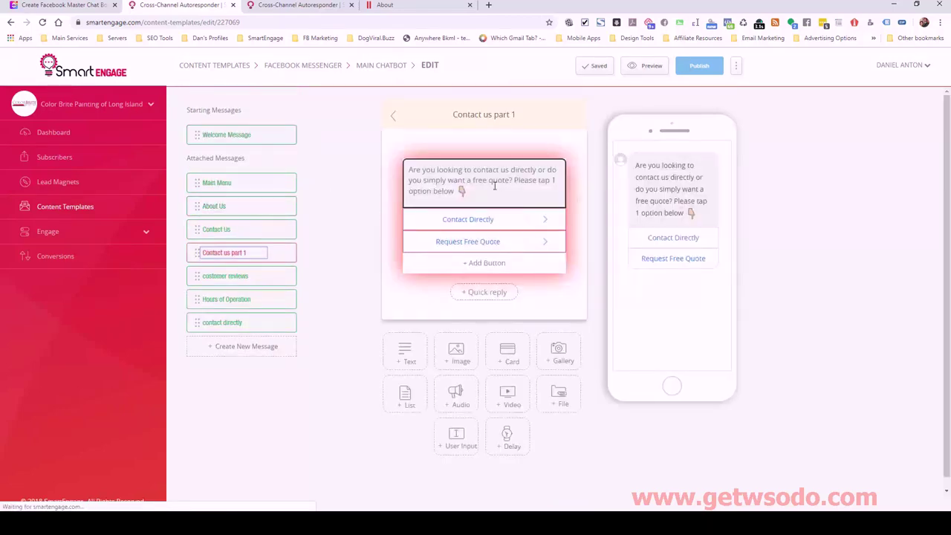
click(493, 223)
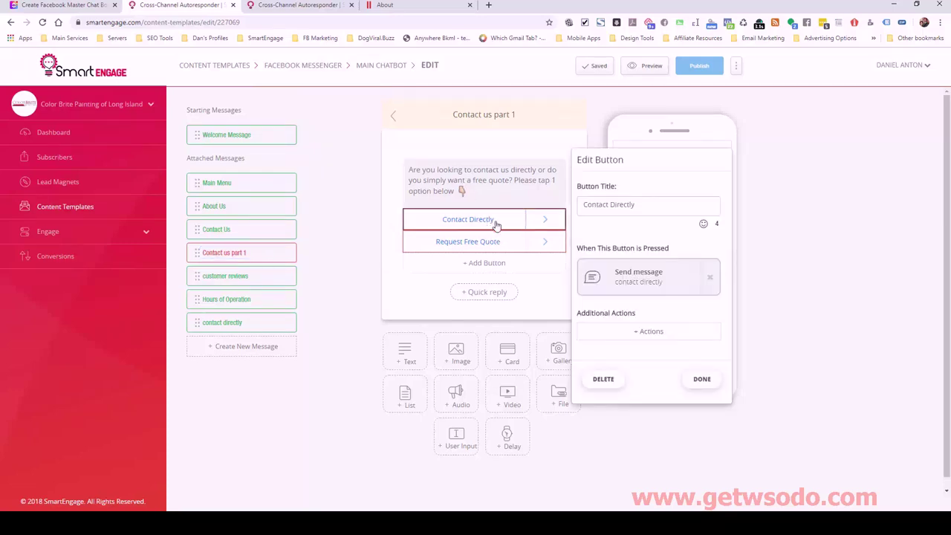
click(639, 275)
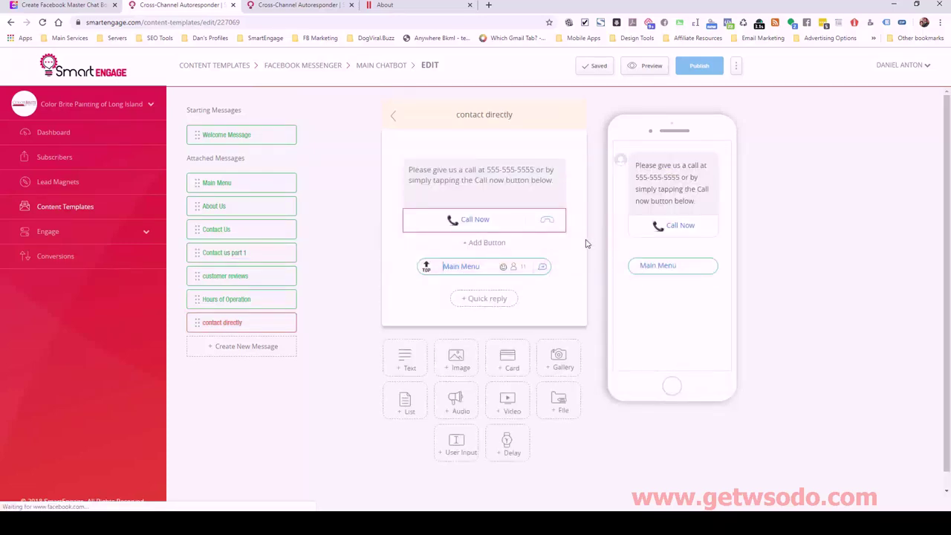
drag(488, 170, 529, 170)
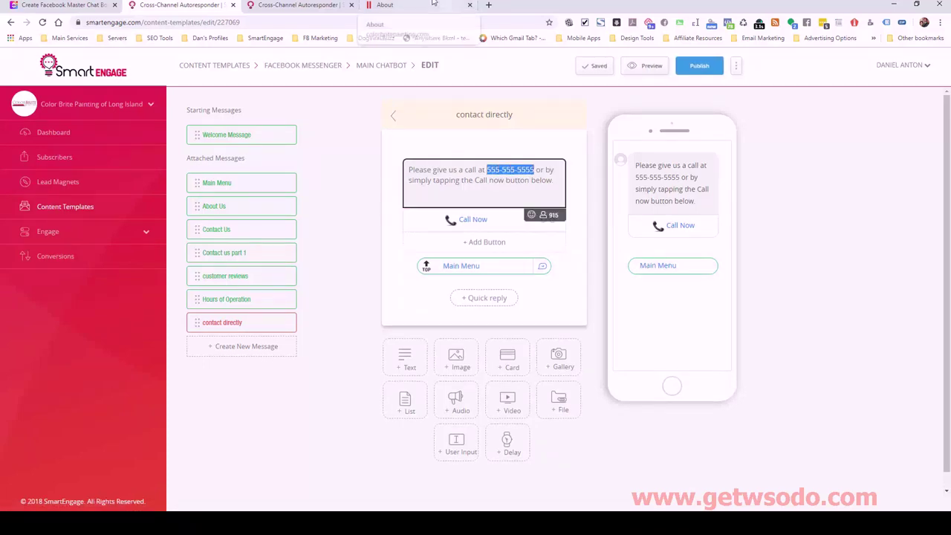
click(394, 6)
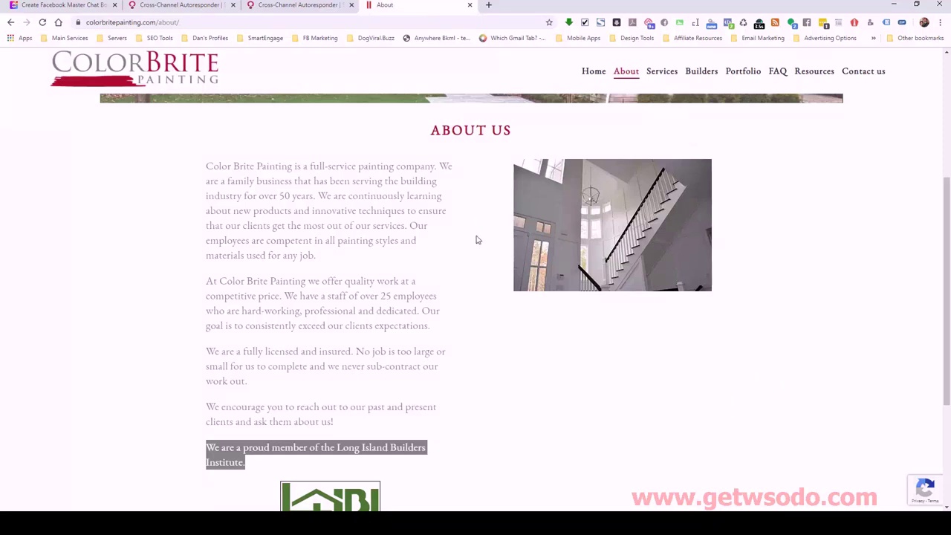
Select the company phone number on the ColorBrite Contact us page and return to SmartEngage
click(860, 72)
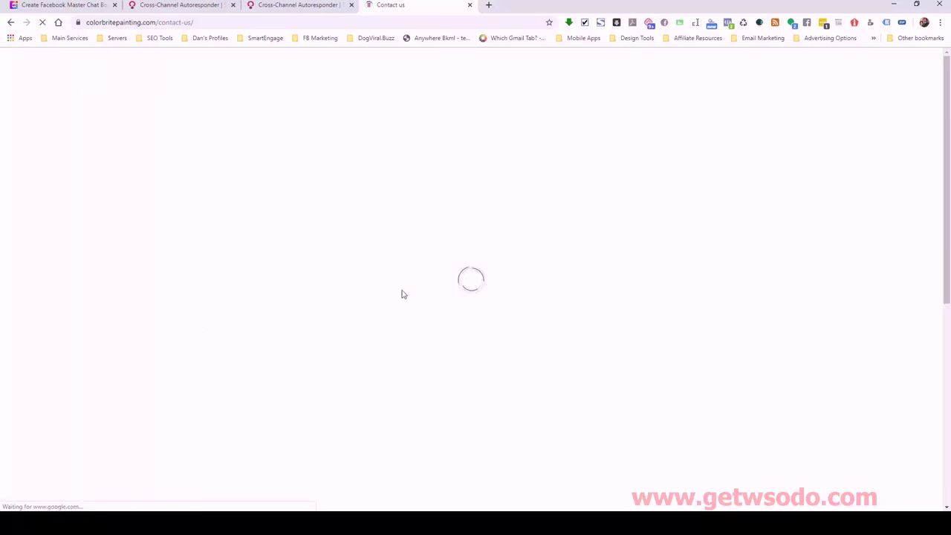
scroll(303, 410, down, 1)
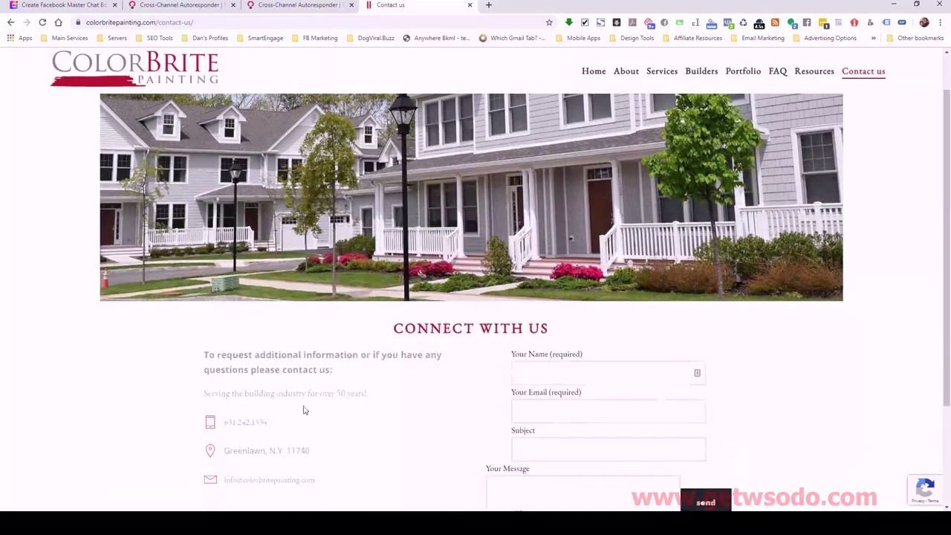
drag(276, 431, 223, 427)
key(ctrl+c)
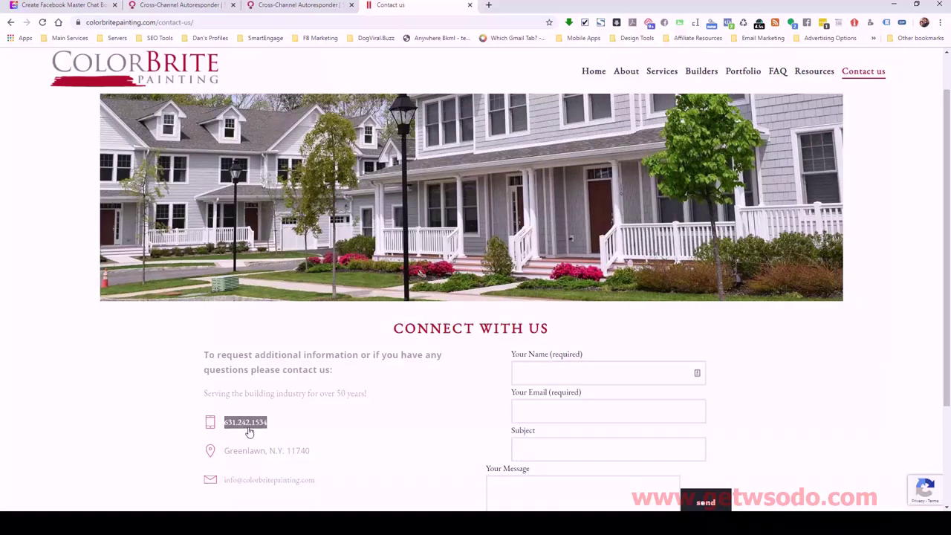
click(311, 11)
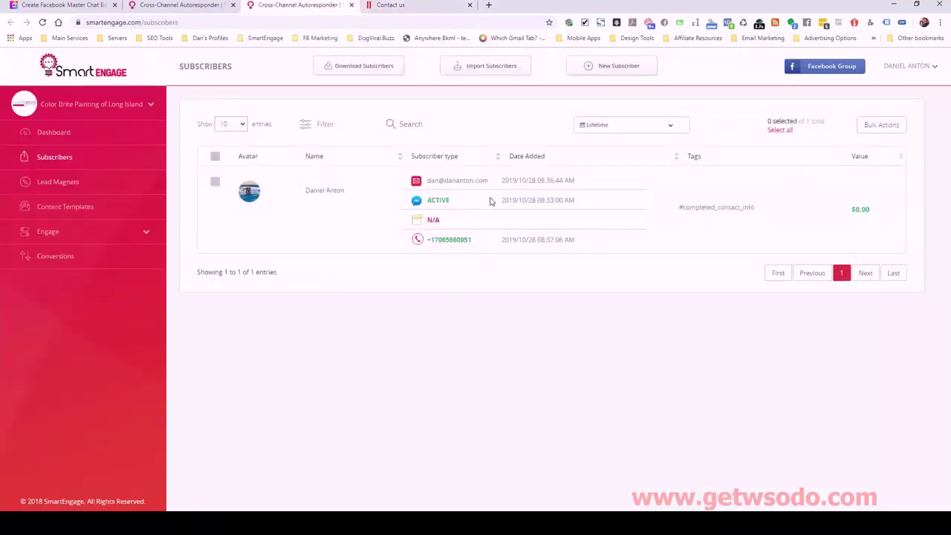
Paste the company number over the placeholder in the message text, replacing its dots with dashes
click(215, 6)
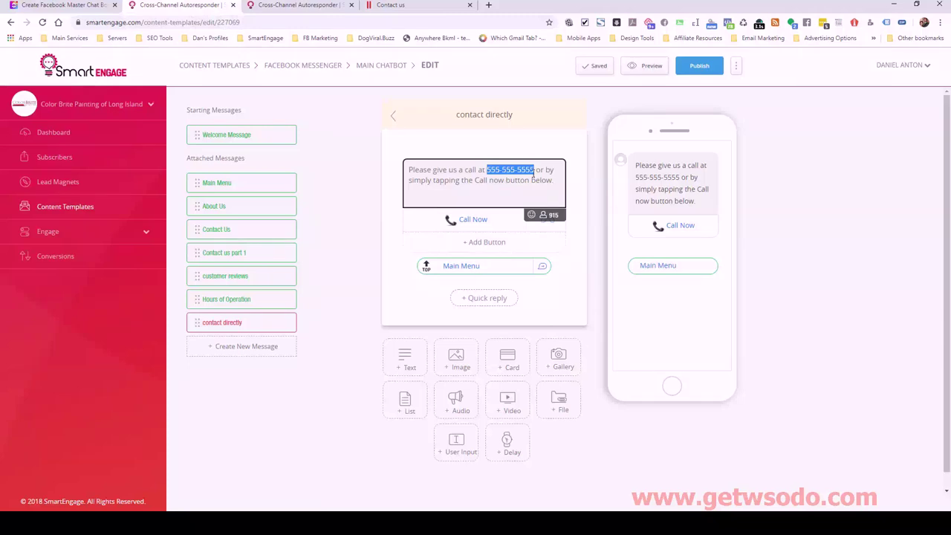
key(ctrl+v)
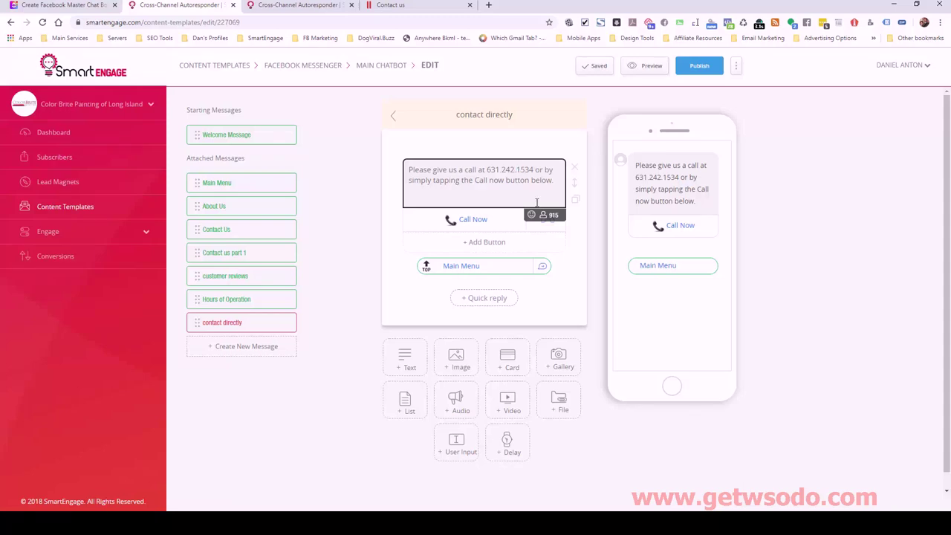
key(BackSpace)
text(-)
key(BackSpace)
text(-)
Set the Call Now button's call number to the pasted company number with the dot removed
click(491, 228)
drag(624, 333, 595, 333)
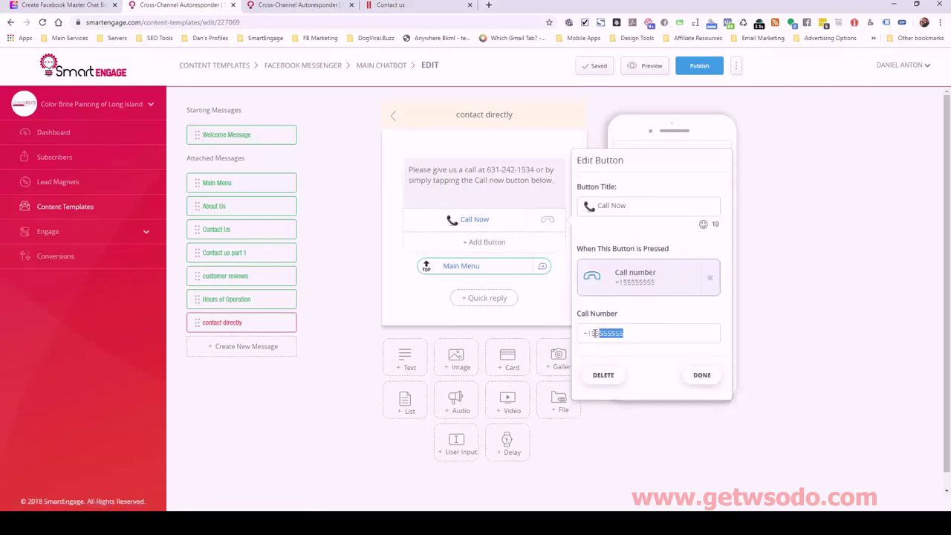
key(ctrl+v)
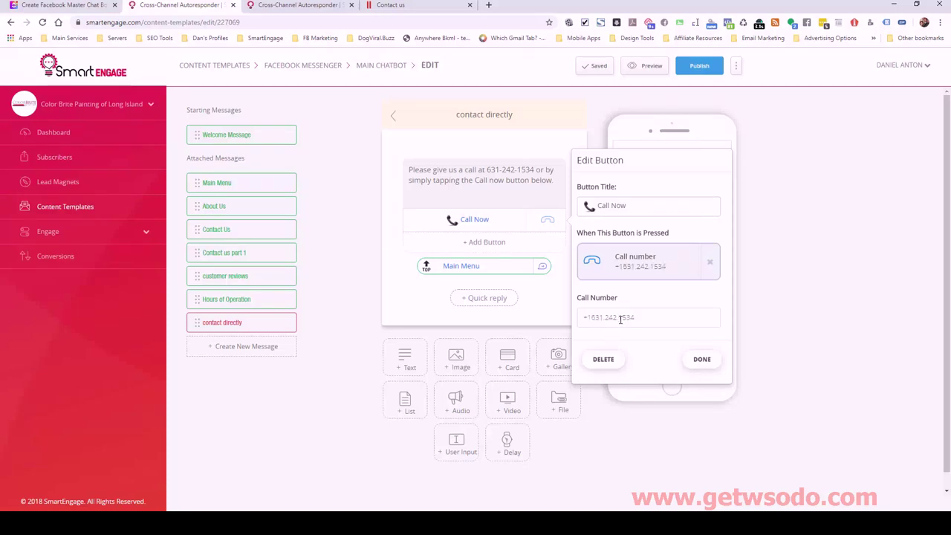
click(615, 318)
key(BackSpace)
key(BackSpace)
click(699, 357)
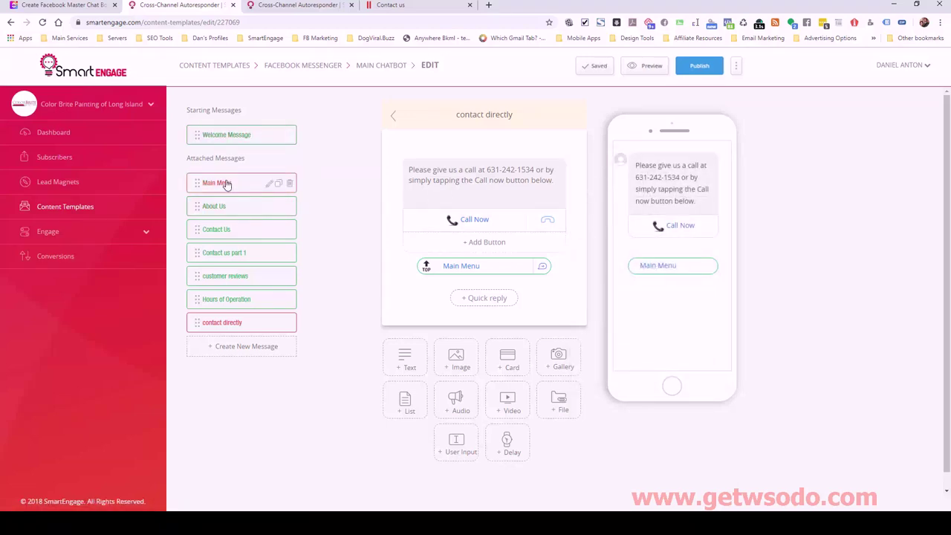
Open the ColorBrite Painting FAQ page and expand the pictures-and-hangers question
click(383, 5)
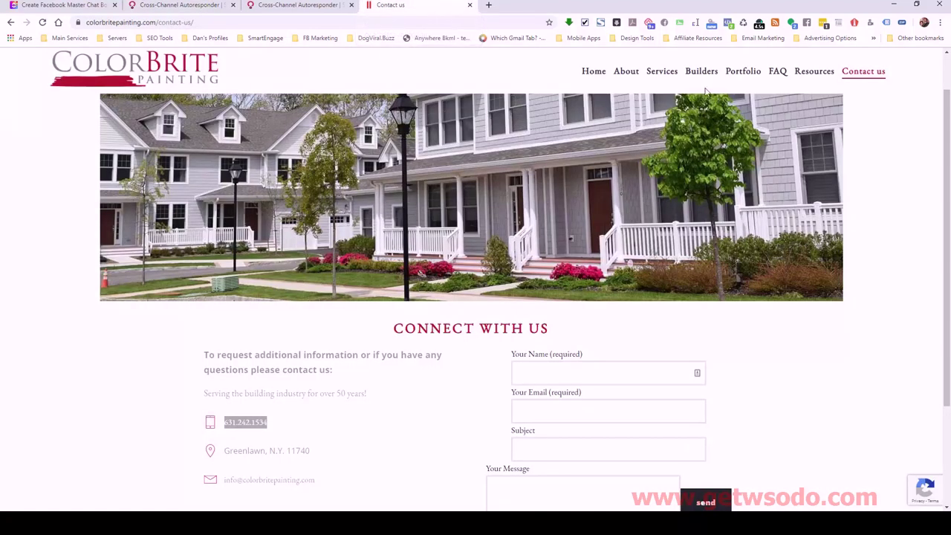
click(774, 75)
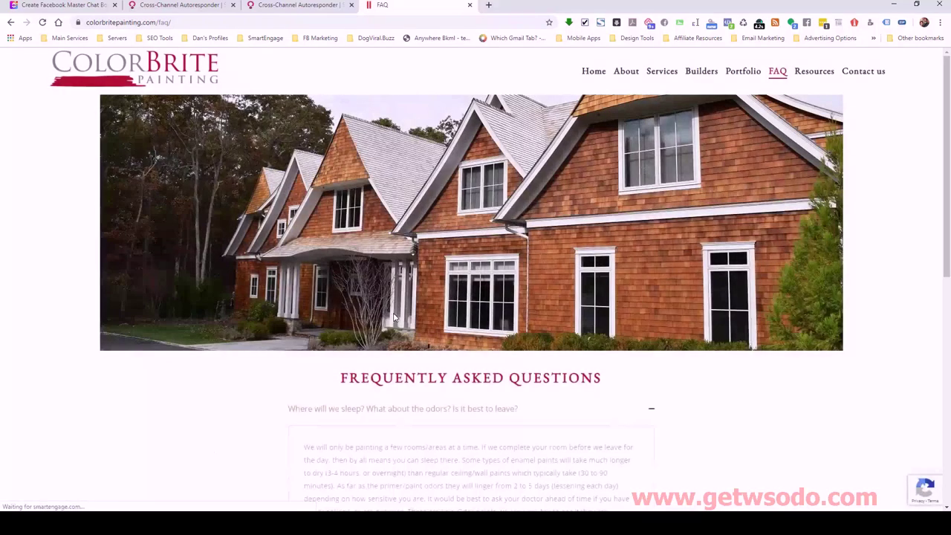
scroll(331, 329, down, 6)
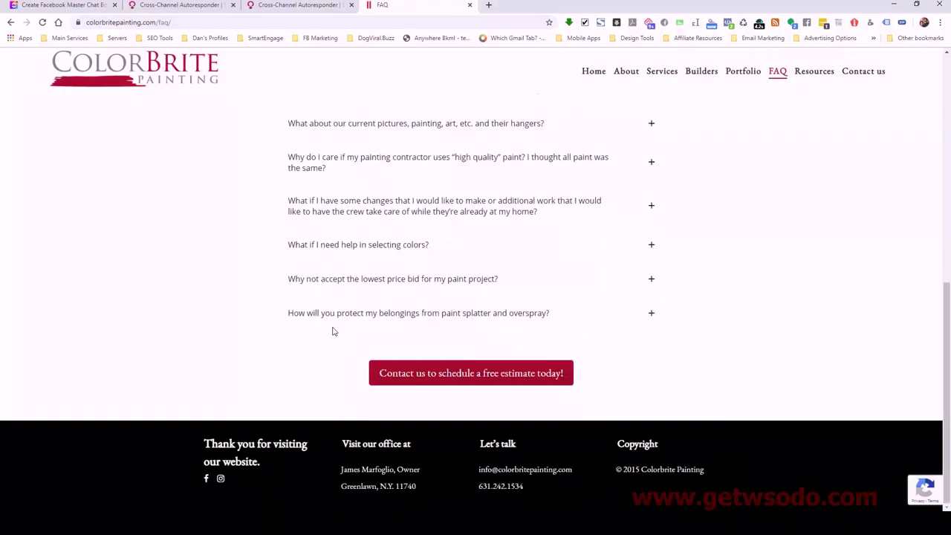
scroll(431, 297, up, 3)
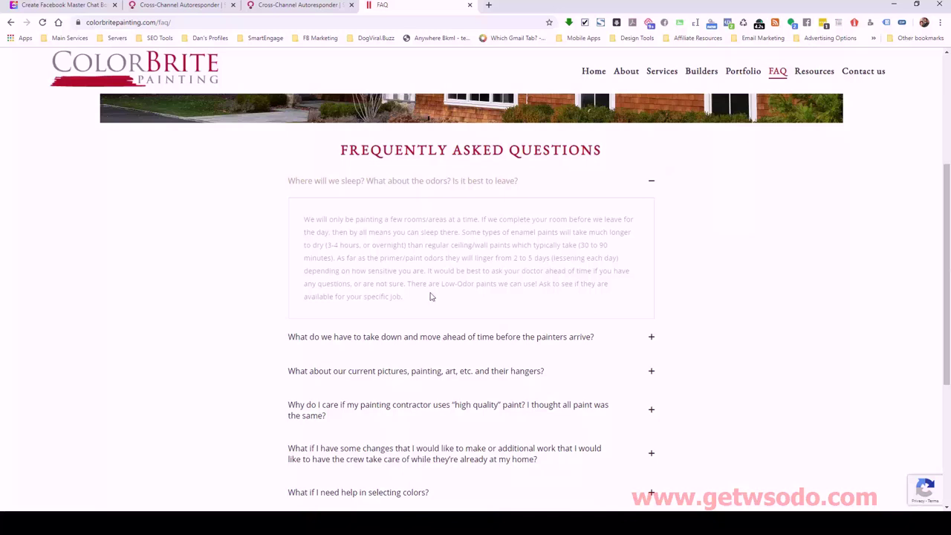
click(521, 336)
click(497, 335)
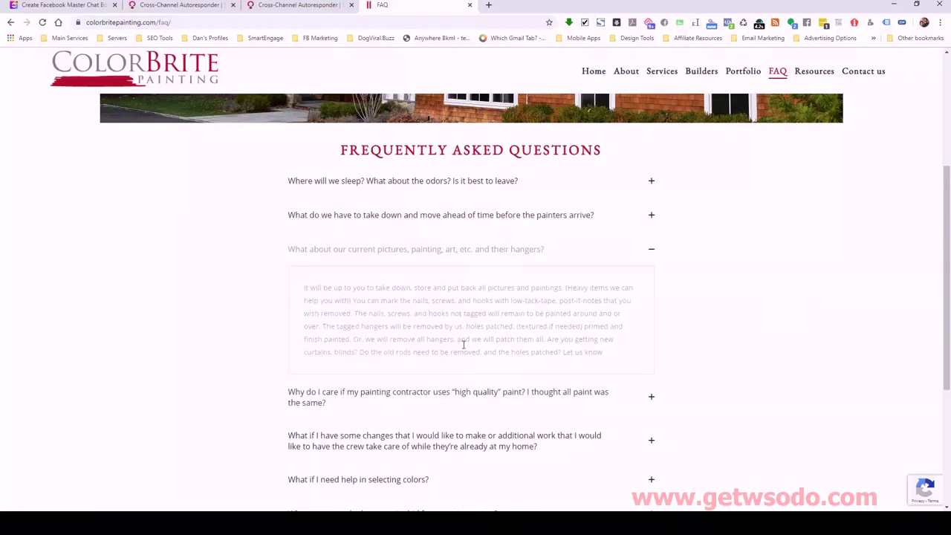
Copy the FAQ page's web address from the address bar
click(148, 22)
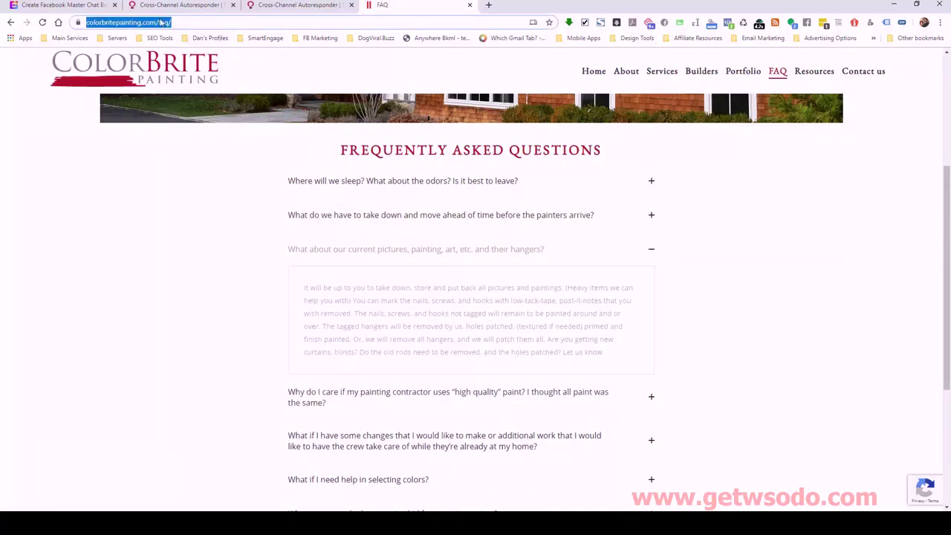
right_click(161, 23)
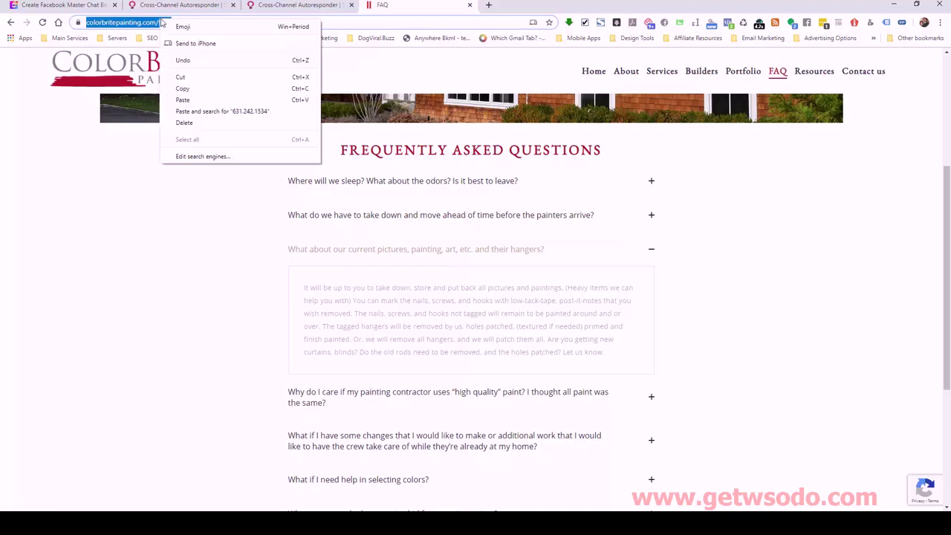
click(197, 90)
Add a second button titled 'View FAQ' with a ❓ emoji to the contact directly message
click(263, 10)
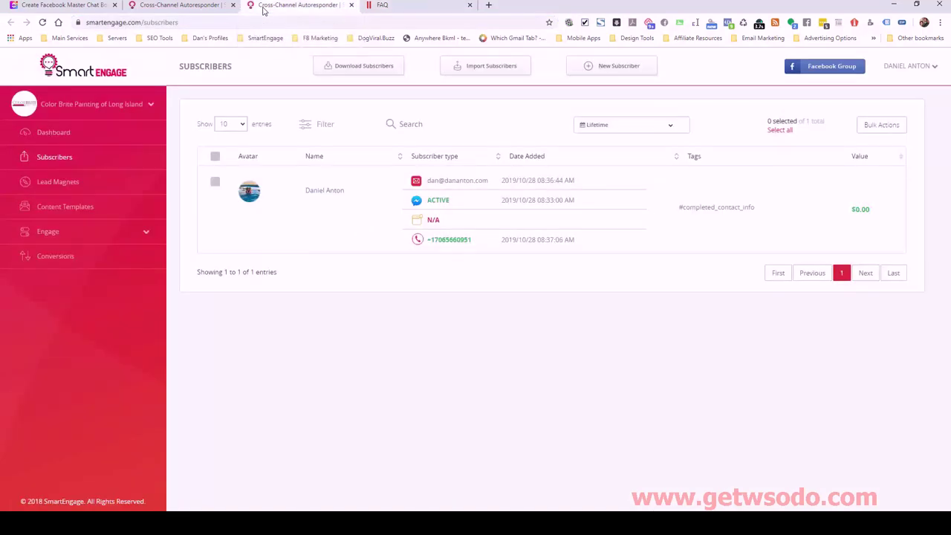
click(200, 6)
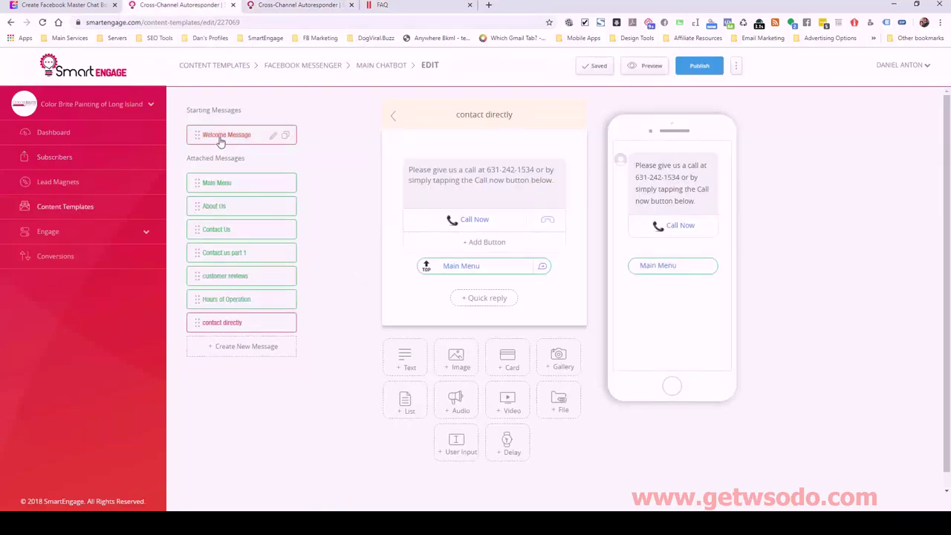
click(470, 245)
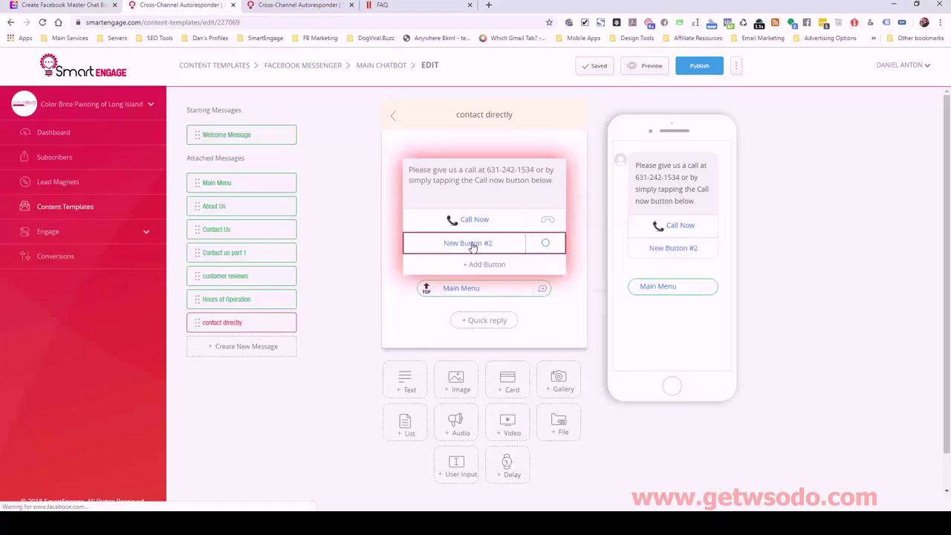
drag(635, 229, 587, 230)
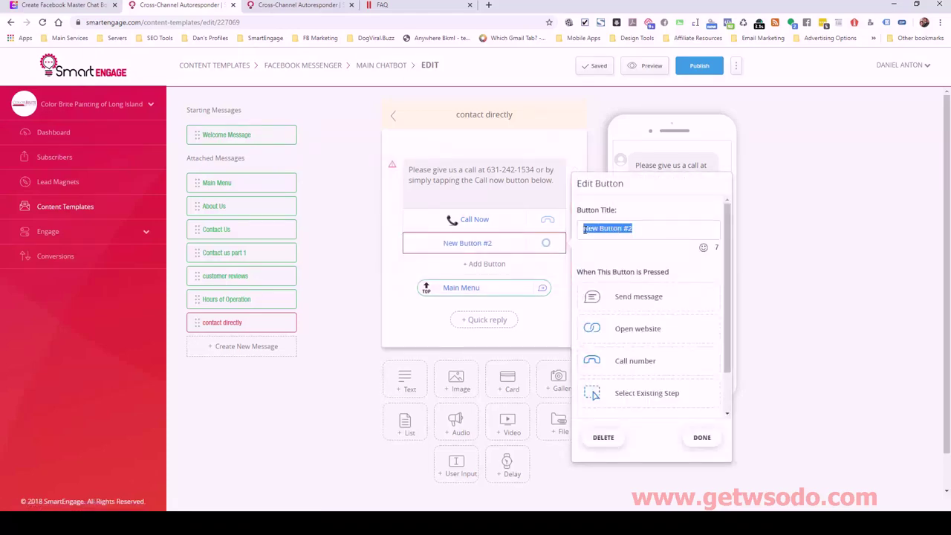
text(View FA)
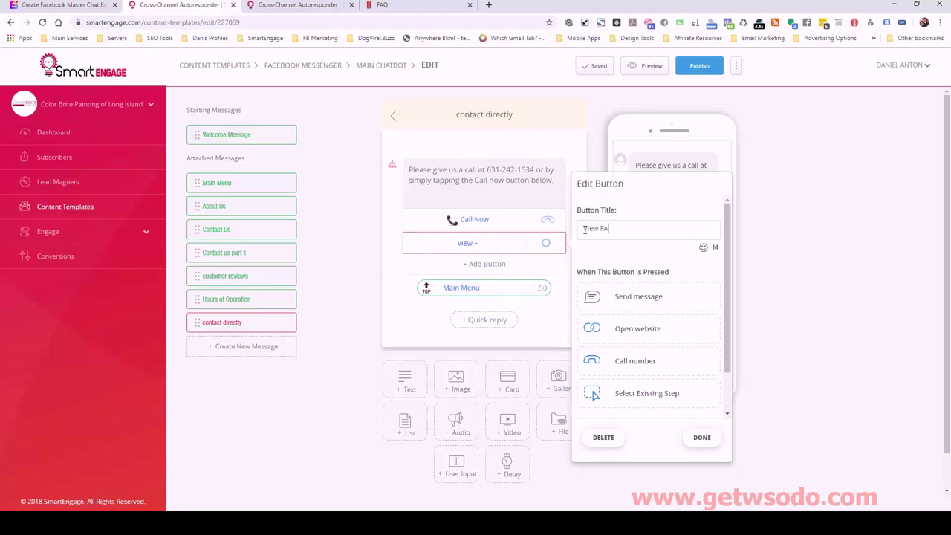
text(Q)
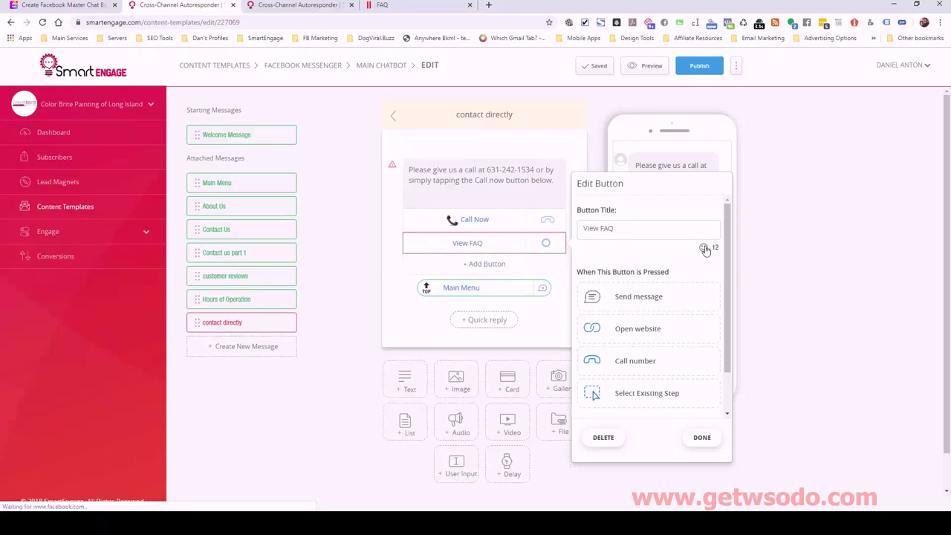
click(704, 247)
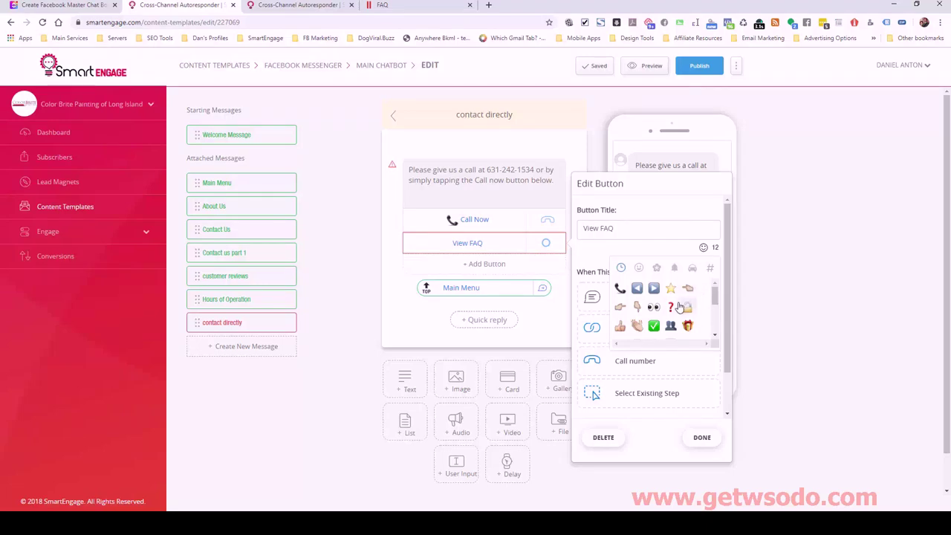
click(671, 306)
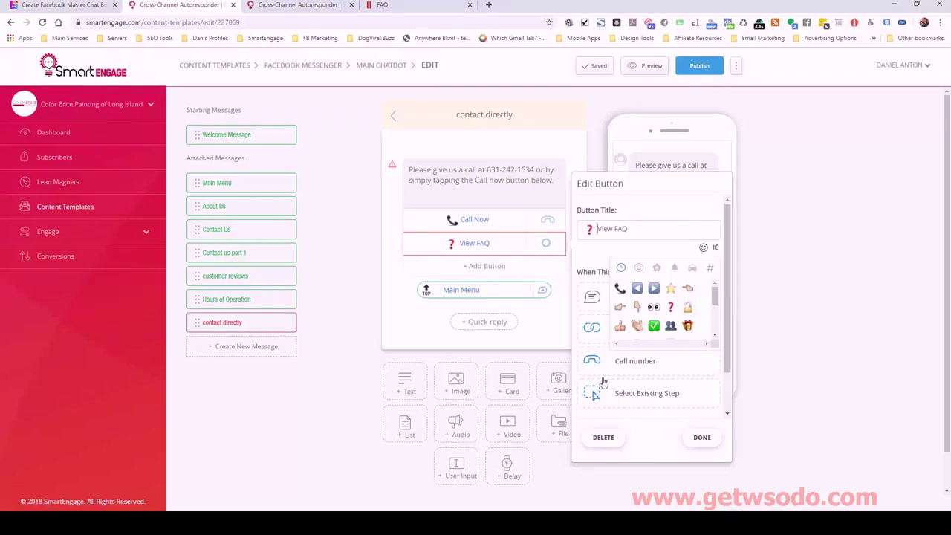
click(592, 329)
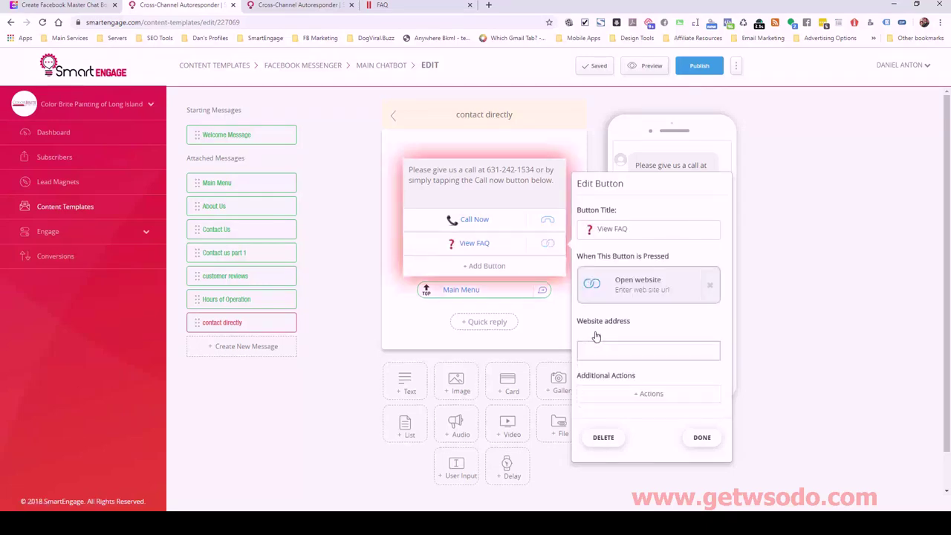
click(710, 285)
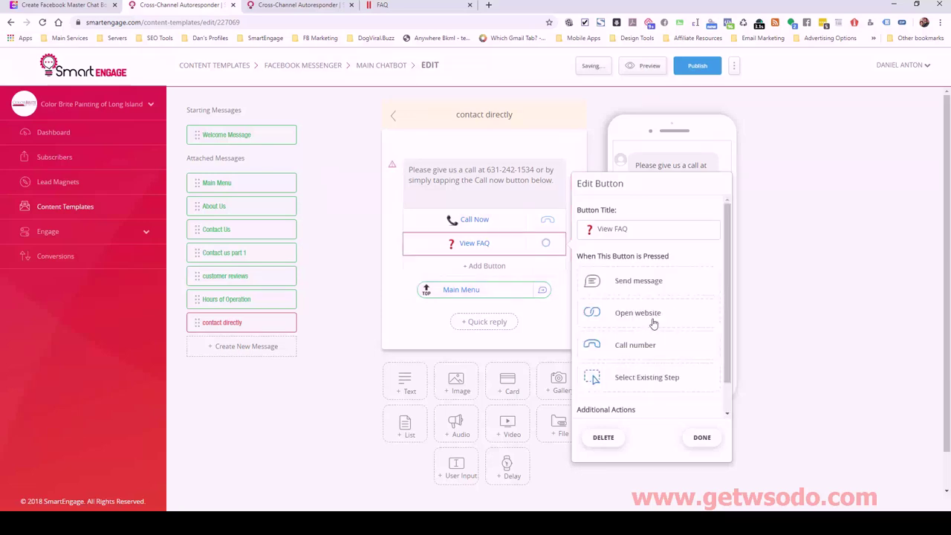
click(645, 321)
click(628, 348)
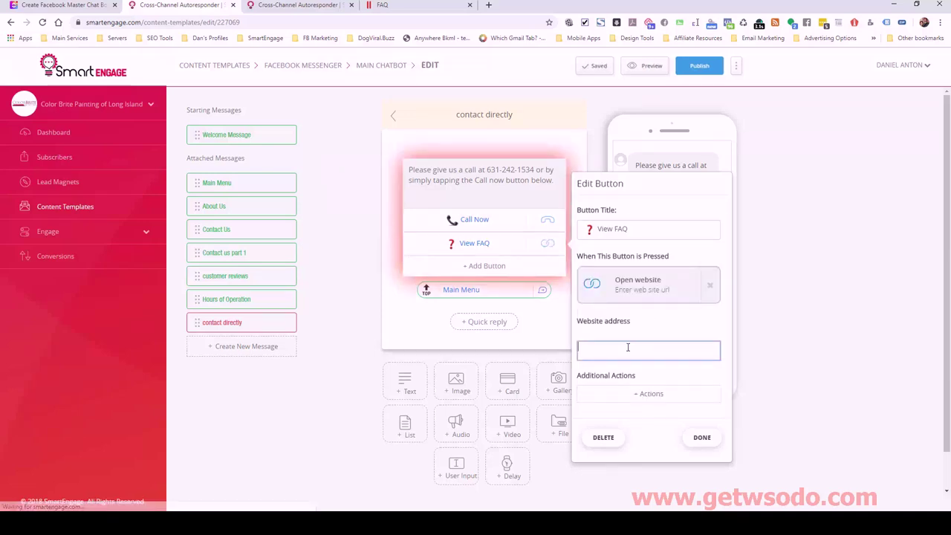
key(ctrl+v)
click(702, 437)
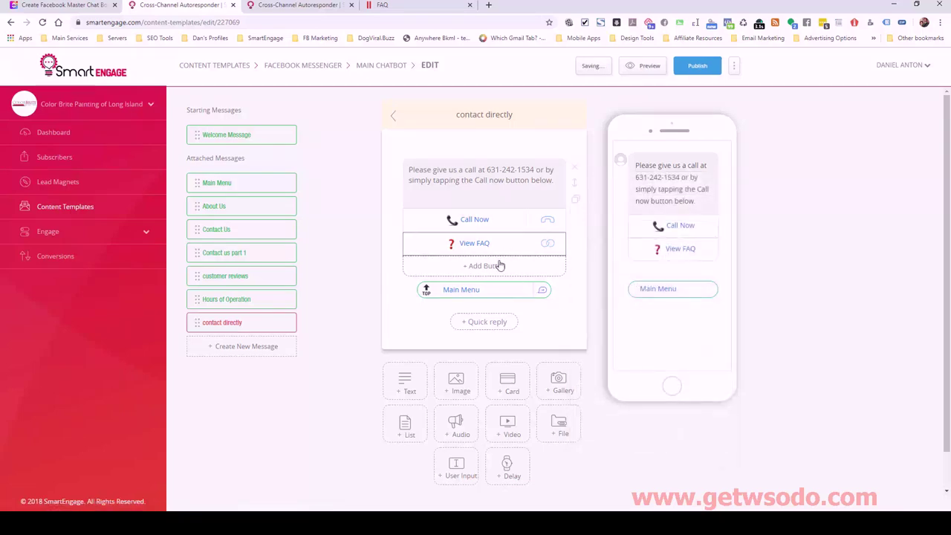
click(219, 136)
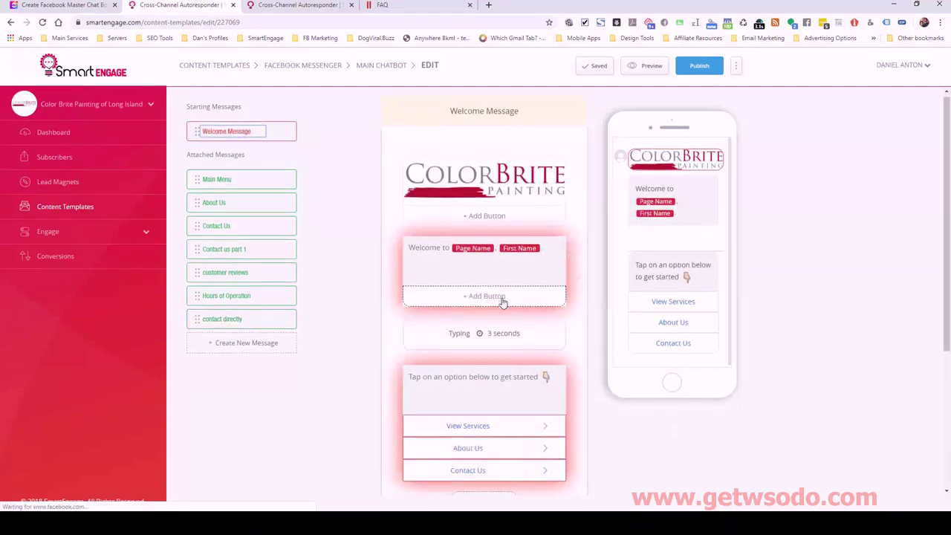
Add a new quick reply with a red ❓ icon to the Main Menu
scroll(483, 297, down, 3)
scroll(512, 291, up, 3)
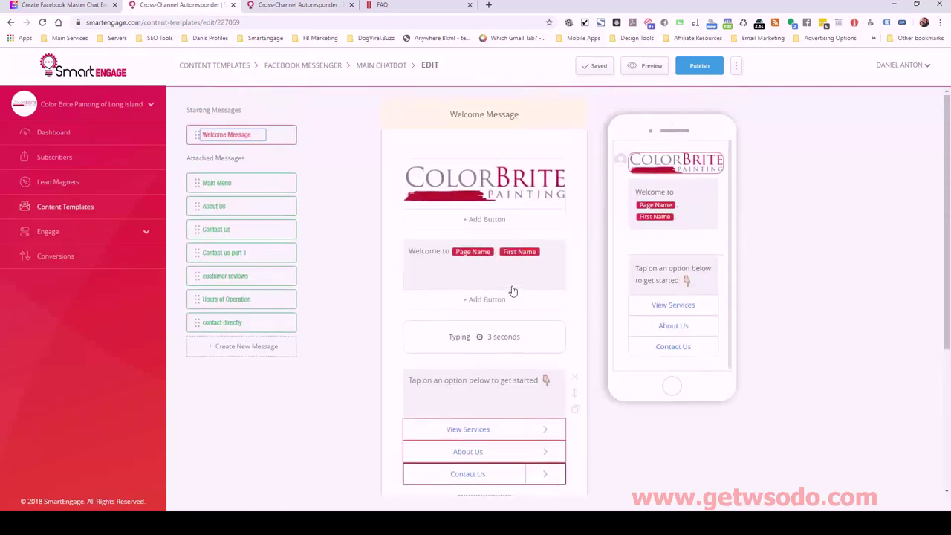
scroll(512, 286, down, 2)
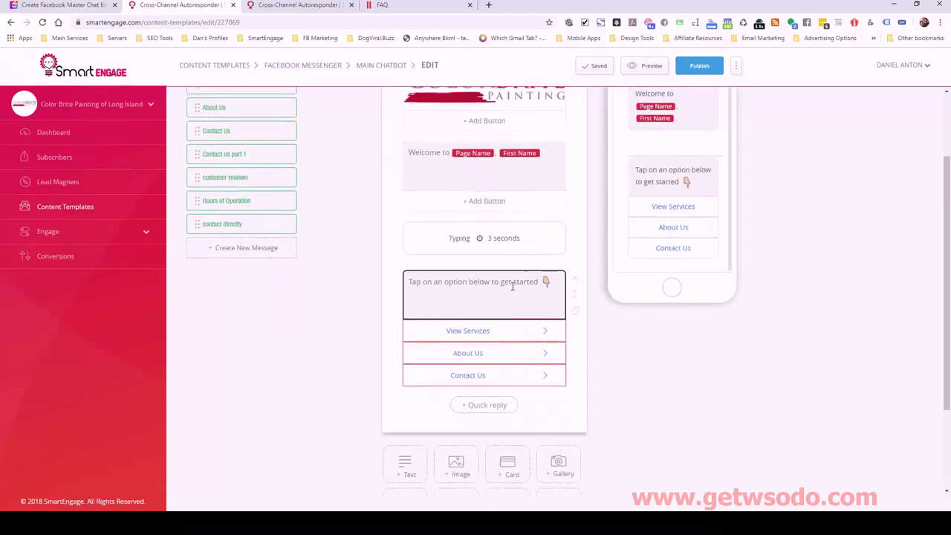
scroll(513, 286, up, 2)
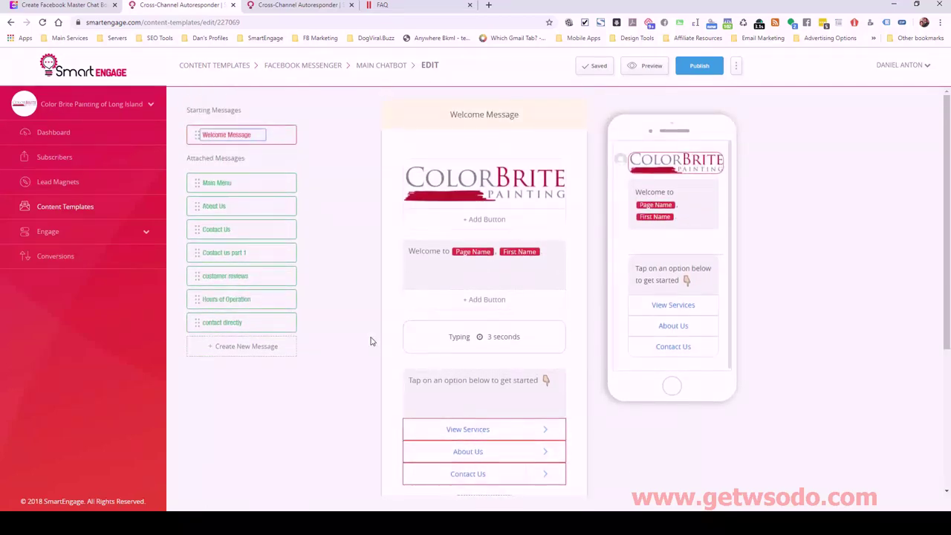
scroll(371, 341, down, 2)
scroll(372, 341, up, 2)
click(220, 184)
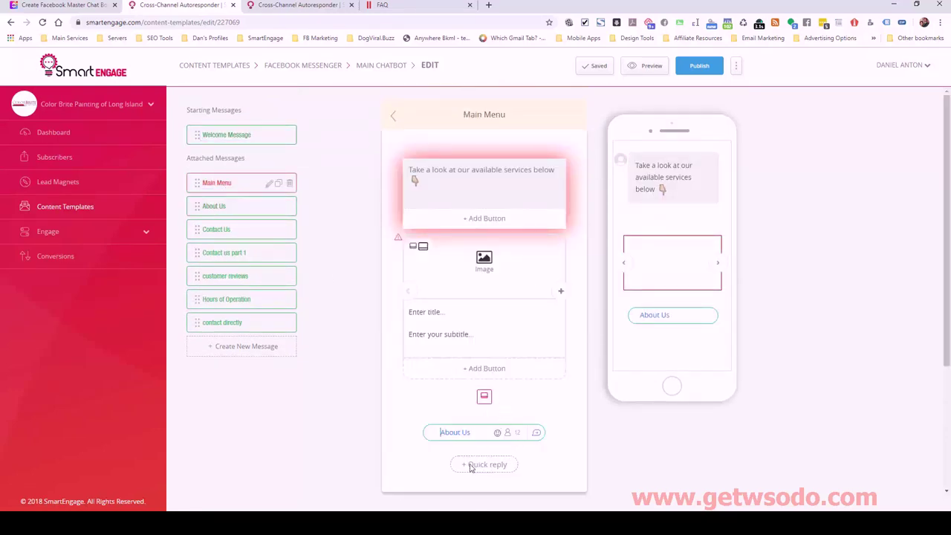
scroll(474, 446, down, 3)
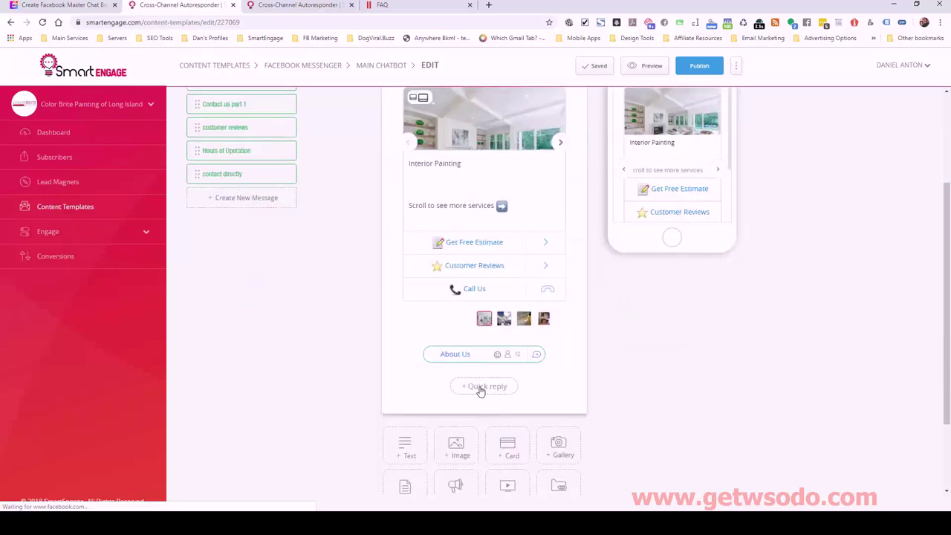
click(482, 387)
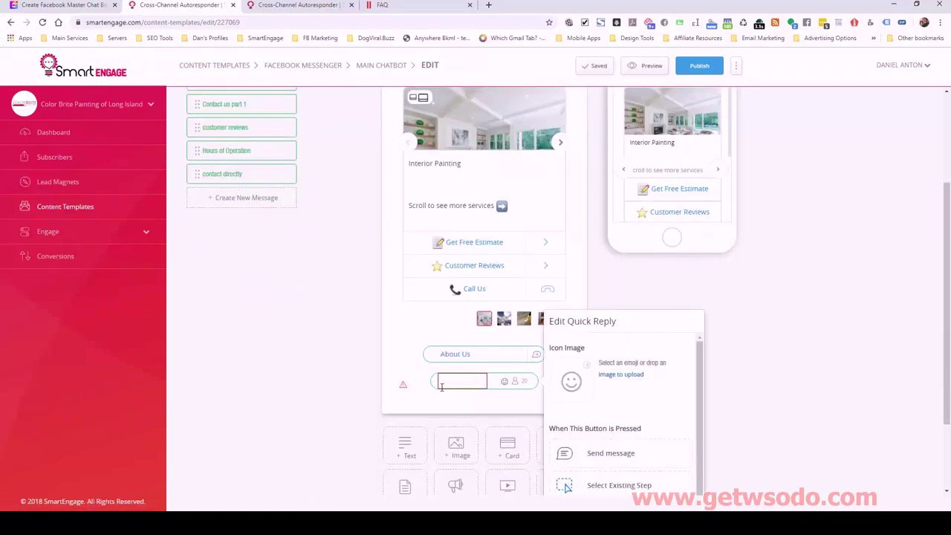
click(572, 379)
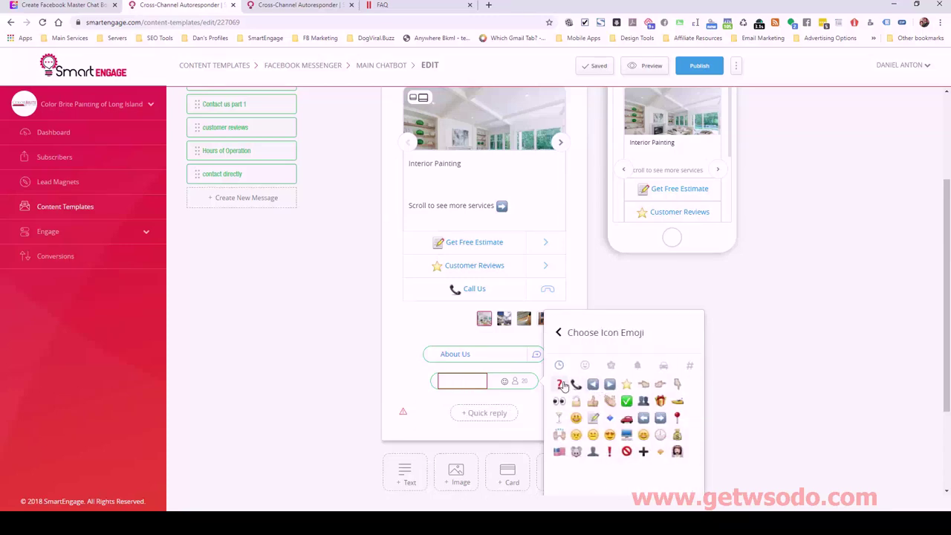
click(601, 384)
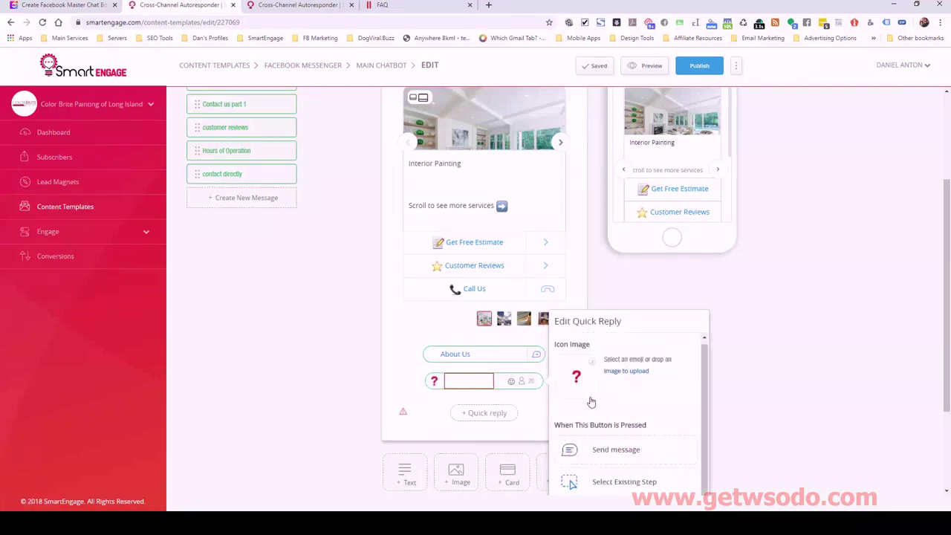
click(469, 381)
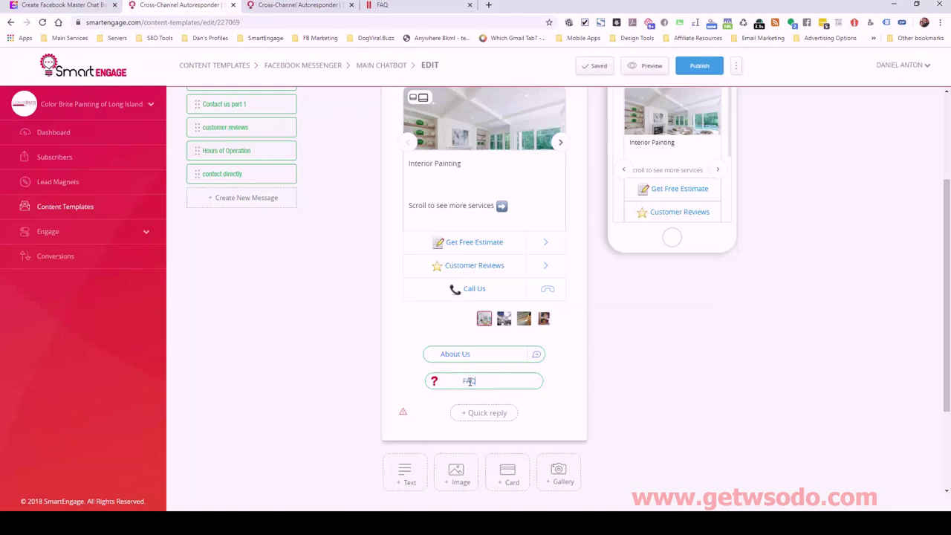
Cancel linking the FAQ quick reply to an existing step, then delete it
click(483, 381)
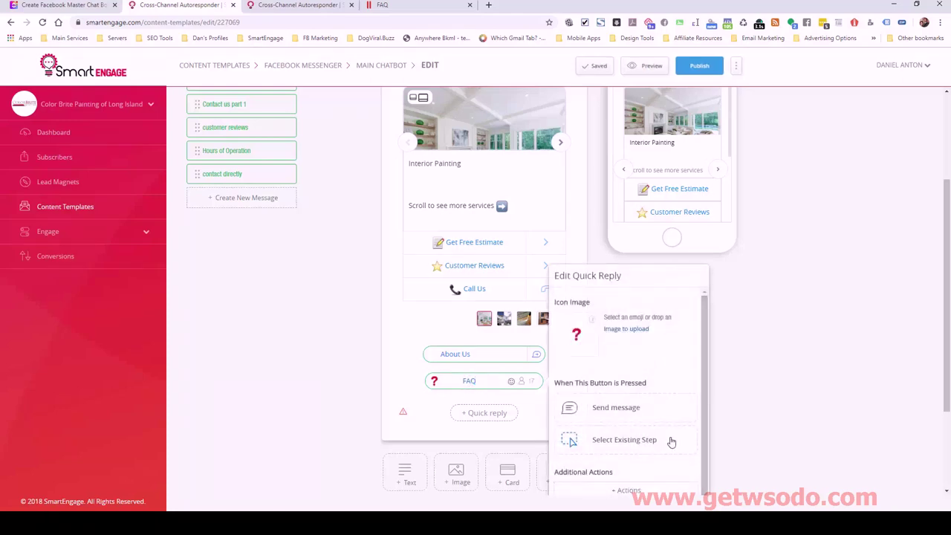
click(634, 444)
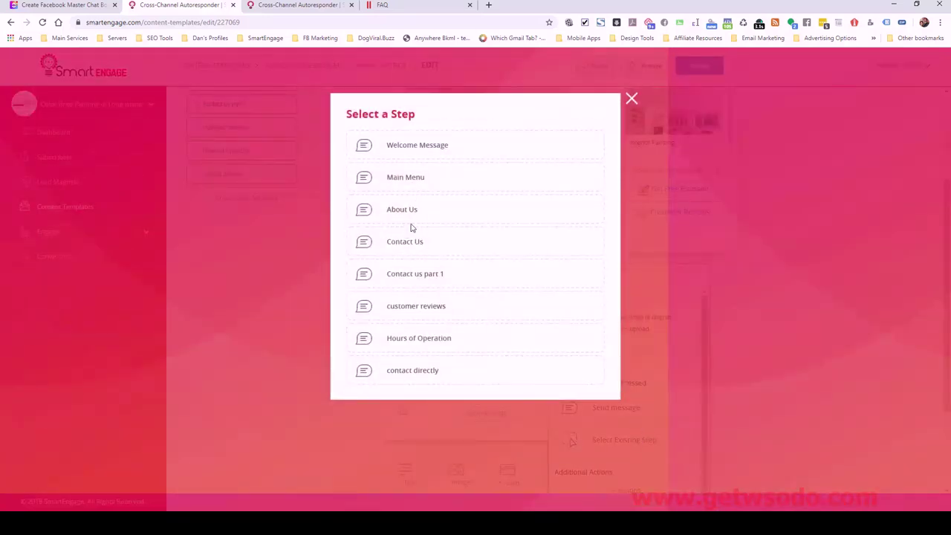
click(631, 99)
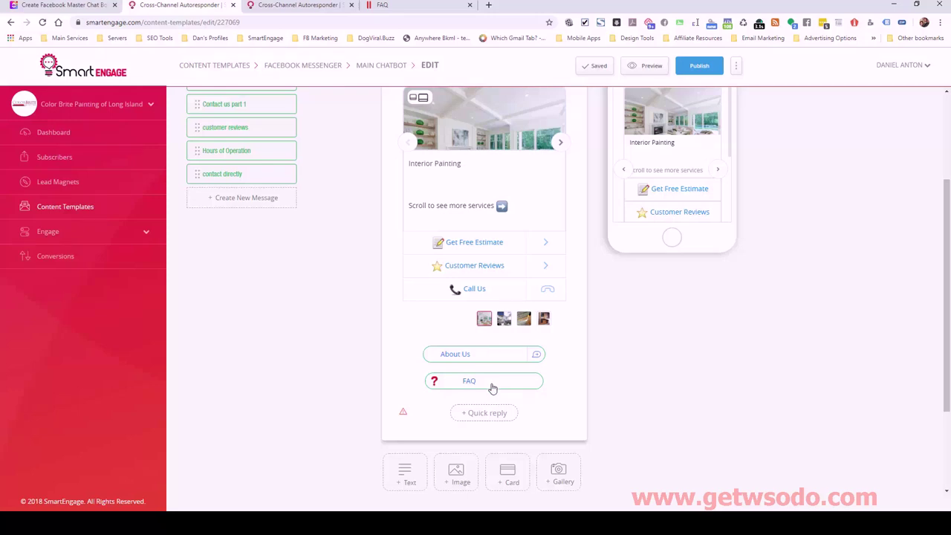
click(480, 385)
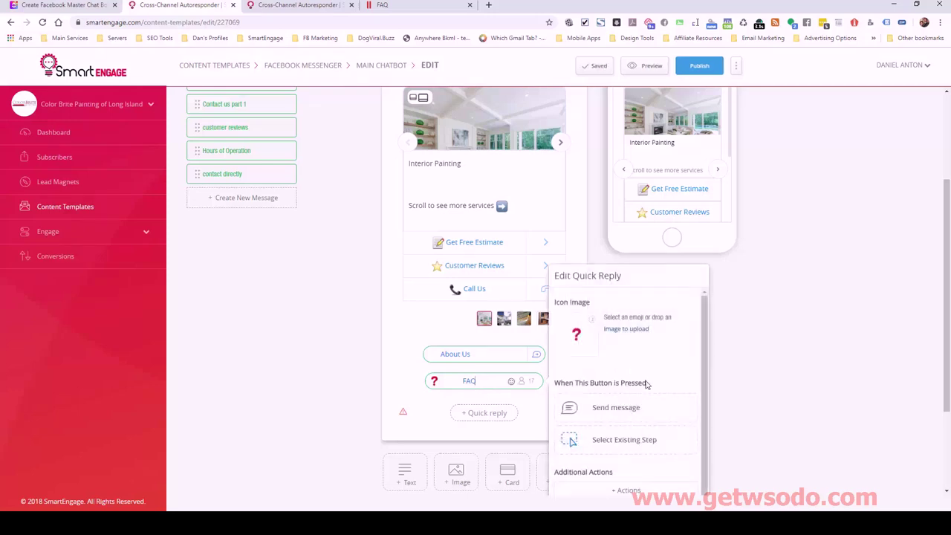
scroll(655, 417, down, 2)
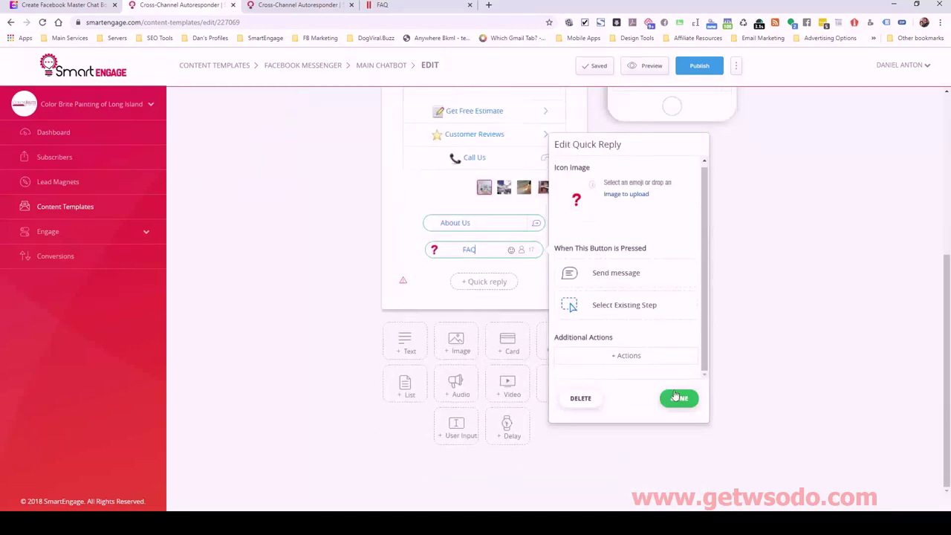
click(594, 401)
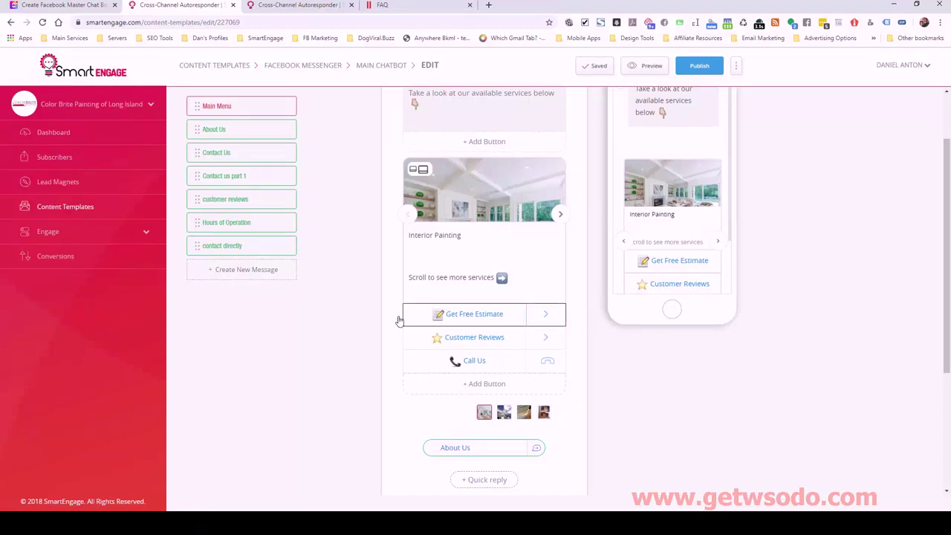
click(217, 155)
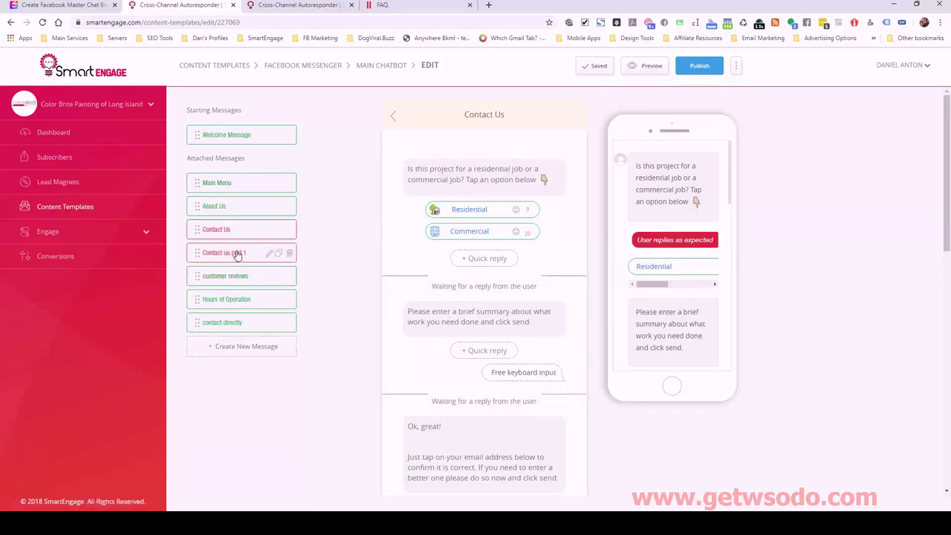
Add a new button titled '❓ FAQ' to the About Us message
click(229, 211)
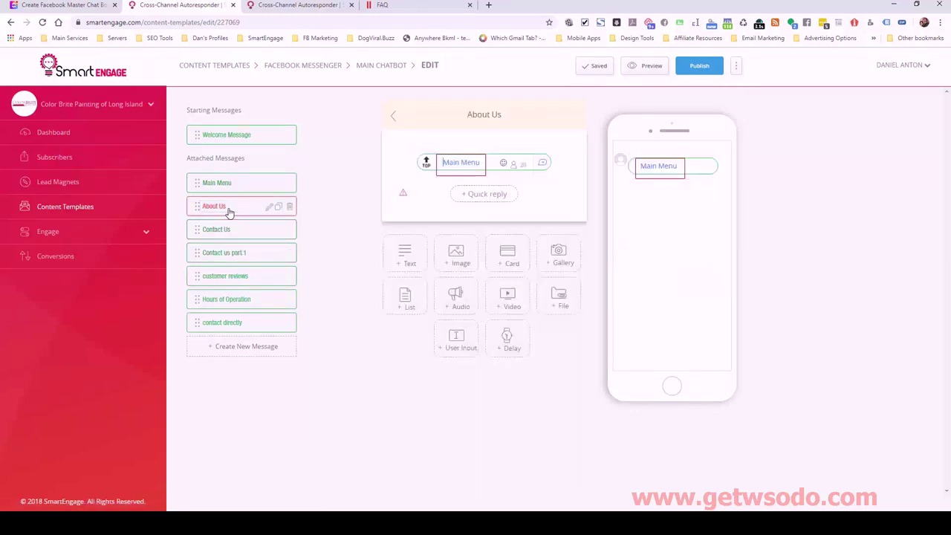
scroll(421, 388, down, 3)
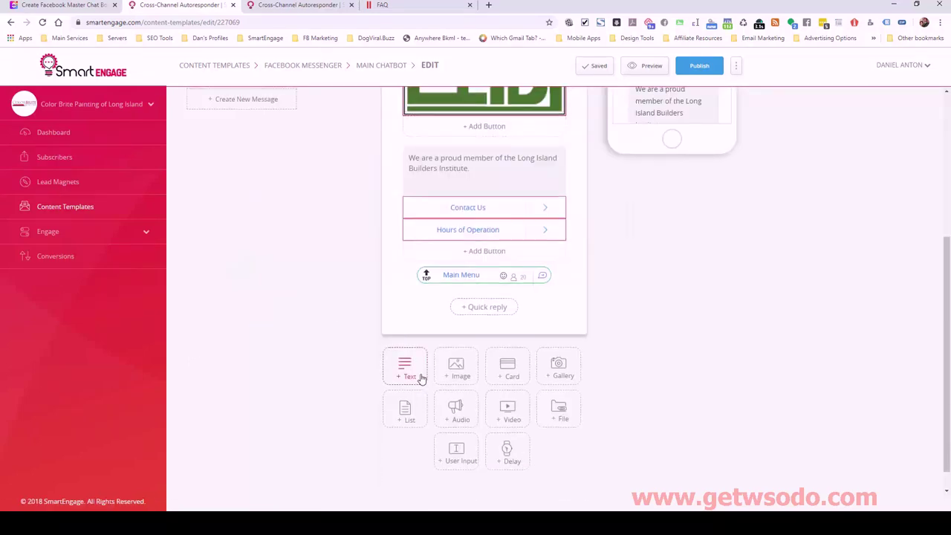
scroll(431, 381, up, 2)
click(486, 401)
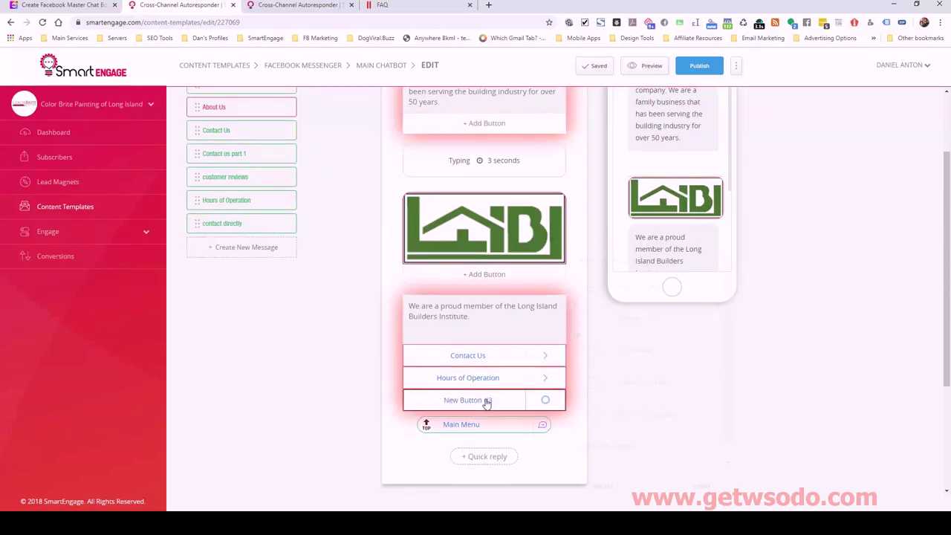
drag(644, 287, 583, 290)
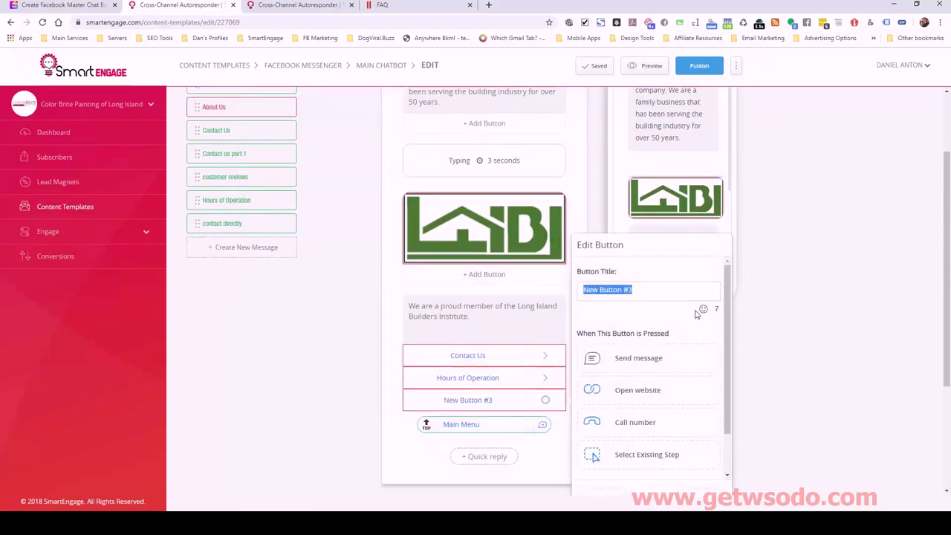
click(704, 309)
click(620, 354)
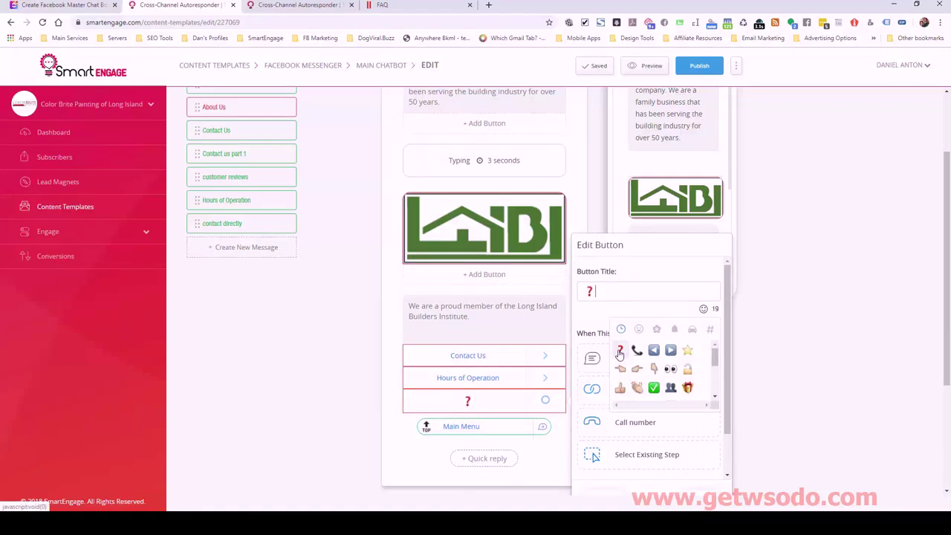
text(FAQ)
click(594, 392)
click(616, 411)
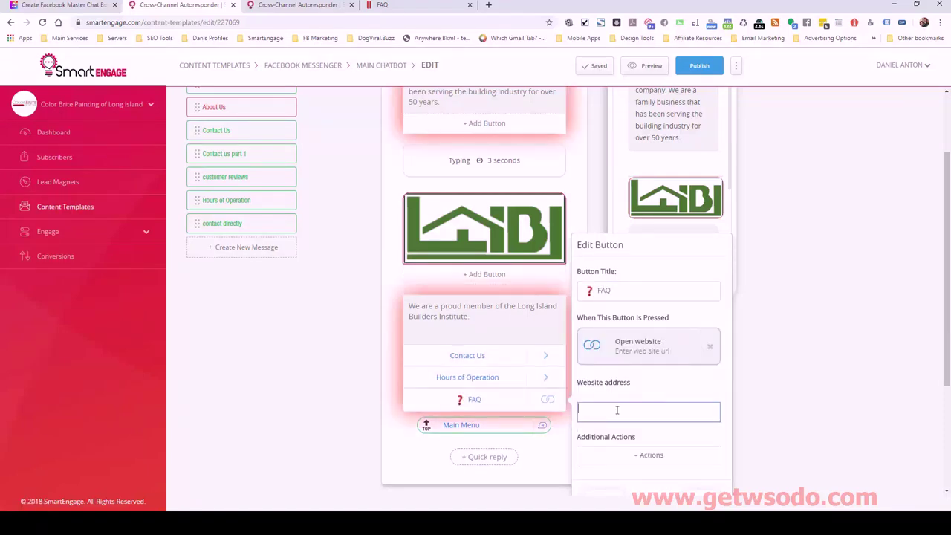
text(https://www.colorbritepainting.com/faq/)
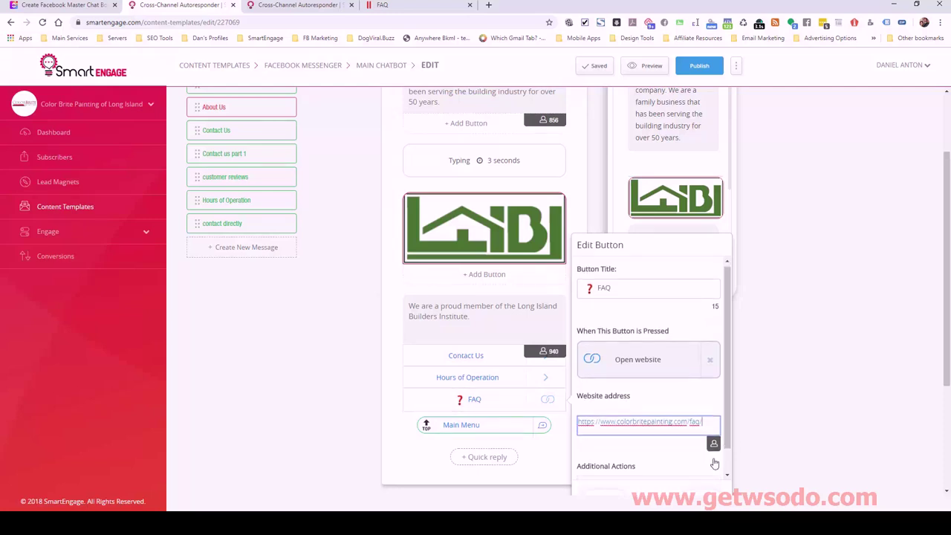
scroll(702, 461, down, 5)
click(703, 325)
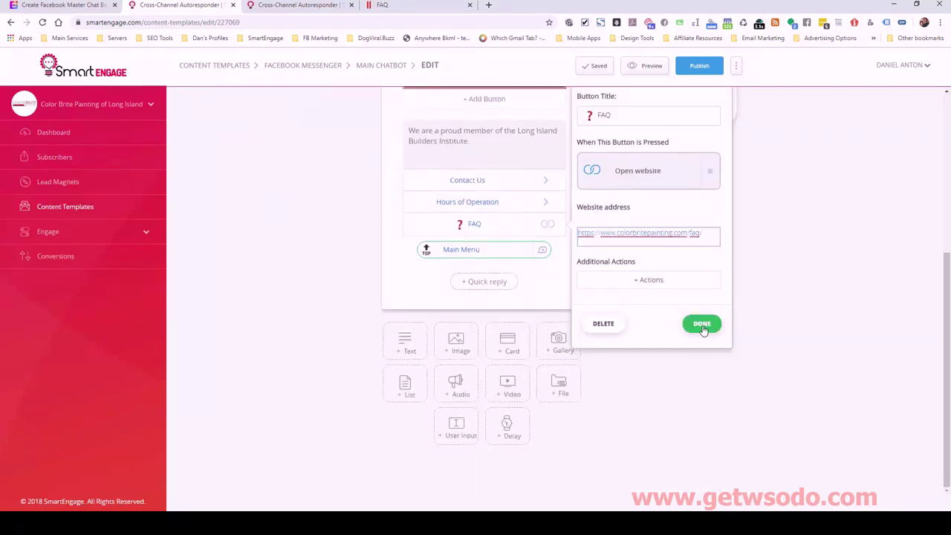
scroll(310, 296, up, 5)
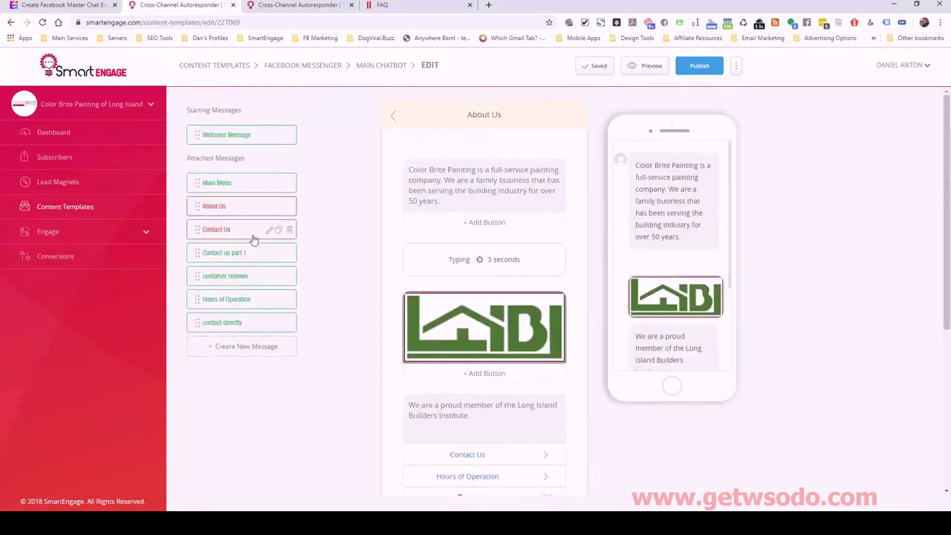
click(236, 230)
Add a '❓ FAQ' button under Call Now in the Contact Us thank-you message
scroll(382, 307, down, 10)
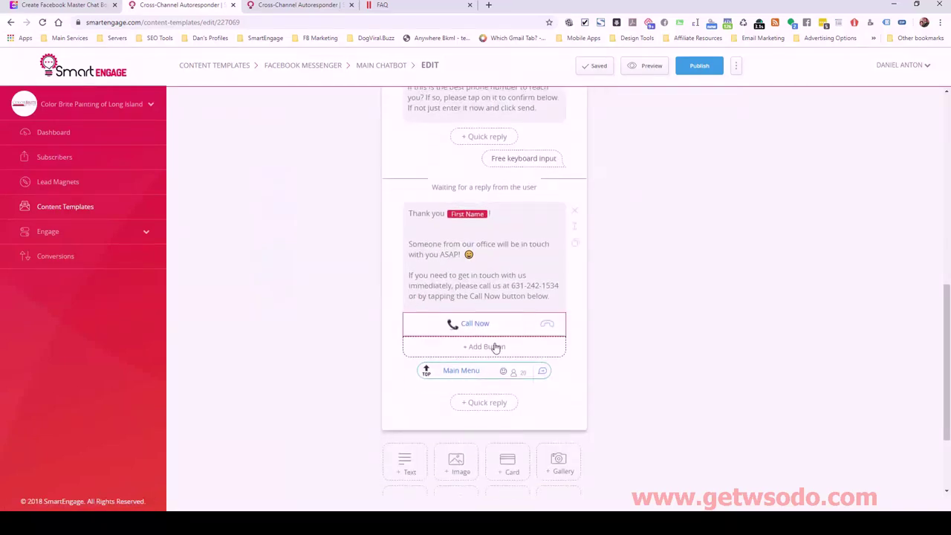
click(496, 348)
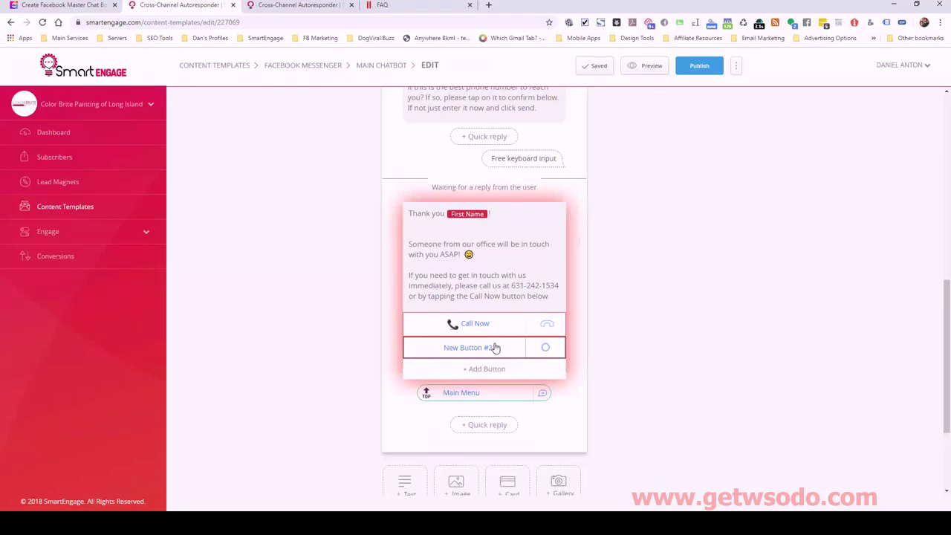
drag(633, 333, 594, 338)
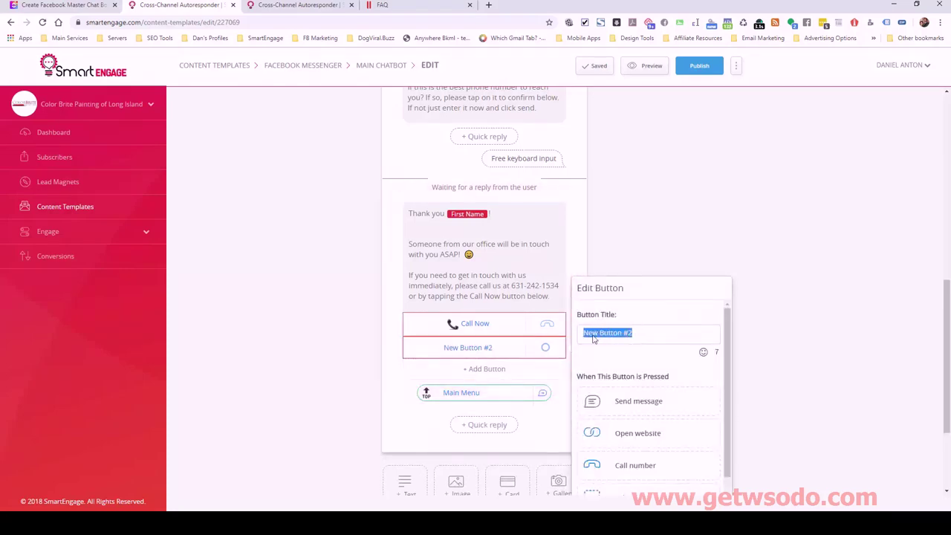
click(703, 352)
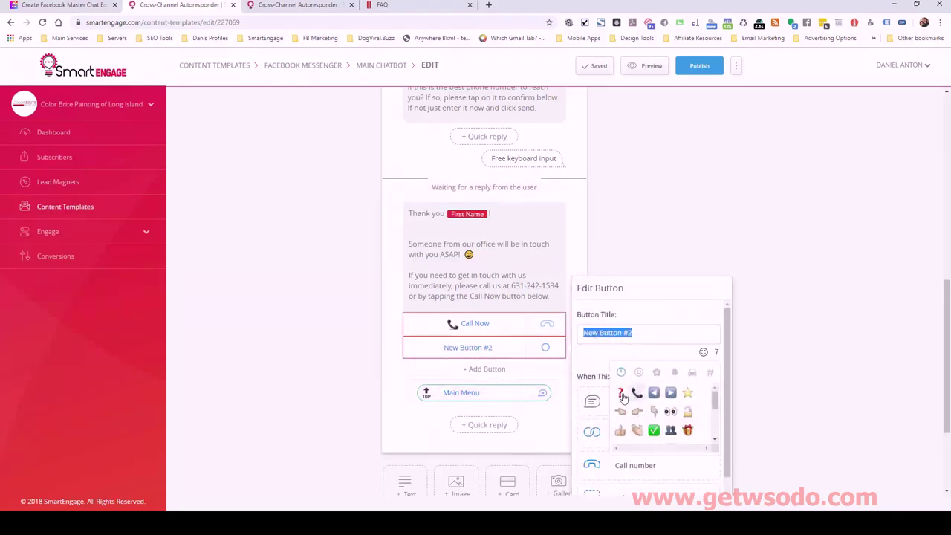
click(621, 394)
text(FAQ)
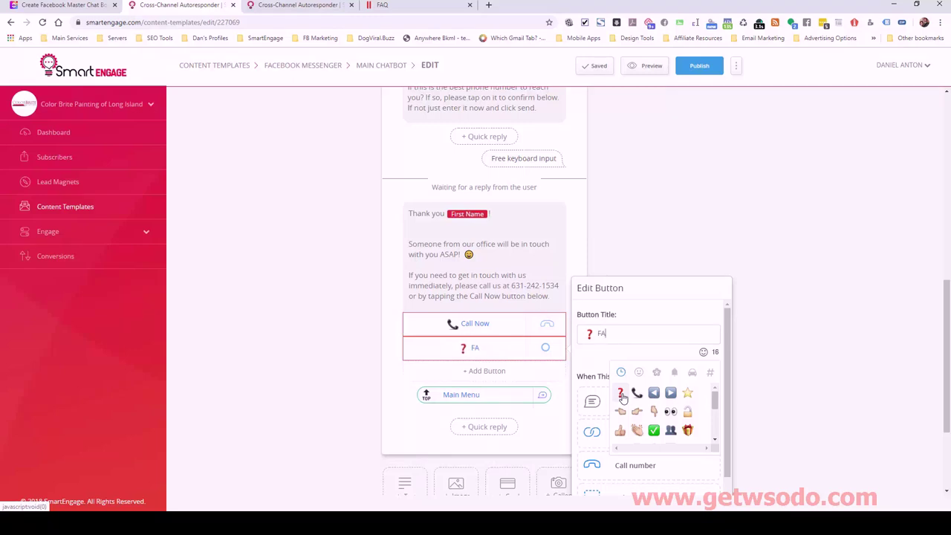
click(599, 440)
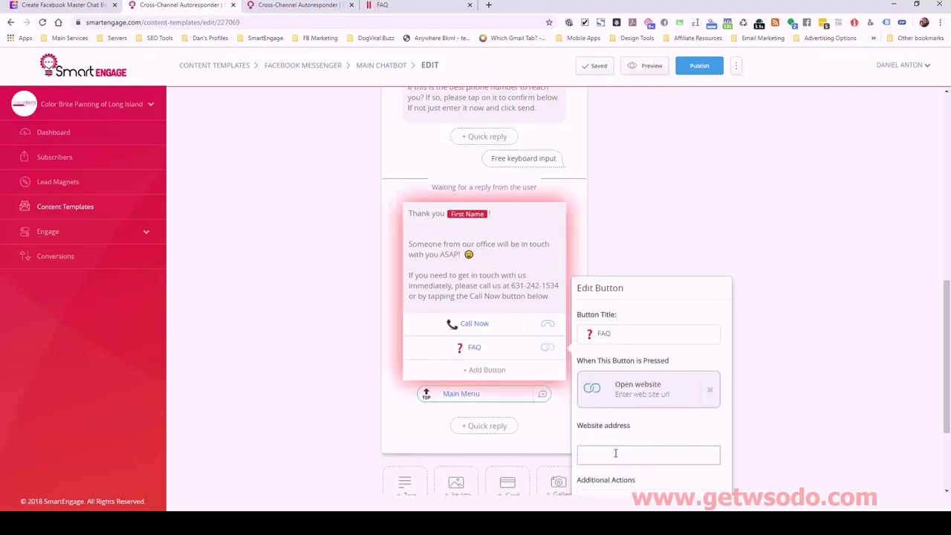
click(617, 452)
text(https://www.colorbritepainting.com/faq/)
scroll(696, 427, down, 1)
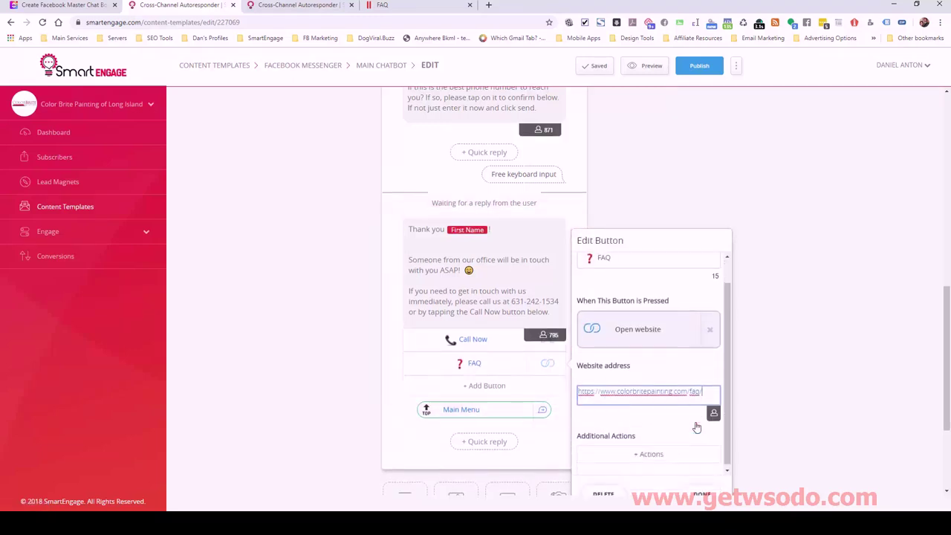
click(701, 494)
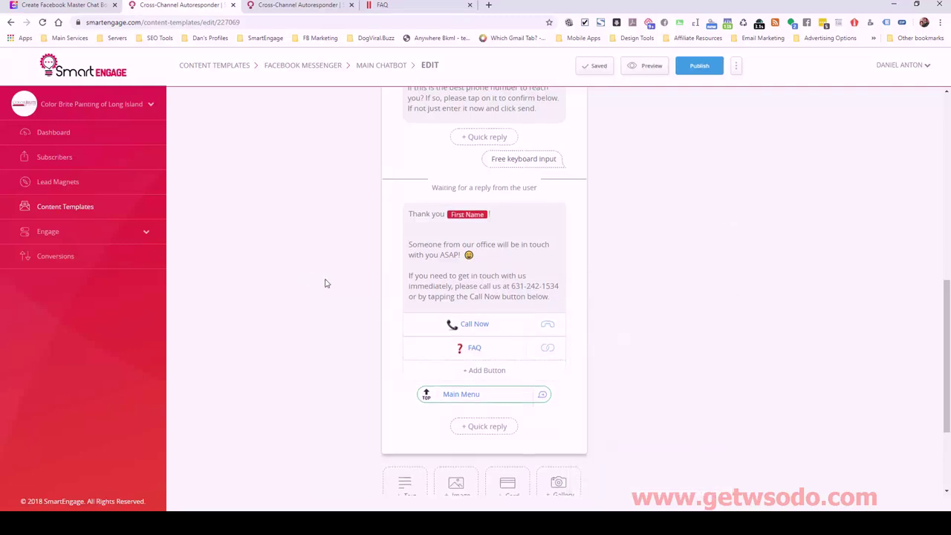
scroll(319, 283, up, 10)
scroll(326, 282, up, 1)
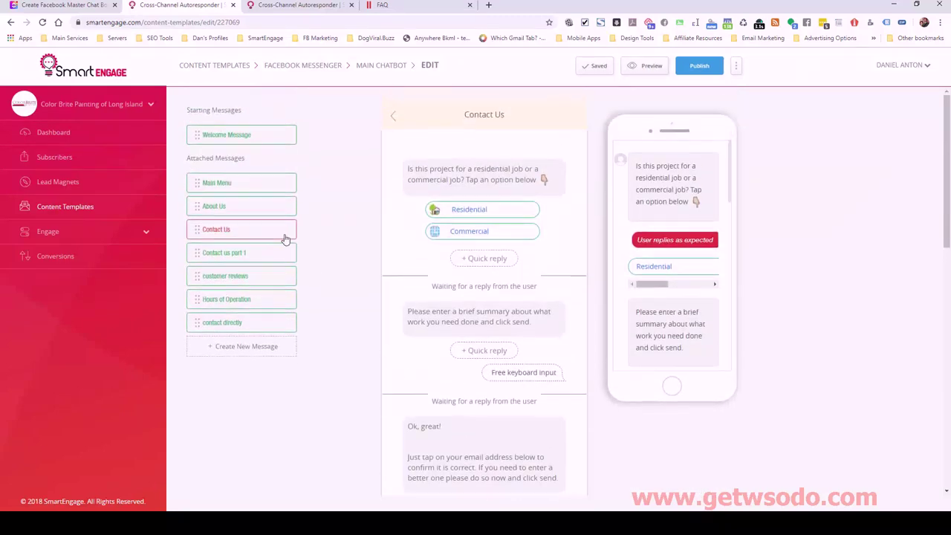
click(233, 252)
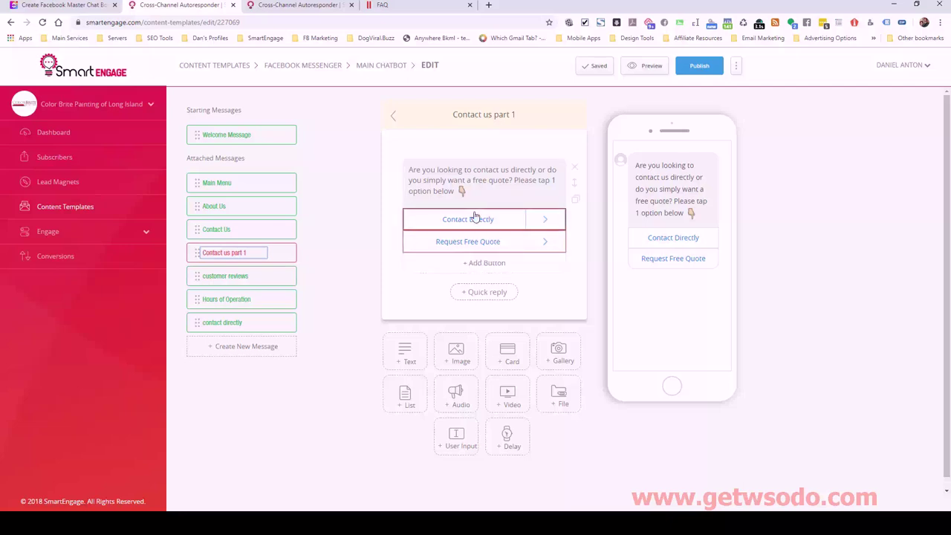
click(484, 263)
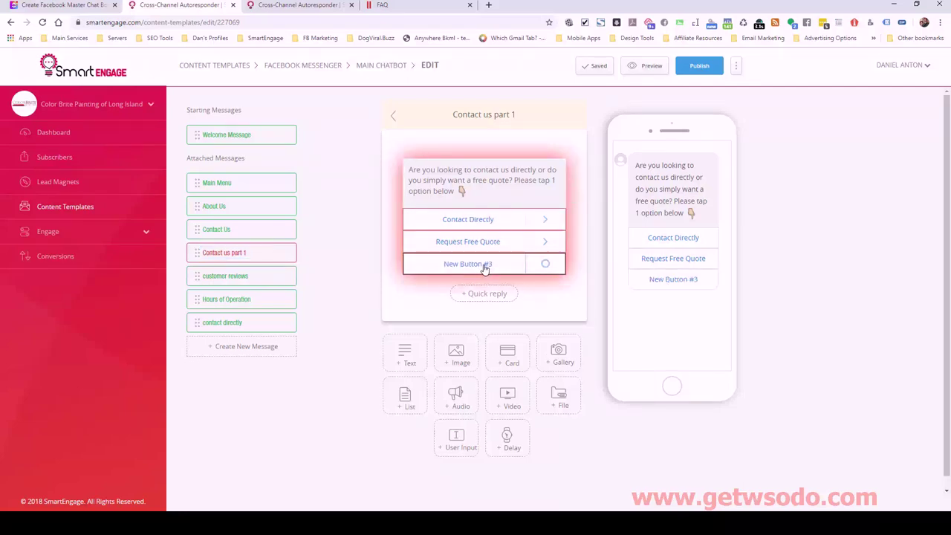
click(485, 266)
drag(637, 249, 587, 250)
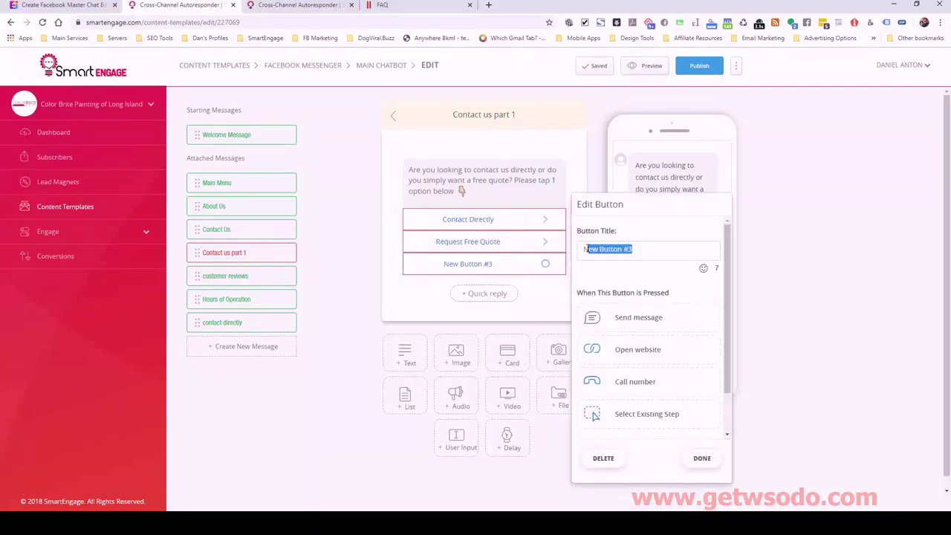
click(703, 269)
click(621, 310)
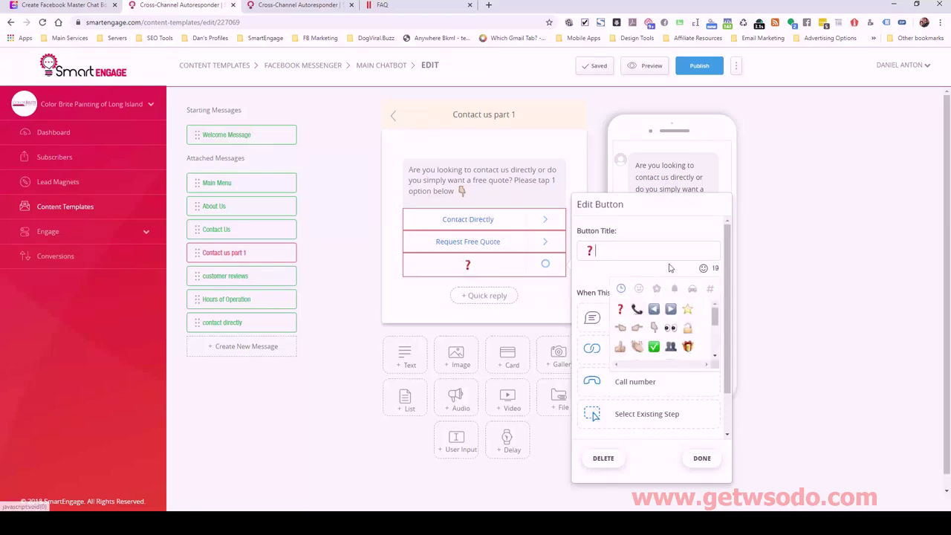
text(FAQ)
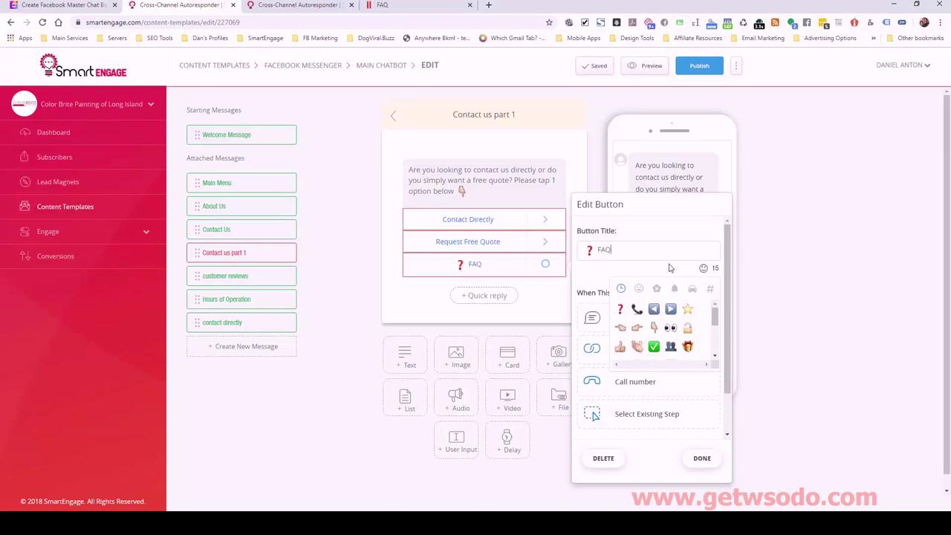
click(593, 347)
click(630, 368)
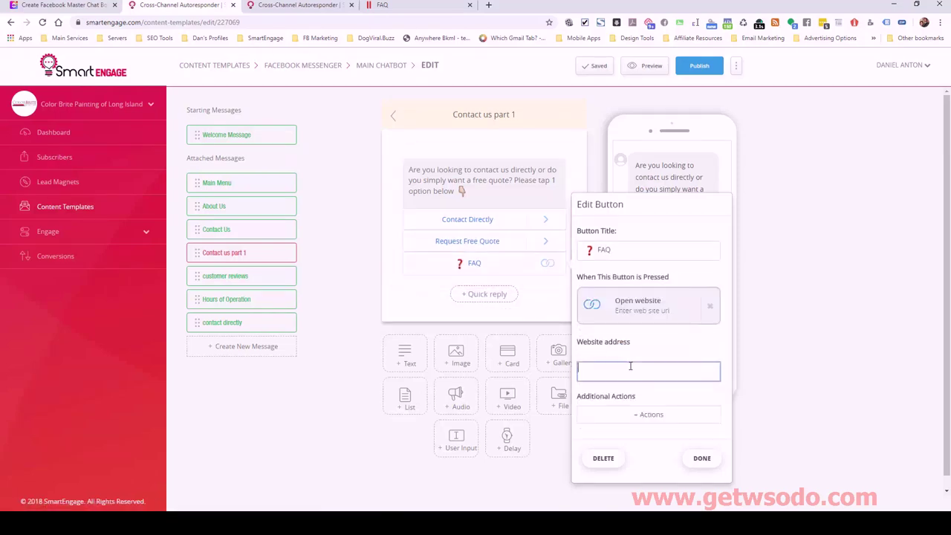
text(https://www.colorbritepainting.com/faq/)
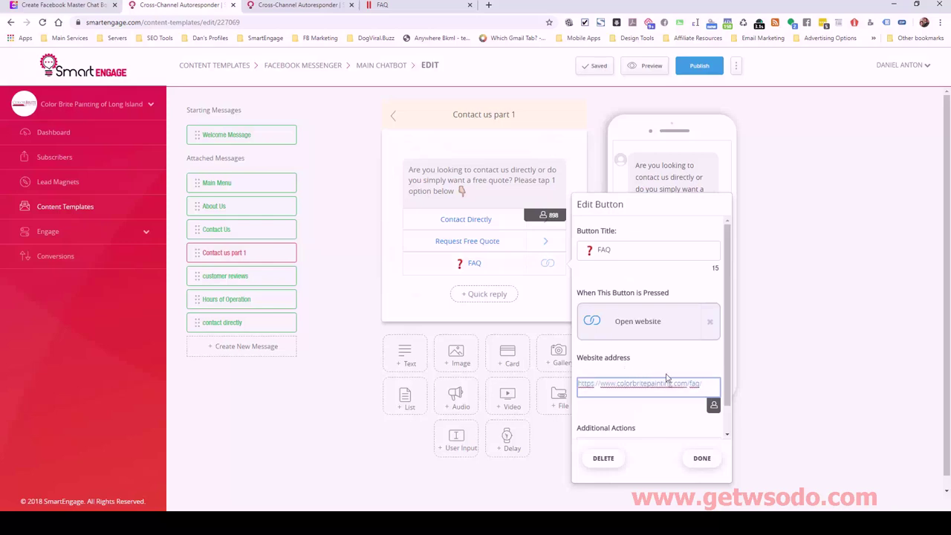
click(702, 459)
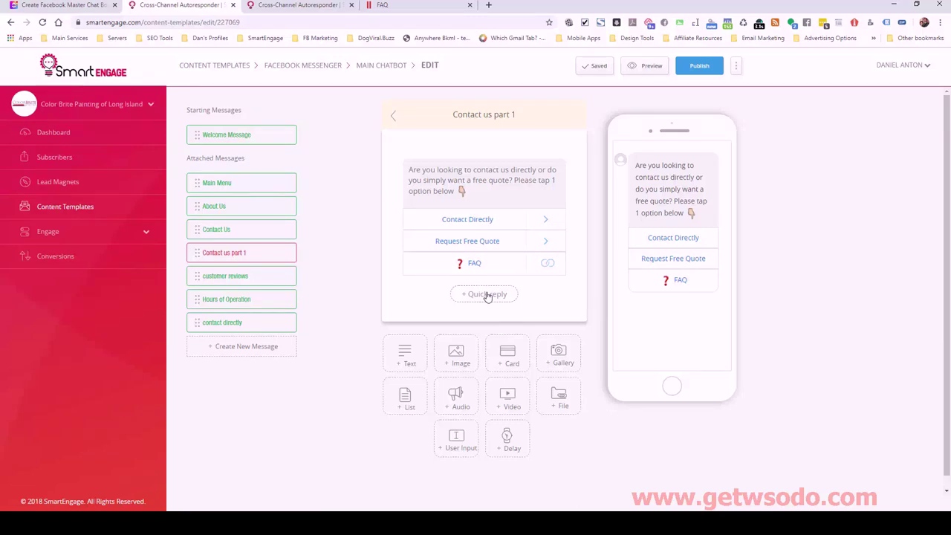
Review the customer reviews, Hours of Operation, contact and Contact Us messages, then attempt publishing
click(233, 275)
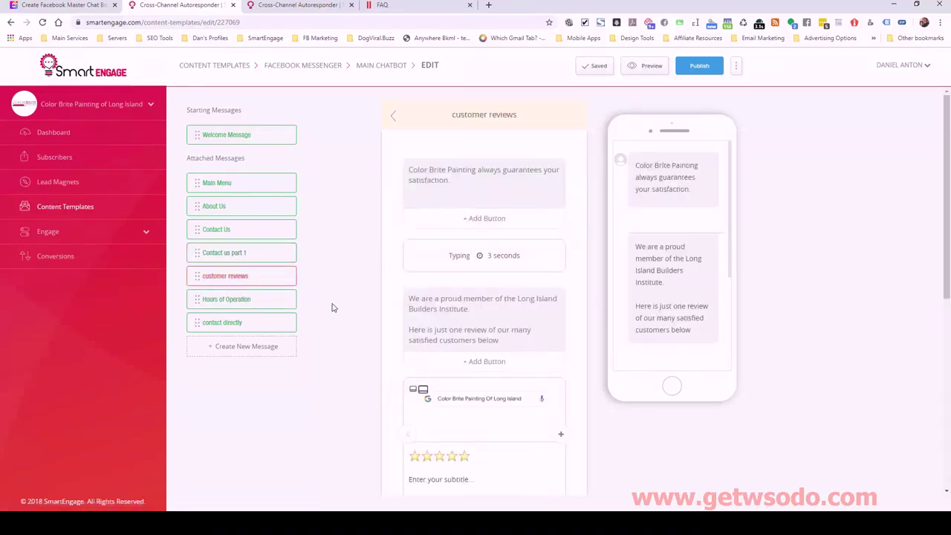
click(224, 302)
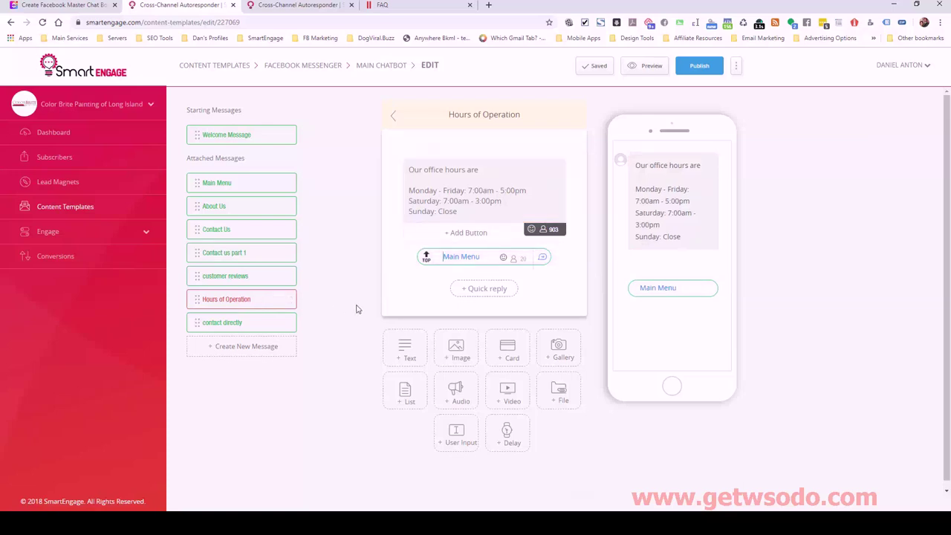
click(231, 327)
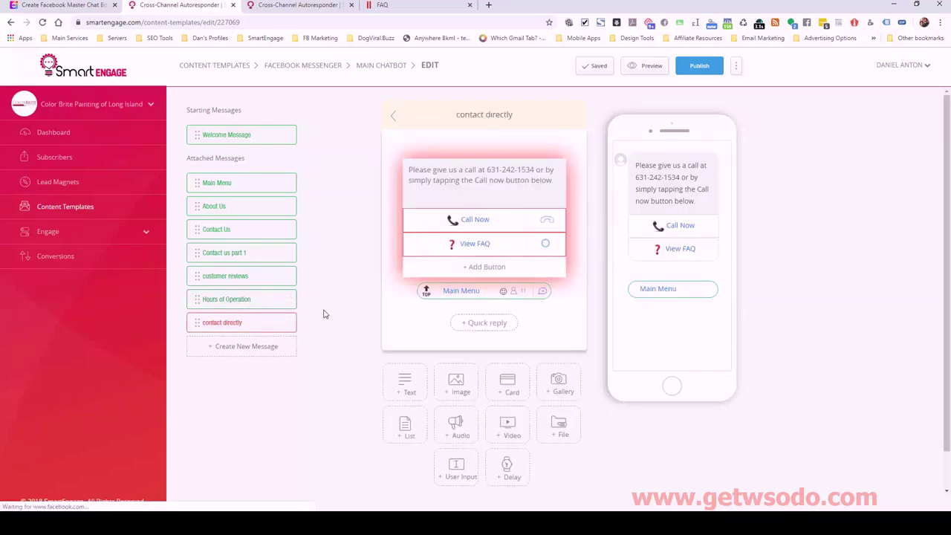
click(227, 257)
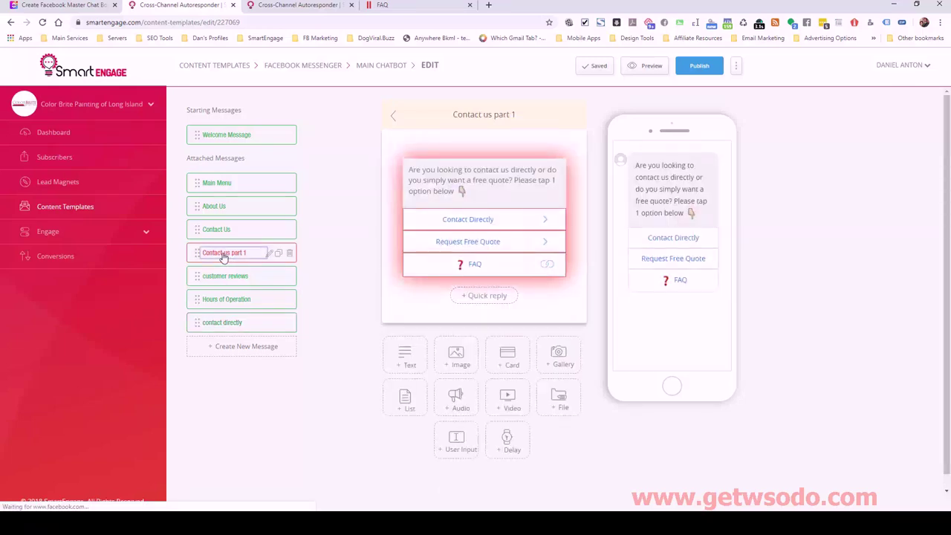
click(219, 233)
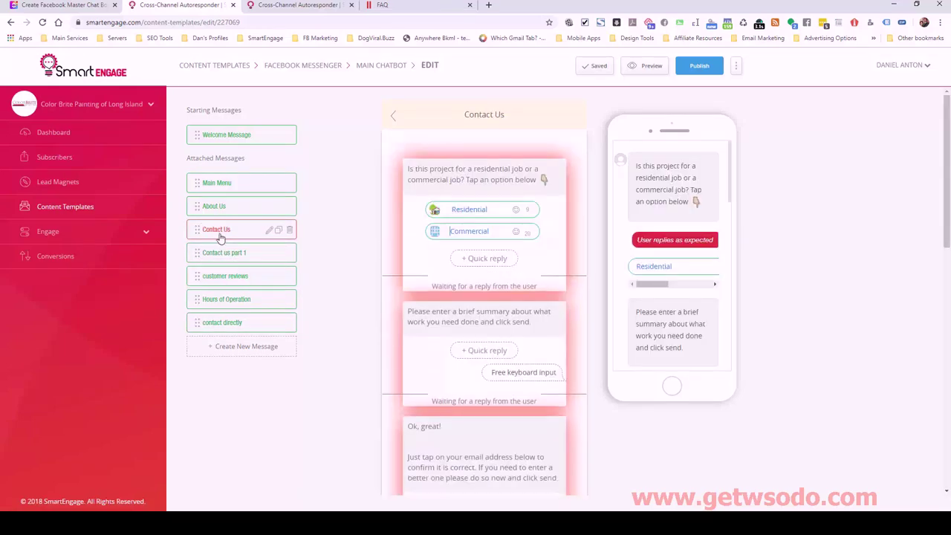
scroll(455, 275, down, 8)
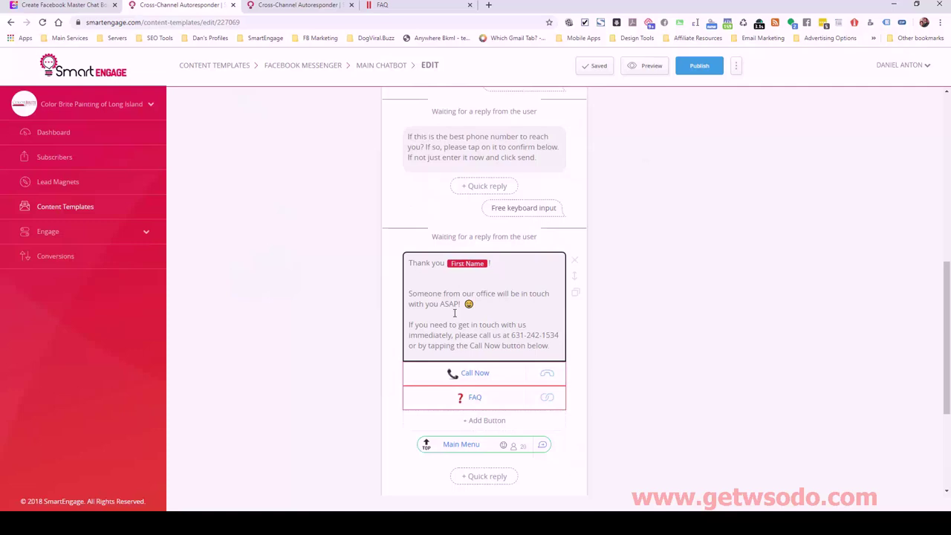
click(696, 68)
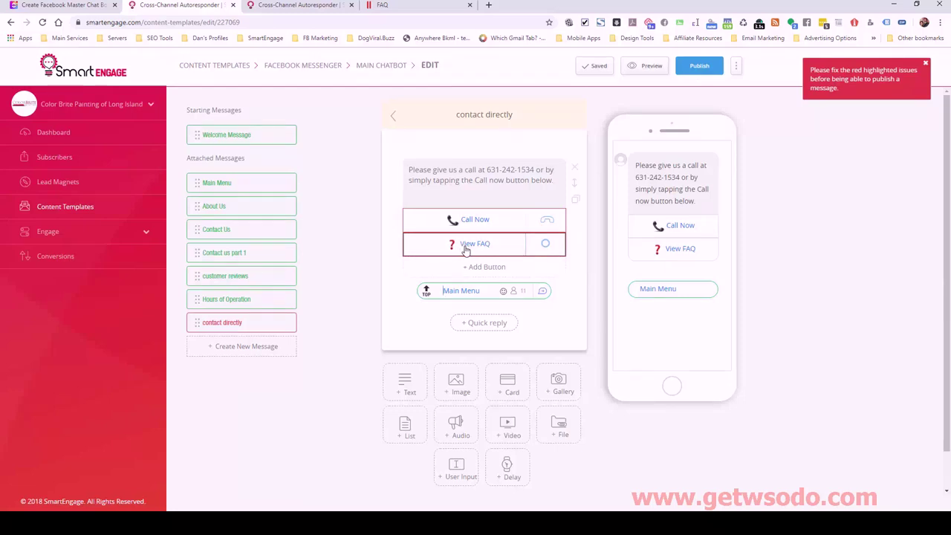
Set the contact directly View FAQ button to open the pasted FAQ URL
click(481, 222)
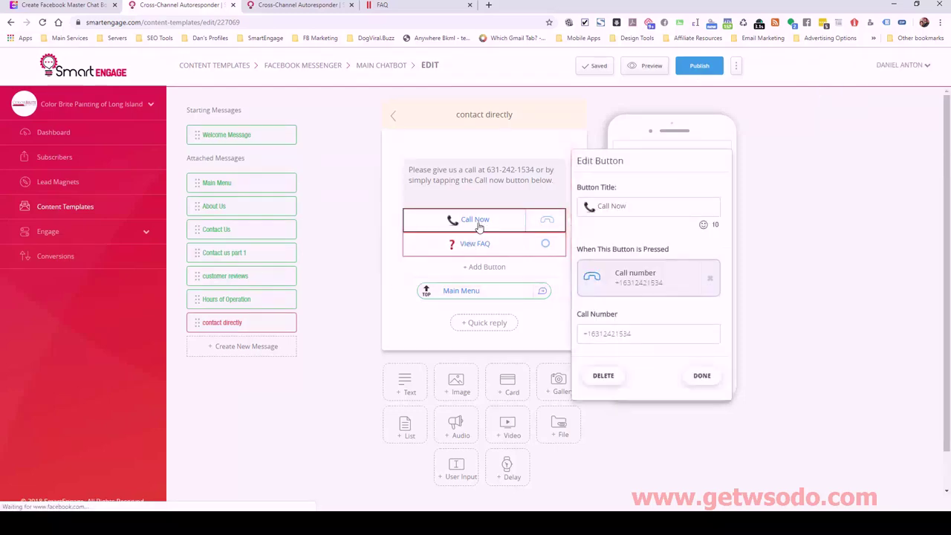
click(478, 243)
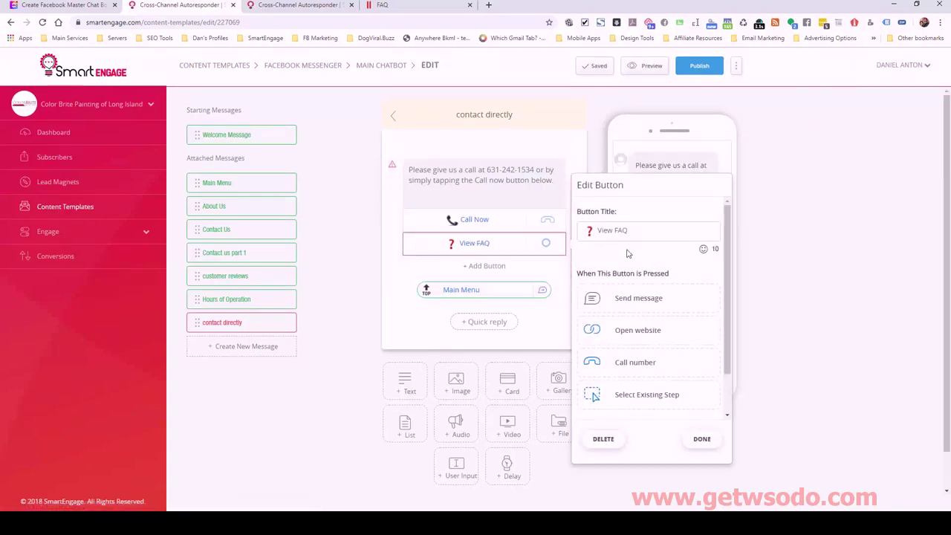
click(624, 330)
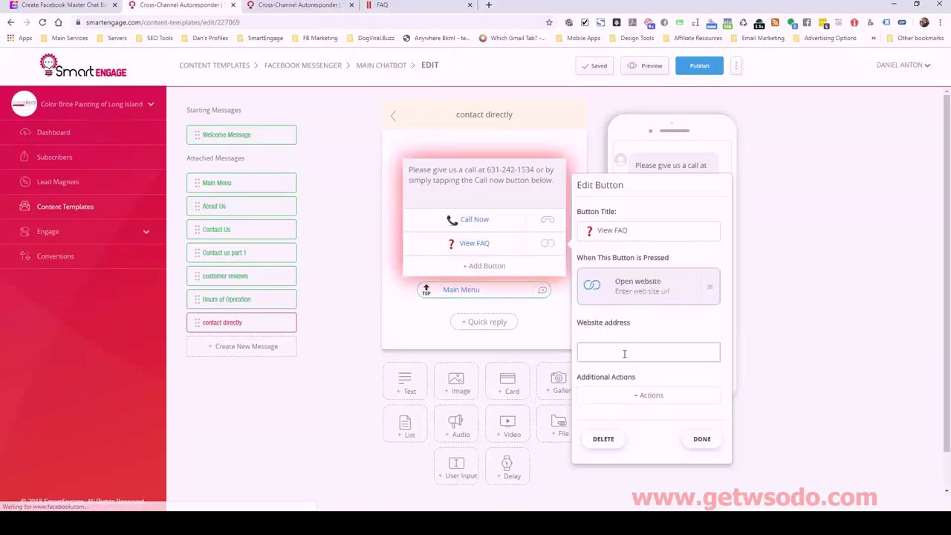
text(https://www.colorbritepainting.com/faq/)
click(699, 439)
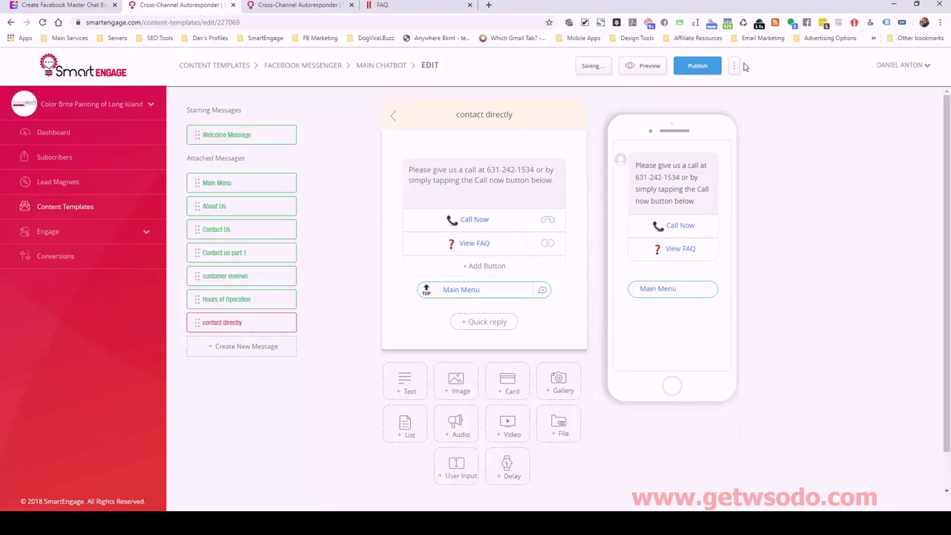
Publish the chatbot and send its preview to Messenger on the mirrored phone
click(691, 65)
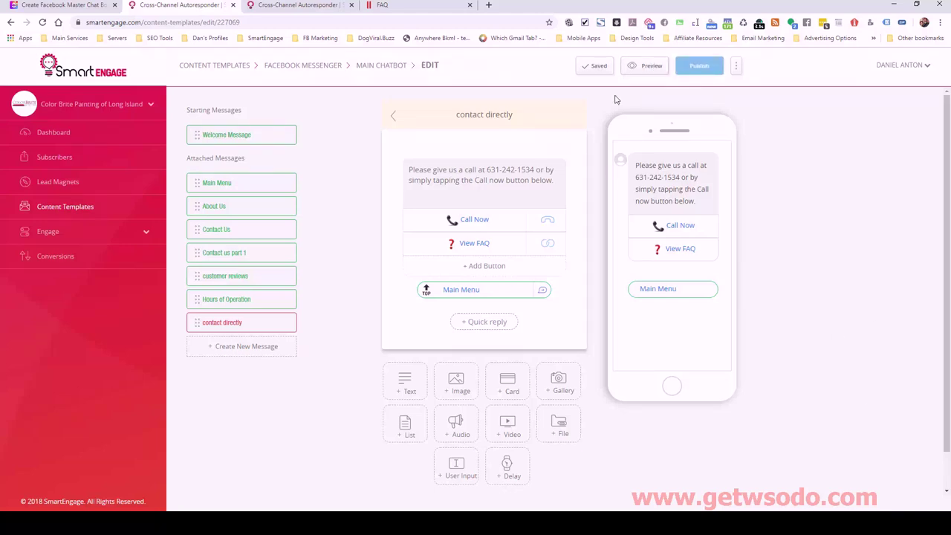
click(647, 66)
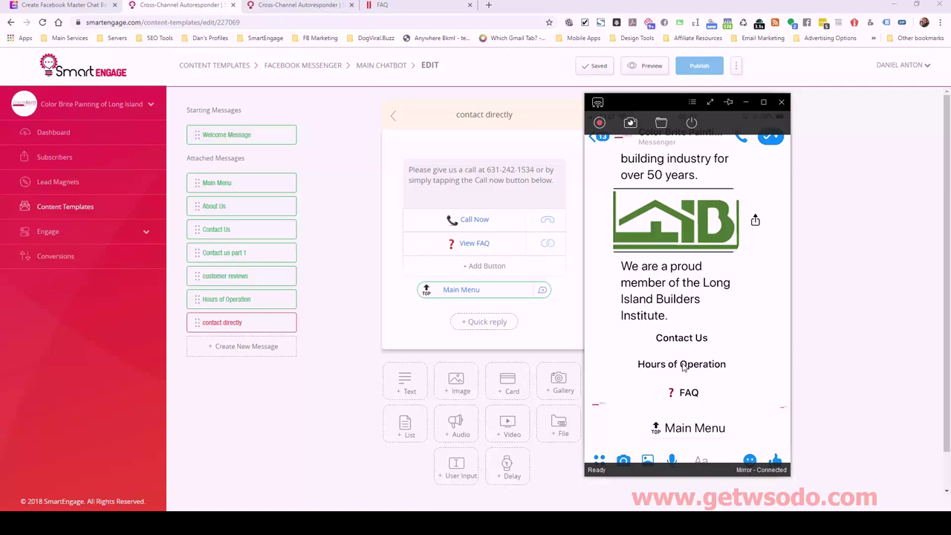
Open the FAQ page from the chat, browse it, then reply Contact Us to the bot
click(682, 364)
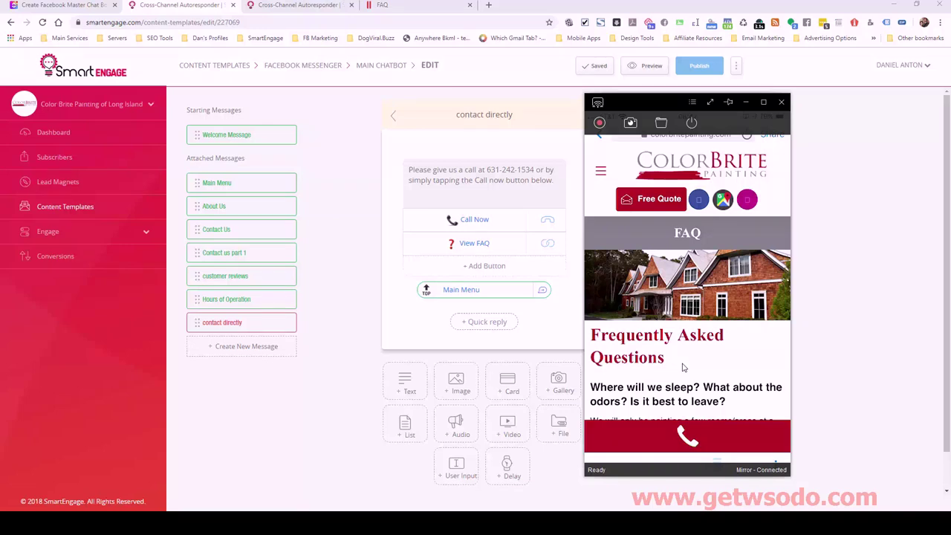
scroll(684, 367, down, 10)
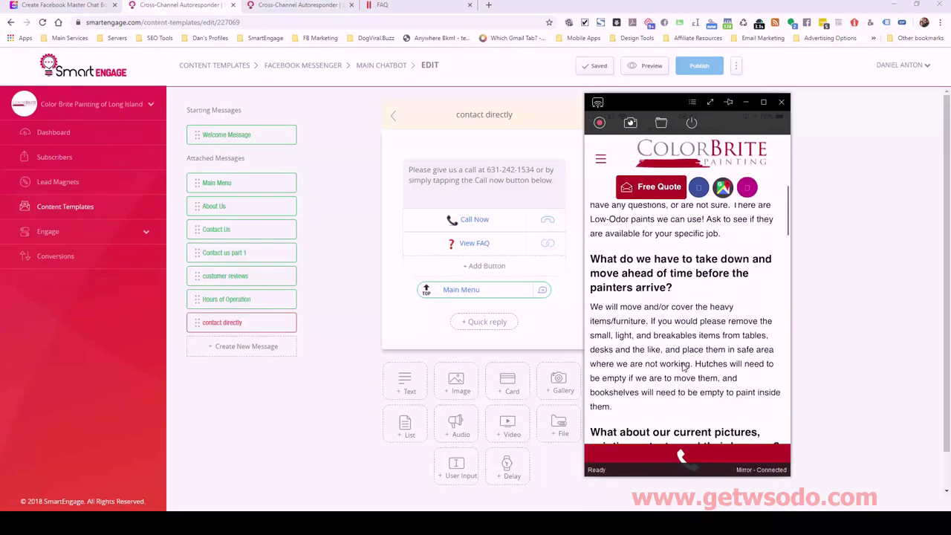
scroll(684, 367, down, 10)
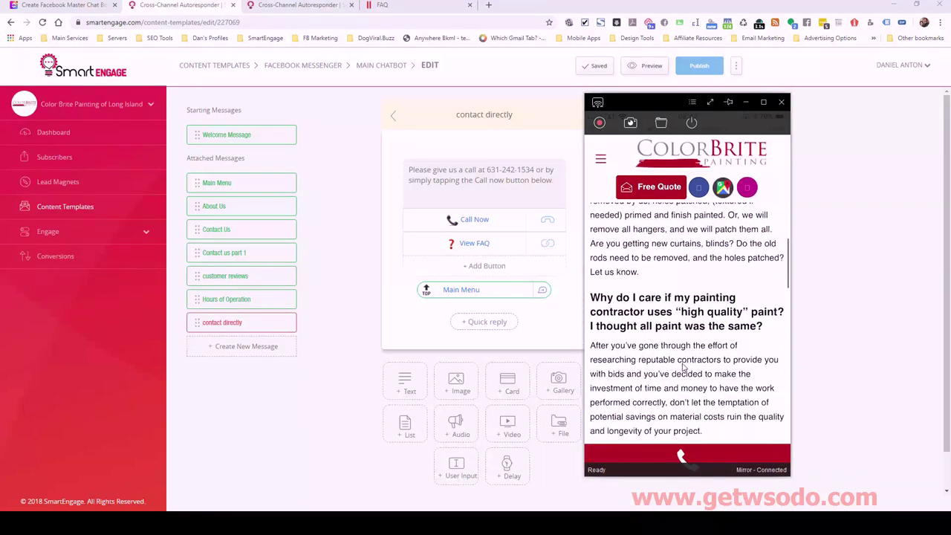
scroll(683, 367, down, 2)
scroll(684, 367, up, 10)
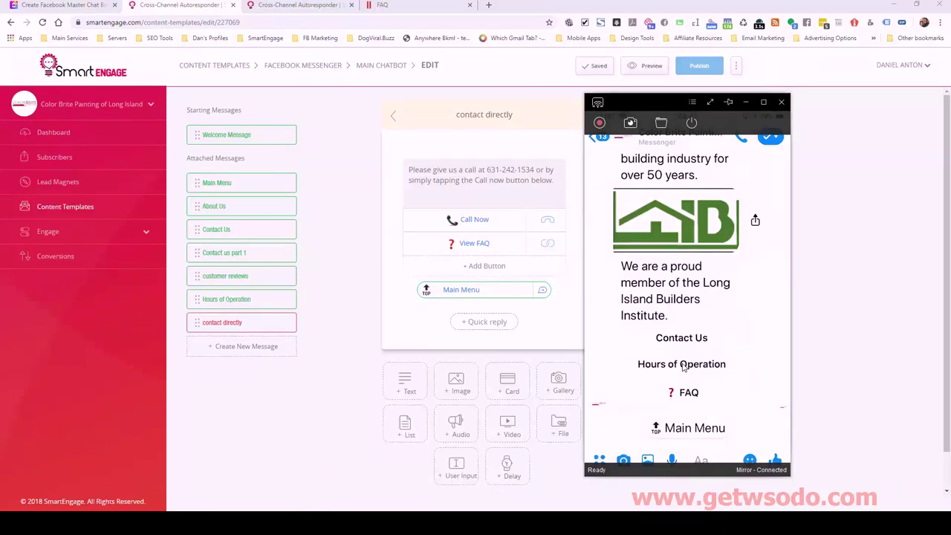
click(684, 366)
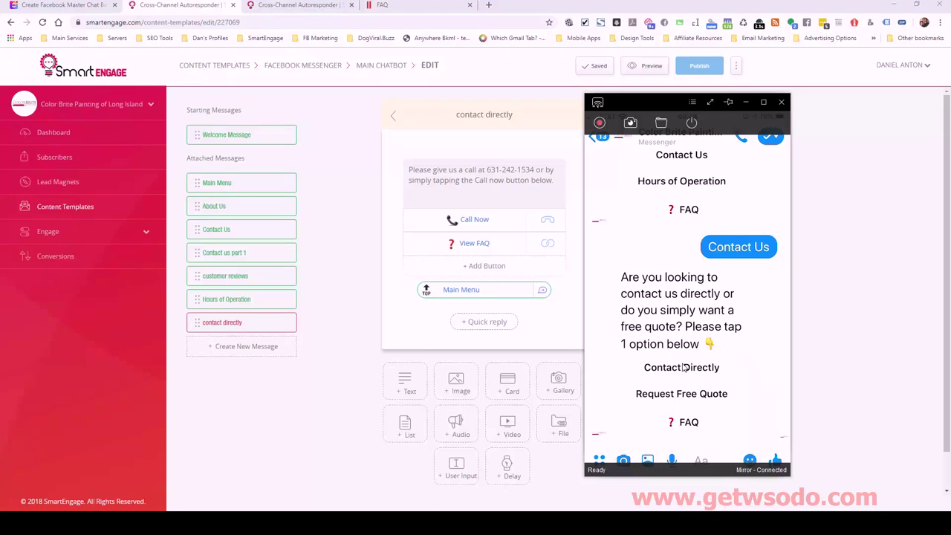
Choose Contact Directly, cancel the Call Now dial prompt, and check the View FAQ page
click(684, 367)
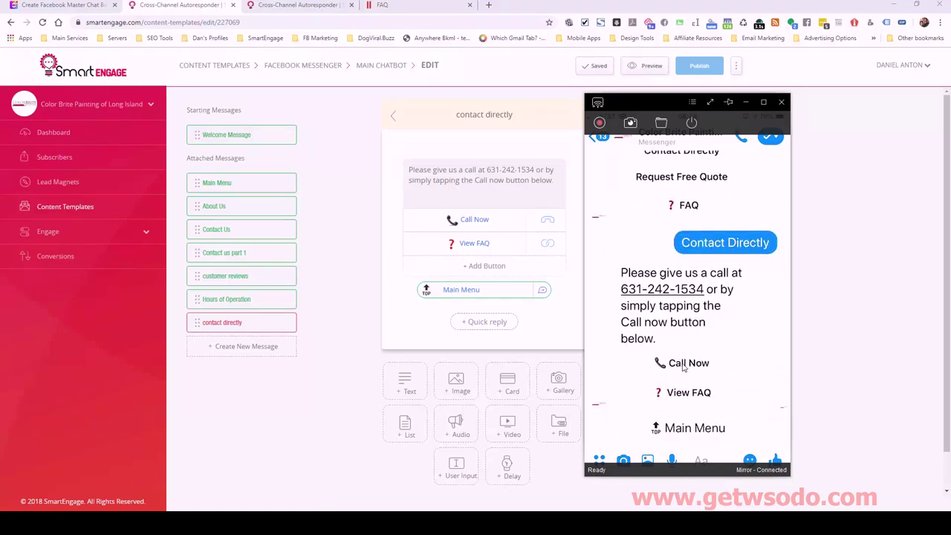
click(684, 365)
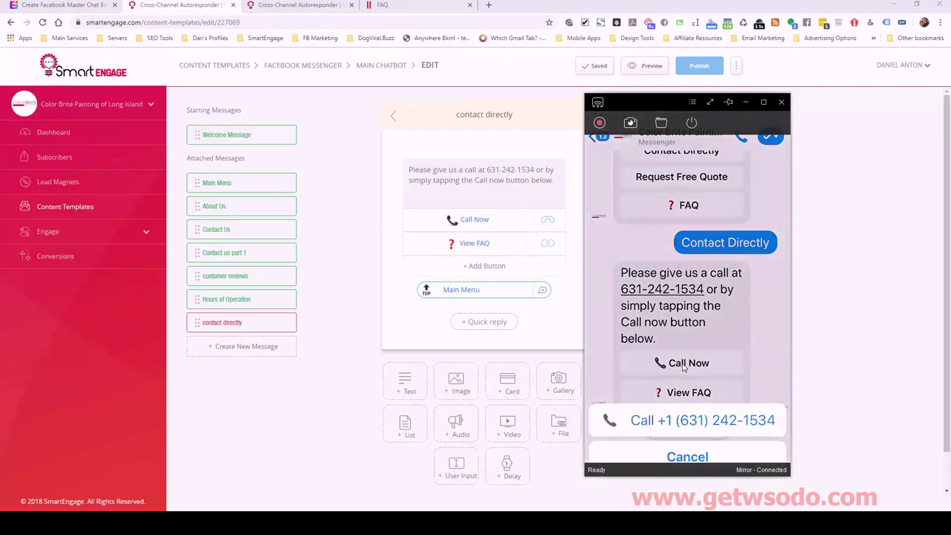
click(683, 366)
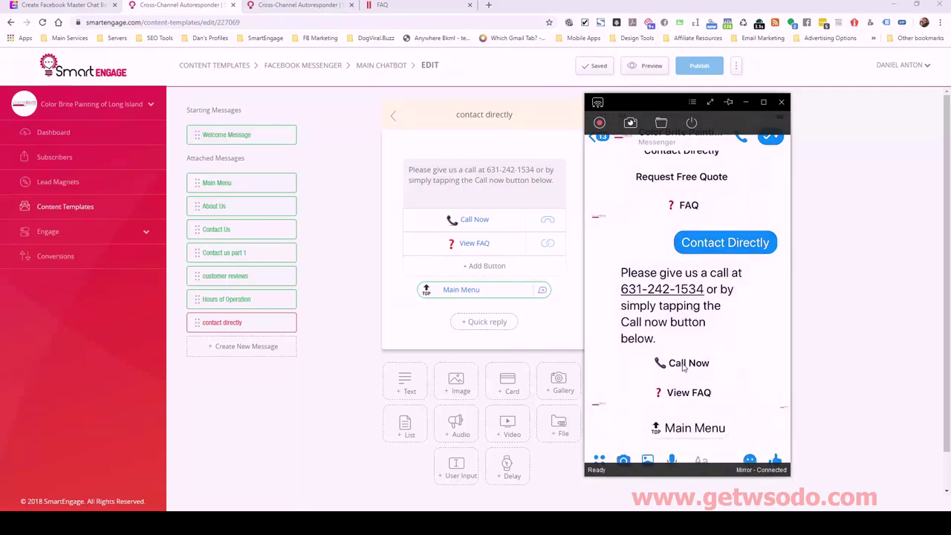
click(684, 364)
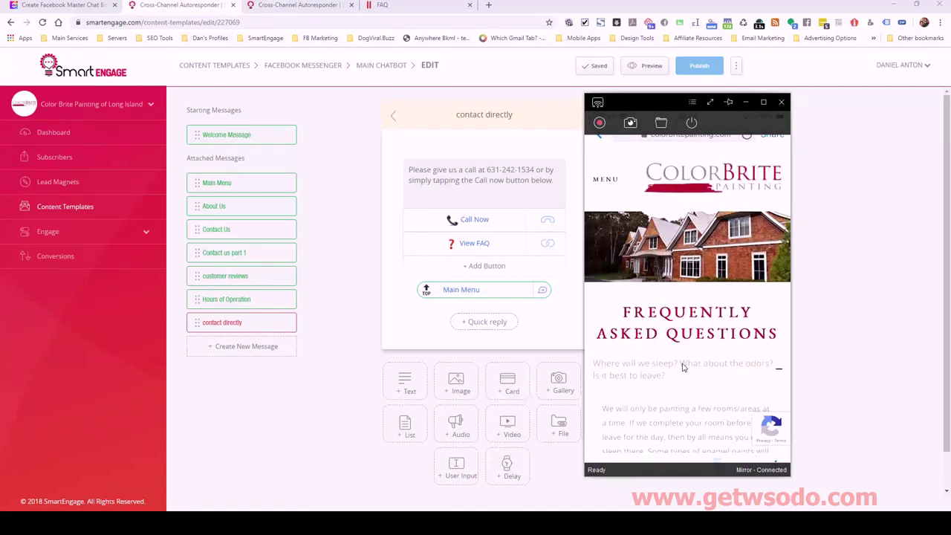
click(684, 365)
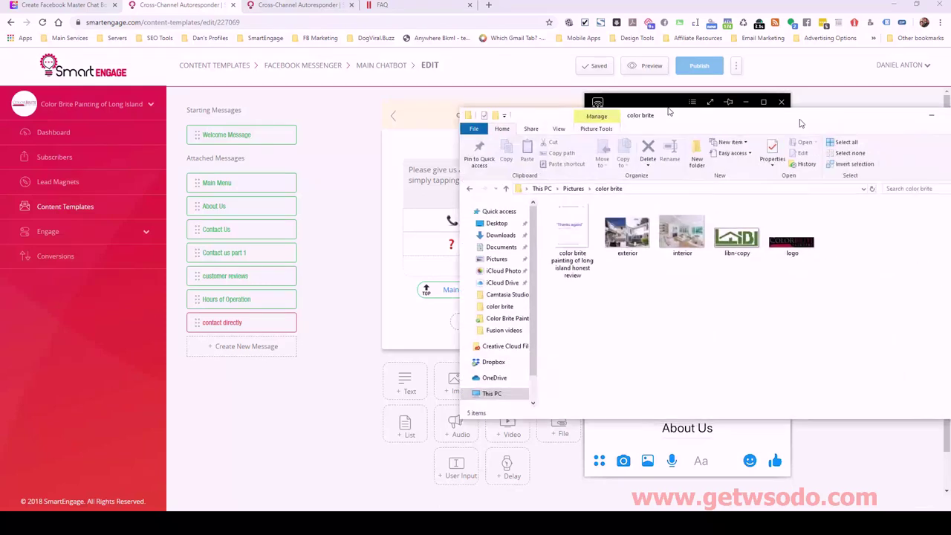
Select the 3.35 KB logo image in the color brite folder and bring up its Open with app choices
click(569, 216)
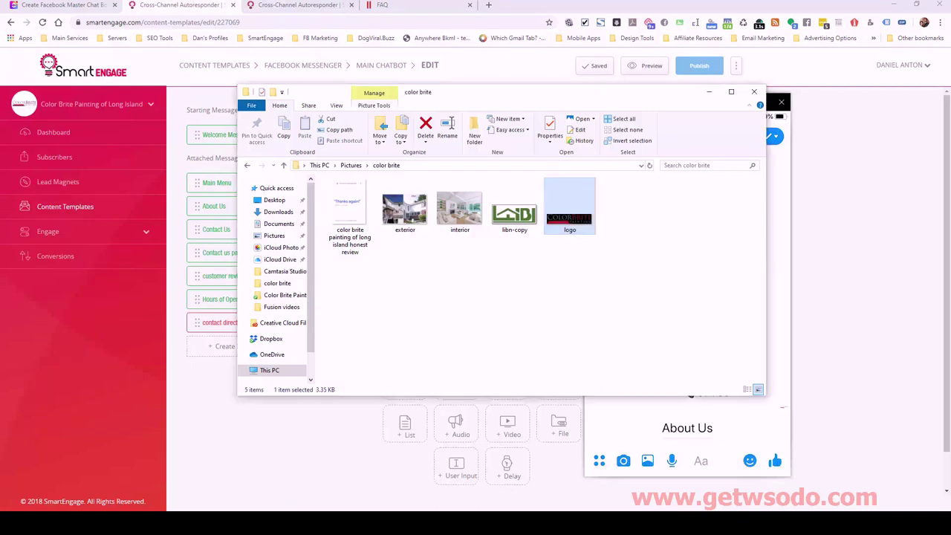
right_click(576, 218)
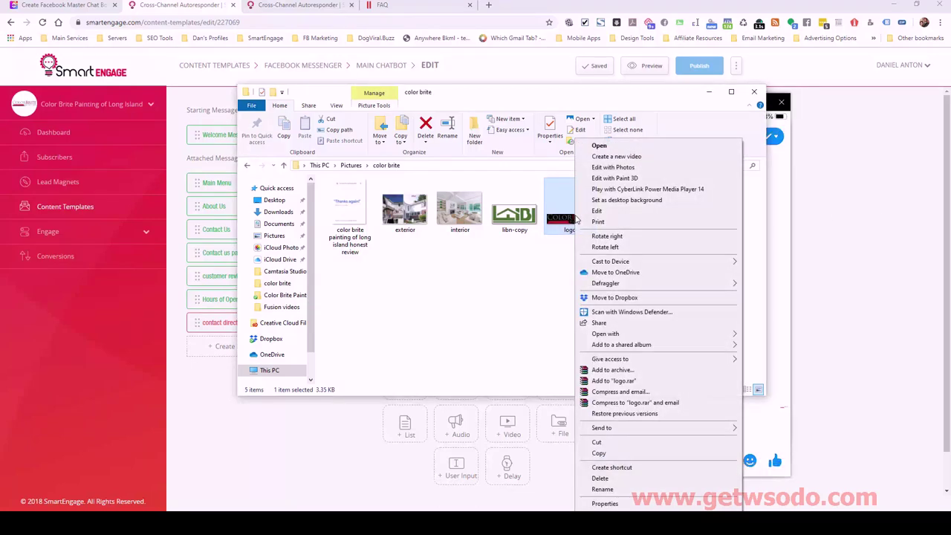
Open the logo in Paint and centre it with white padding on a 572 × 285px canvas
mouse_move(614, 338)
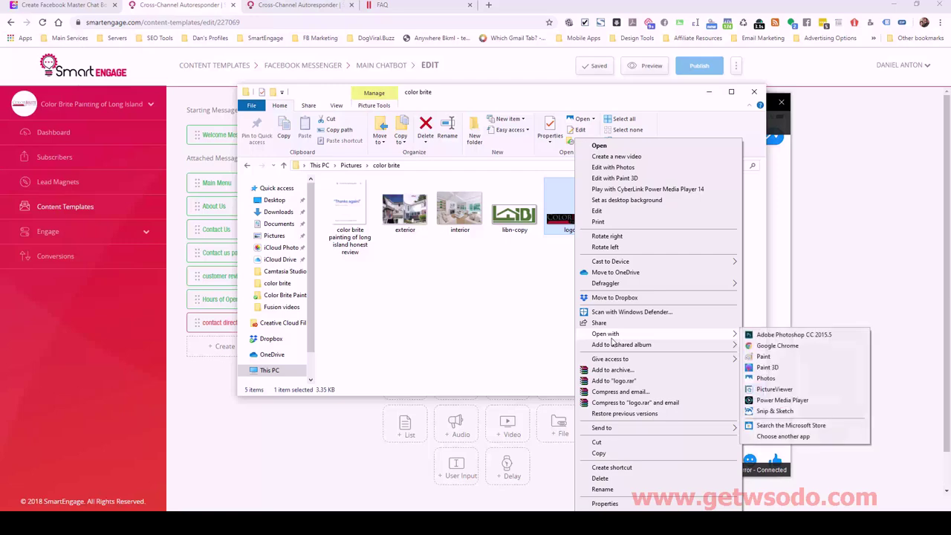
click(802, 356)
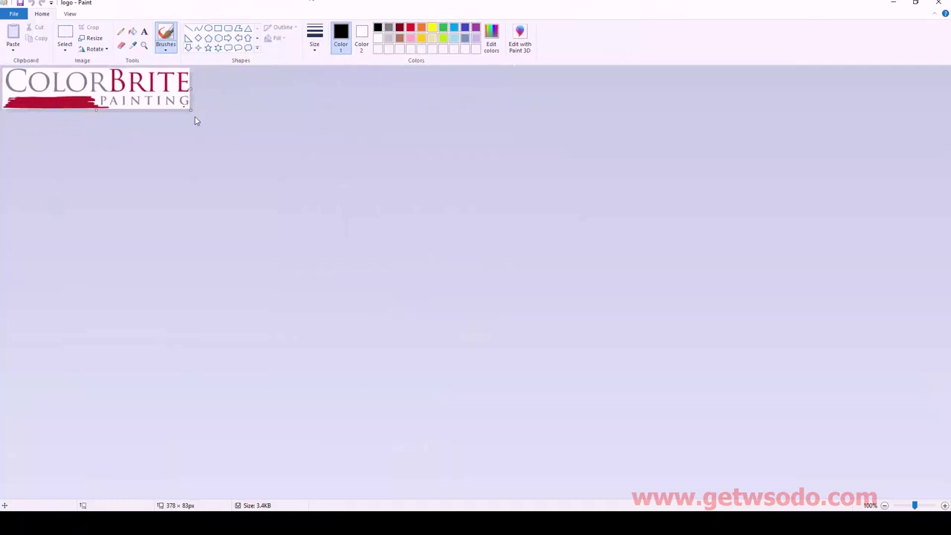
drag(190, 109, 326, 238)
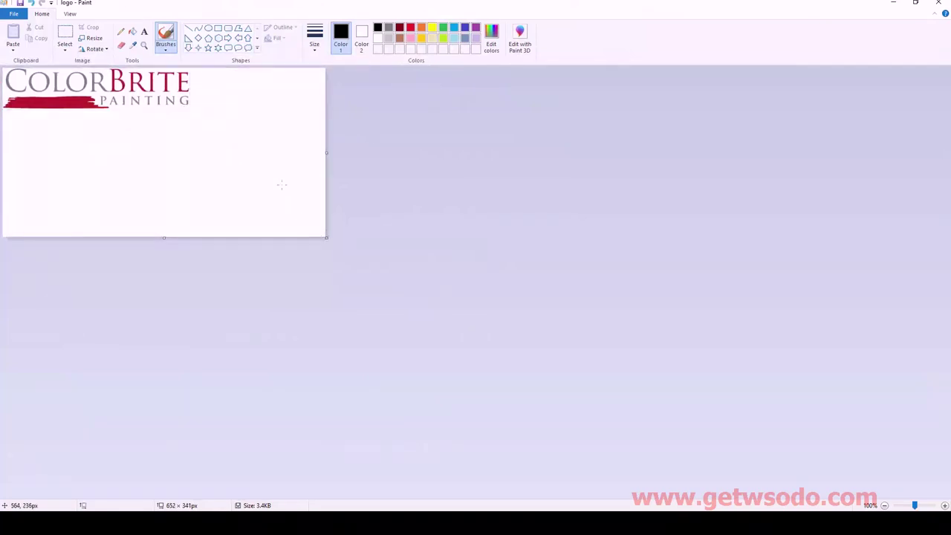
key(ctrl+a)
drag(143, 94, 191, 145)
click(442, 198)
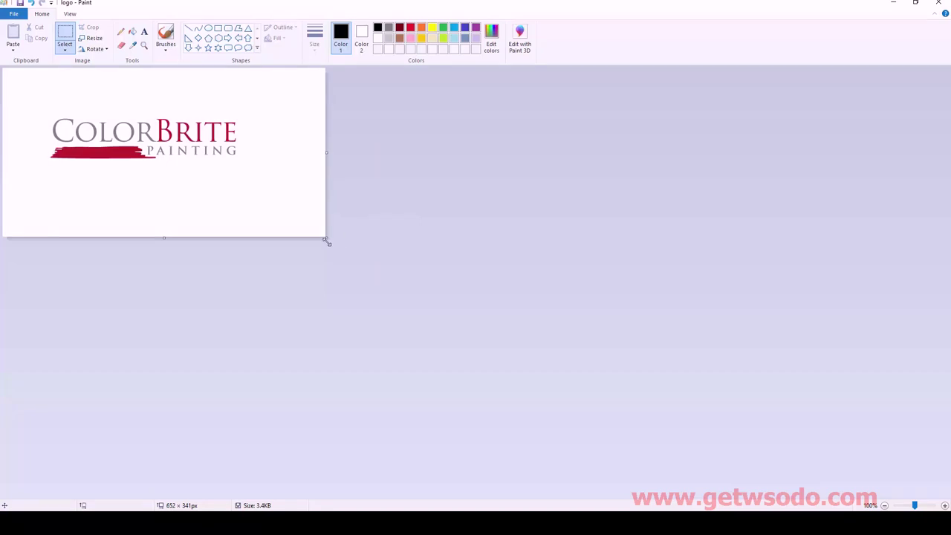
drag(326, 240, 289, 207)
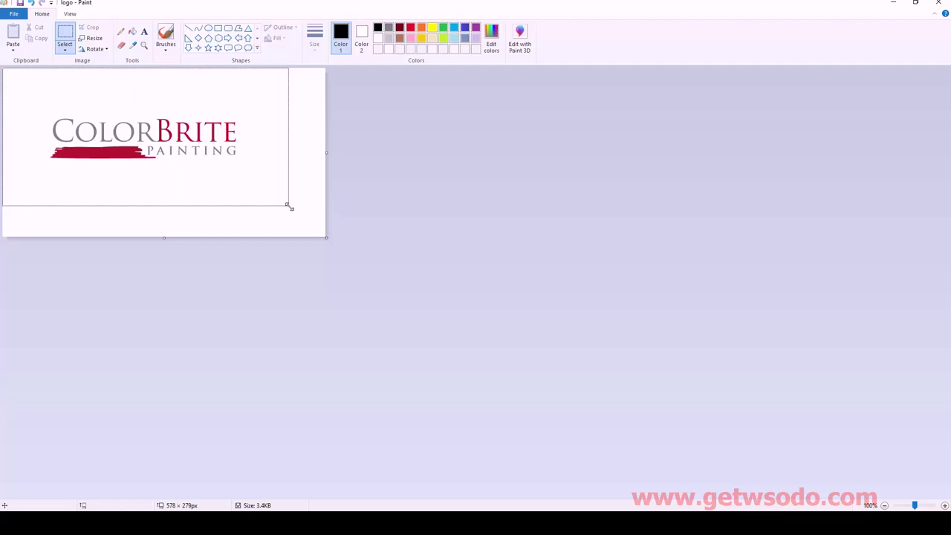
drag(290, 207, 286, 211)
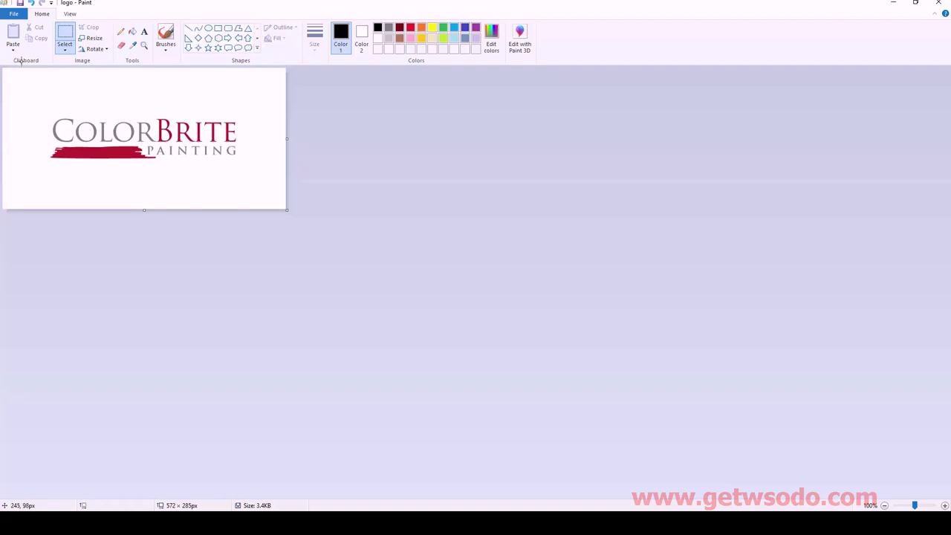
Save the padded logo as the PNG cbl2, accepting lost transparency, and minimise Paint
click(15, 14)
click(31, 96)
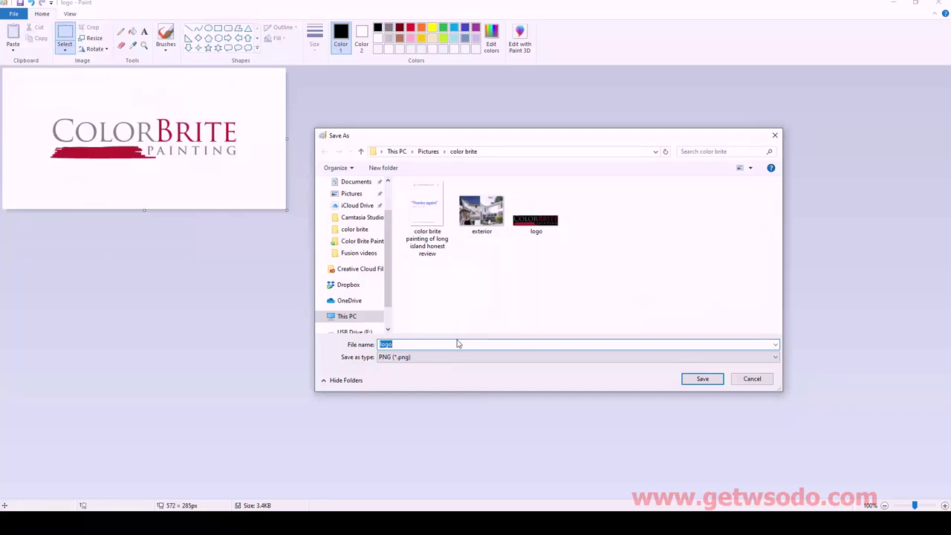
text(cbl2)
click(706, 380)
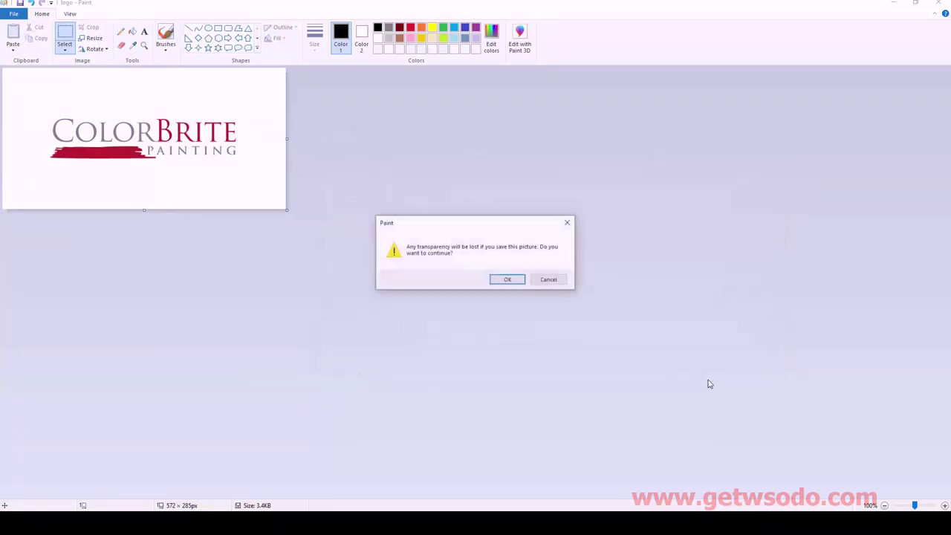
click(508, 280)
click(895, 4)
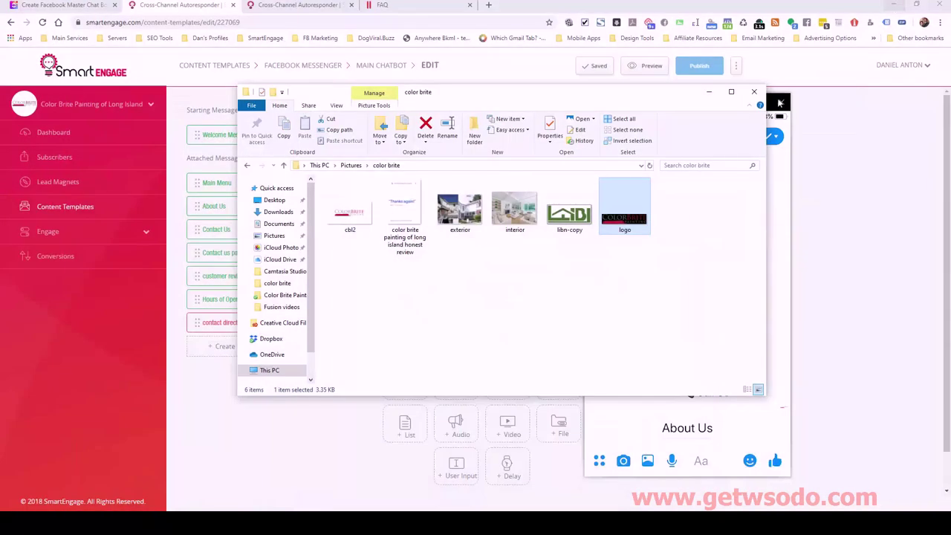
Replace the Welcome Message image with cbl2, then publish and preview the chatbot
click(754, 91)
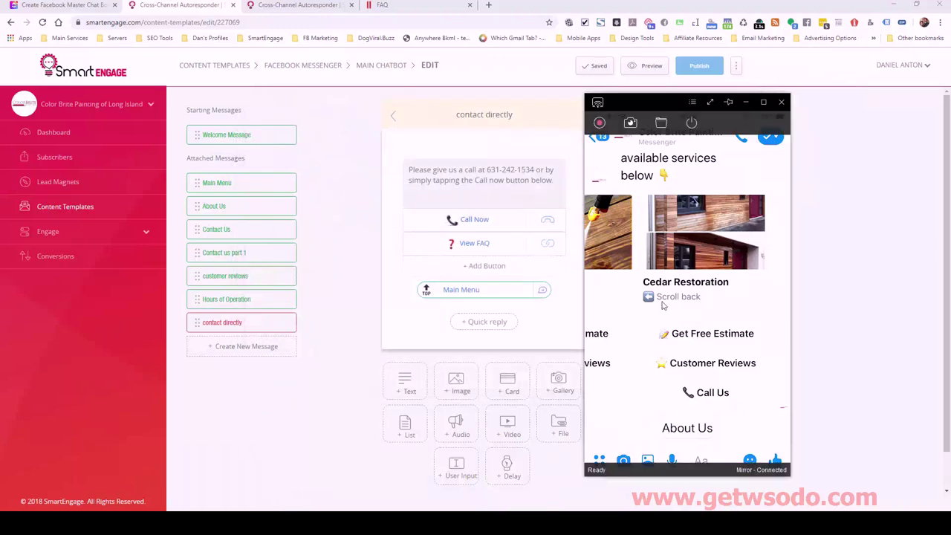
click(226, 135)
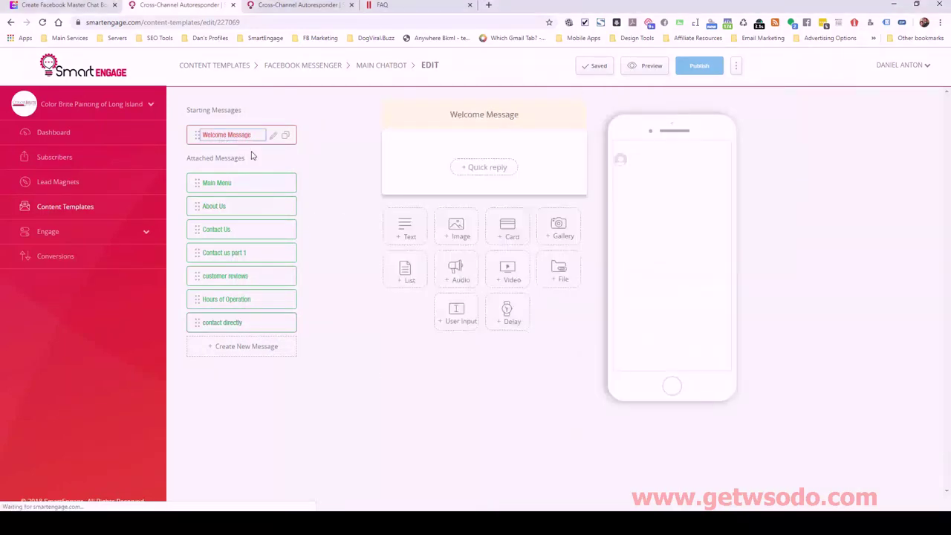
click(483, 182)
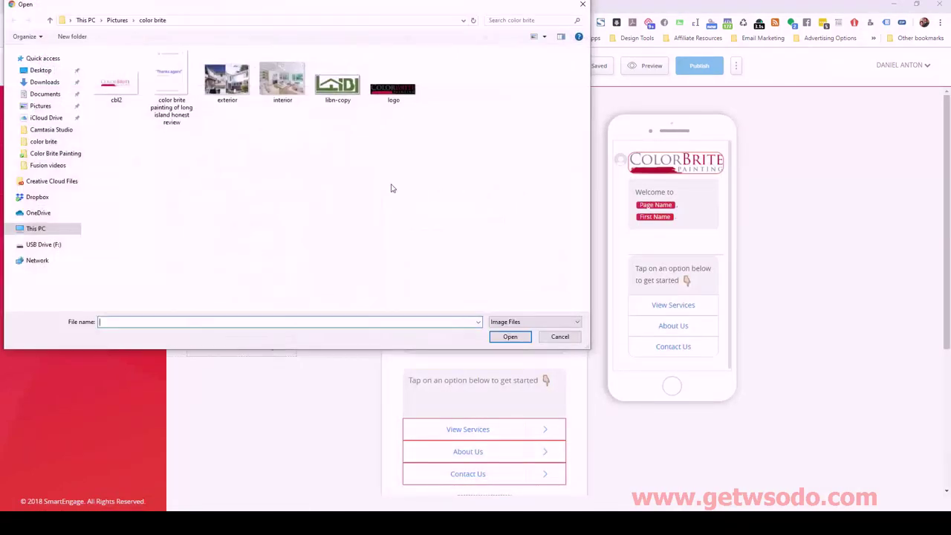
double_click(119, 88)
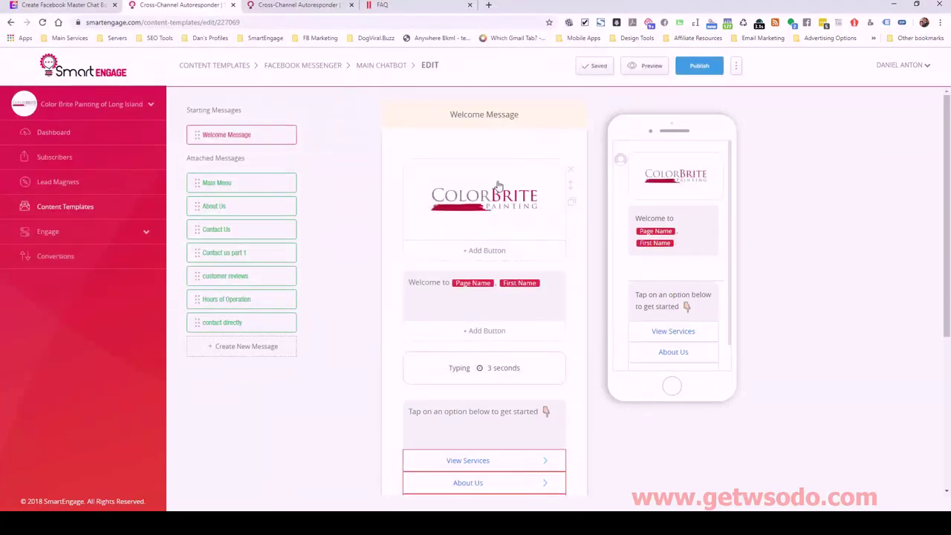
click(698, 69)
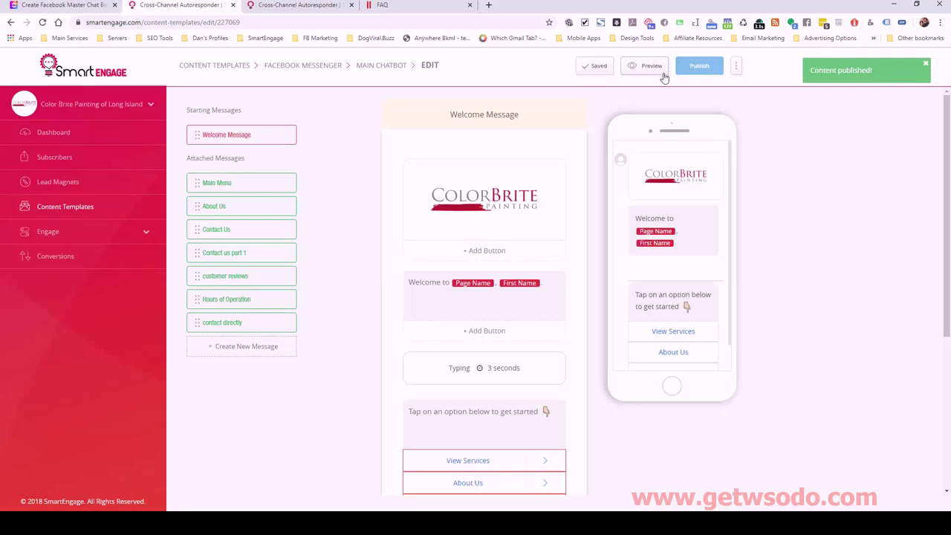
click(641, 66)
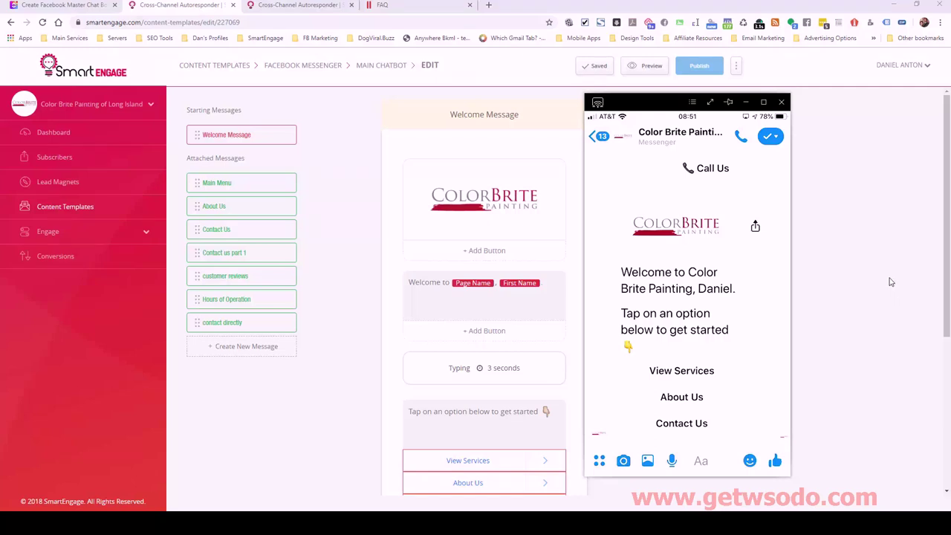
Check the resized logo in the Messenger welcome, then return to the Subscribers list
click(319, 9)
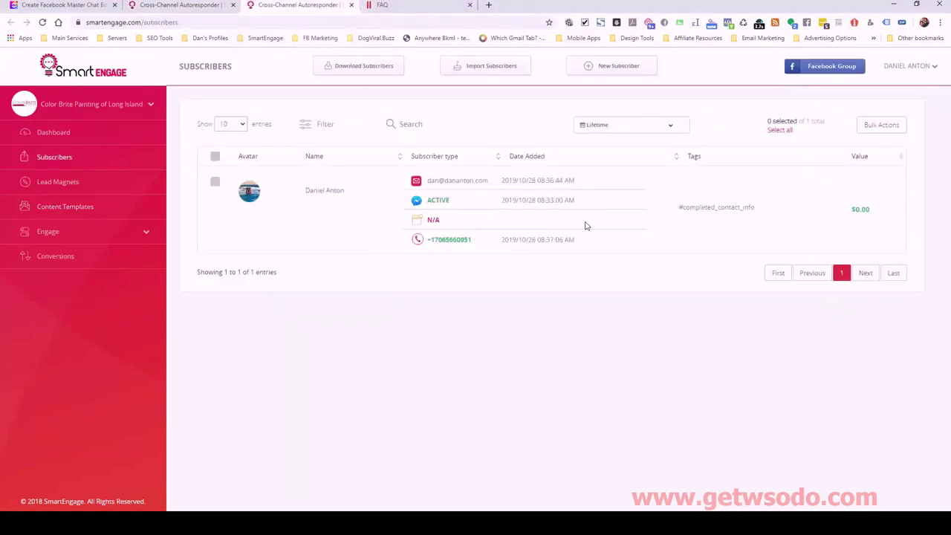
Highlight and clear the subscriber's tag, e-mail, ACTIVE status and phone number details
drag(682, 207, 754, 207)
click(754, 206)
click(698, 208)
click(721, 219)
mouse_move(427, 182)
mouse_down()
mouse_move(477, 183)
mouse_move(449, 200)
mouse_move(429, 197)
mouse_up()
click(490, 183)
click(459, 200)
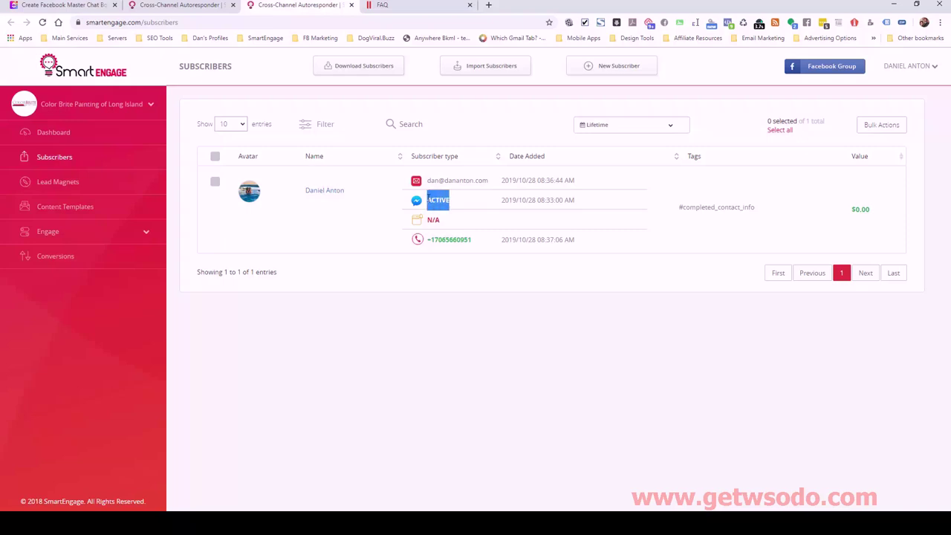
click(489, 211)
drag(476, 241, 436, 244)
click(500, 256)
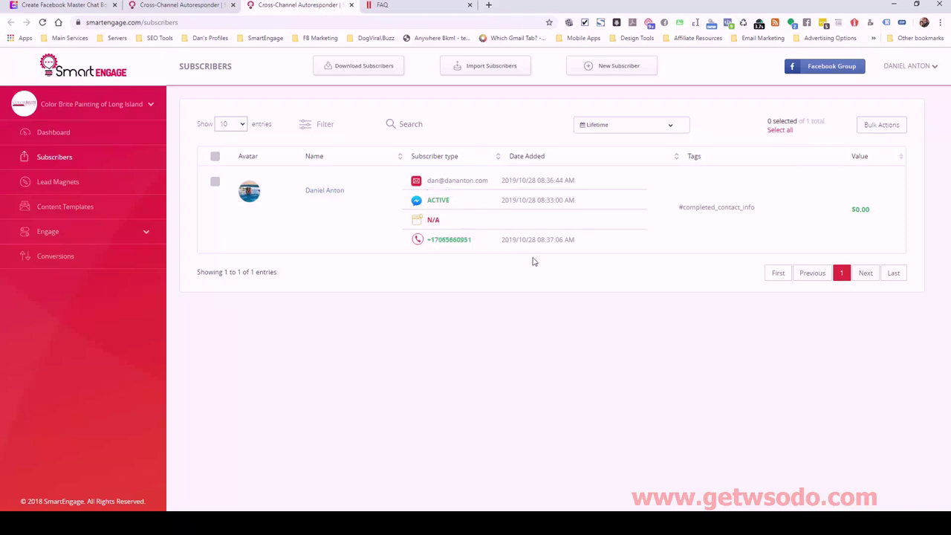
Open and close the ColorBrite FAQ page, then return to the chatbot template editor
click(407, 8)
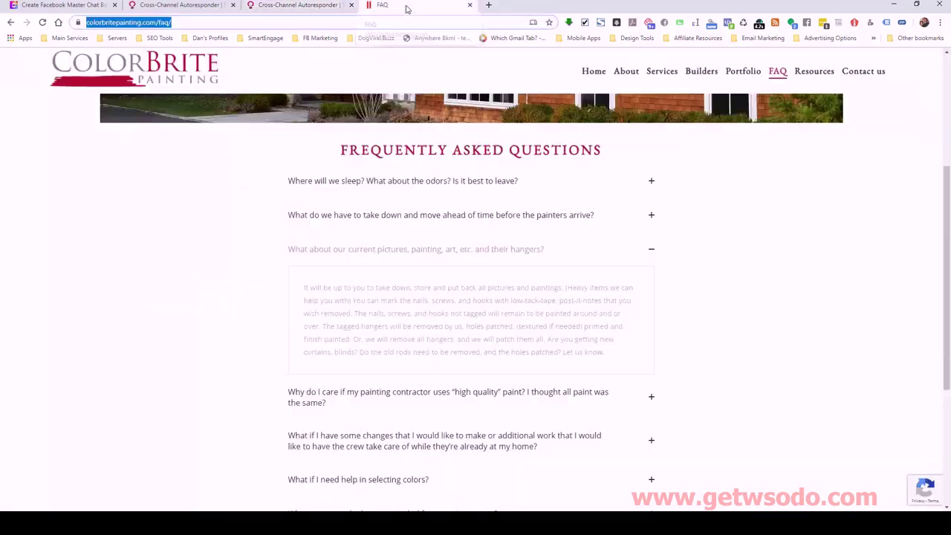
click(469, 5)
click(193, 5)
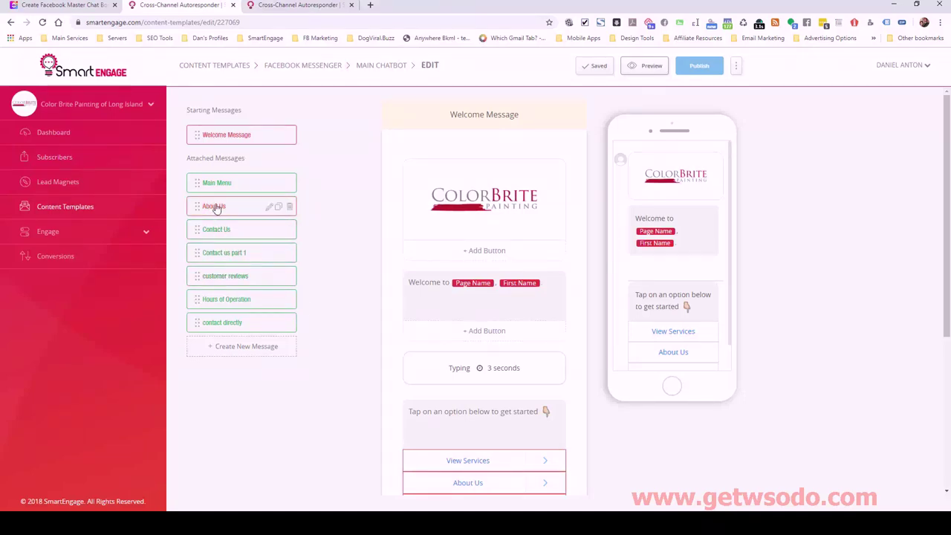
Look through the customer reviews message, then open and scroll through About Us
click(227, 275)
scroll(482, 335, down, 3)
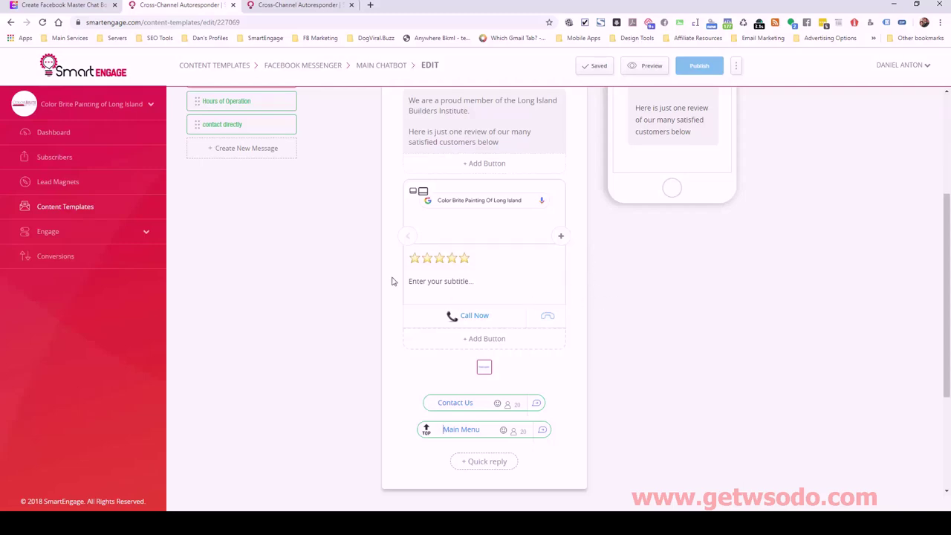
scroll(340, 253, up, 3)
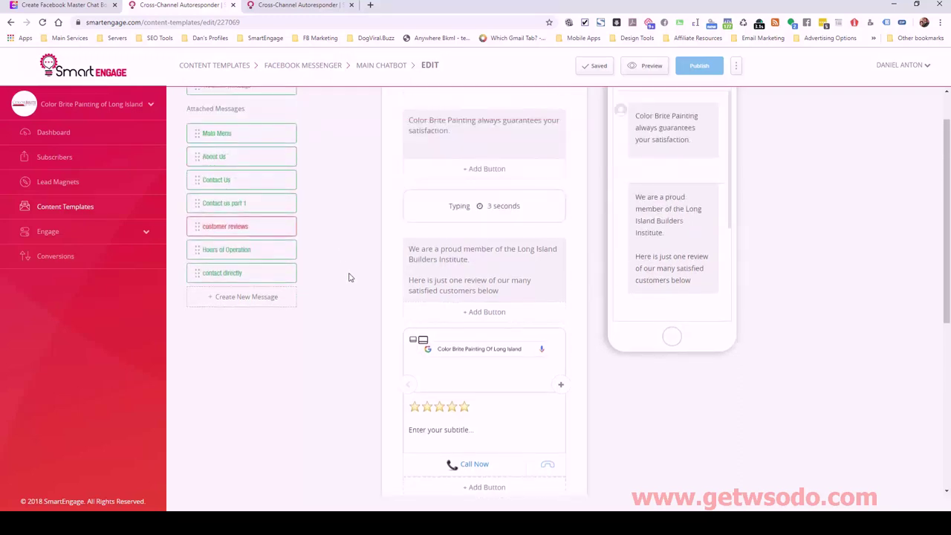
click(219, 157)
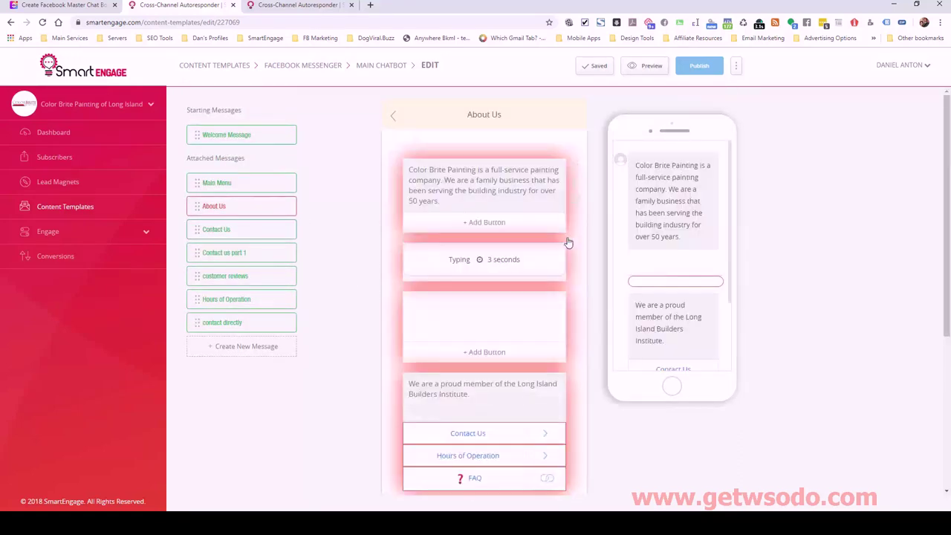
scroll(583, 330, down, 3)
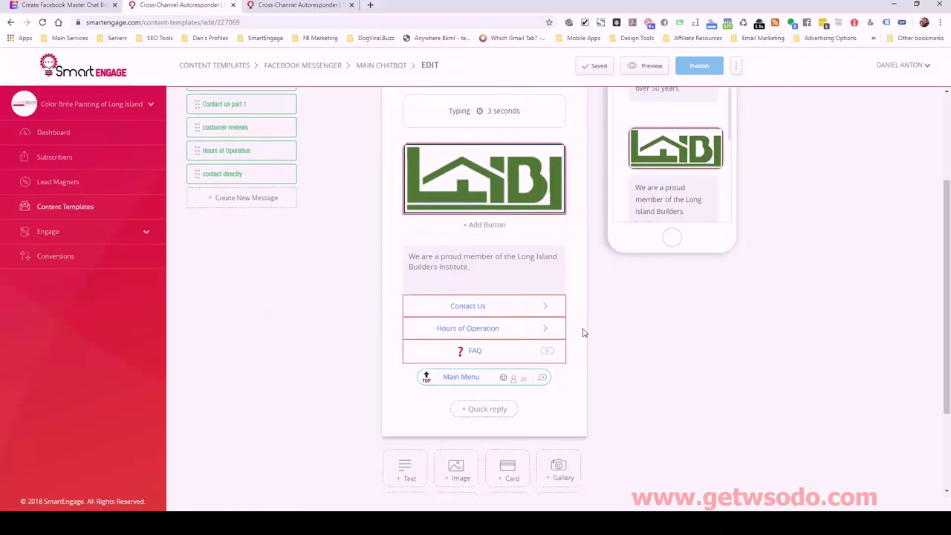
mouse_move(488, 289)
scroll(631, 354, down, 1)
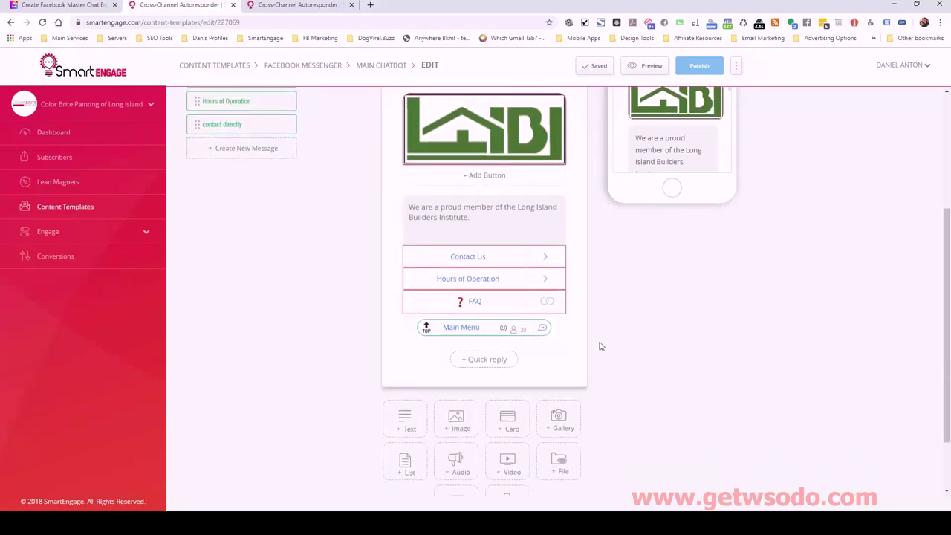
Add an empty Card block to About Us, then delete it again
click(507, 422)
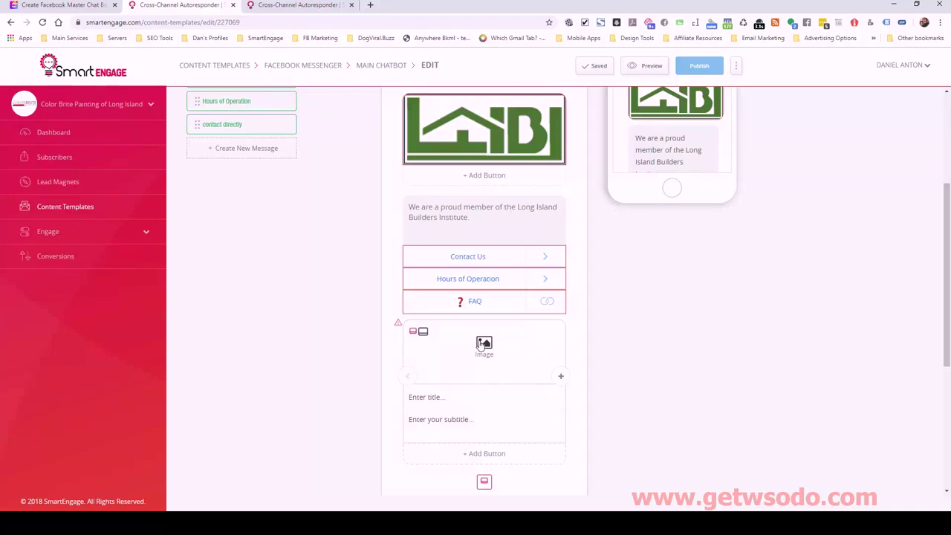
click(575, 325)
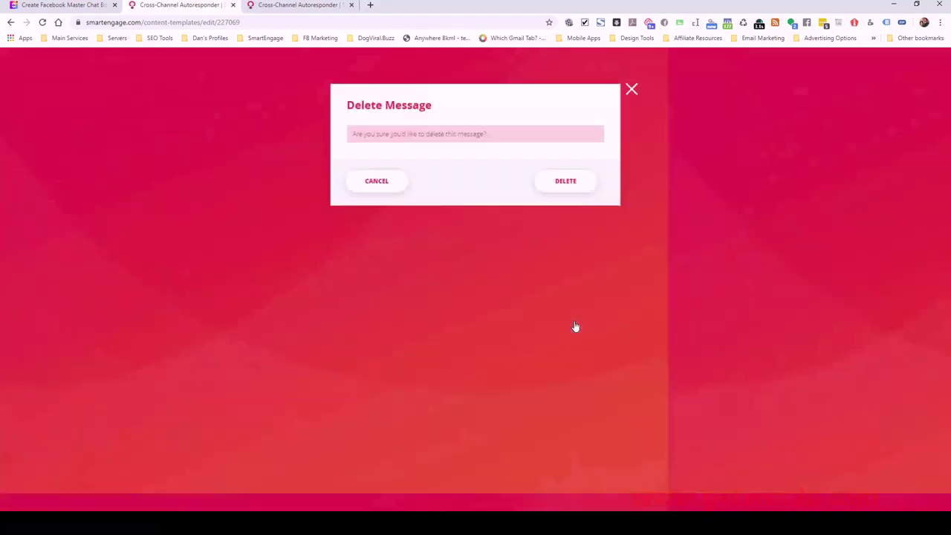
click(579, 202)
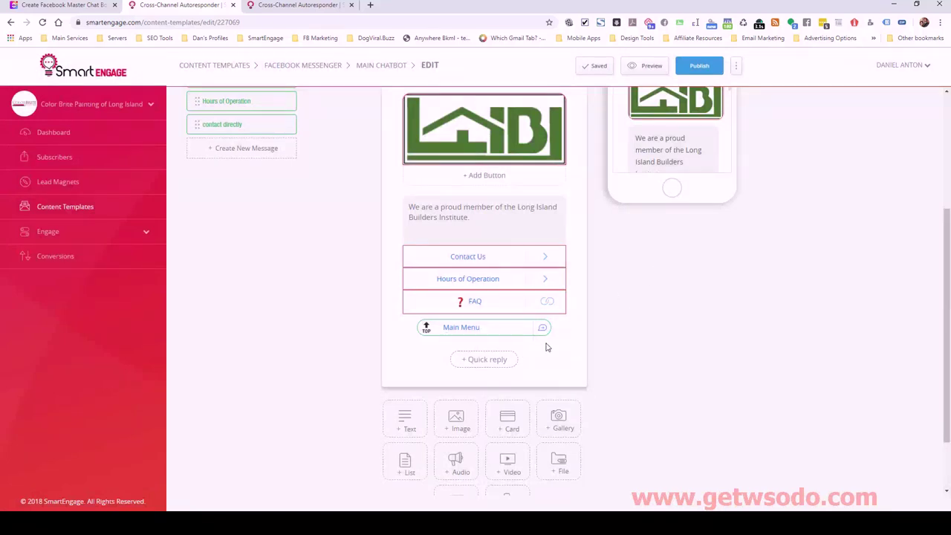
scroll(528, 344, up, 2)
scroll(532, 344, up, 2)
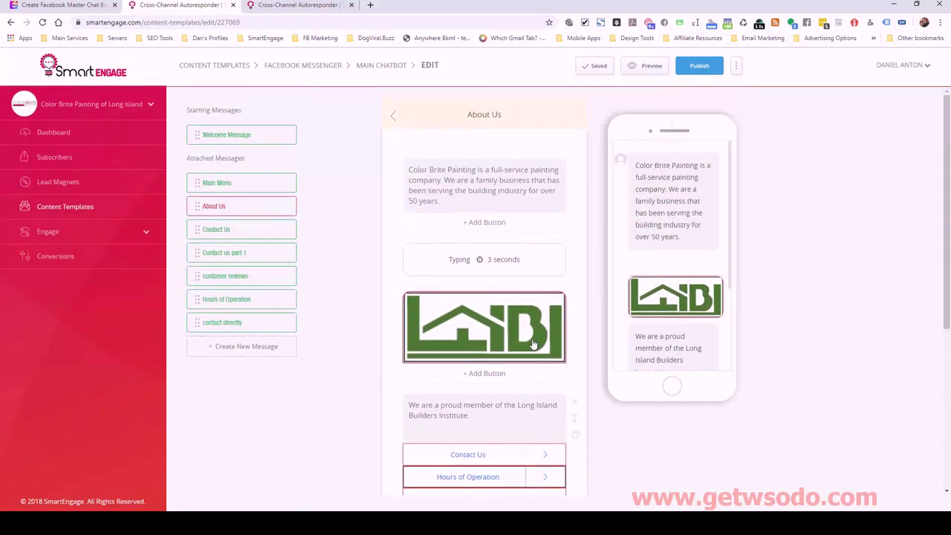
Review the Welcome Message, Main Menu and Contact Us messages
click(233, 134)
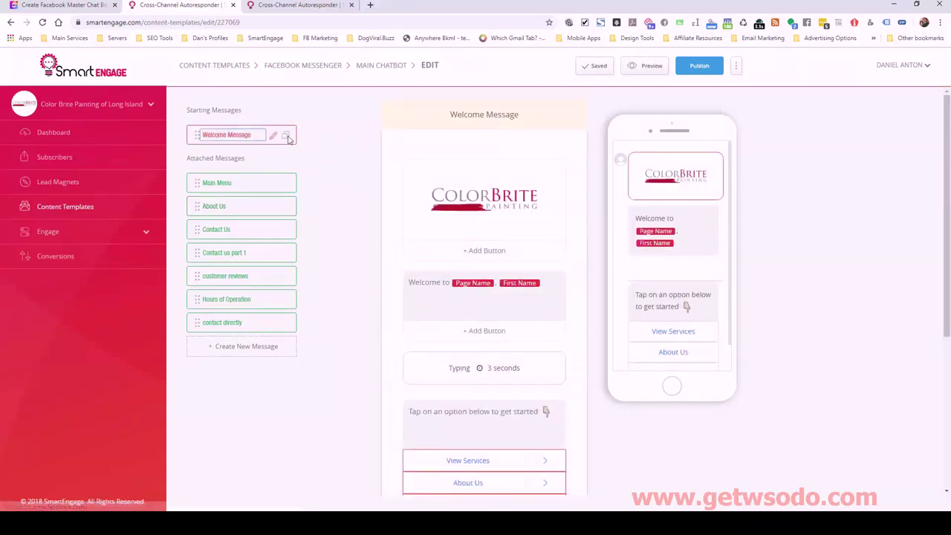
click(446, 294)
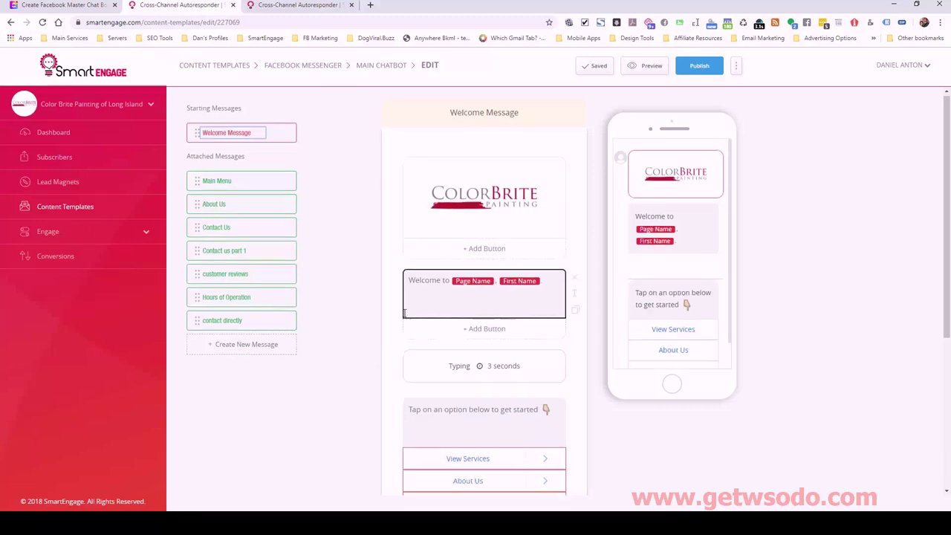
scroll(405, 312, down, 2)
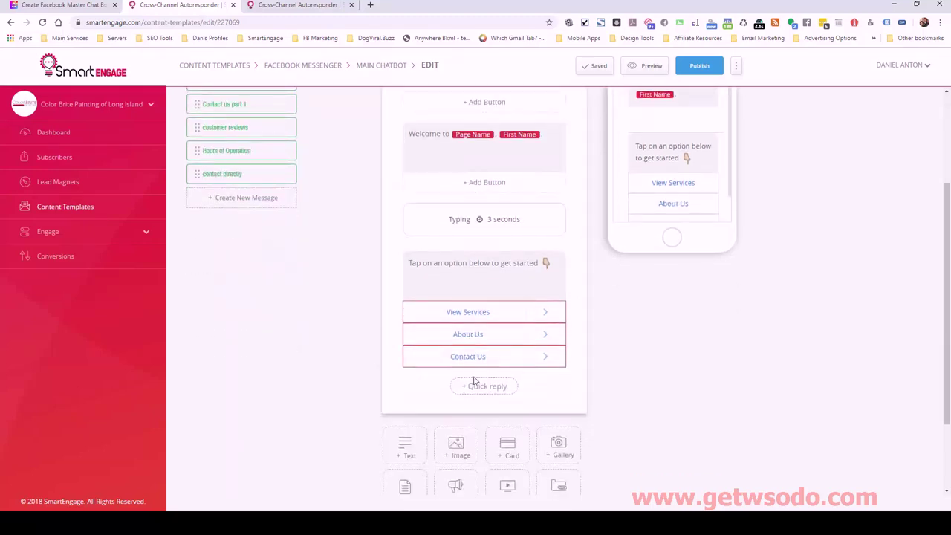
scroll(523, 369, up, 2)
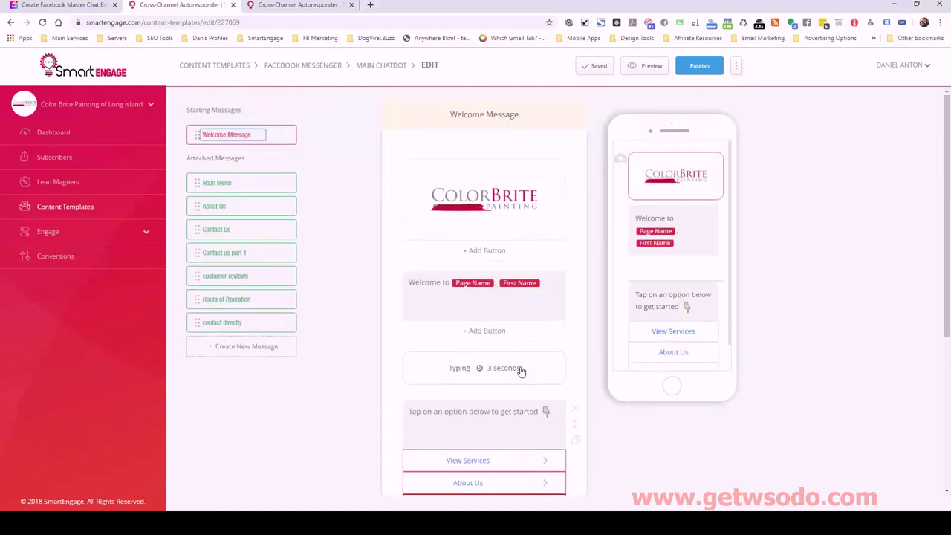
click(218, 184)
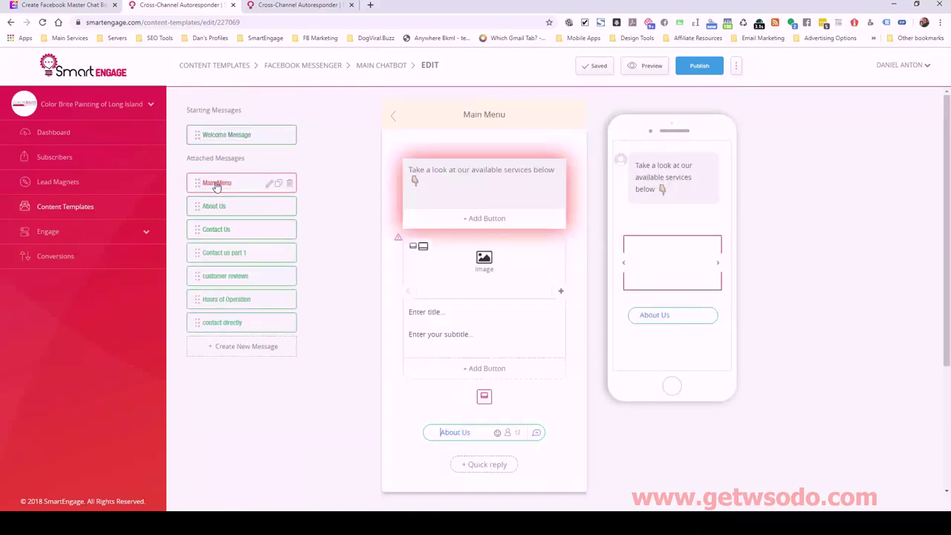
click(223, 235)
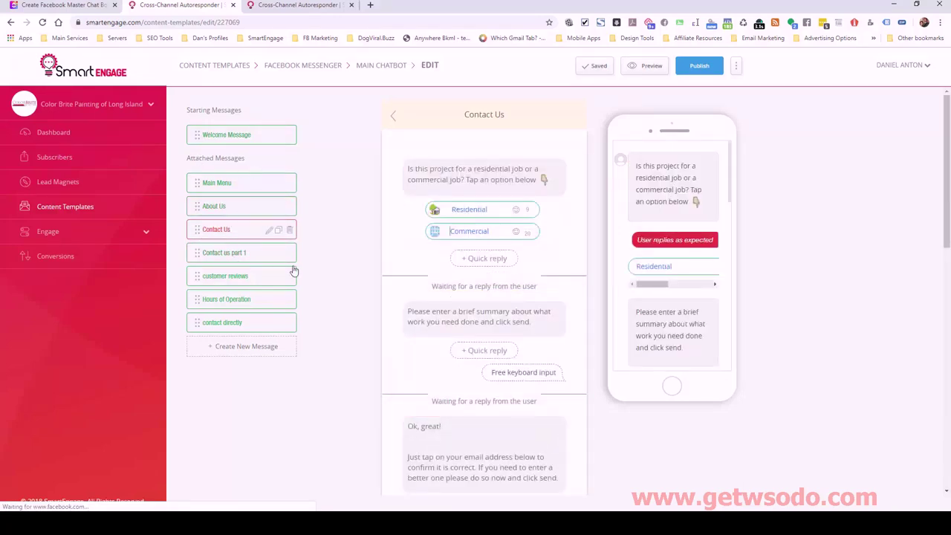
scroll(491, 432, down, 8)
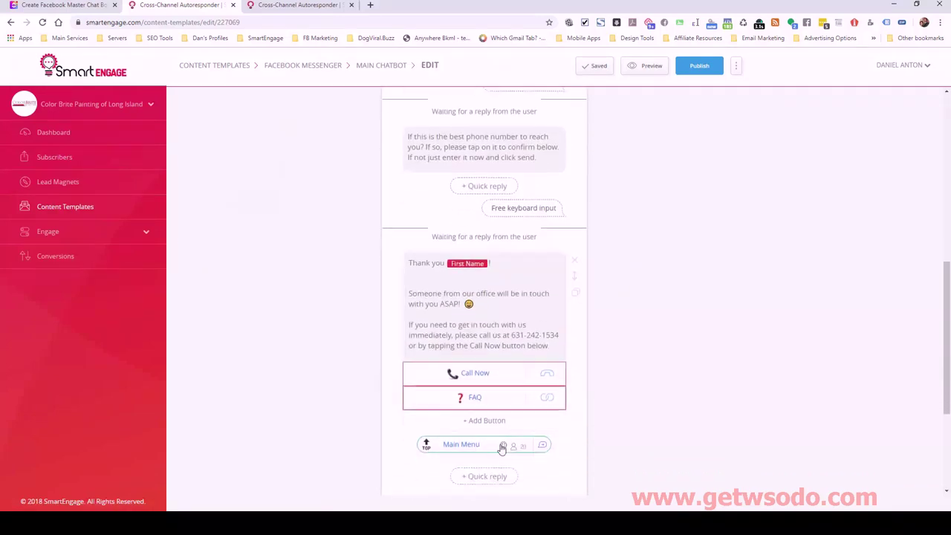
scroll(446, 431, up, 8)
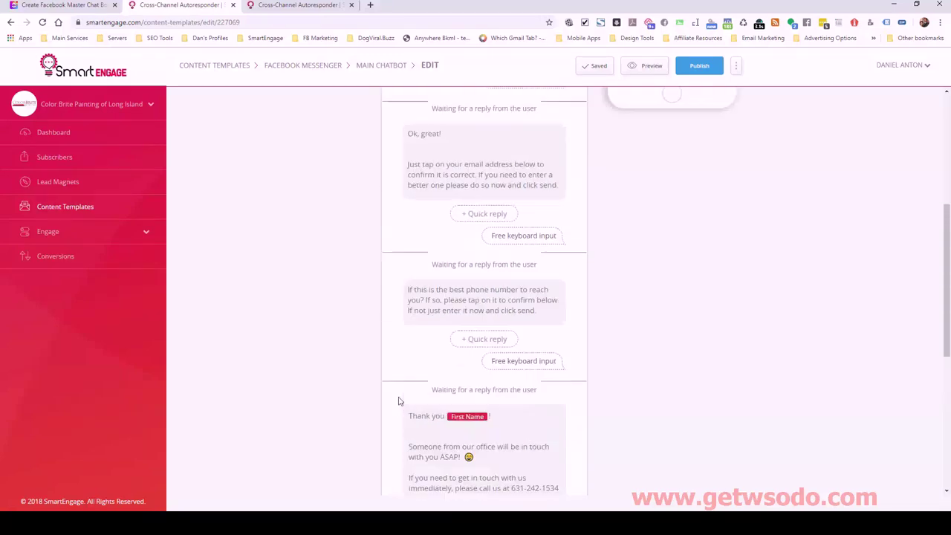
scroll(381, 392, up, 1)
Browse the Main Menu carousel through Exterior Painting to Pressure Washing, then publish
click(219, 183)
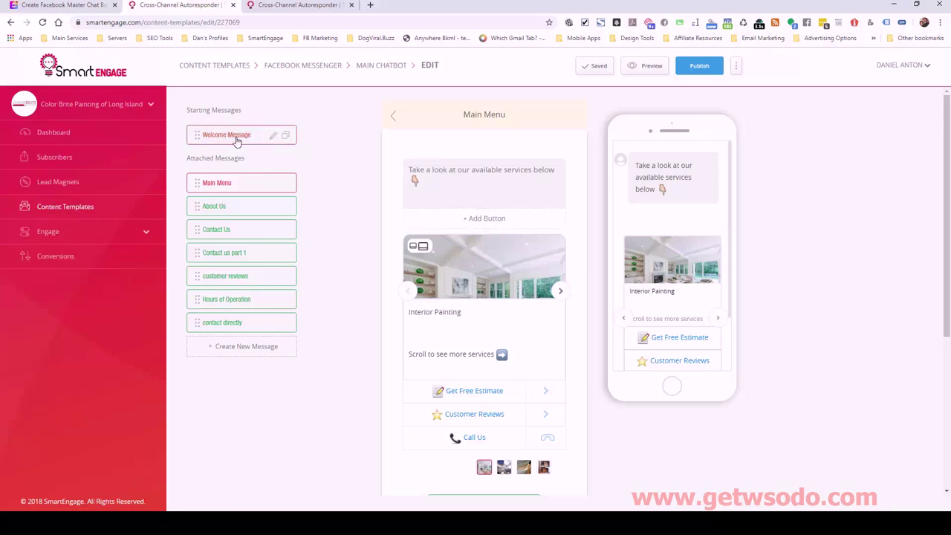
click(424, 251)
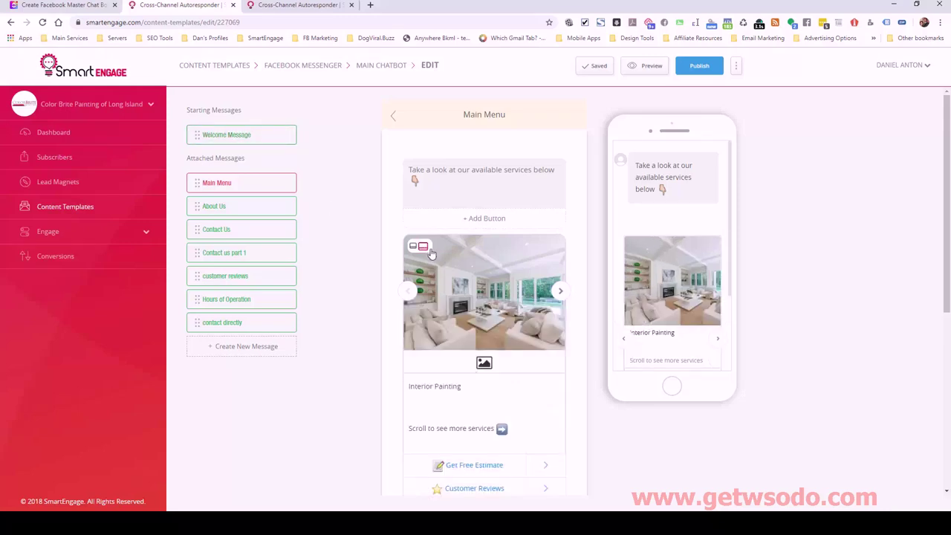
click(560, 291)
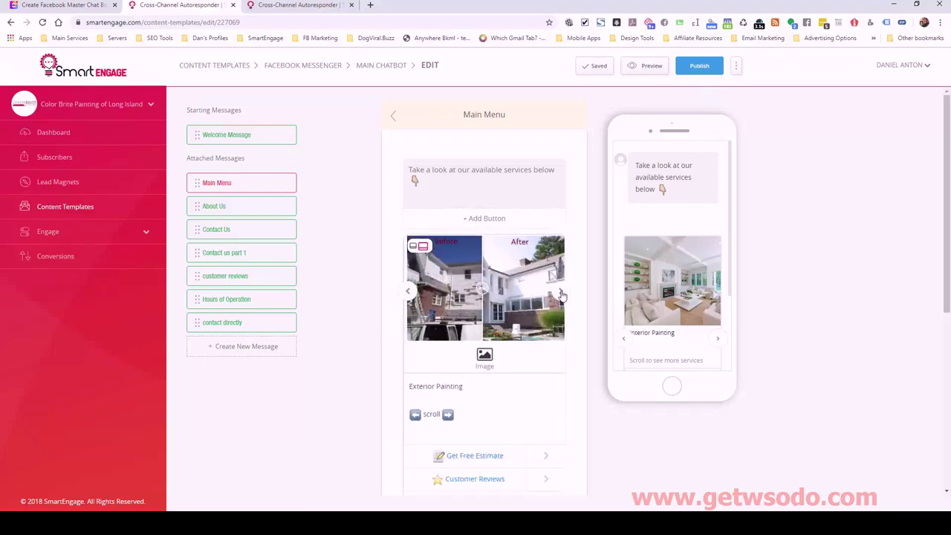
click(563, 295)
scroll(382, 323, down, 3)
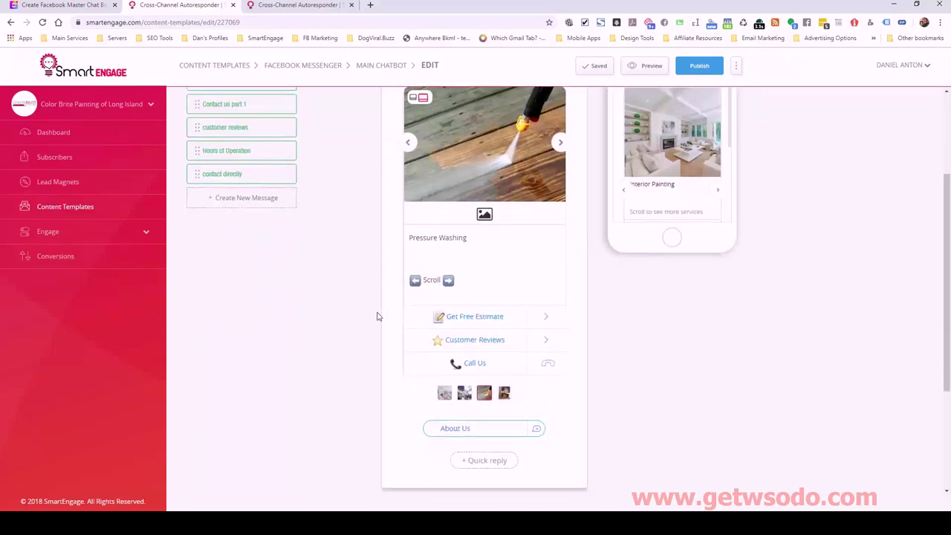
scroll(414, 319, up, 3)
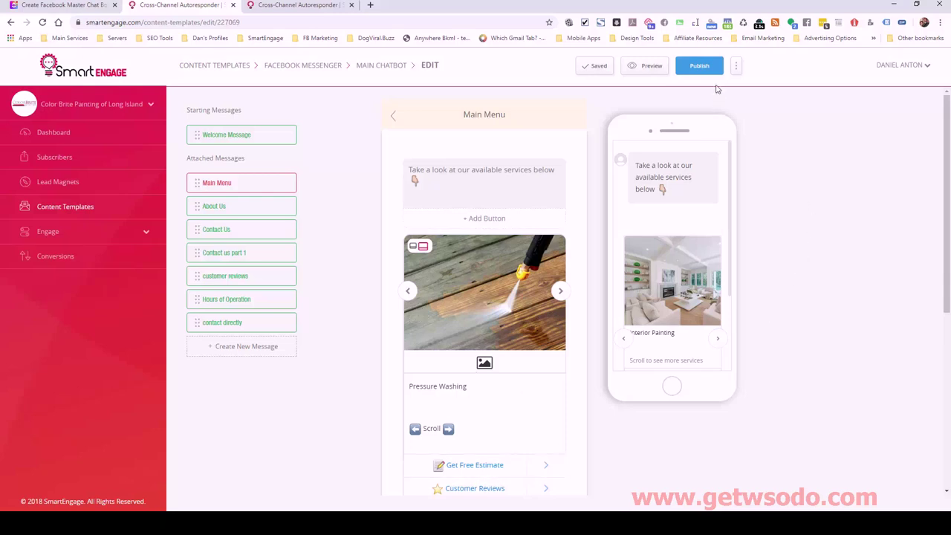
click(702, 67)
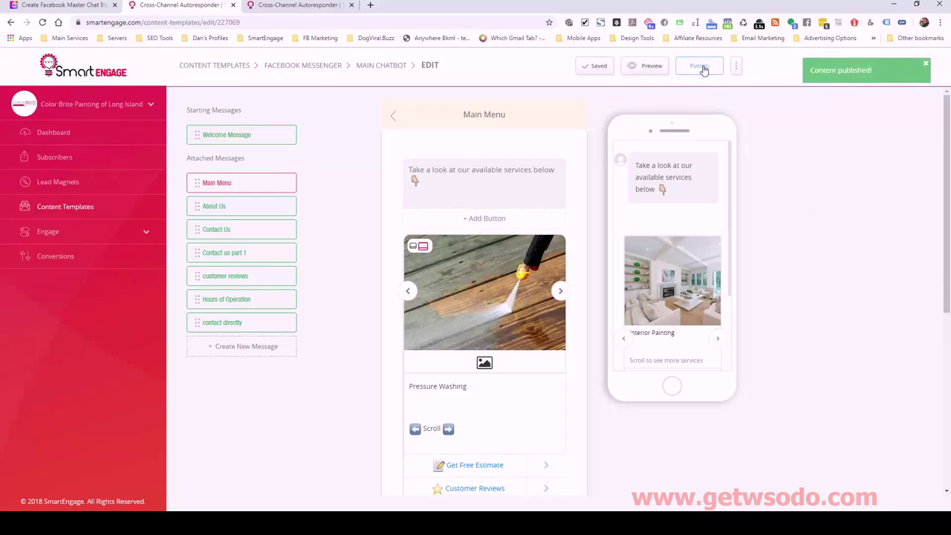